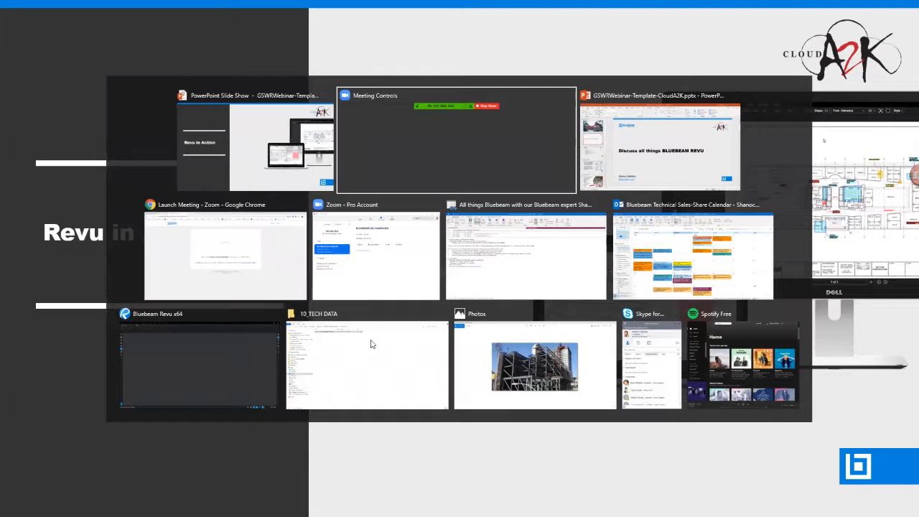
Minimise PowerPoint, Chrome and the Outlook appointment, leaving Bluebeam Revu in front.
{"action": "left_click", "coordinate": [532, 176]}
{"action": "key", "text": "alt+Tab"}
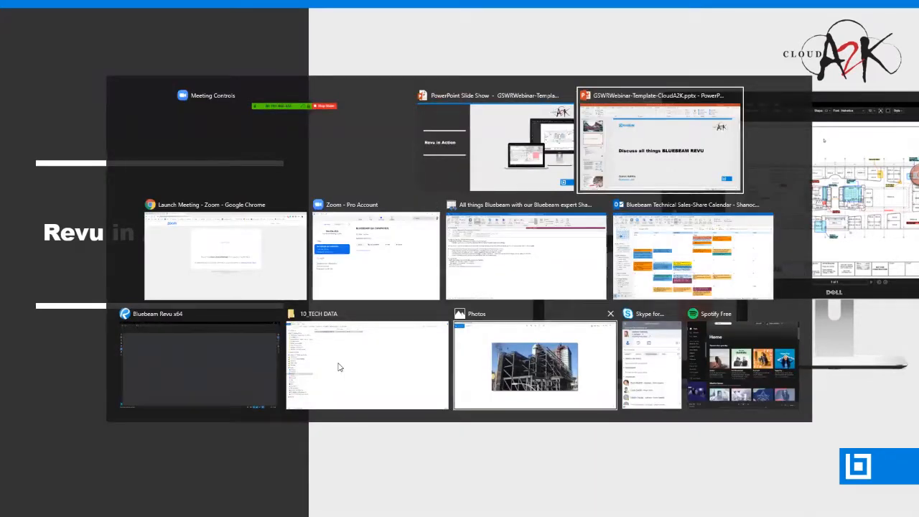
{"action": "key", "text": "Return"}
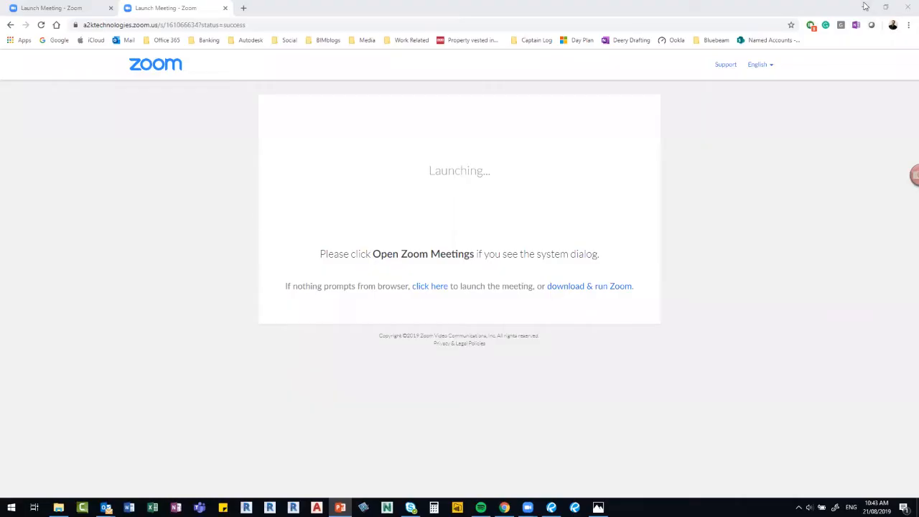
{"action": "left_click", "coordinate": [866, 7]}
{"action": "left_click", "coordinate": [865, 6]}
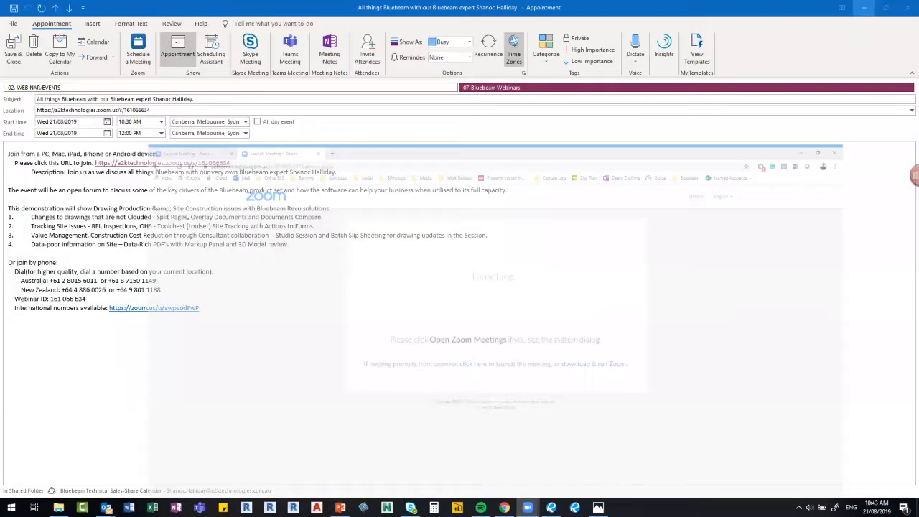
{"action": "left_click", "coordinate": [866, 6]}
{"action": "key", "text": "alt+Tab"}
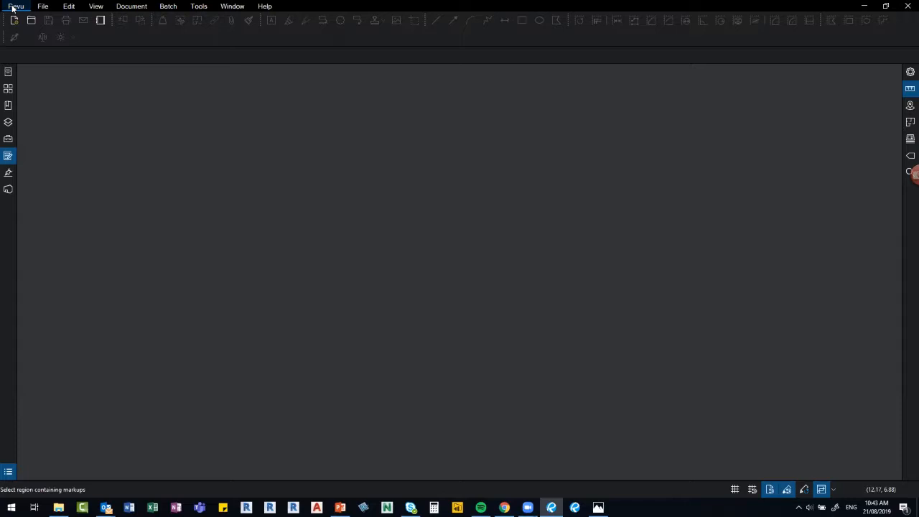
Open Raster-sample.pdf and Vector-sample.pdf from File Access.
{"action": "left_click", "coordinate": [7, 73]}
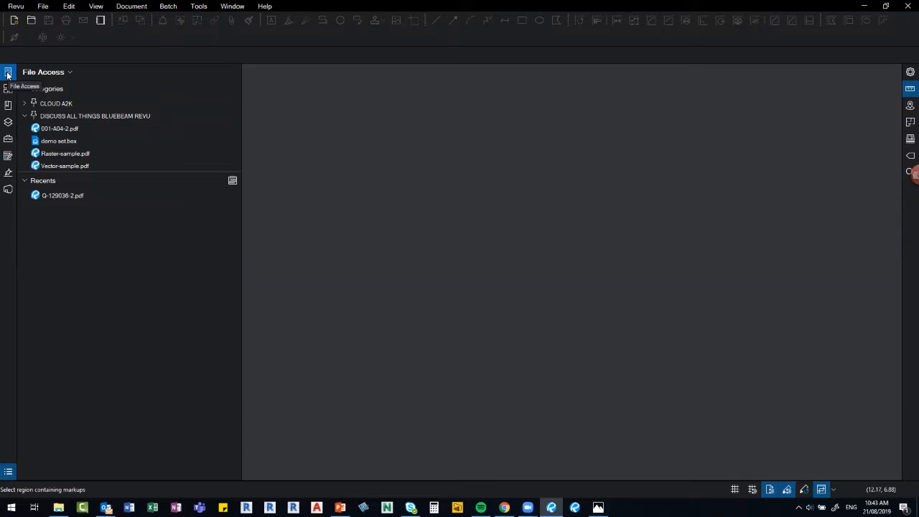
{"action": "mouse_move", "coordinate": [64, 197]}
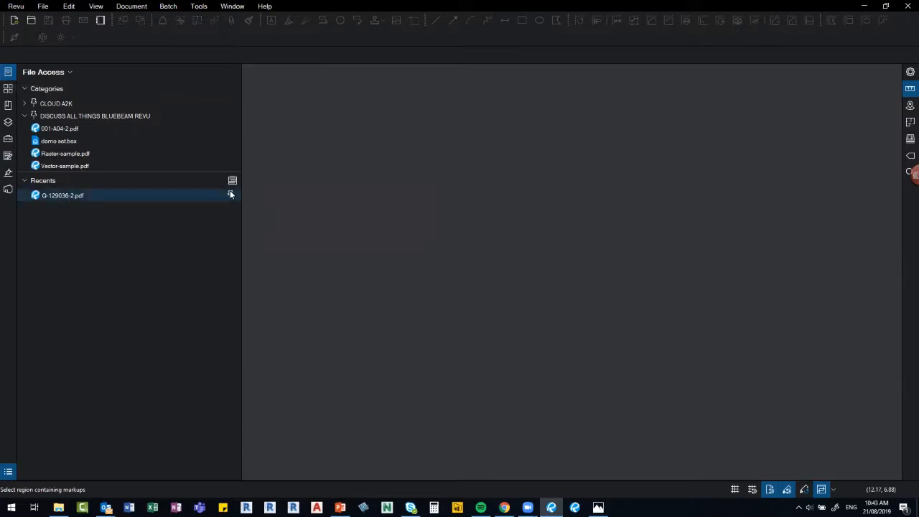
{"action": "left_click", "coordinate": [49, 155]}
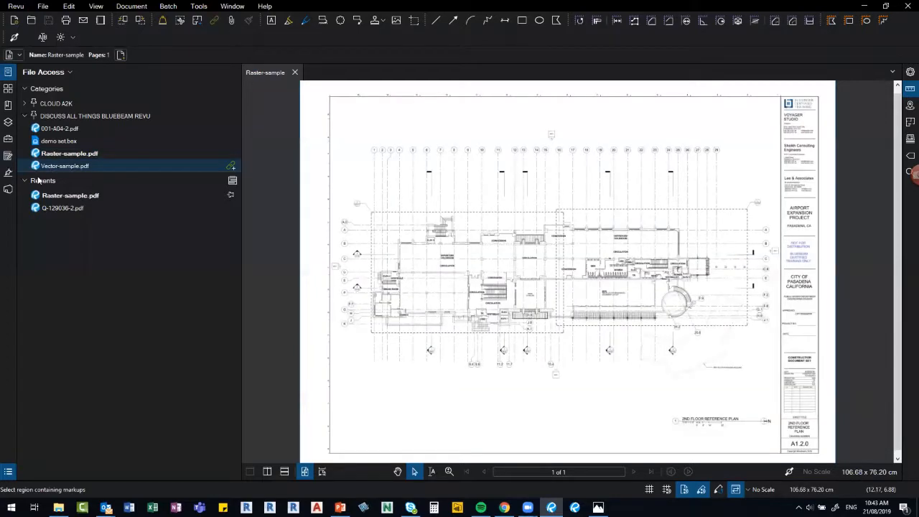
{"action": "left_click", "coordinate": [232, 180]}
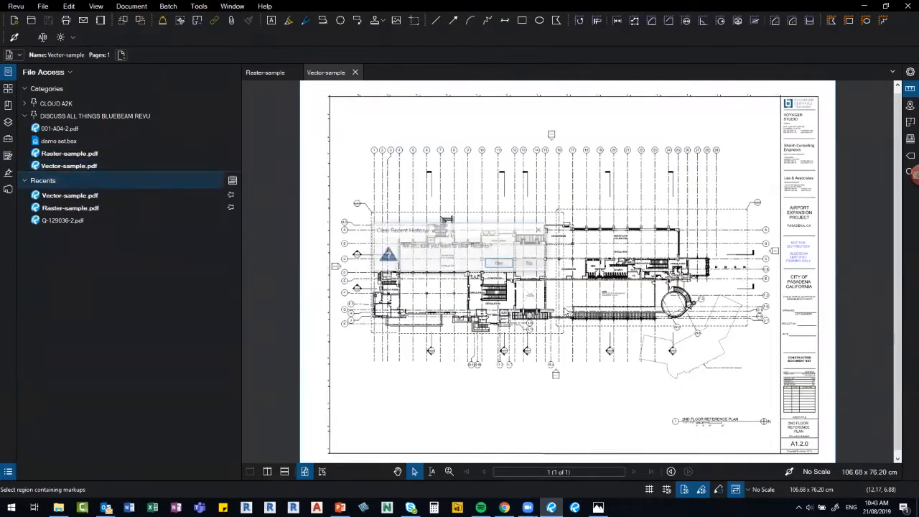
Confirm clearing the recent-files history and collapse the left panel.
{"action": "left_click", "coordinate": [500, 265]}
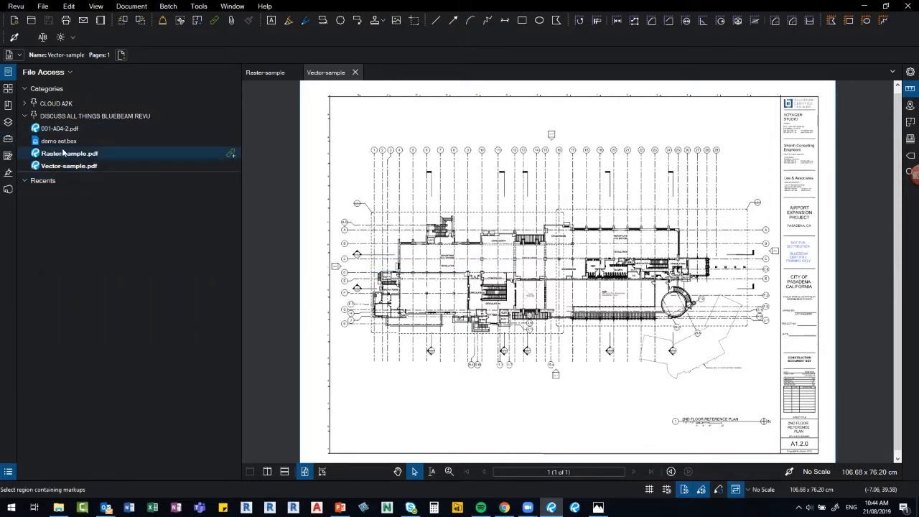
{"action": "mouse_move", "coordinate": [63, 151]}
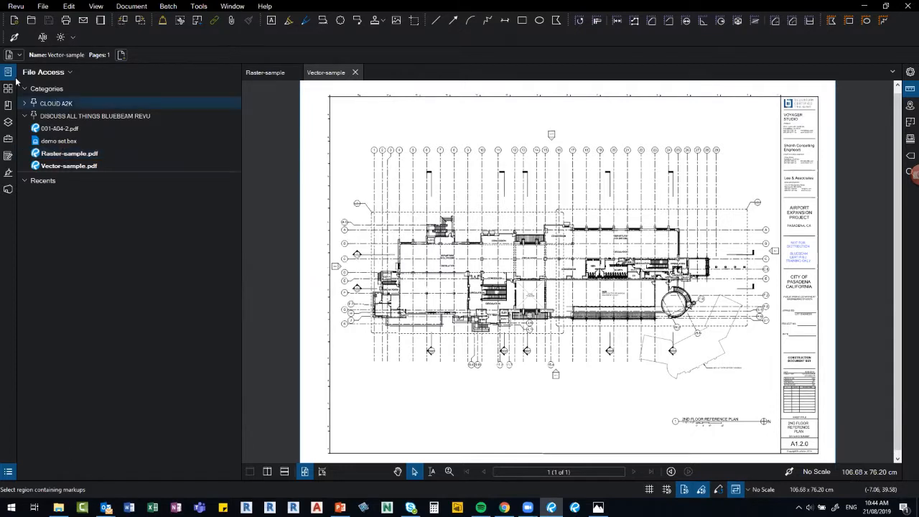
{"action": "key", "text": "alt+a"}
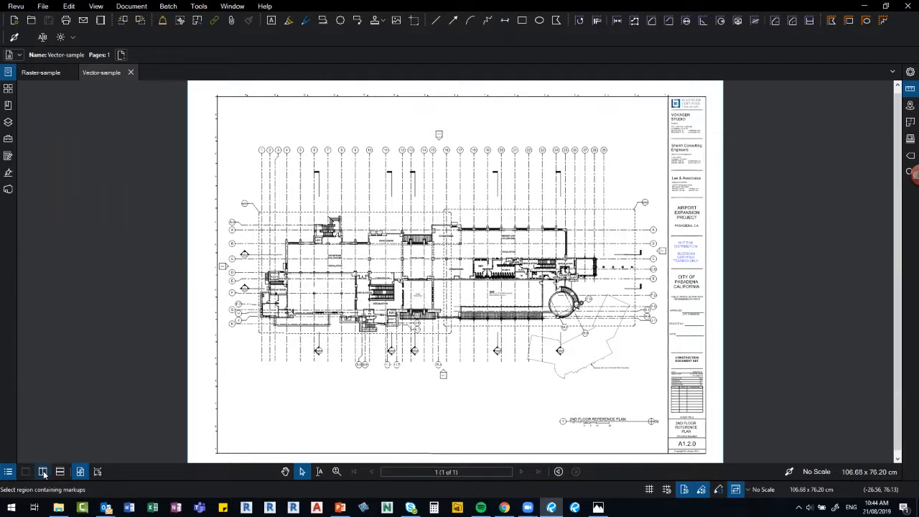
Split the workspace vertically, fit the page, and show Raster-sample in the left pane.
{"action": "left_click", "coordinate": [43, 471]}
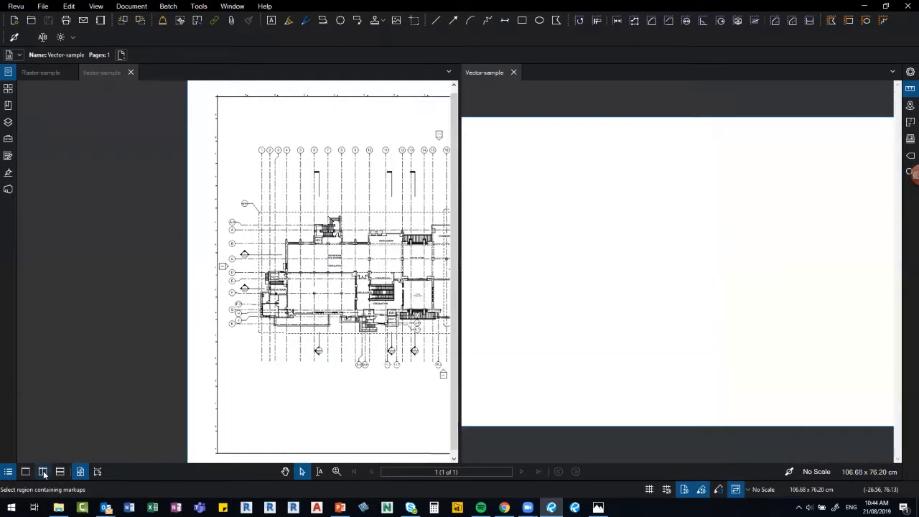
{"action": "left_click", "coordinate": [483, 72]}
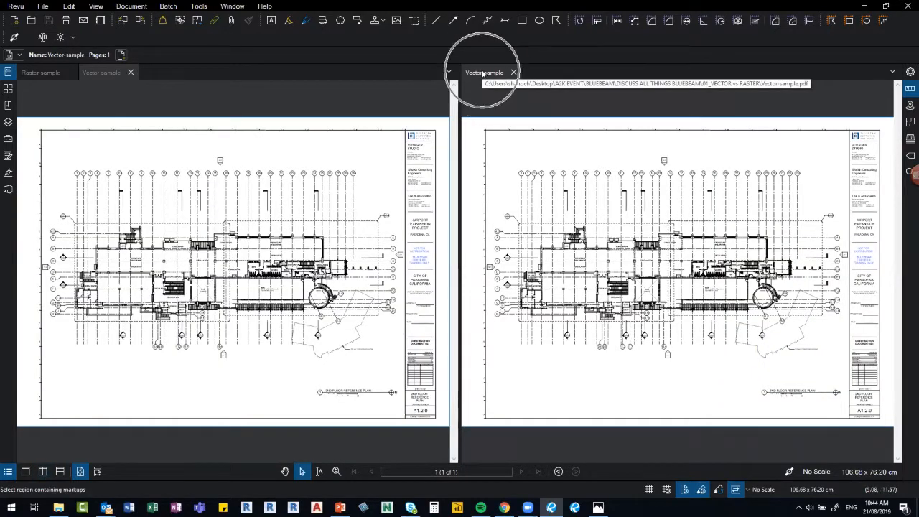
{"action": "left_click", "coordinate": [43, 73]}
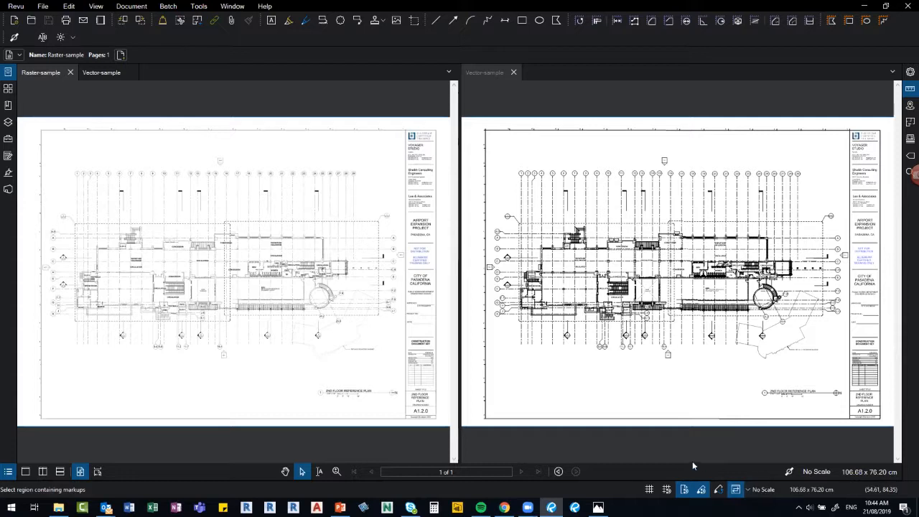
{"action": "left_click", "coordinate": [198, 6]}
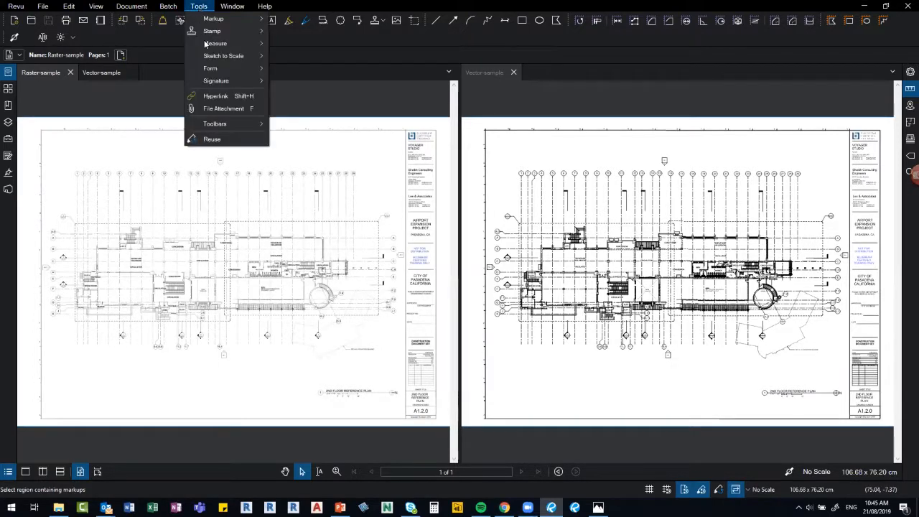
{"action": "mouse_move", "coordinate": [251, 124]}
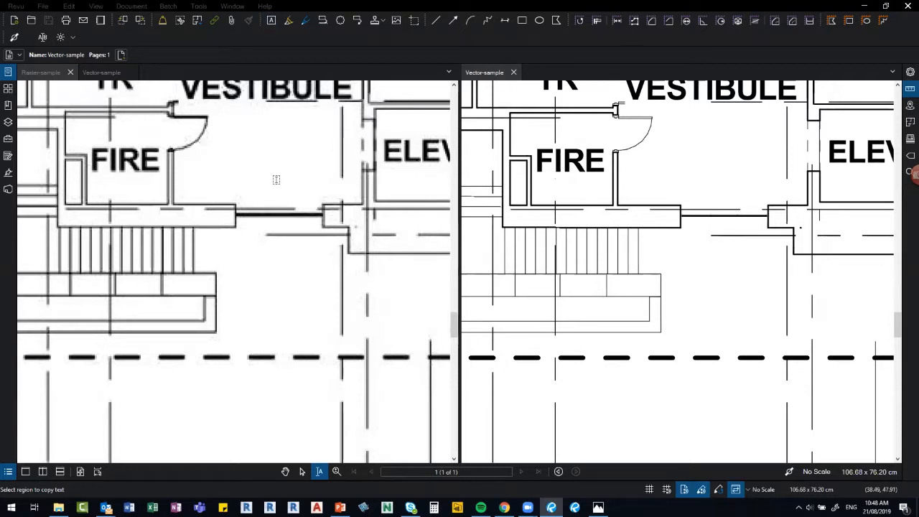
{"action": "scroll", "coordinate": [276, 180], "scroll_direction": "down", "scroll_amount": 1}
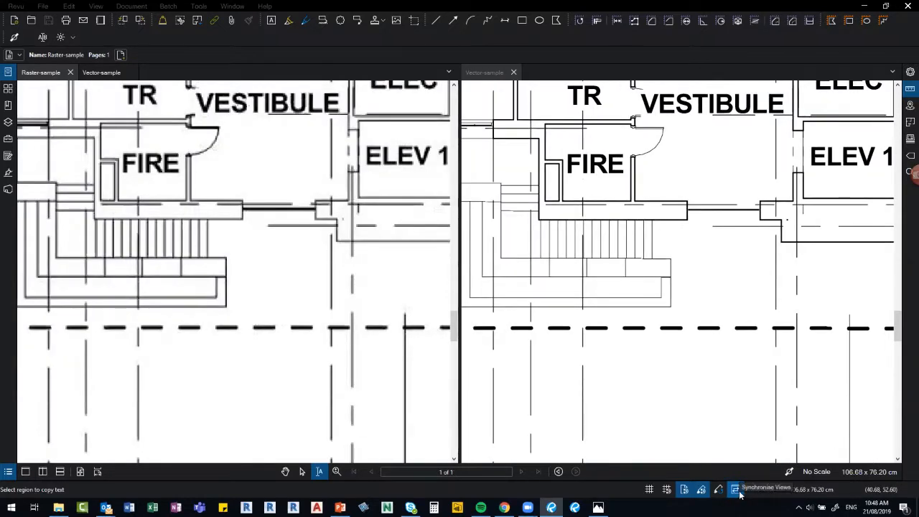
{"action": "scroll", "coordinate": [619, 179], "scroll_direction": "down", "scroll_amount": 3}
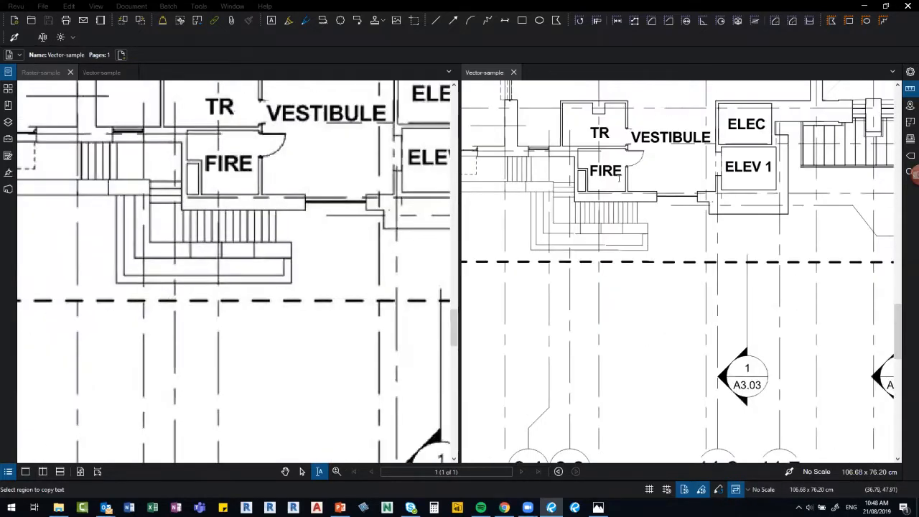
{"action": "scroll", "coordinate": [619, 178], "scroll_direction": "up", "scroll_amount": 4}
{"action": "scroll", "coordinate": [620, 179], "scroll_direction": "up", "scroll_amount": 2}
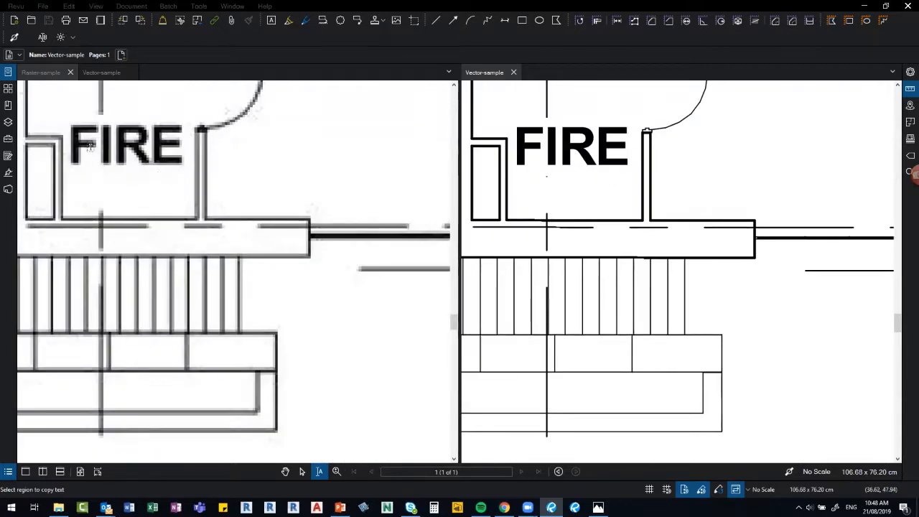
{"action": "scroll", "coordinate": [150, 179], "scroll_direction": "down", "scroll_amount": 1}
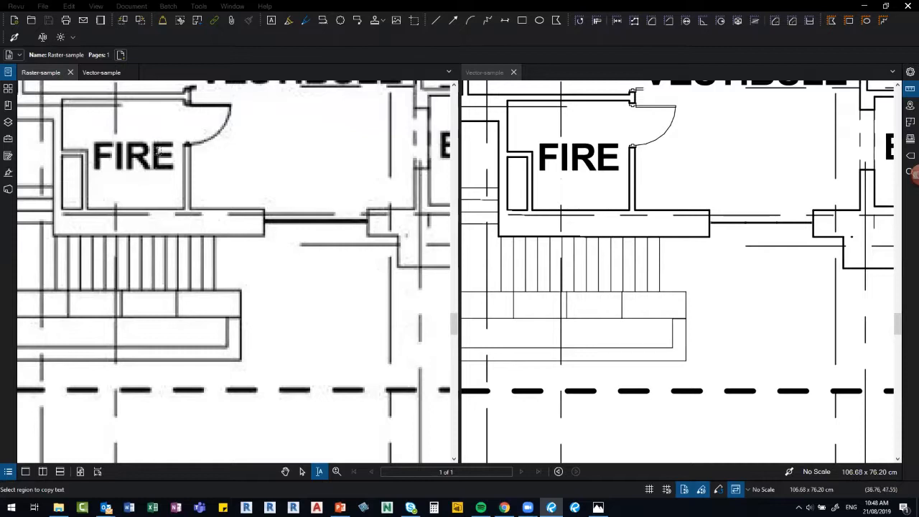
{"action": "left_click_drag", "start_coordinate": [86, 169], "coordinate": [152, 212]}
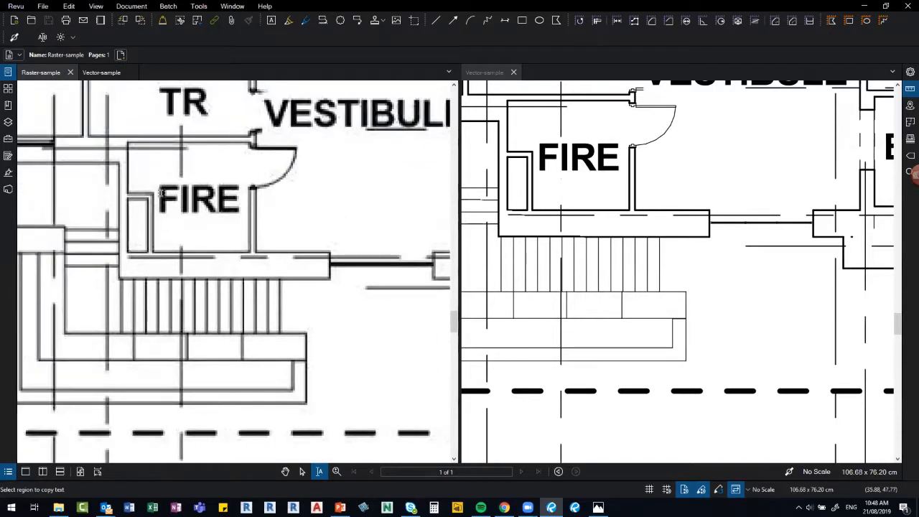
{"action": "scroll", "coordinate": [161, 193], "scroll_direction": "up", "scroll_amount": 2}
{"action": "scroll", "coordinate": [291, 236], "scroll_direction": "down", "scroll_amount": 3}
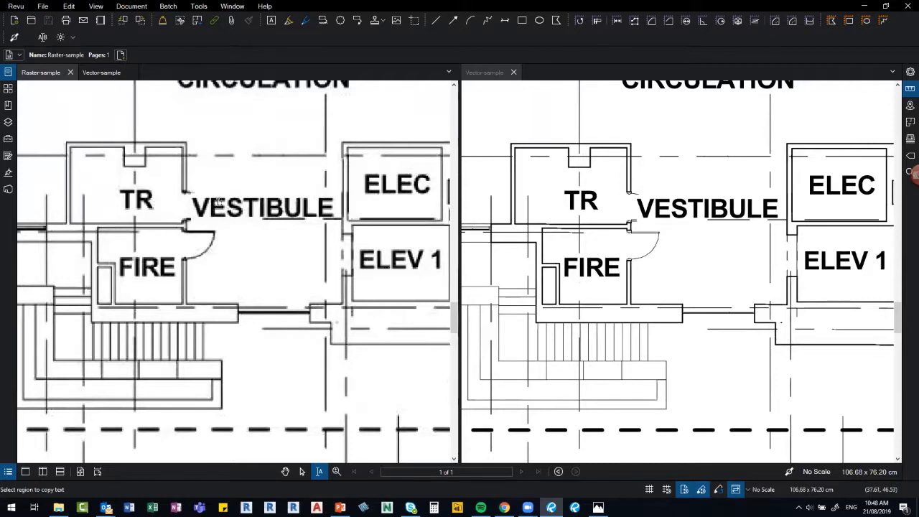
{"action": "scroll", "coordinate": [216, 211], "scroll_direction": "up", "scroll_amount": 2}
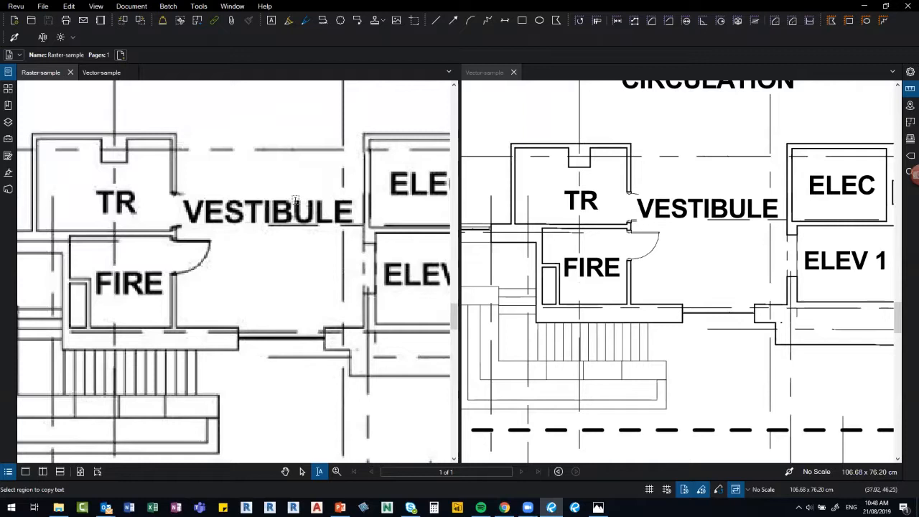
{"action": "scroll", "coordinate": [241, 216], "scroll_direction": "up", "scroll_amount": 2}
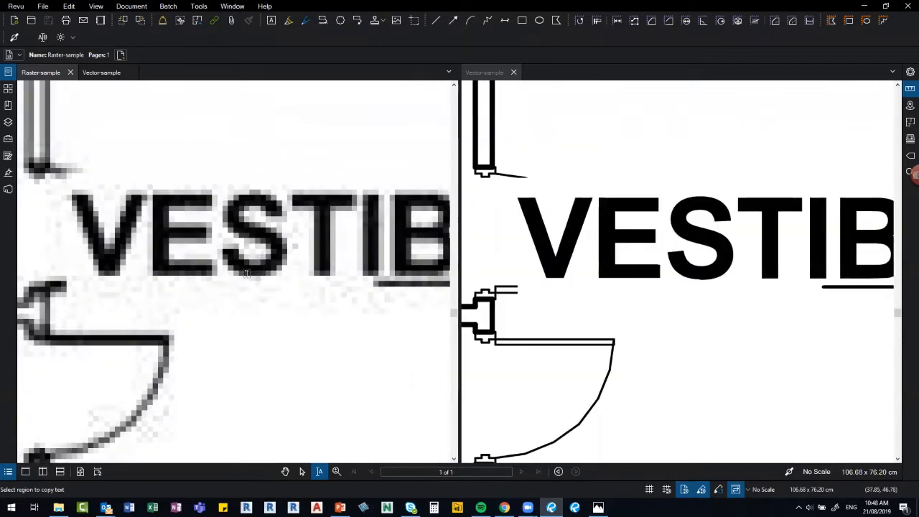
{"action": "scroll", "coordinate": [248, 287], "scroll_direction": "down", "scroll_amount": 3}
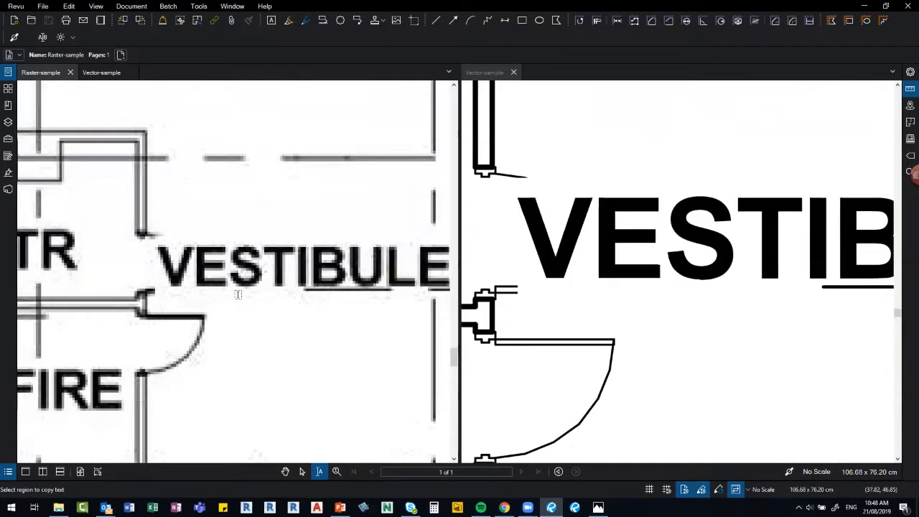
{"action": "scroll", "coordinate": [265, 329], "scroll_direction": "down", "scroll_amount": 2}
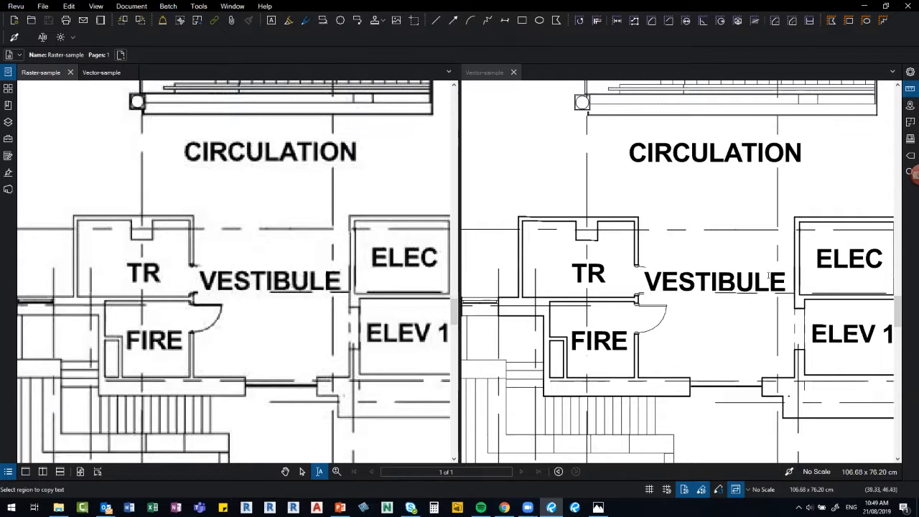
{"action": "scroll", "coordinate": [736, 250], "scroll_direction": "up", "scroll_amount": 10}
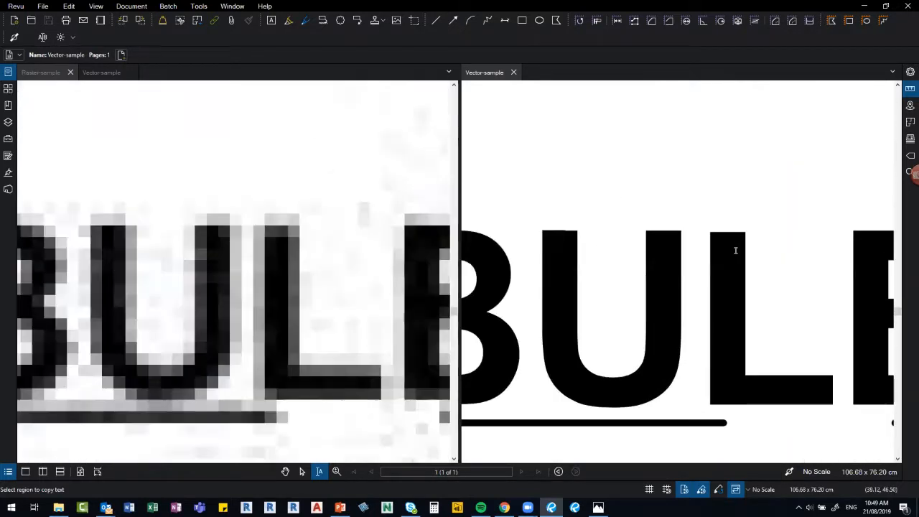
{"action": "scroll", "coordinate": [736, 250], "scroll_direction": "down", "scroll_amount": 5}
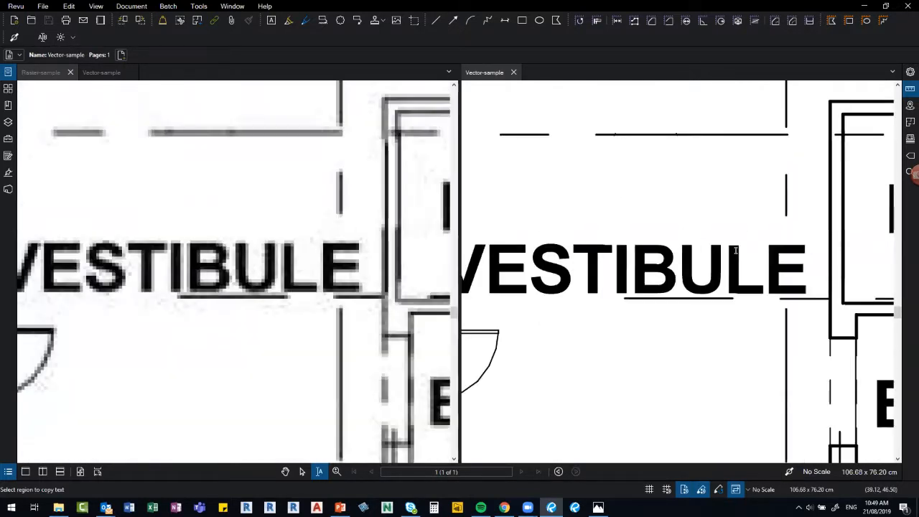
{"action": "scroll", "coordinate": [272, 445], "scroll_direction": "down", "scroll_amount": 2}
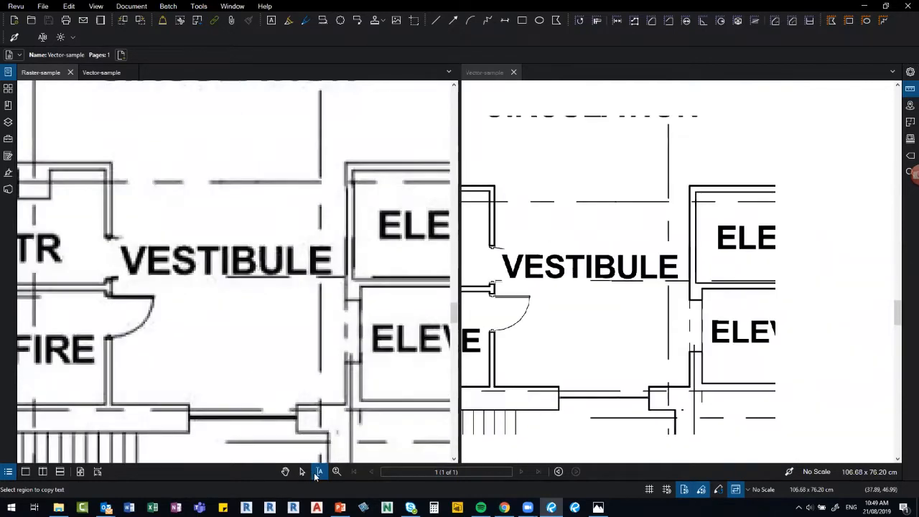
{"action": "scroll", "coordinate": [287, 452], "scroll_direction": "down", "scroll_amount": 3}
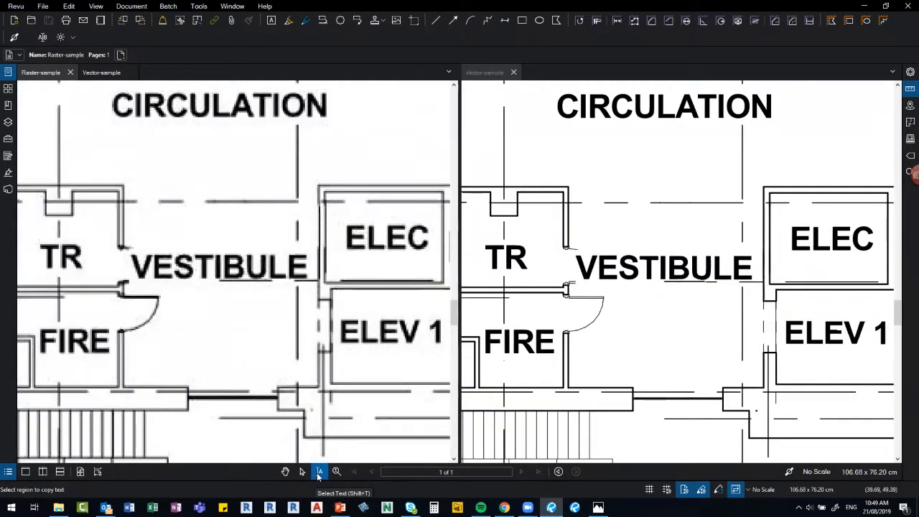
Copy the VESTIBULE text from the vector drawing and paste it as a markup.
{"action": "left_click_drag", "start_coordinate": [118, 243], "coordinate": [301, 286]}
{"action": "left_click_drag", "start_coordinate": [122, 231], "coordinate": [345, 296]}
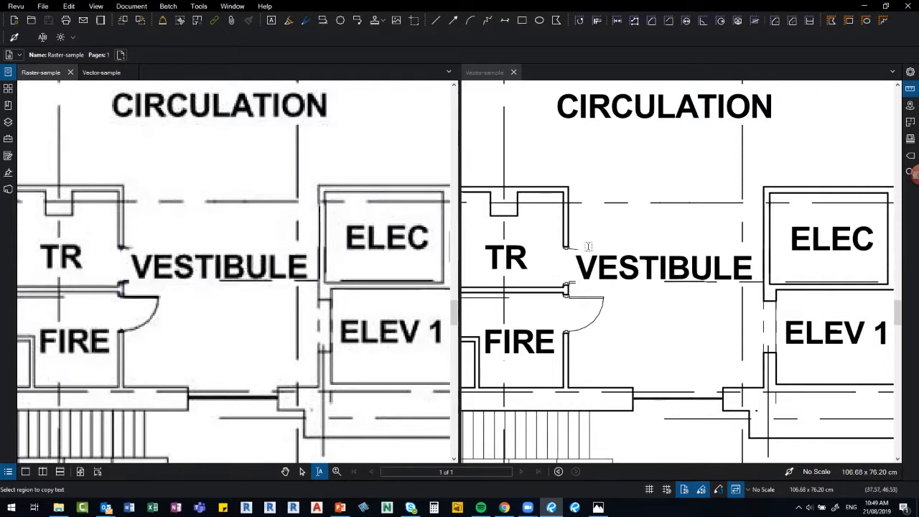
{"action": "left_click_drag", "start_coordinate": [574, 247], "coordinate": [591, 253]}
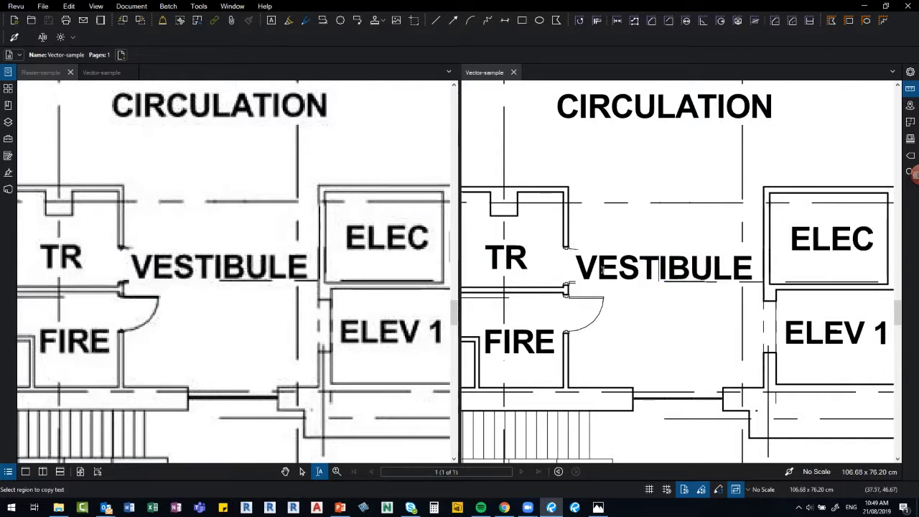
{"action": "double_click", "coordinate": [660, 268]}
{"action": "key", "text": "ctrl+c"}
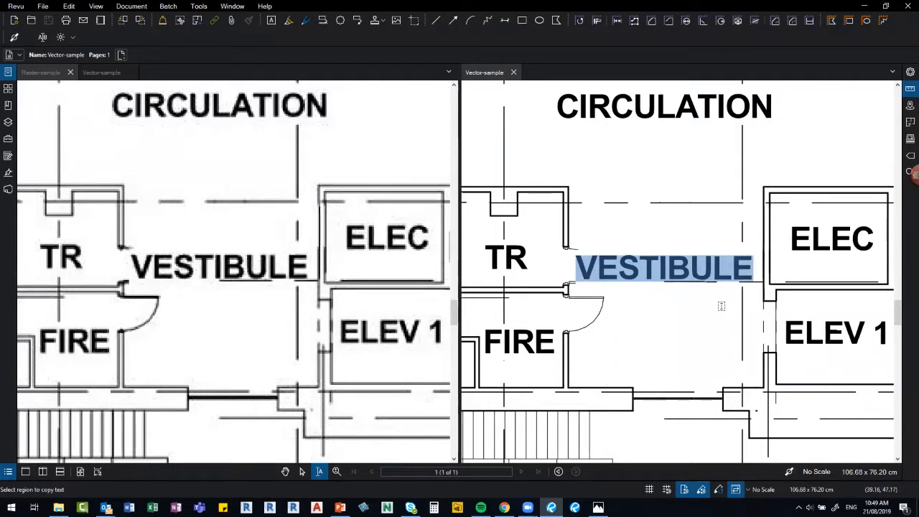
{"action": "key", "text": "v"}
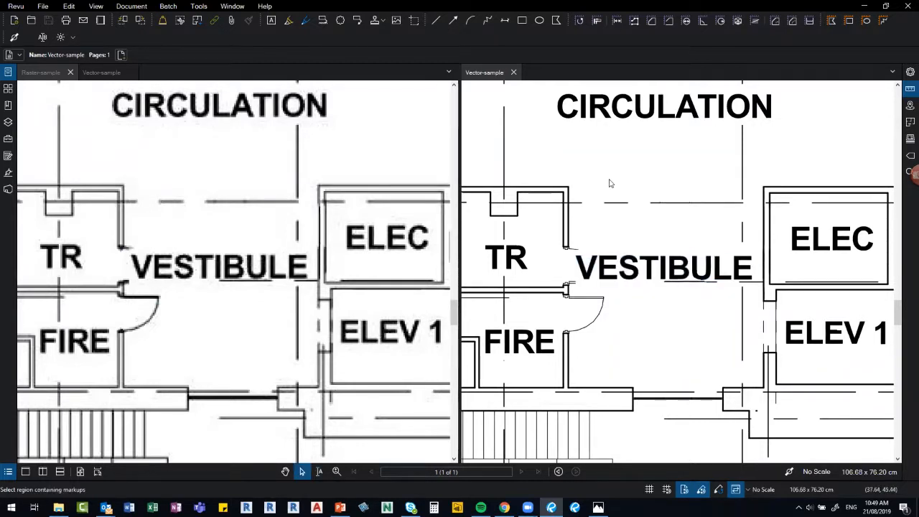
{"action": "key", "text": "ctrl+v"}
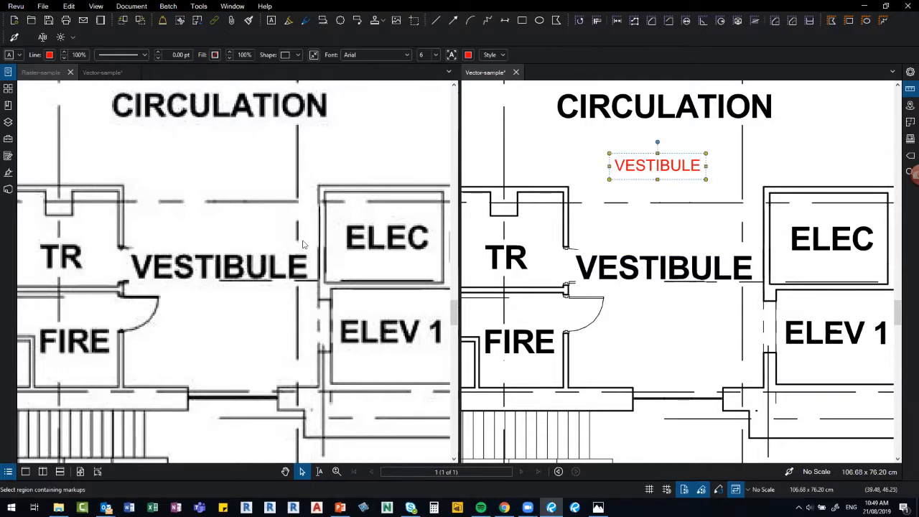
Try selecting the VESTIBULE label as text in the raster drawing.
{"action": "left_click", "coordinate": [305, 245]}
{"action": "left_click", "coordinate": [319, 471]}
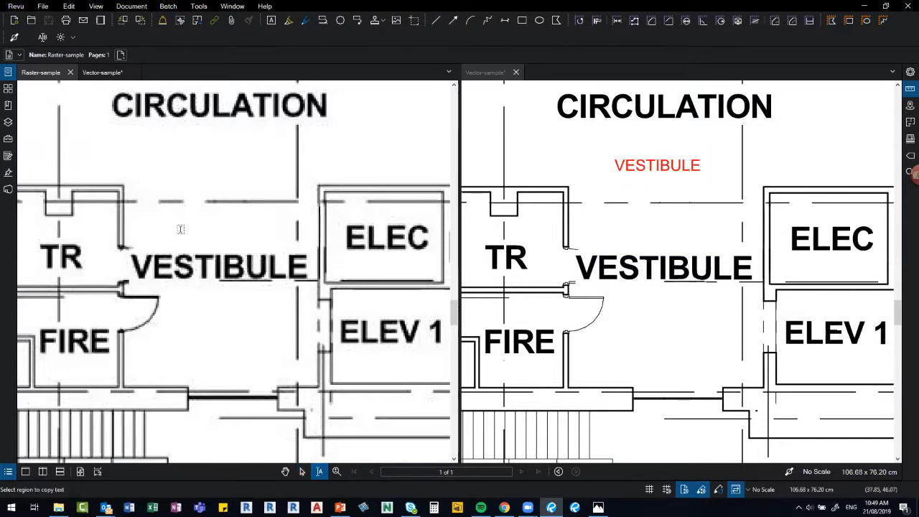
{"action": "scroll", "coordinate": [131, 178], "scroll_direction": "down", "scroll_amount": 2}
{"action": "left_click_drag", "start_coordinate": [161, 243], "coordinate": [278, 282]}
{"action": "left_click_drag", "start_coordinate": [130, 237], "coordinate": [276, 270]}
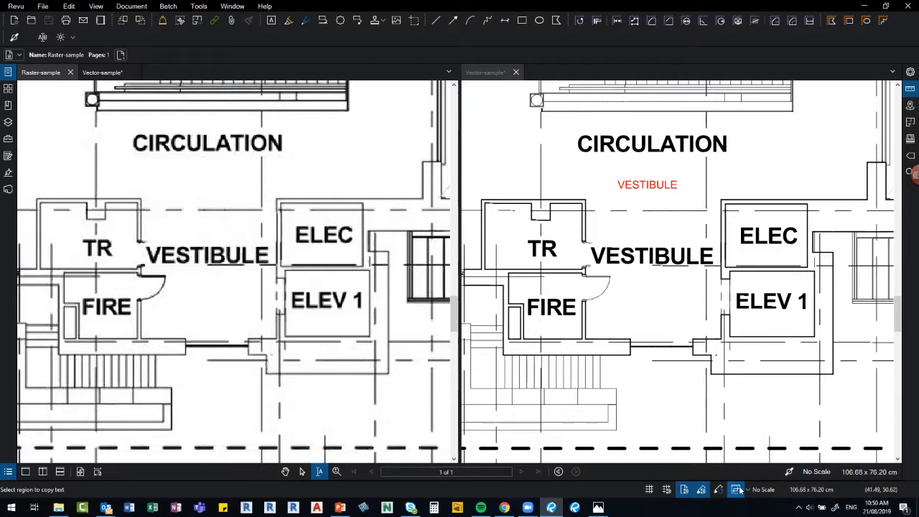
Draw a red X of two diagonal lines across ELEV 1 in the vector drawing.
{"action": "left_click", "coordinate": [436, 22]}
{"action": "scroll", "coordinate": [727, 270], "scroll_direction": "up", "scroll_amount": 2}
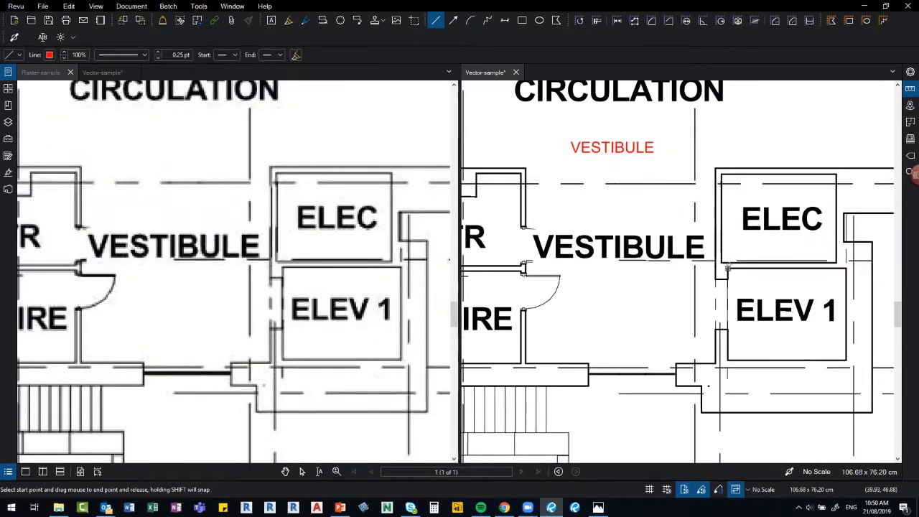
{"action": "left_click_drag", "start_coordinate": [727, 269], "coordinate": [848, 360]}
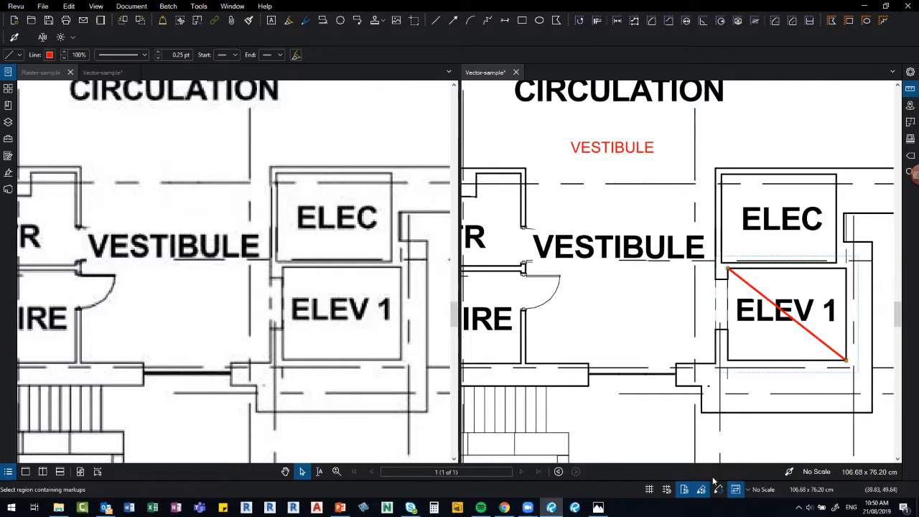
{"action": "left_click", "coordinate": [438, 24]}
{"action": "left_click_drag", "start_coordinate": [728, 359], "coordinate": [846, 270]}
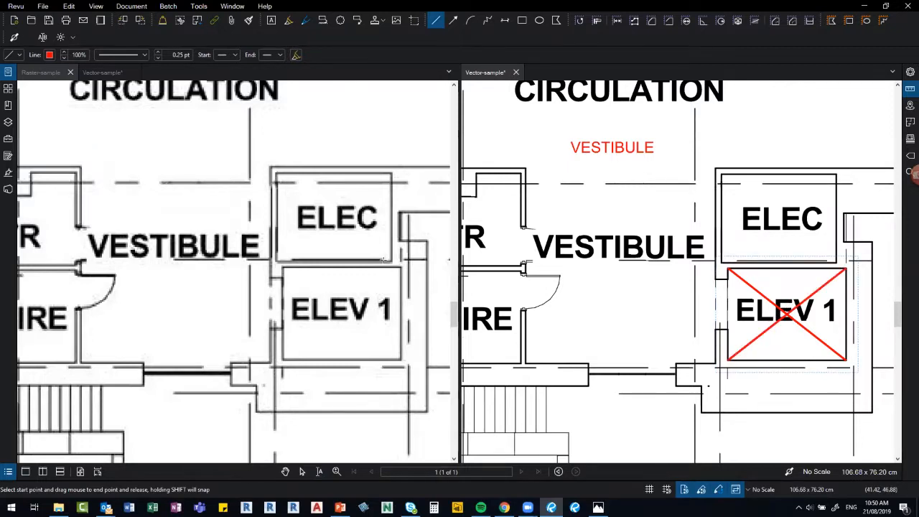
Draw the same red X across ELEV 1 in the raster drawing, then stop drawing.
{"action": "left_click", "coordinate": [329, 281]}
{"action": "left_click_drag", "start_coordinate": [349, 289], "coordinate": [281, 274]}
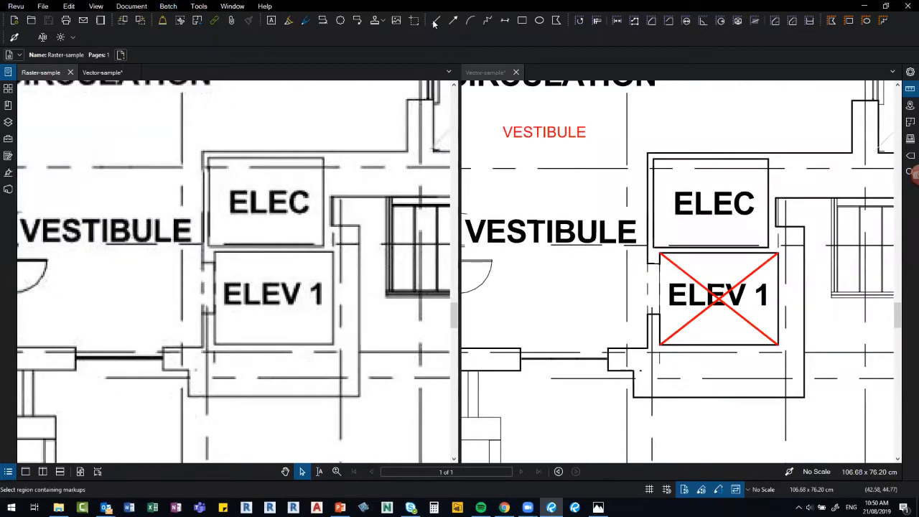
{"action": "left_click", "coordinate": [435, 20]}
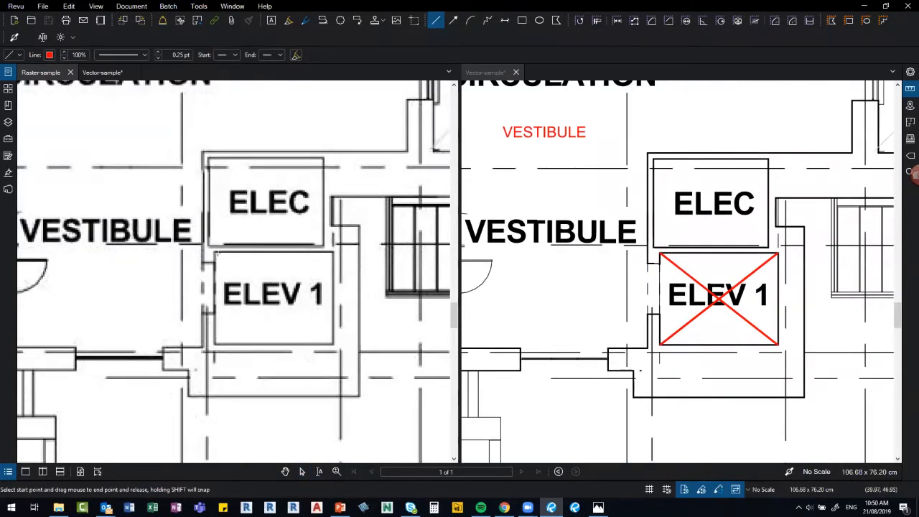
{"action": "left_click_drag", "start_coordinate": [214, 251], "coordinate": [332, 345]}
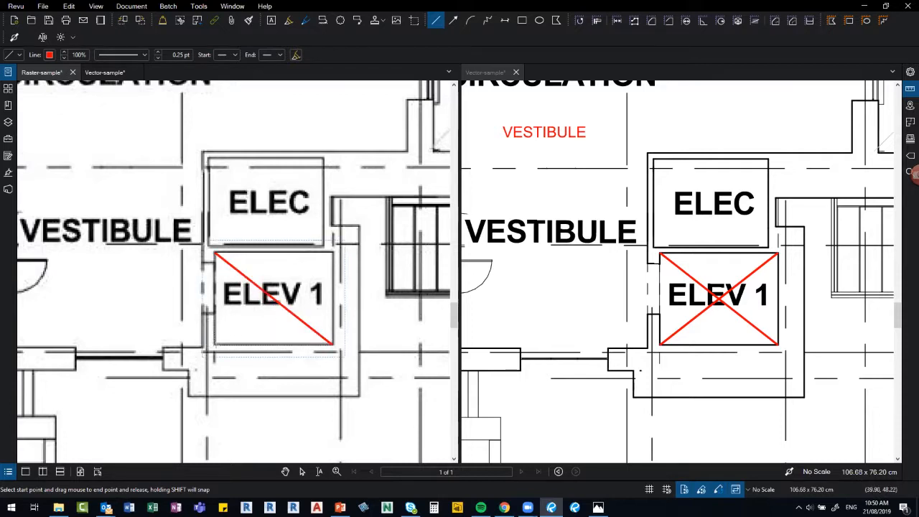
{"action": "left_click_drag", "start_coordinate": [214, 344], "coordinate": [332, 253]}
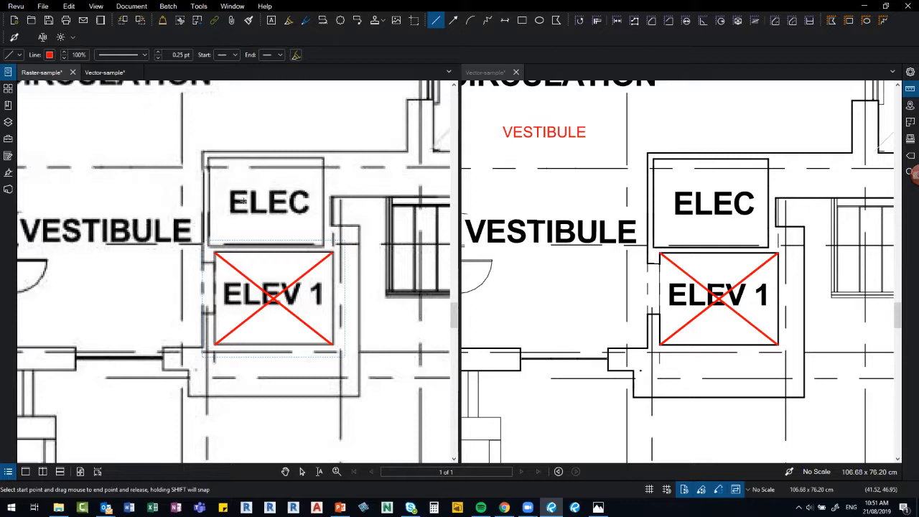
{"action": "key", "text": "Escape"}
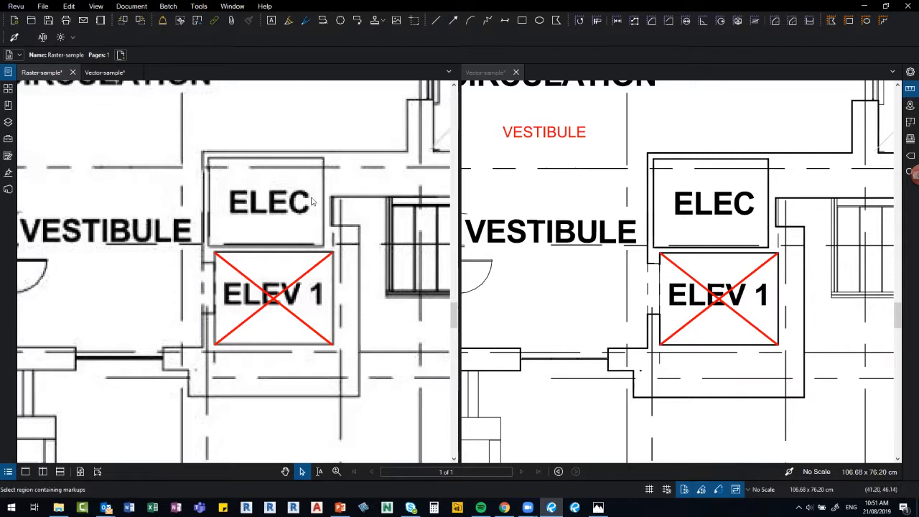
Close Raster-sample and Vector-sample without saving.
{"action": "left_click", "coordinate": [73, 73]}
{"action": "left_click", "coordinate": [517, 298]}
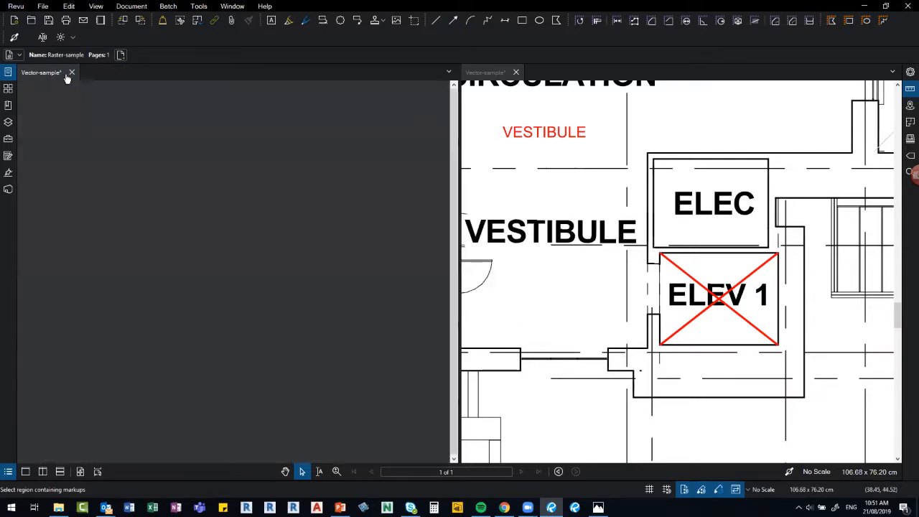
{"action": "left_click", "coordinate": [73, 72]}
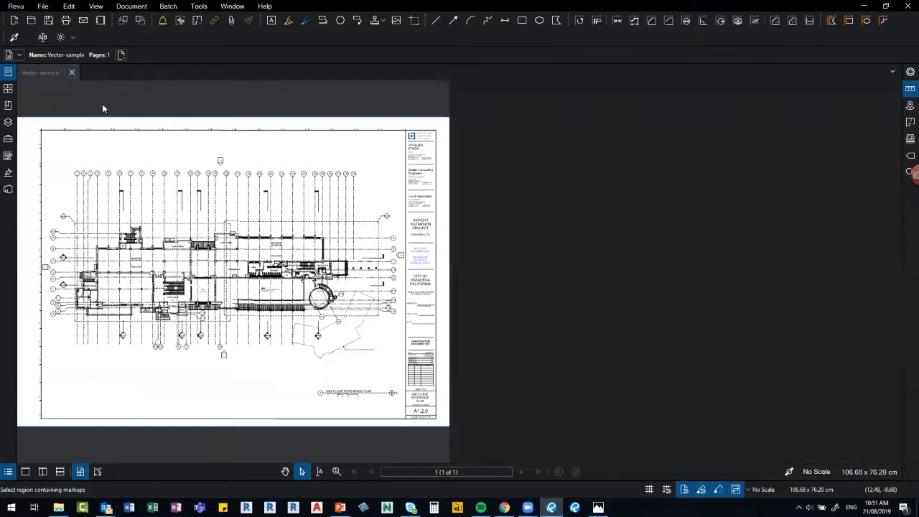
{"action": "left_click", "coordinate": [480, 300]}
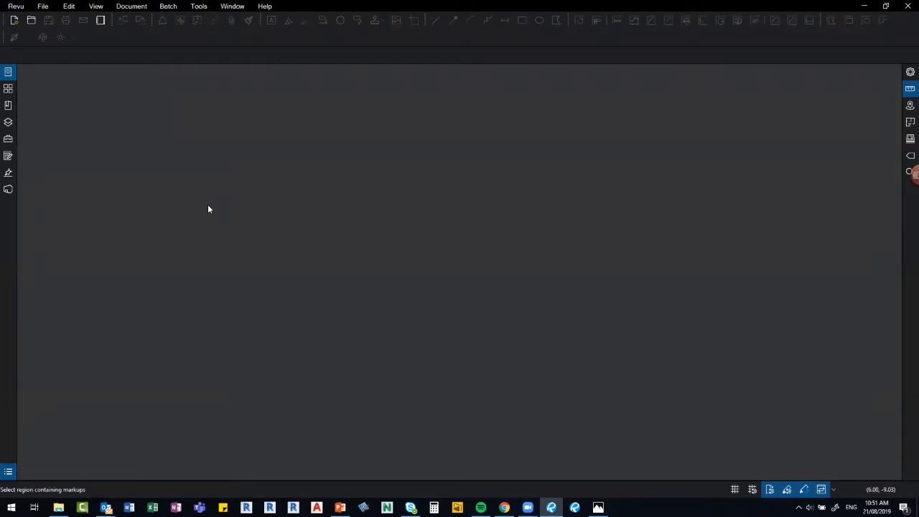
Open 001-A02-1.pdf and 001-A02-2.pdf from the 02_DRAWING CHANGES folder.
{"action": "left_click", "coordinate": [31, 20]}
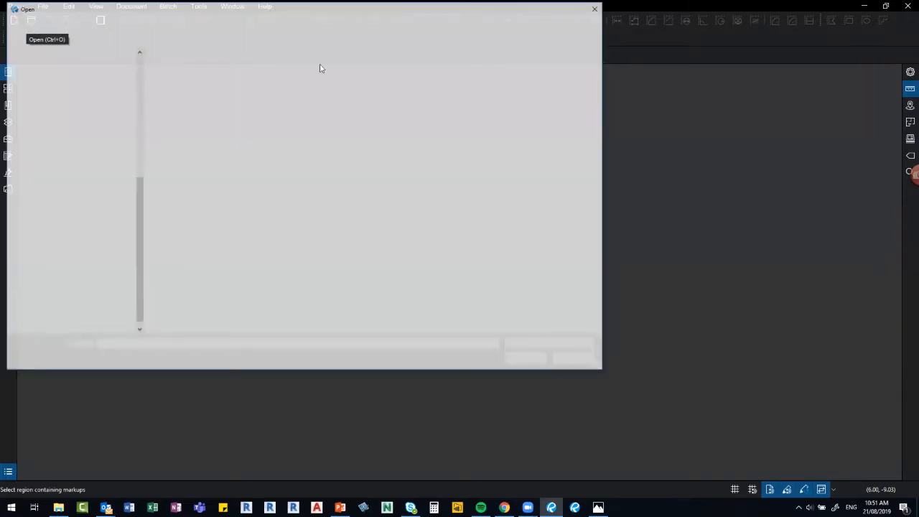
{"action": "left_click", "coordinate": [323, 25]}
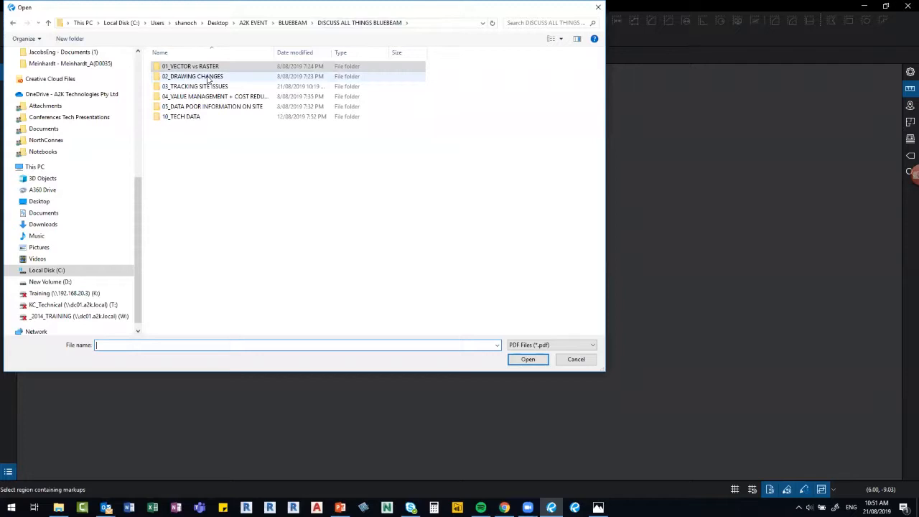
{"action": "double_click", "coordinate": [209, 77]}
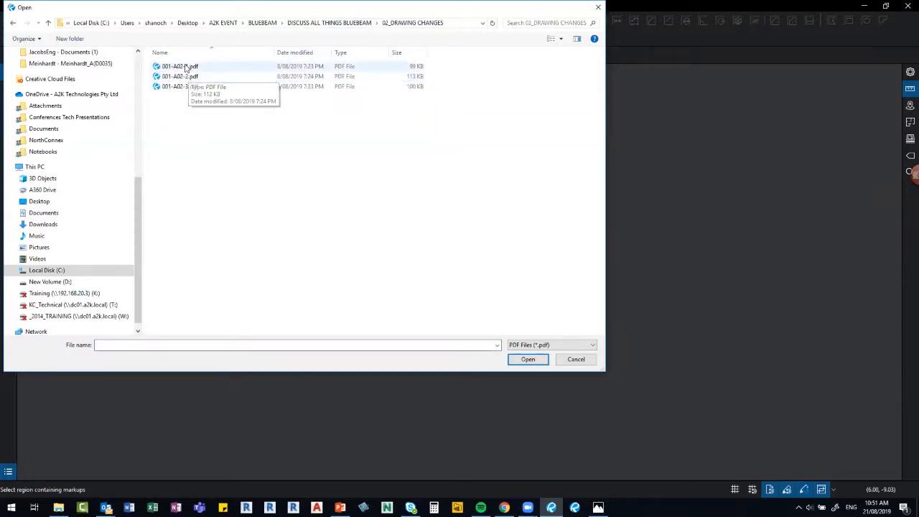
{"action": "left_click", "coordinate": [186, 67]}
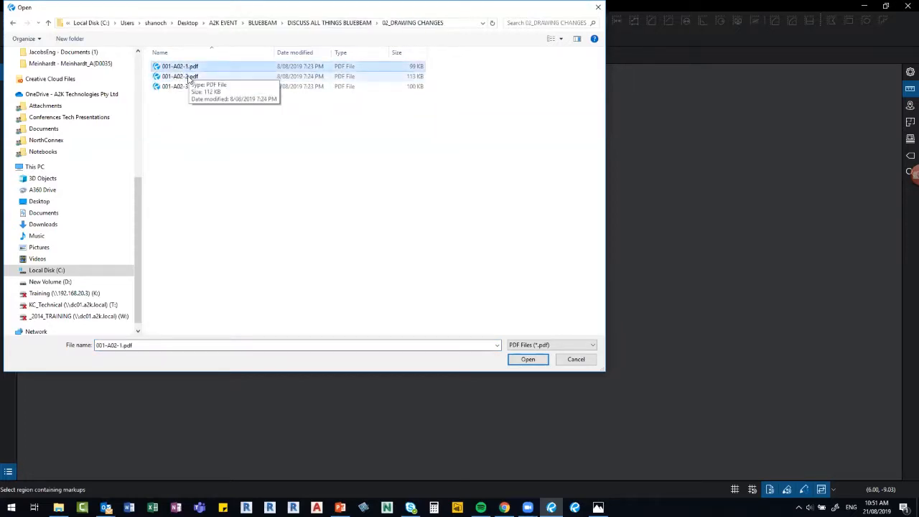
{"action": "left_click", "coordinate": [188, 77], "text": "ctrl"}
{"action": "left_click", "coordinate": [533, 361]}
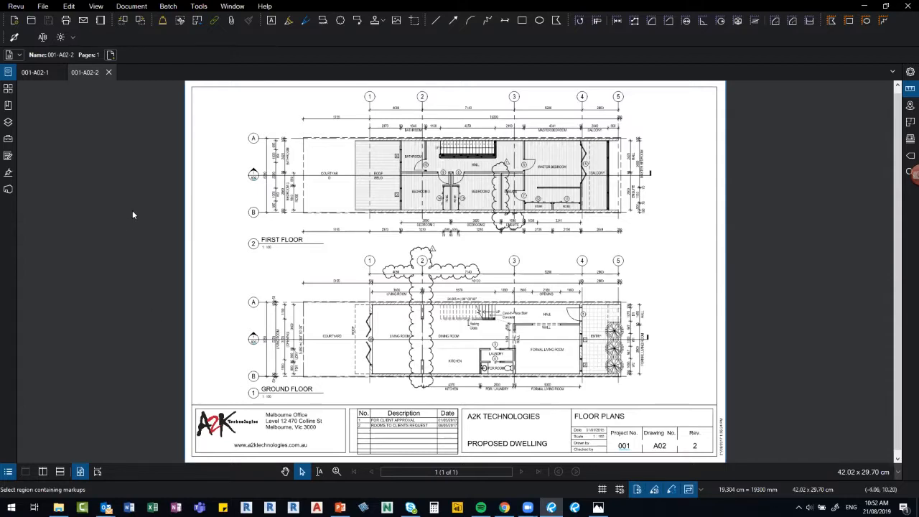
Create an Overlay Pages document from 001-A02-1.pdf and 001-A02-2.pdf.
{"action": "left_click", "coordinate": [134, 7]}
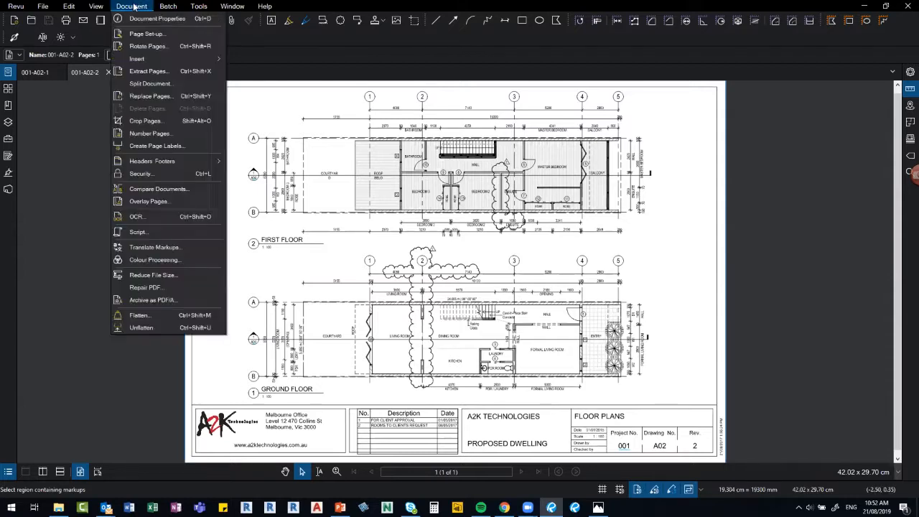
{"action": "left_click", "coordinate": [156, 202]}
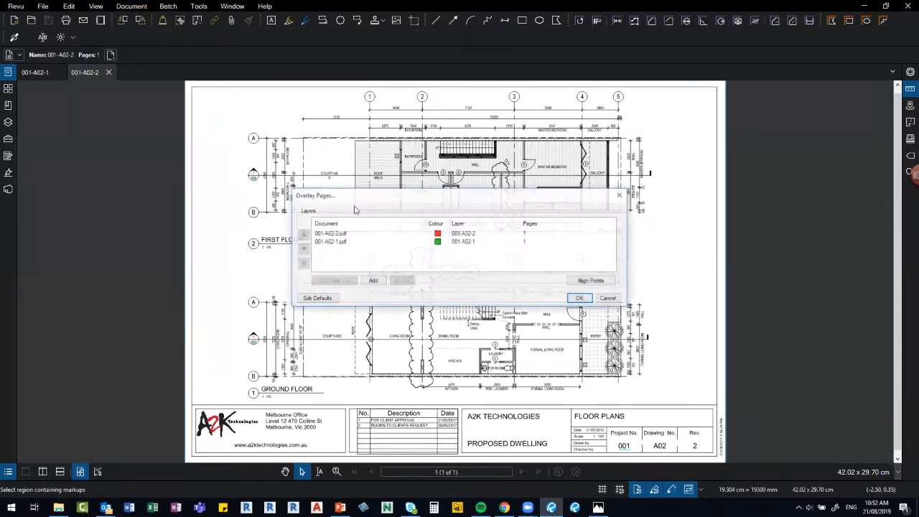
{"action": "left_click", "coordinate": [337, 243]}
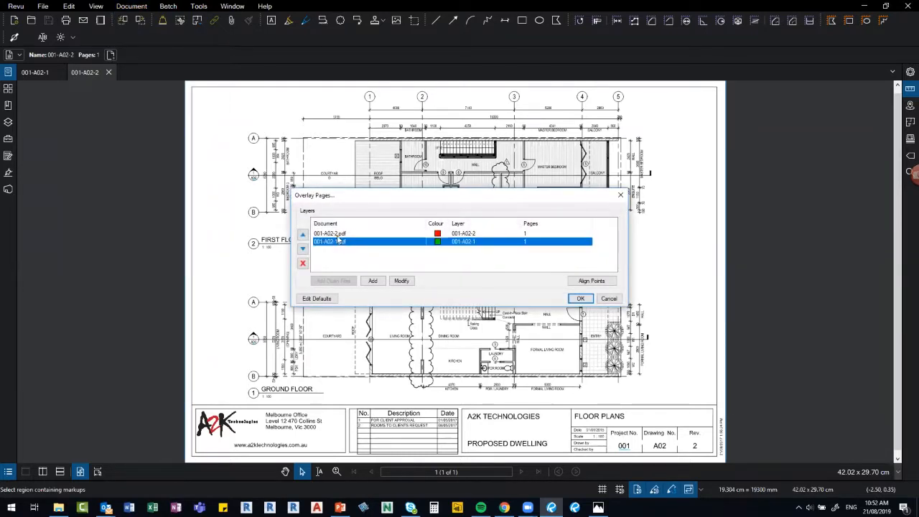
{"action": "left_click", "coordinate": [338, 235]}
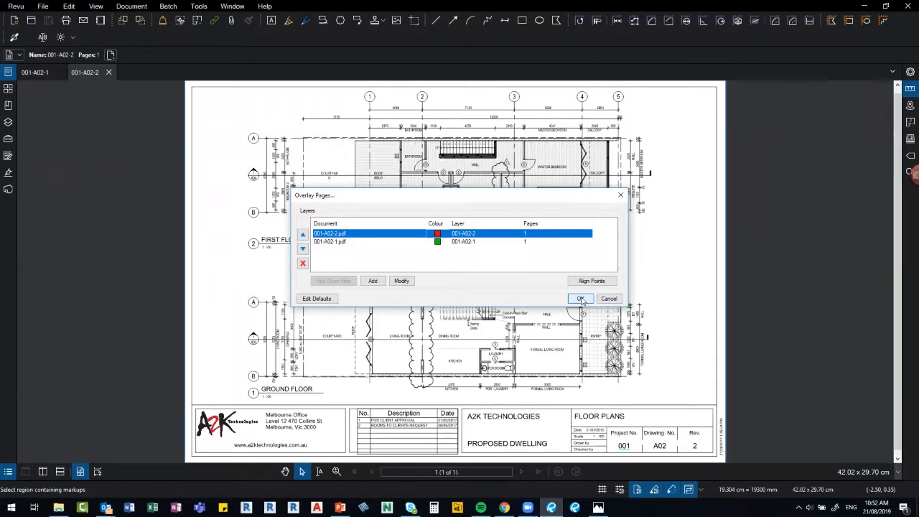
{"action": "left_click", "coordinate": [583, 300]}
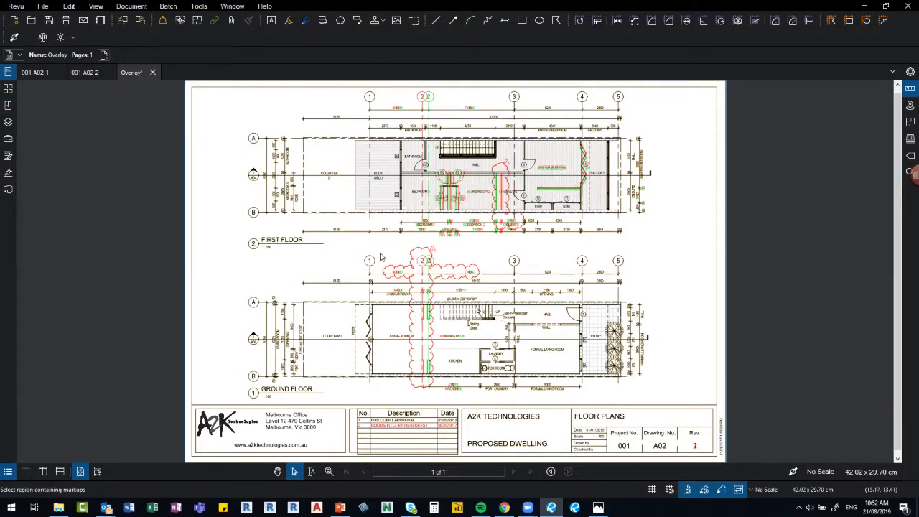
In the Layers panel, hide layer 001-A02-1, then show it again.
{"action": "left_click", "coordinate": [8, 123]}
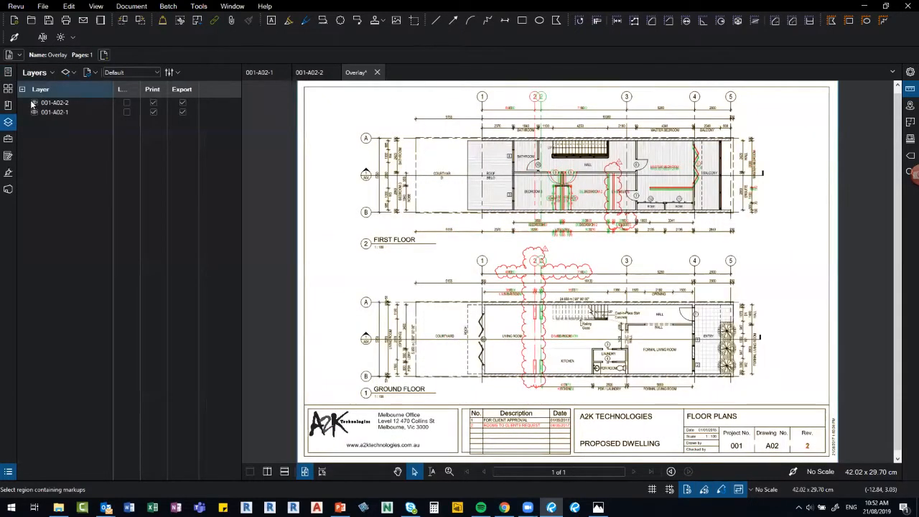
{"action": "left_click", "coordinate": [31, 103]}
{"action": "left_click", "coordinate": [33, 112]}
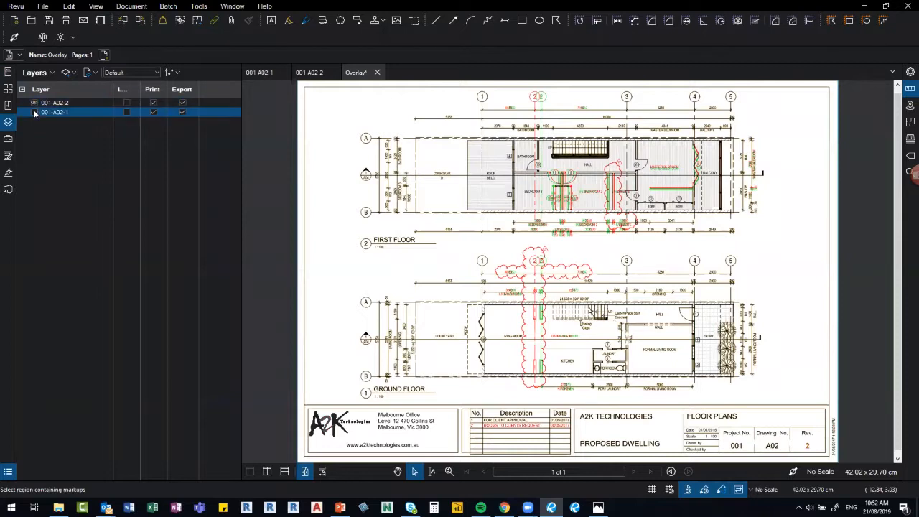
{"action": "left_click", "coordinate": [33, 112]}
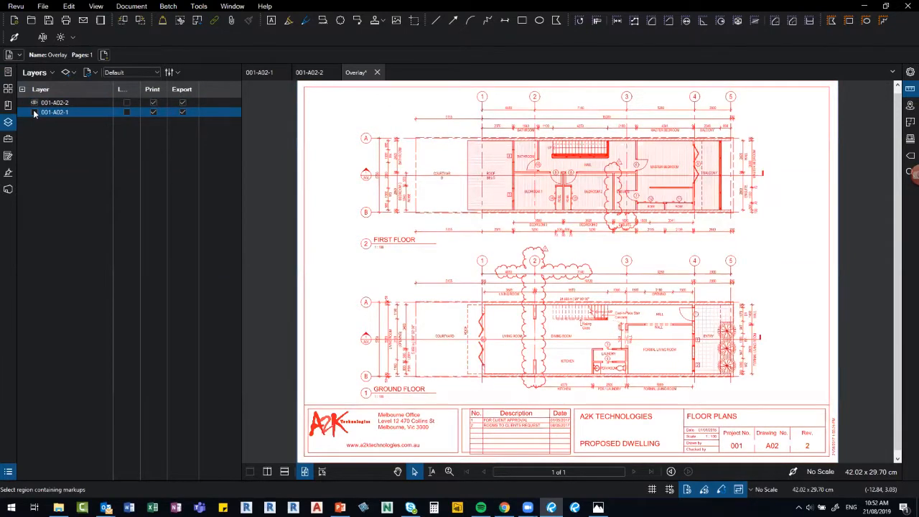
{"action": "left_click", "coordinate": [33, 112]}
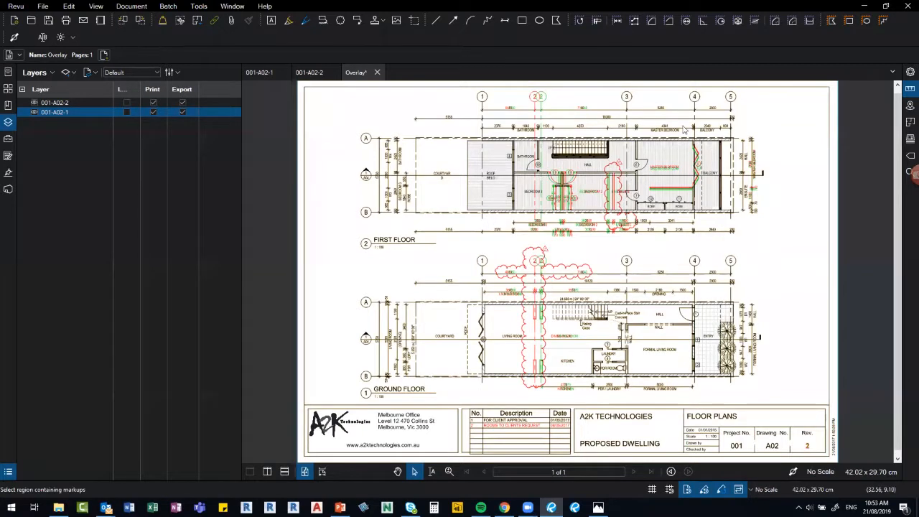
Zoom around the master bedroom and widen the Lock column in the Layers panel.
{"action": "scroll", "coordinate": [708, 183], "scroll_direction": "up", "scroll_amount": 1}
{"action": "scroll", "coordinate": [709, 184], "scroll_direction": "up", "scroll_amount": 1}
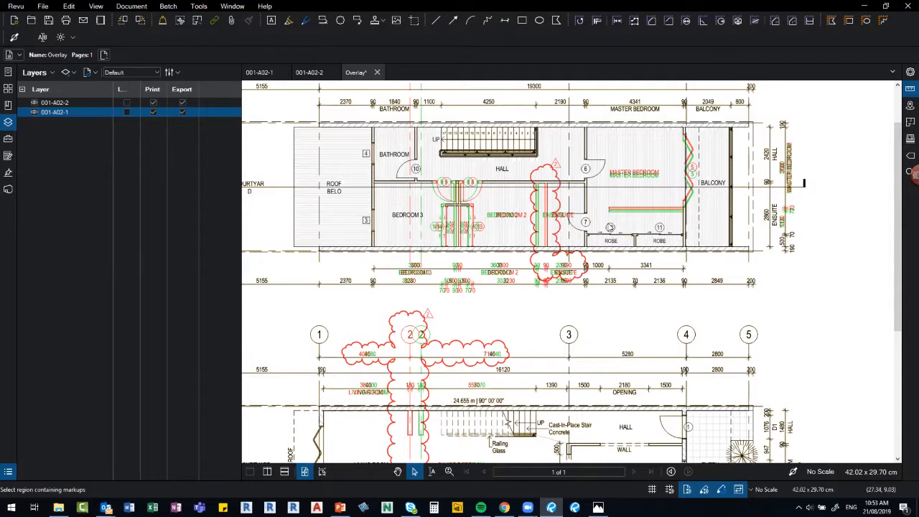
{"action": "scroll", "coordinate": [644, 205], "scroll_direction": "up", "scroll_amount": 1}
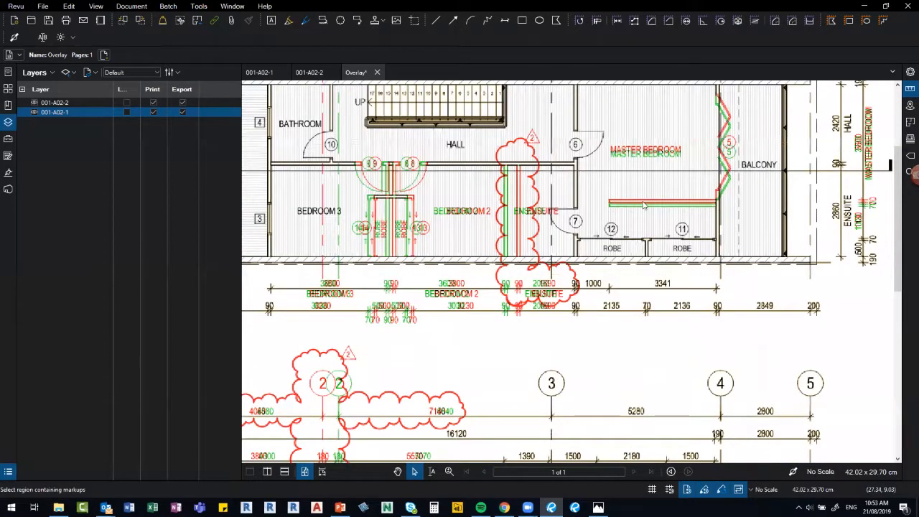
{"action": "scroll", "coordinate": [644, 206], "scroll_direction": "up", "scroll_amount": 2}
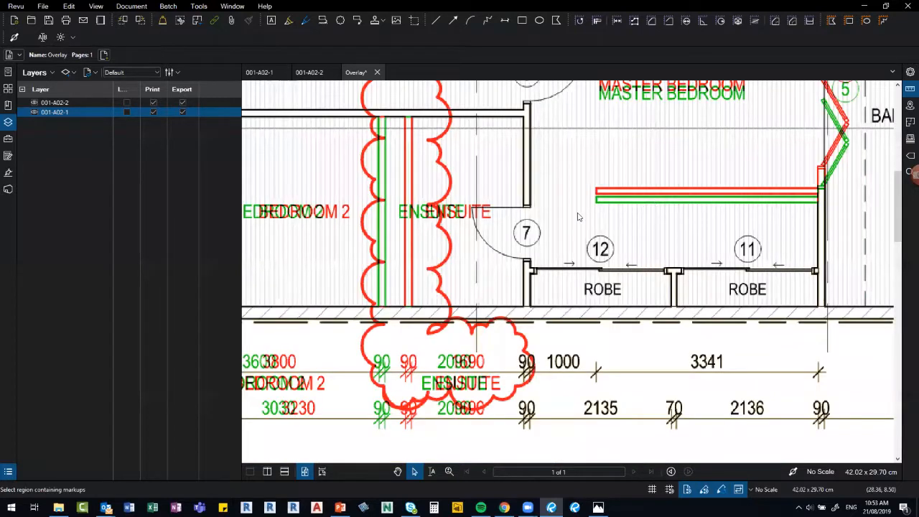
{"action": "scroll", "coordinate": [576, 204], "scroll_direction": "down", "scroll_amount": 2}
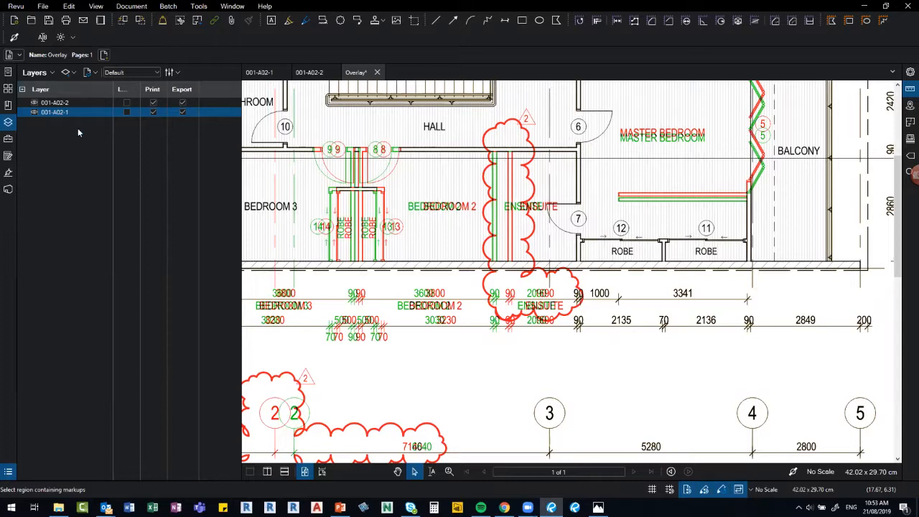
{"action": "left_click_drag", "start_coordinate": [139, 90], "coordinate": [153, 89]}
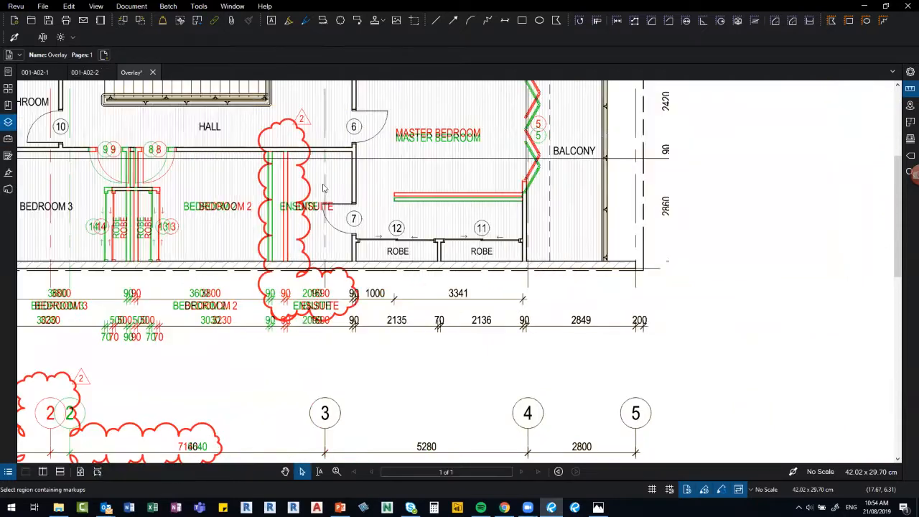
{"action": "scroll", "coordinate": [348, 222], "scroll_direction": "down", "scroll_amount": 2}
{"action": "scroll", "coordinate": [350, 221], "scroll_direction": "down", "scroll_amount": 2}
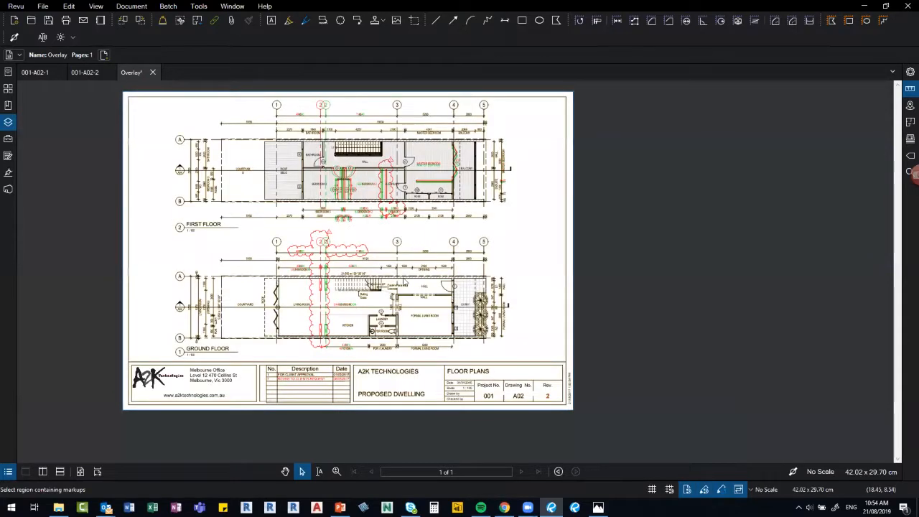
Fit the sheet to the window, then close the Overlay document without saving.
{"action": "key", "text": "ctrl+0"}
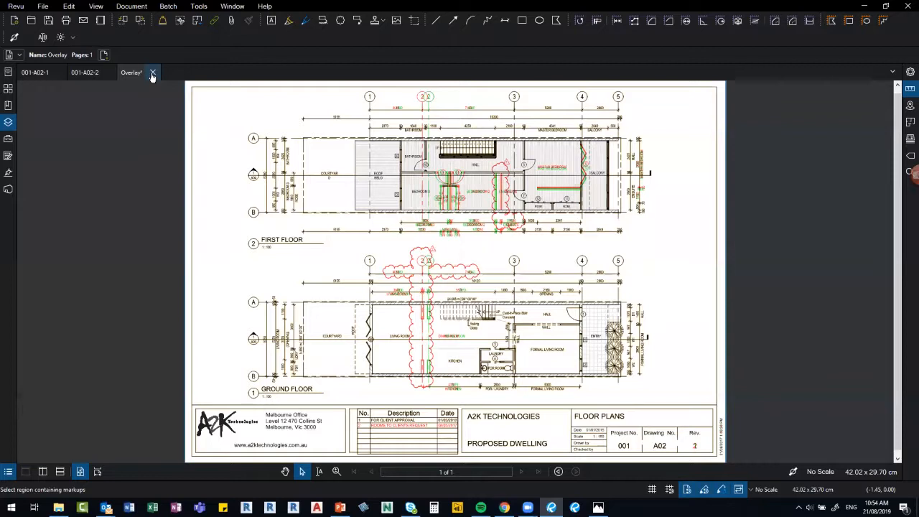
{"action": "left_click", "coordinate": [153, 72]}
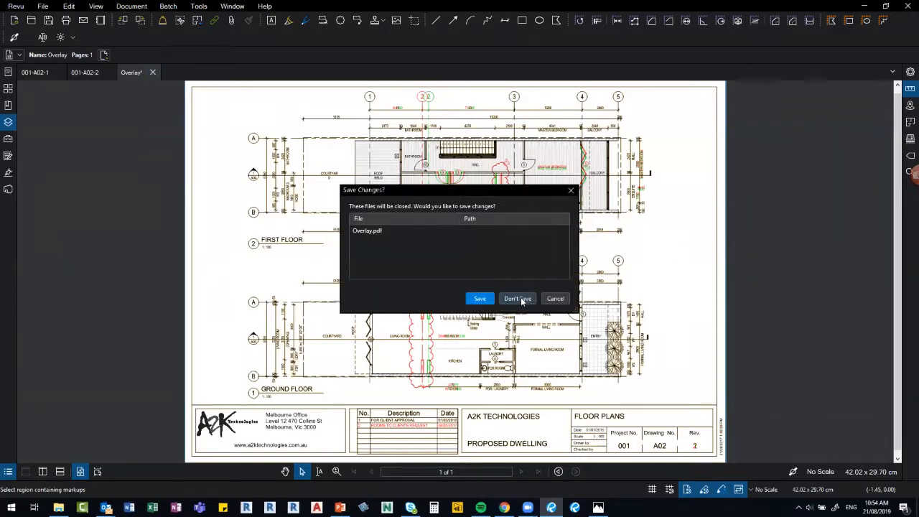
{"action": "left_click", "coordinate": [521, 300]}
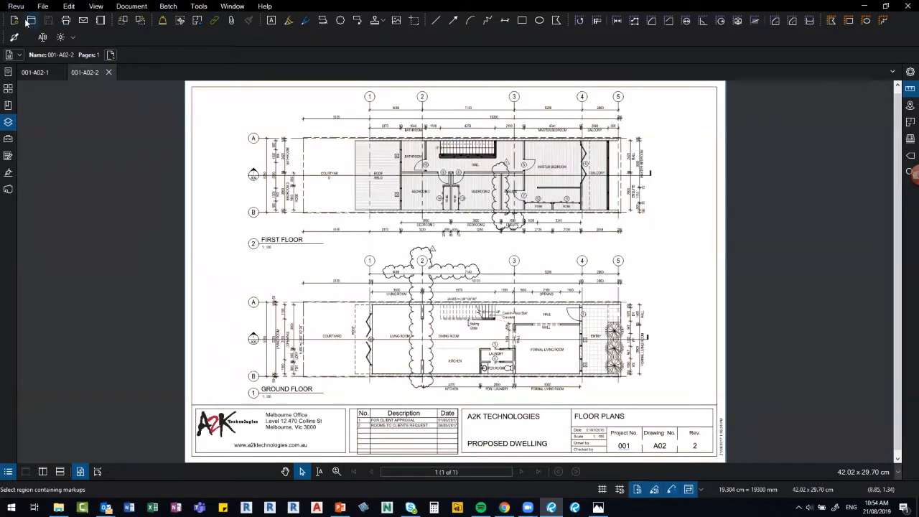
Open 001-A02-3.pdf from the folder containing 001-A02-2.
{"action": "right_click", "coordinate": [84, 73]}
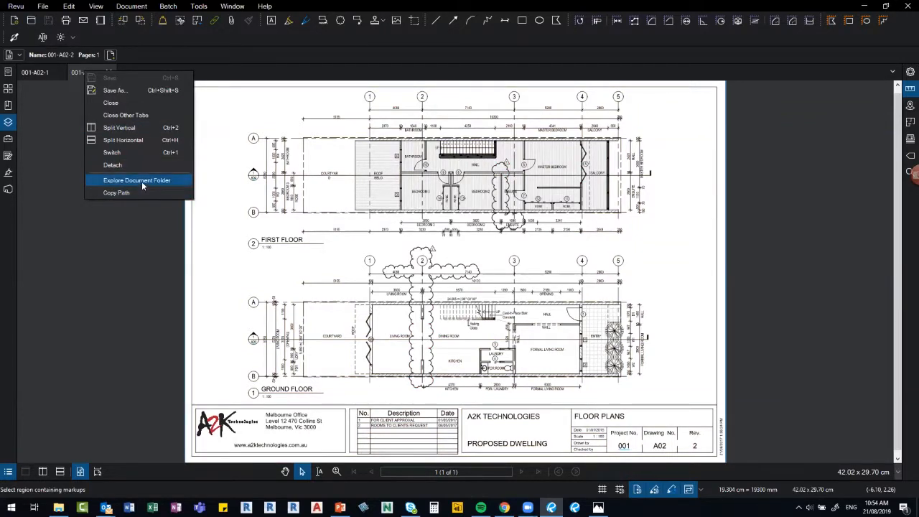
{"action": "left_click", "coordinate": [141, 181]}
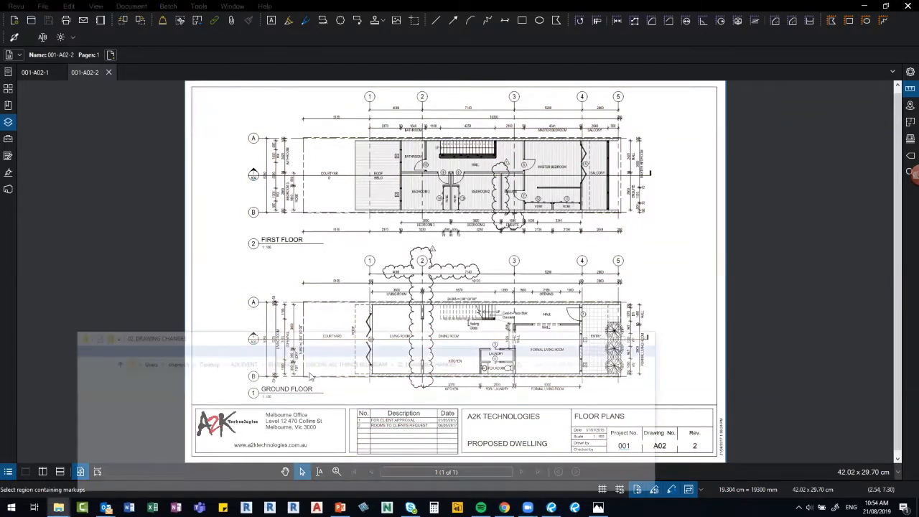
{"action": "double_click", "coordinate": [253, 414]}
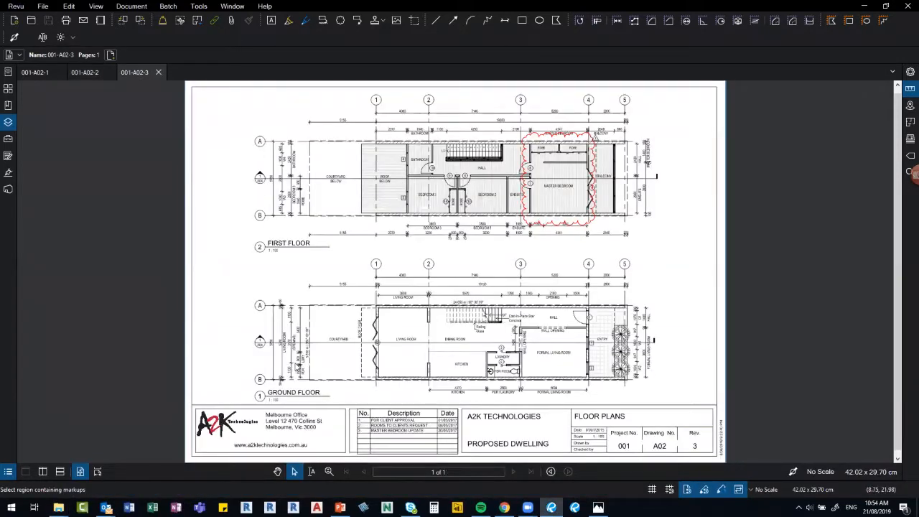
Overlay 001-A02-3 in red on 001-A02-2 in blue, leaving 001-A02-1 out.
{"action": "left_click", "coordinate": [131, 7]}
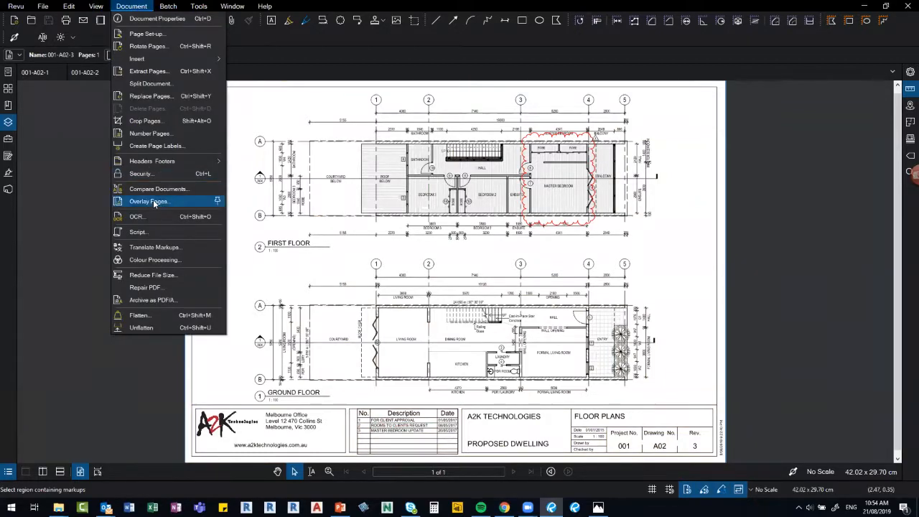
{"action": "left_click", "coordinate": [157, 204]}
{"action": "left_click", "coordinate": [332, 281]}
{"action": "left_click", "coordinate": [337, 242]}
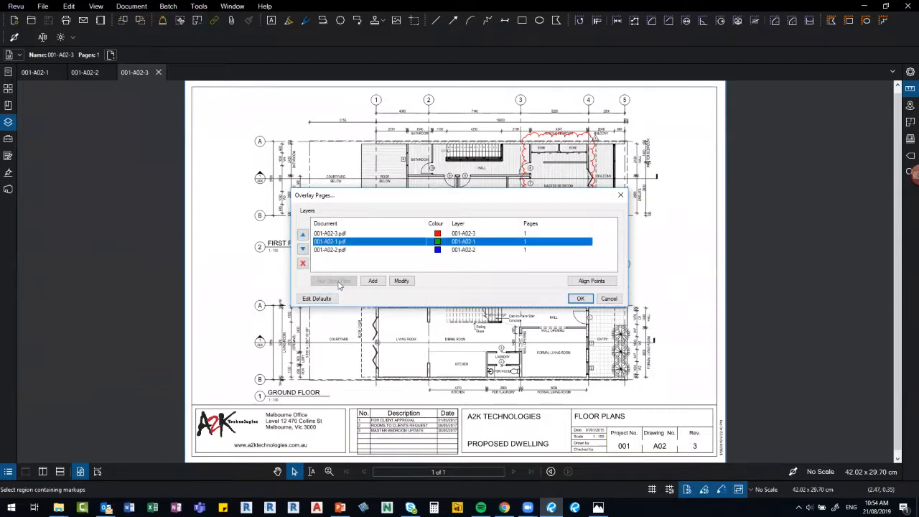
{"action": "left_click", "coordinate": [303, 263]}
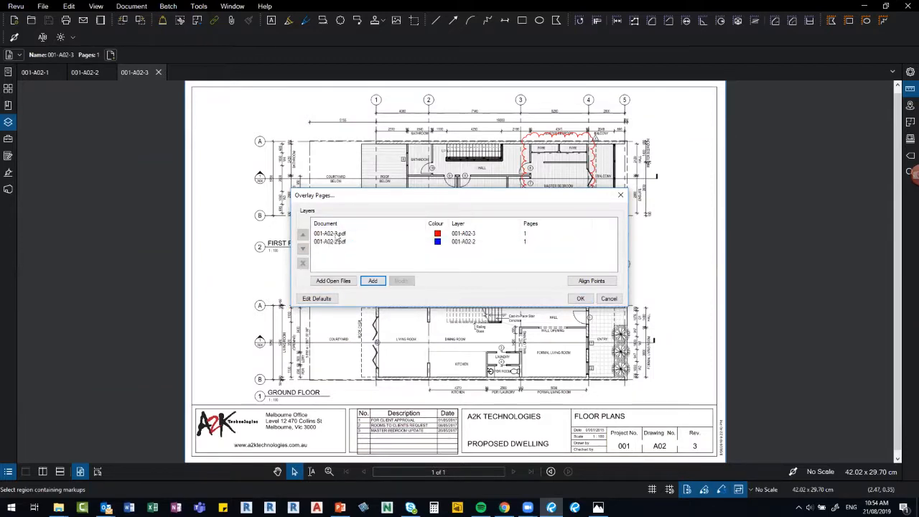
{"action": "left_click", "coordinate": [580, 298]}
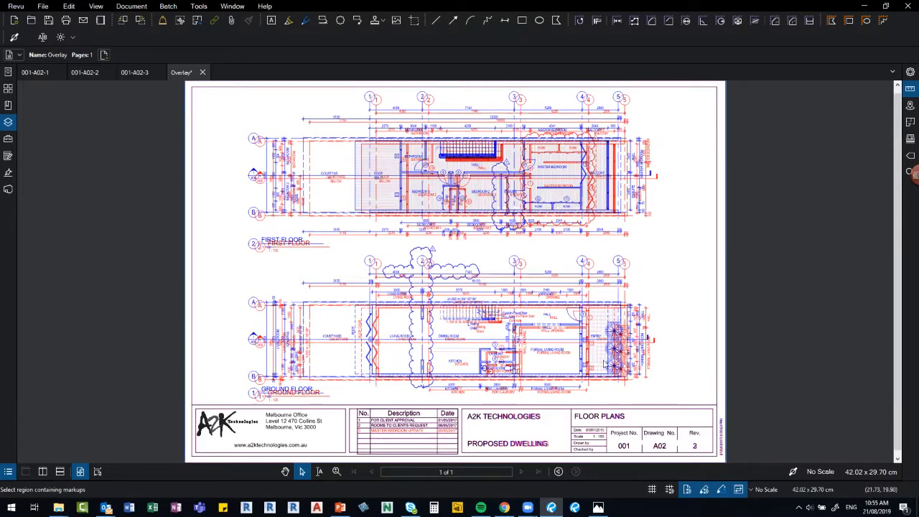
Close the red-and-blue Overlay document without saving changes.
{"action": "scroll", "coordinate": [606, 364], "scroll_direction": "up", "scroll_amount": 2}
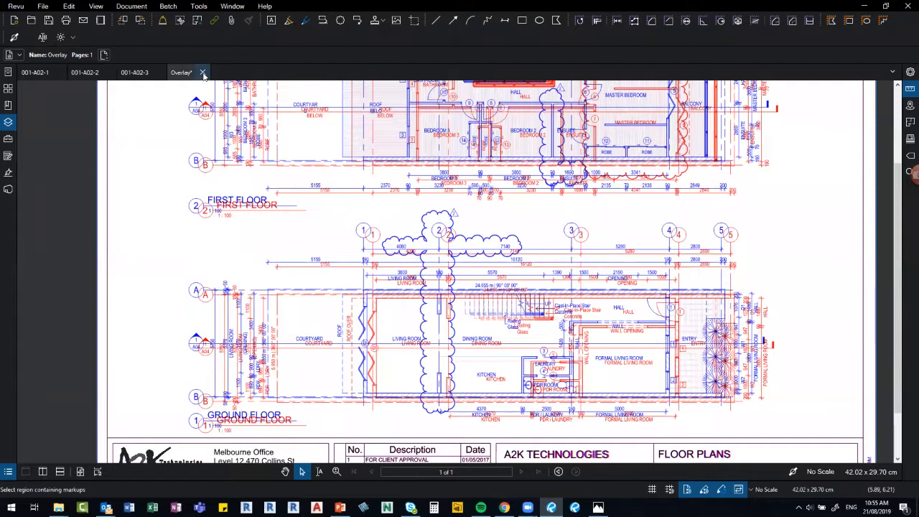
{"action": "left_click", "coordinate": [203, 76]}
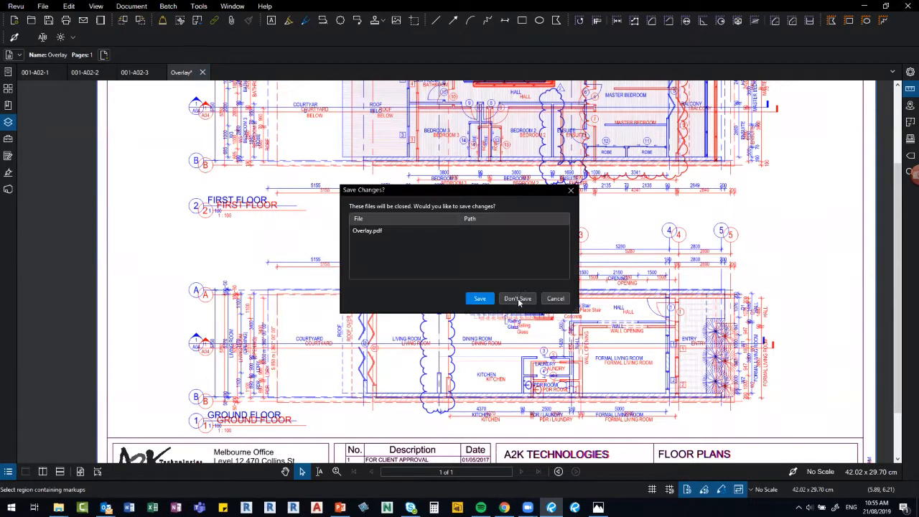
{"action": "left_click", "coordinate": [518, 299]}
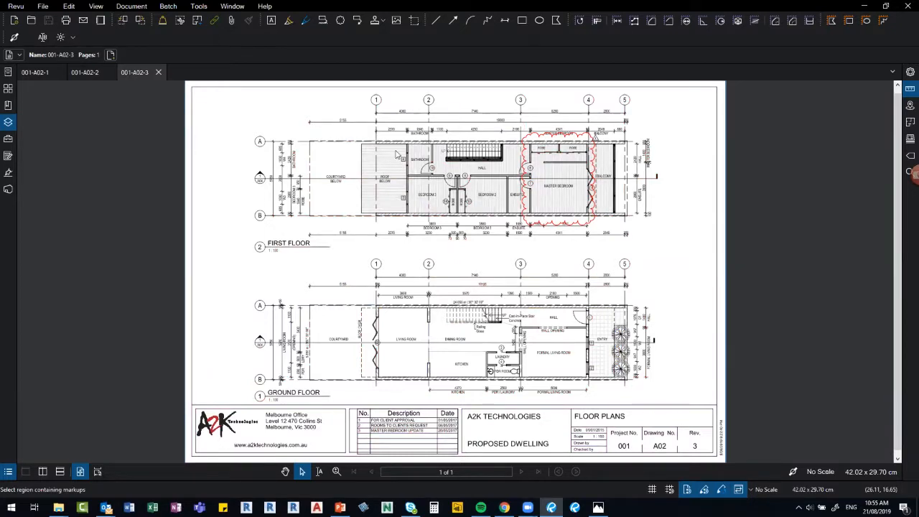
Set up Overlay Pages with 001-A02-3 and 001-A02-2, removing 001-A02-1 from the list.
{"action": "left_click", "coordinate": [132, 7]}
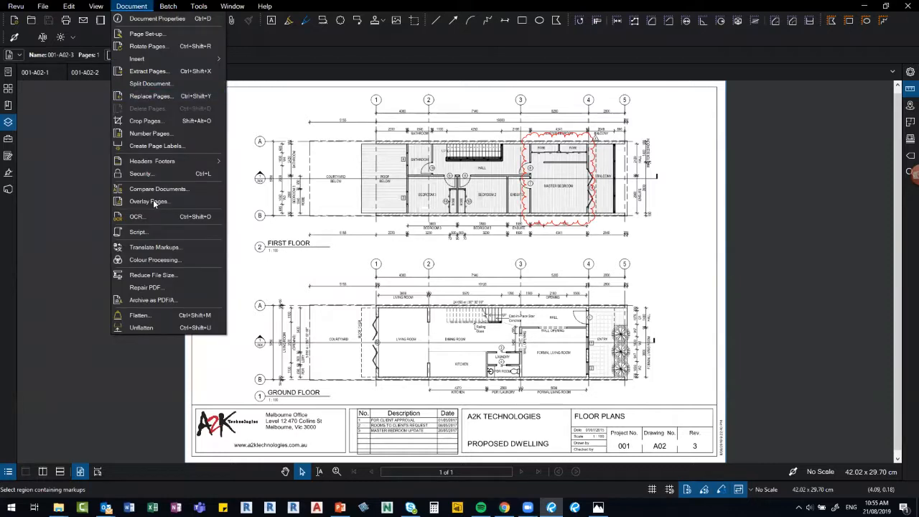
{"action": "left_click", "coordinate": [154, 202]}
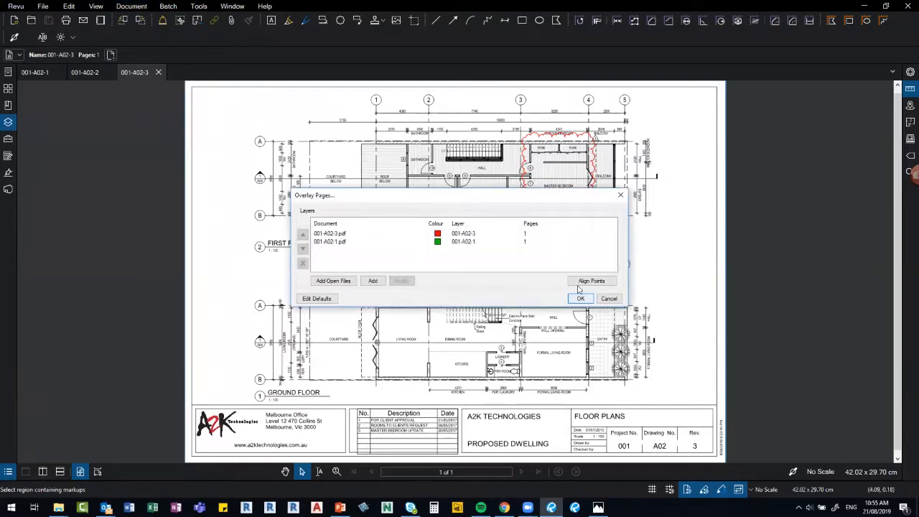
{"action": "left_click", "coordinate": [333, 281]}
{"action": "left_click", "coordinate": [335, 242]}
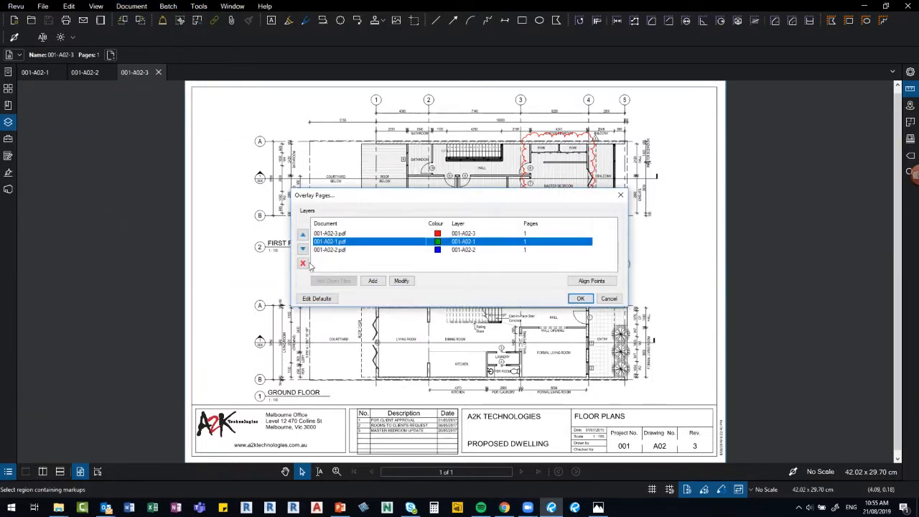
{"action": "left_click", "coordinate": [303, 263]}
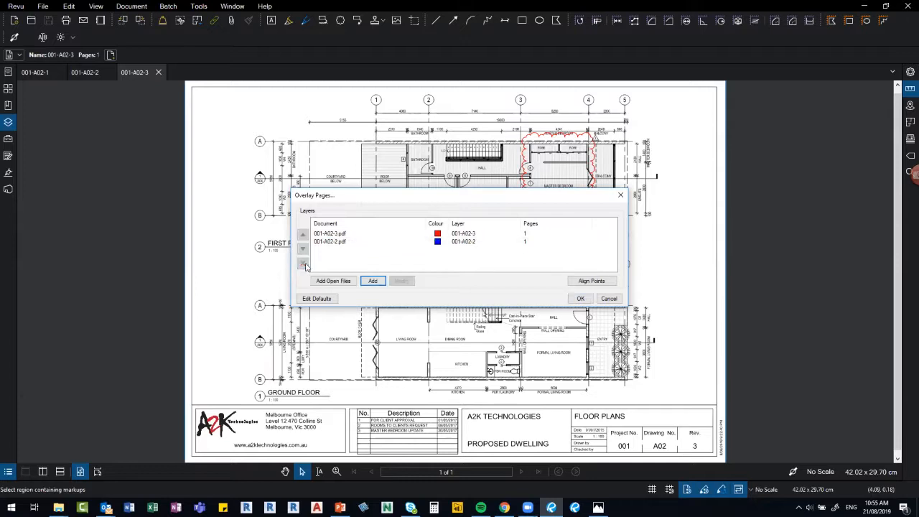
Pick alignment points 1, 2 and 3 at the courtyard corners and balcony end on 001-A02-2.
{"action": "left_click", "coordinate": [591, 281]}
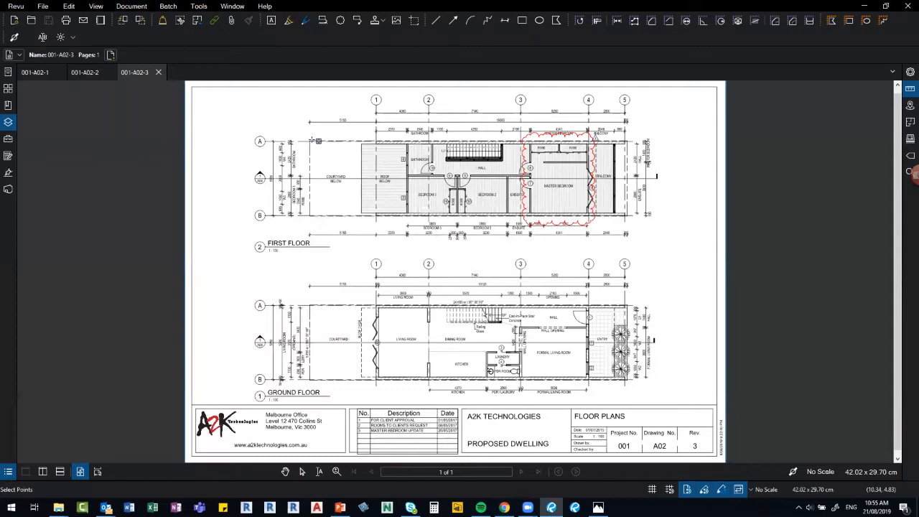
{"action": "scroll", "coordinate": [316, 143], "scroll_direction": "up", "scroll_amount": 2}
{"action": "scroll", "coordinate": [296, 134], "scroll_direction": "up", "scroll_amount": 3}
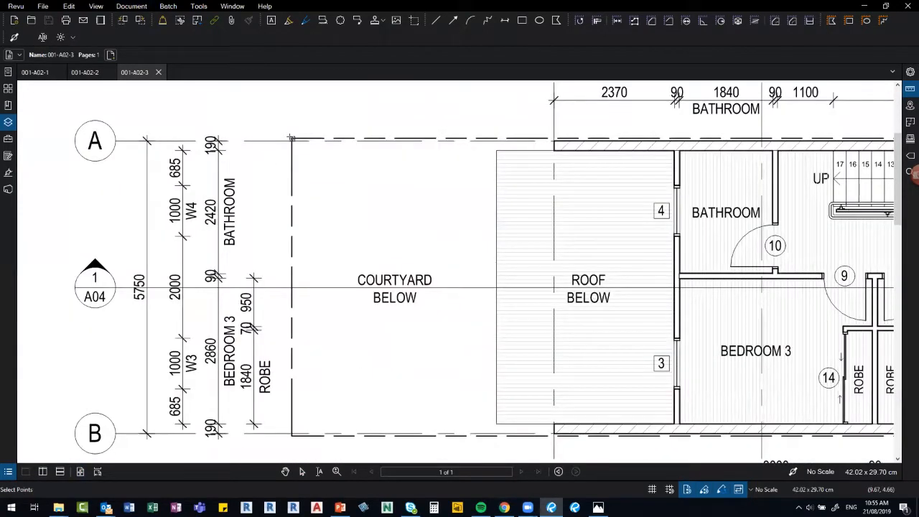
{"action": "left_click", "coordinate": [290, 137]}
{"action": "left_click", "coordinate": [289, 275]}
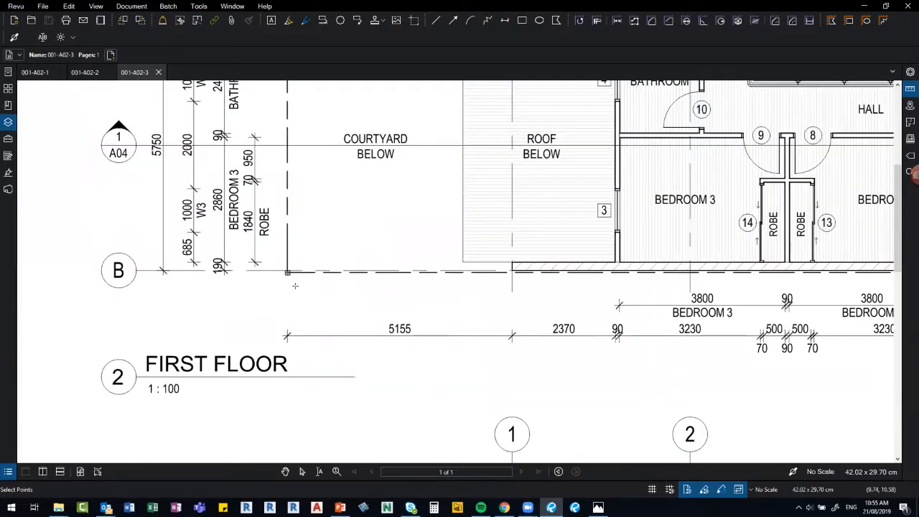
{"action": "left_click", "coordinate": [294, 281]}
{"action": "left_click", "coordinate": [730, 292]}
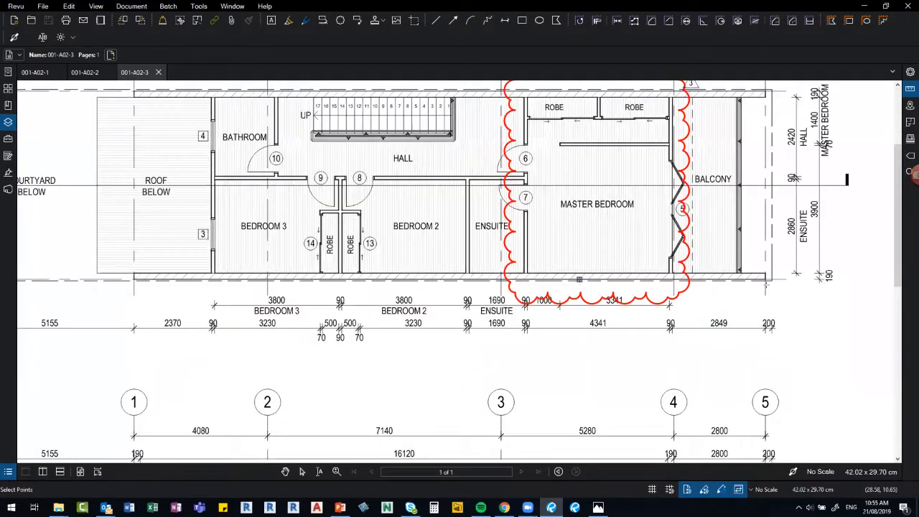
{"action": "left_click", "coordinate": [567, 279]}
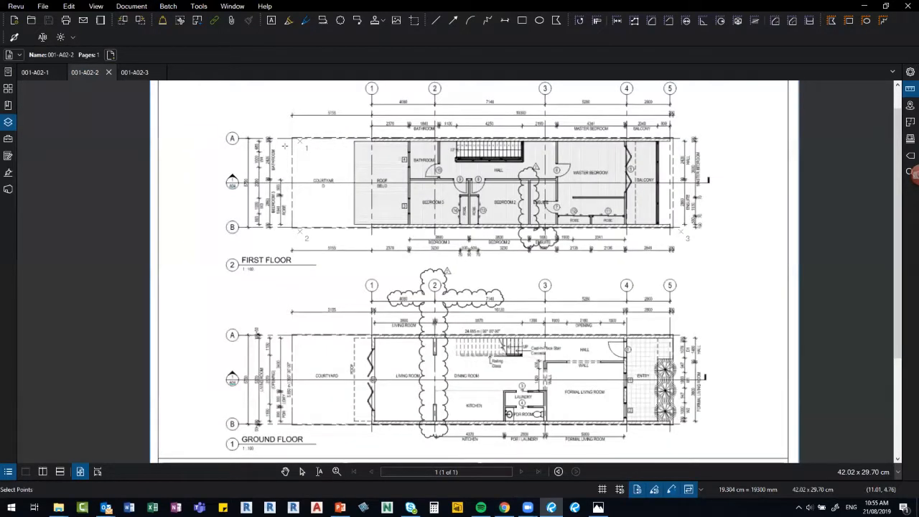
{"action": "scroll", "coordinate": [285, 146], "scroll_direction": "up", "scroll_amount": 1}
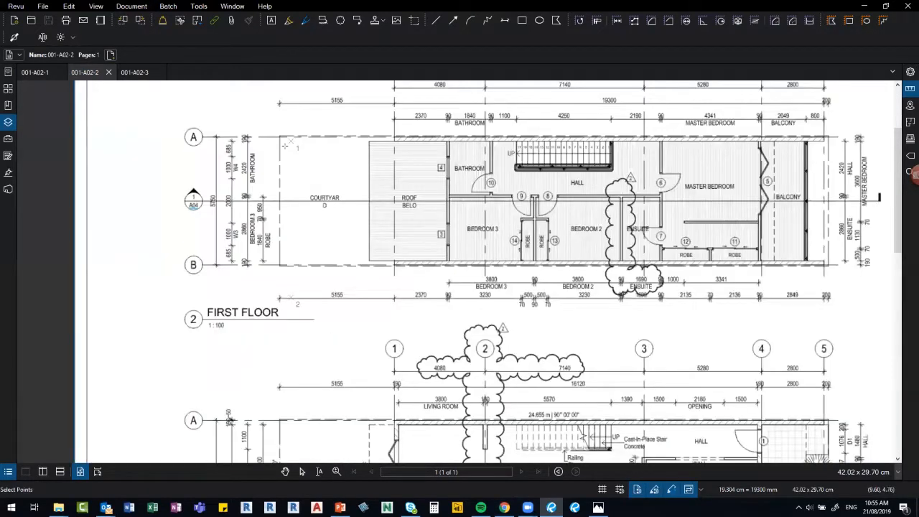
{"action": "scroll", "coordinate": [284, 146], "scroll_direction": "up", "scroll_amount": 1}
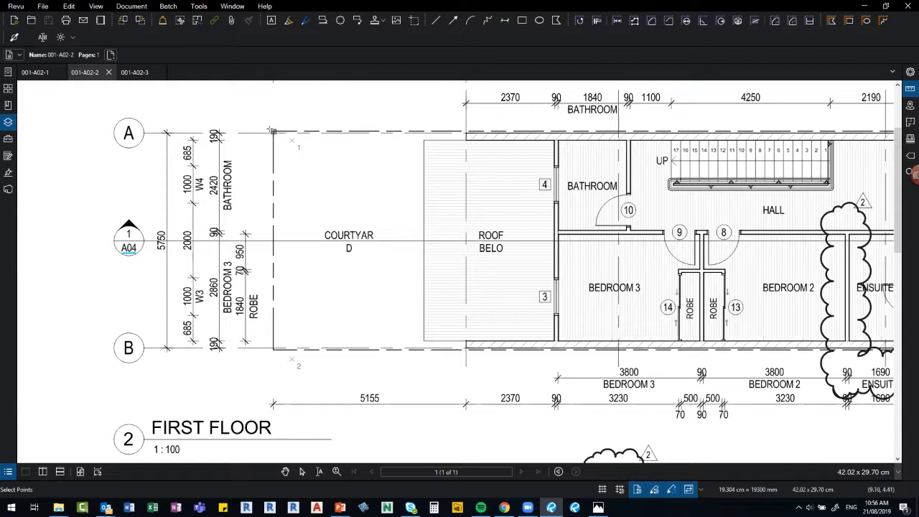
{"action": "scroll", "coordinate": [270, 131], "scroll_direction": "up", "scroll_amount": 3}
{"action": "scroll", "coordinate": [270, 132], "scroll_direction": "up", "scroll_amount": 1}
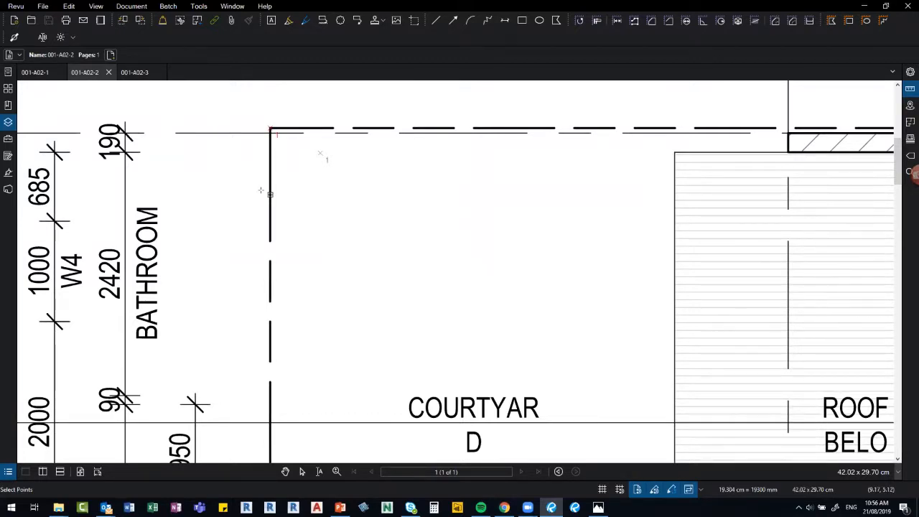
{"action": "scroll", "coordinate": [269, 195], "scroll_direction": "down", "scroll_amount": 5}
{"action": "scroll", "coordinate": [259, 370], "scroll_direction": "up", "scroll_amount": 3}
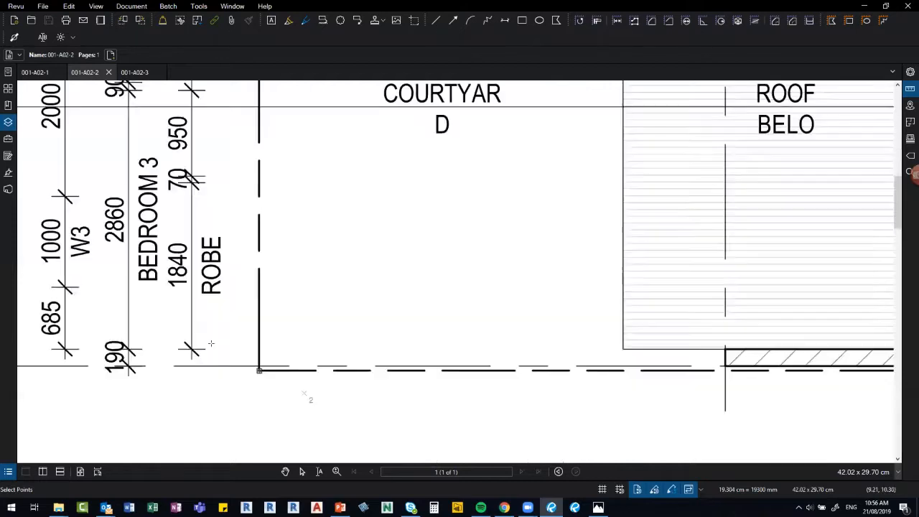
{"action": "scroll", "coordinate": [211, 342], "scroll_direction": "down", "scroll_amount": 5}
{"action": "scroll", "coordinate": [455, 343], "scroll_direction": "up", "scroll_amount": 2}
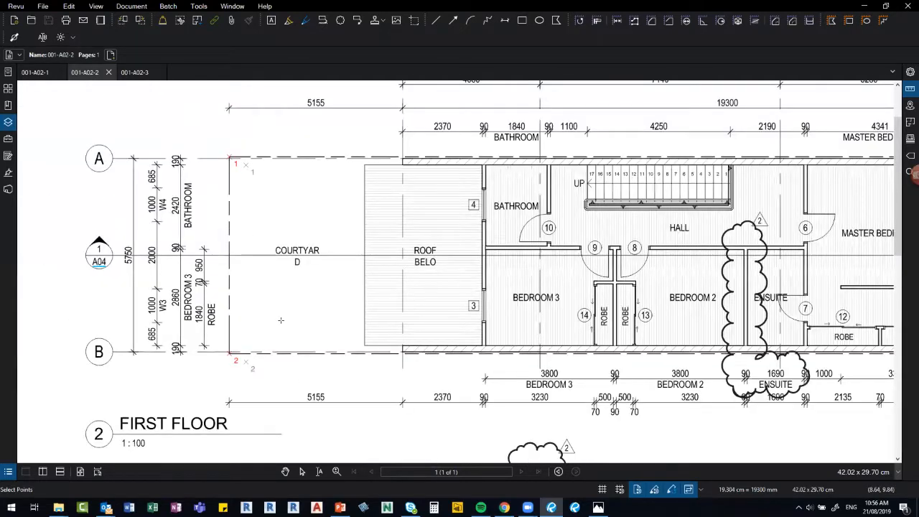
{"action": "scroll", "coordinate": [751, 206], "scroll_direction": "right", "scroll_amount": 5}
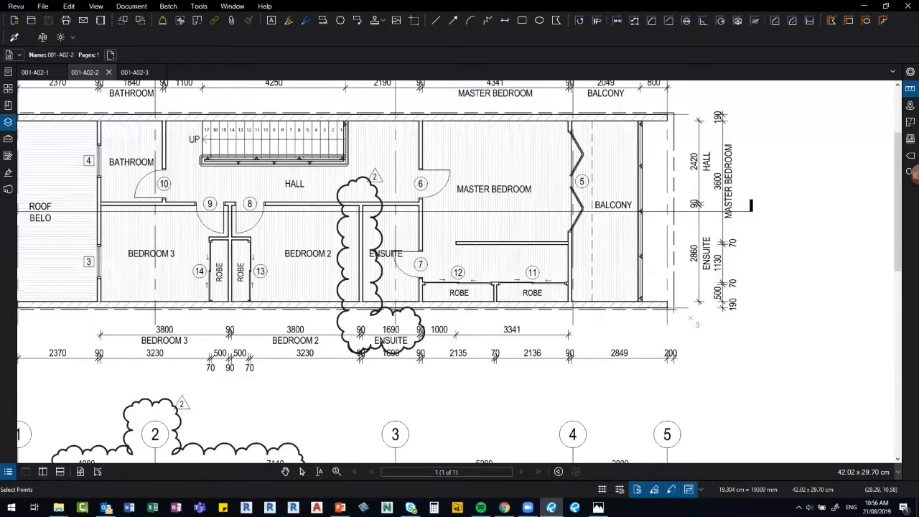
{"action": "scroll", "coordinate": [676, 310], "scroll_direction": "up", "scroll_amount": 5}
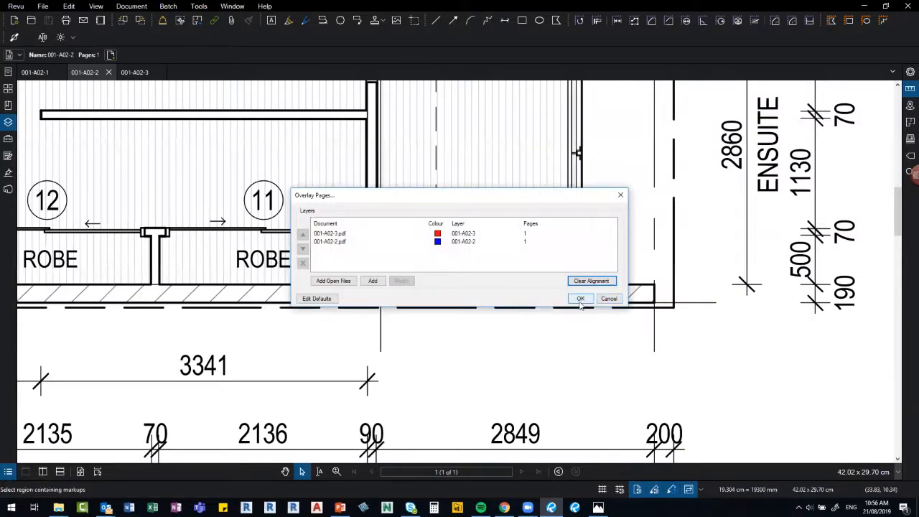
Create the point-aligned overlay and inspect its 001-A02-3 and 001-A02-2 layers.
{"action": "left_click", "coordinate": [581, 298]}
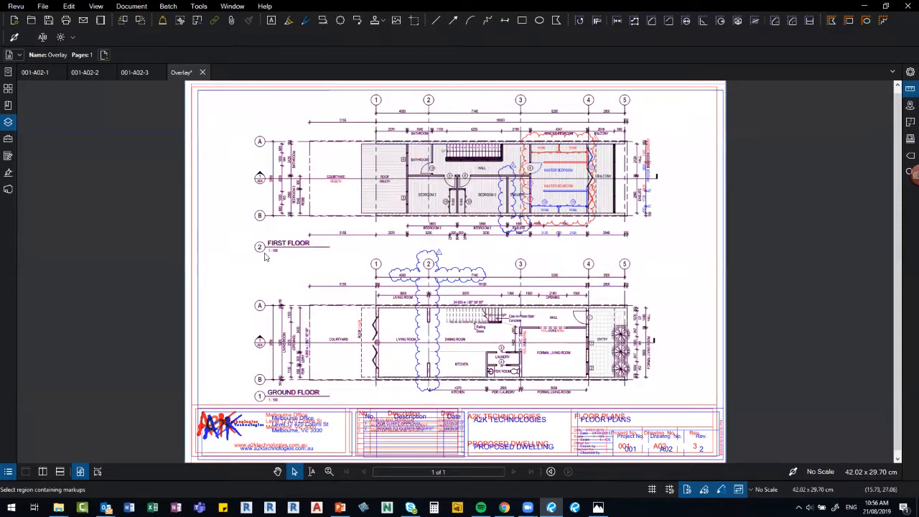
{"action": "scroll", "coordinate": [322, 248], "scroll_direction": "up", "scroll_amount": 6}
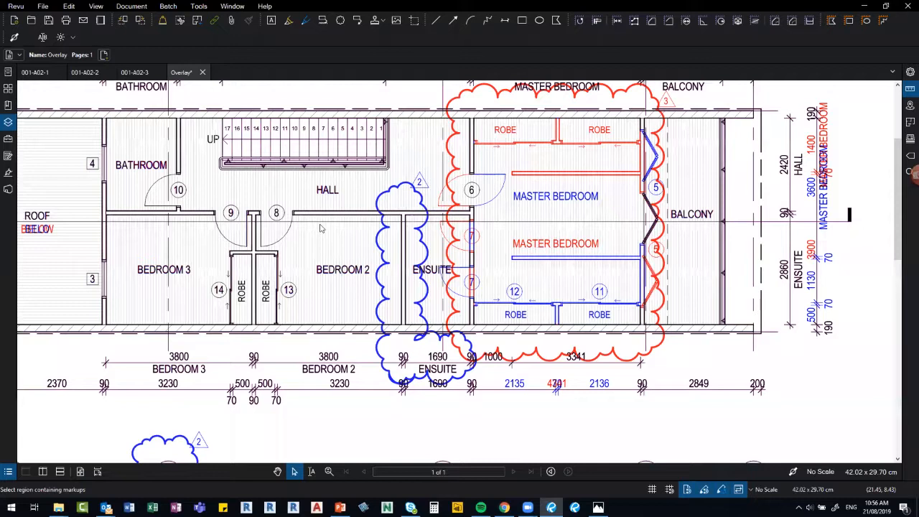
{"action": "left_click", "coordinate": [7, 122]}
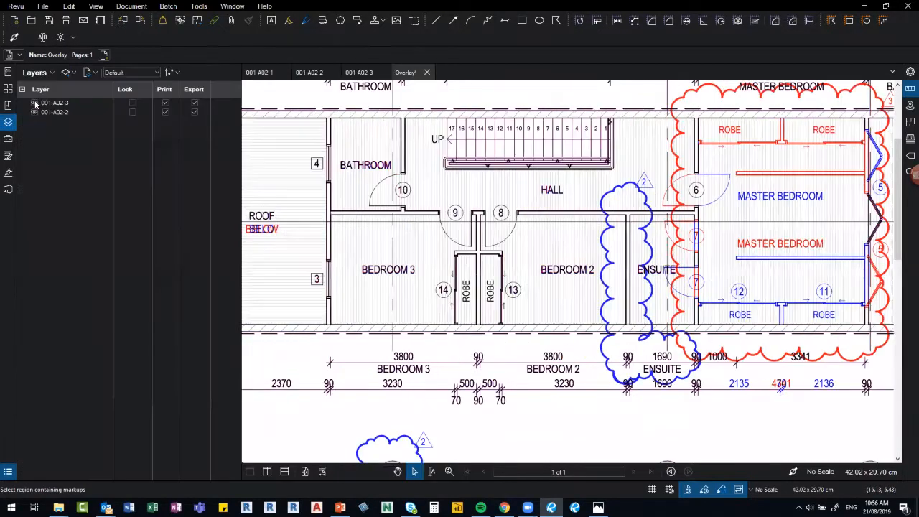
{"action": "left_click", "coordinate": [33, 108]}
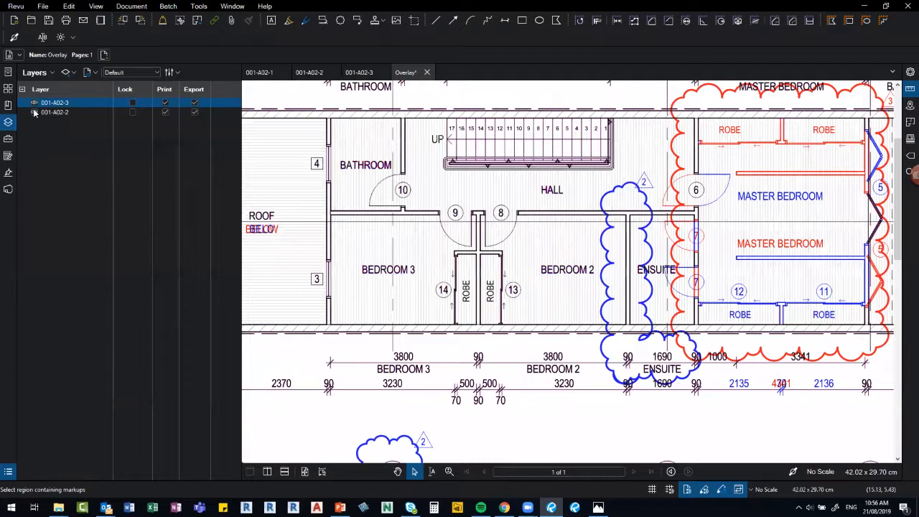
{"action": "left_click", "coordinate": [33, 113]}
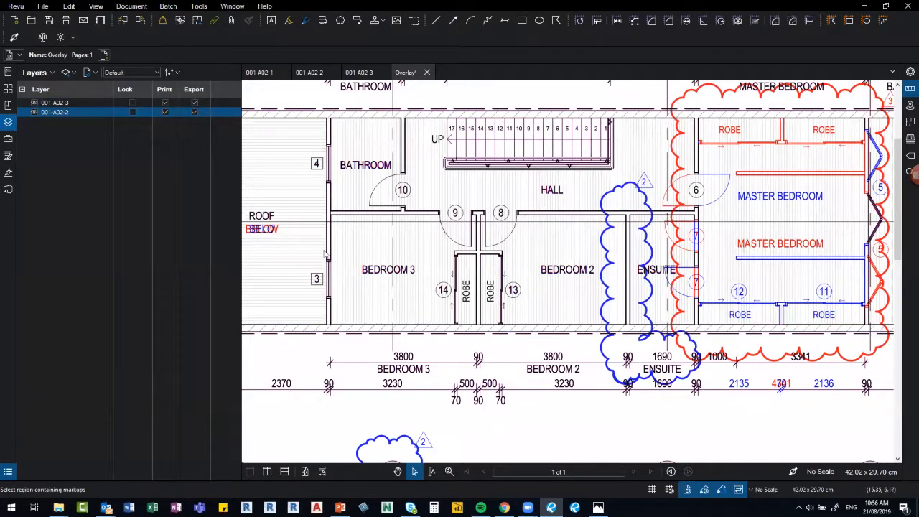
Hide the Layers panel and fit the whole overlay sheet in the window.
{"action": "key", "text": "alt+l"}
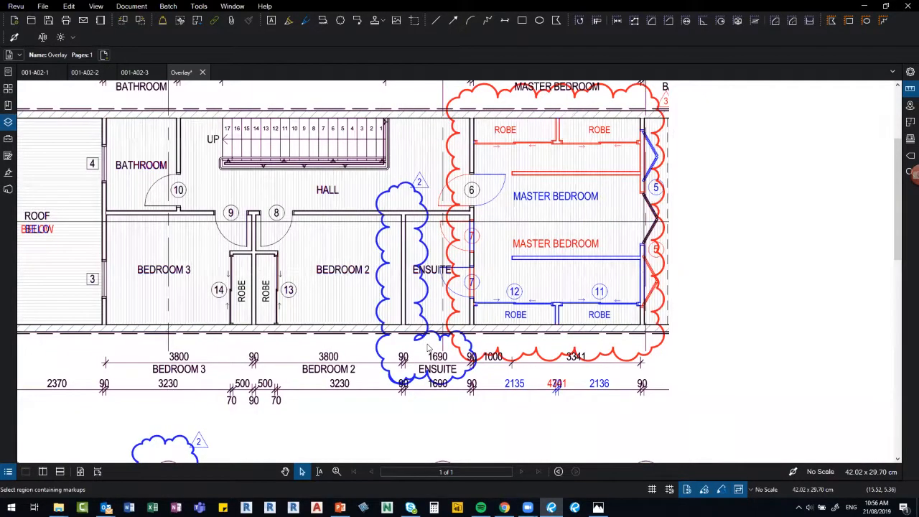
{"action": "key", "text": "ctrl+0"}
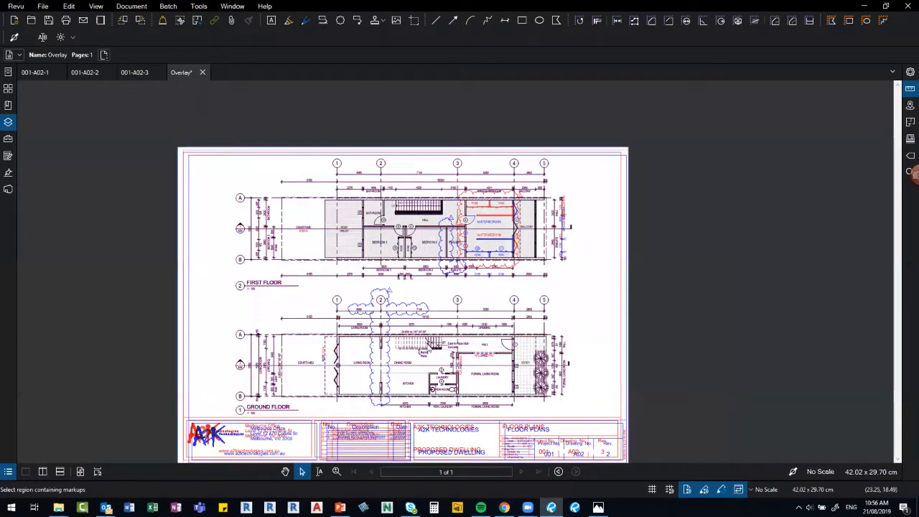
{"action": "scroll", "coordinate": [428, 345], "scroll_direction": "up", "scroll_amount": 1}
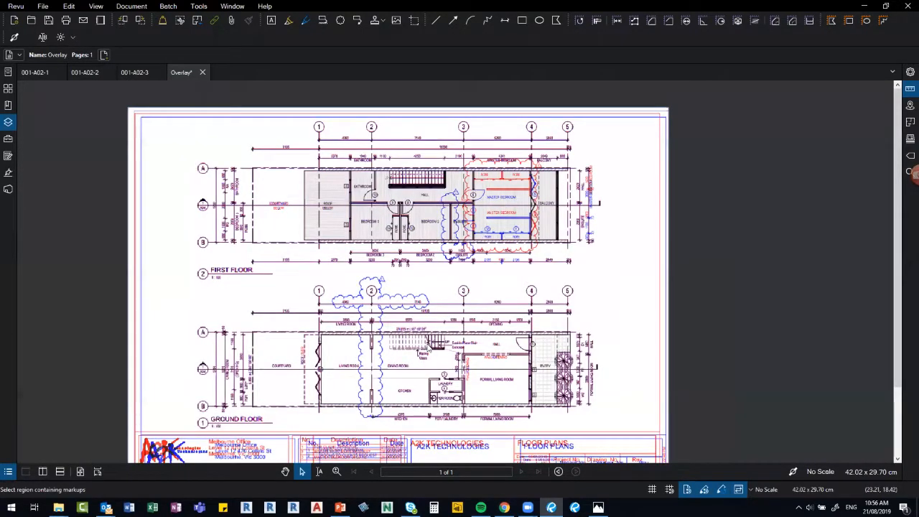
{"action": "scroll", "coordinate": [428, 346], "scroll_direction": "up", "scroll_amount": 1}
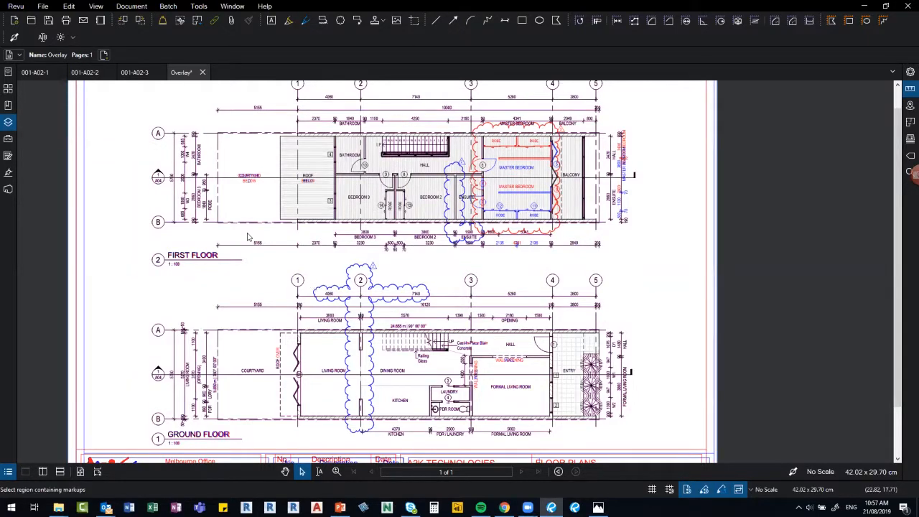
{"action": "scroll", "coordinate": [249, 241], "scroll_direction": "down", "scroll_amount": 2}
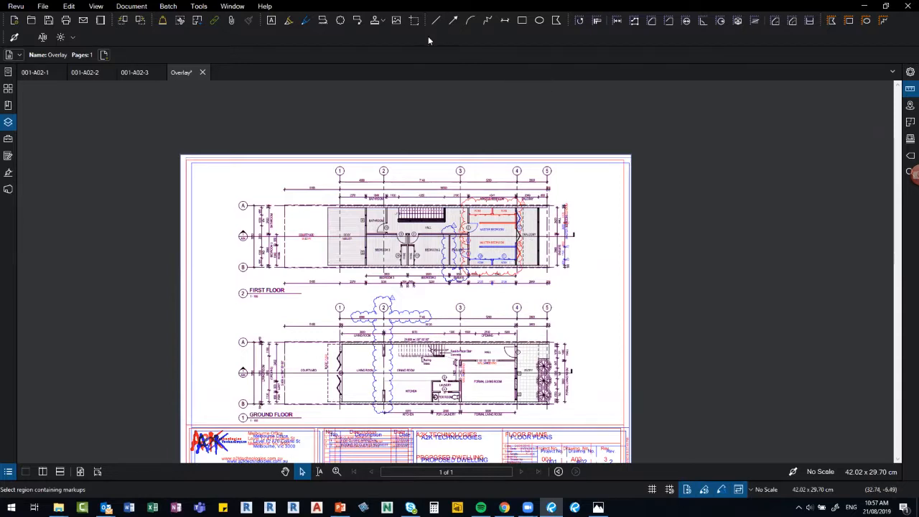
Take a snapshot of the master bedroom area on the first-floor plan.
{"action": "left_click_drag", "start_coordinate": [418, 105], "coordinate": [423, 135]}
{"action": "left_click", "coordinate": [69, 6]}
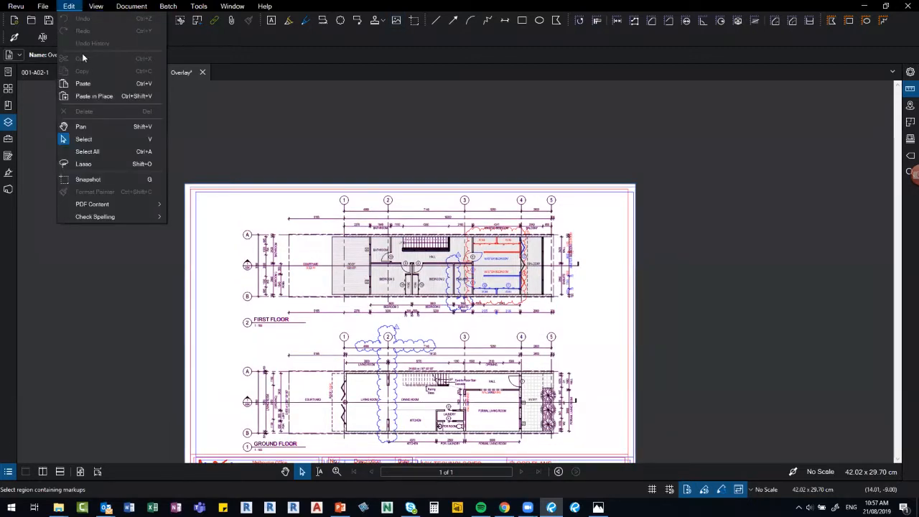
{"action": "left_click", "coordinate": [86, 181]}
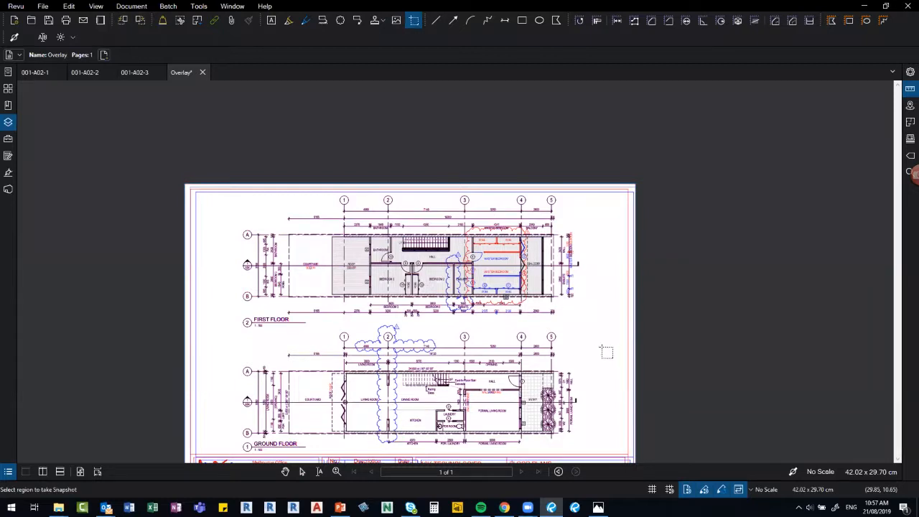
{"action": "key", "text": "ctrl+plus"}
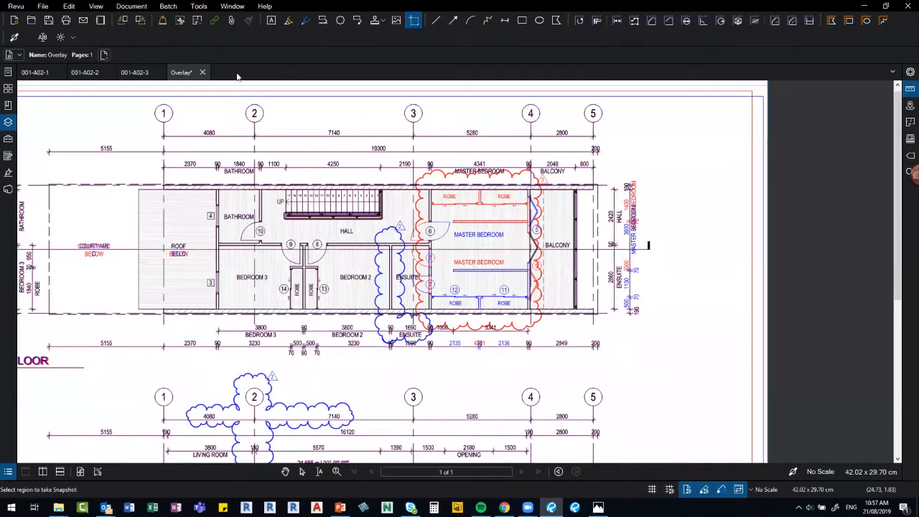
Paste the snapshot onto a new blank portrait PDF and move it near the top.
{"action": "right_click", "coordinate": [235, 74]}
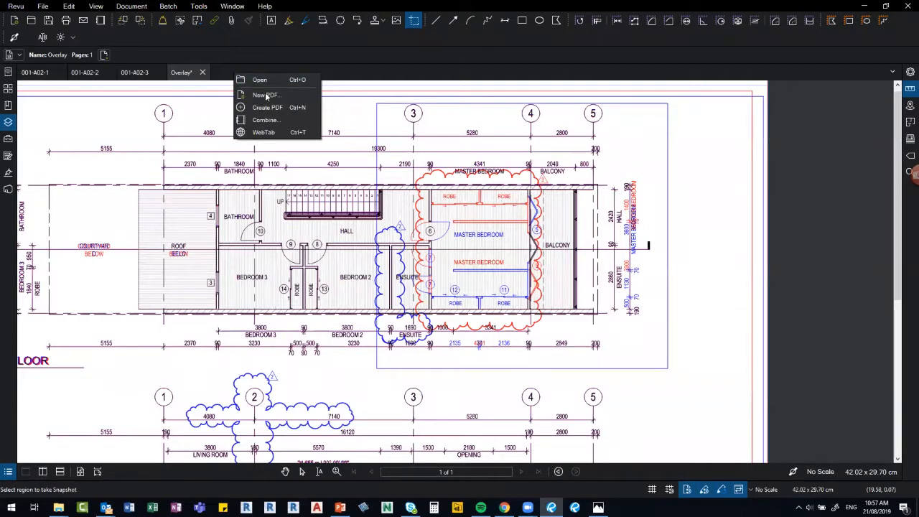
{"action": "left_click", "coordinate": [516, 314]}
{"action": "key", "text": "ctrl+n"}
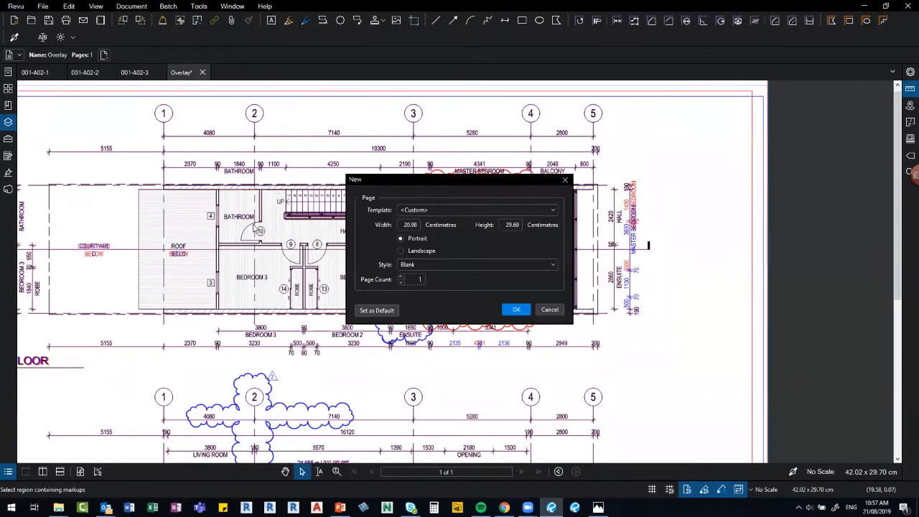
{"action": "key", "text": "Return"}
{"action": "key", "text": "ctrl+v"}
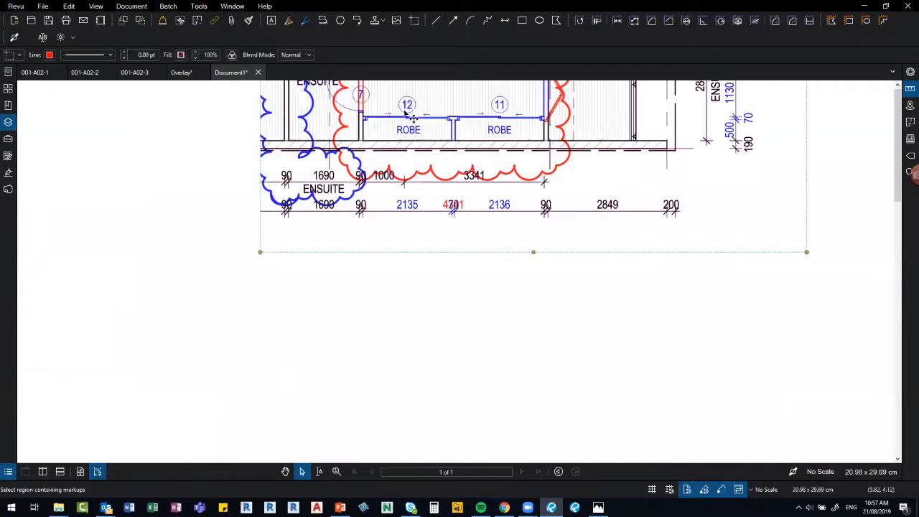
{"action": "scroll", "coordinate": [332, 318], "scroll_direction": "down", "scroll_amount": 2}
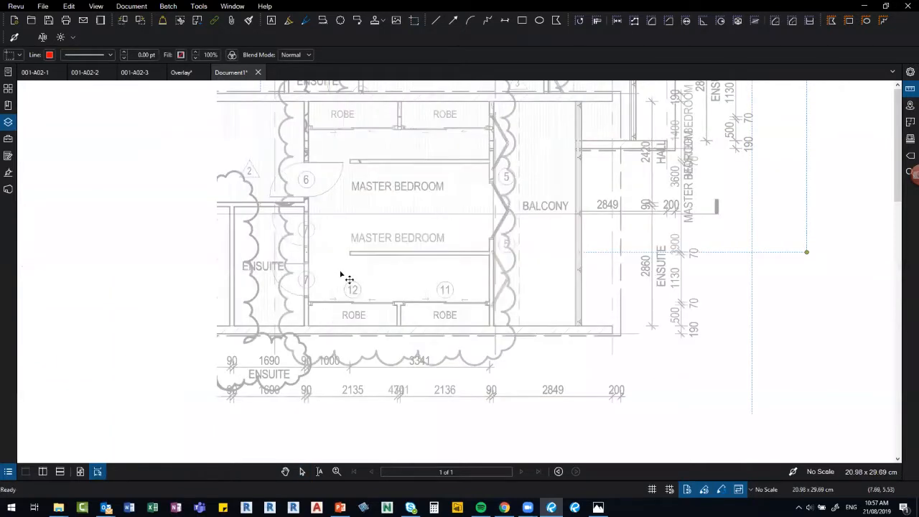
{"action": "scroll", "coordinate": [352, 339], "scroll_direction": "down", "scroll_amount": 3}
{"action": "left_click_drag", "start_coordinate": [356, 340], "coordinate": [364, 402]}
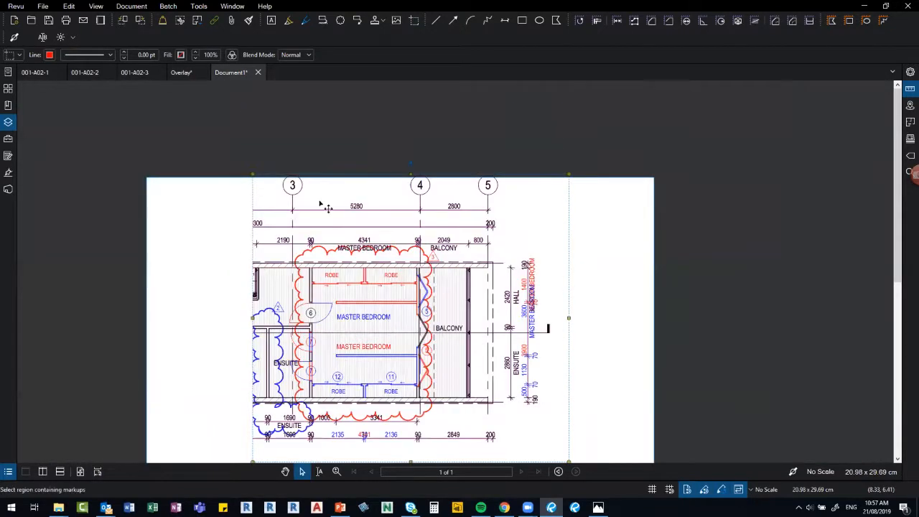
Discard Document1, save and close the Overlay, and close 001-A02-3.
{"action": "left_click", "coordinate": [256, 75]}
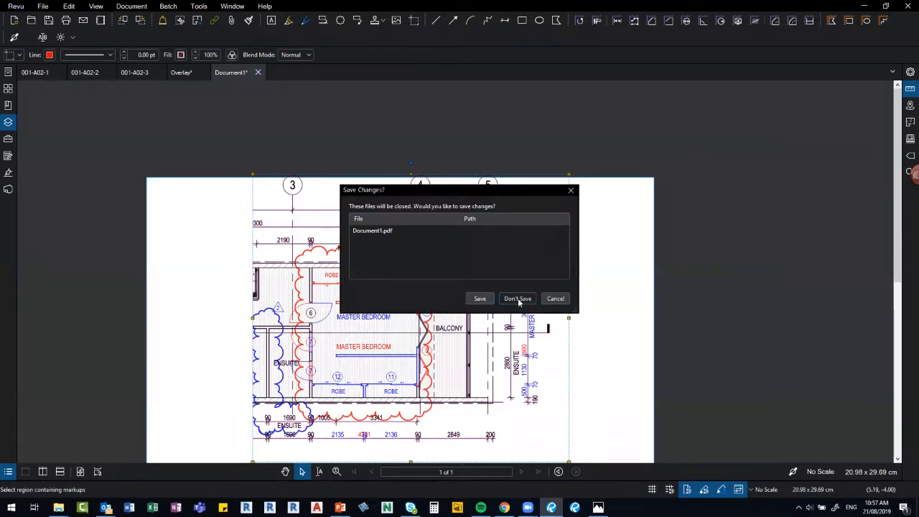
{"action": "left_click", "coordinate": [517, 299]}
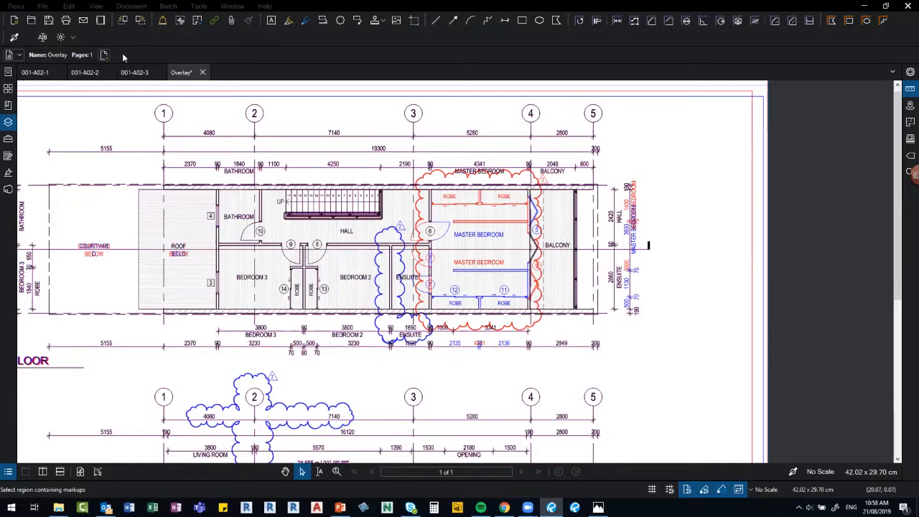
{"action": "left_click", "coordinate": [203, 73]}
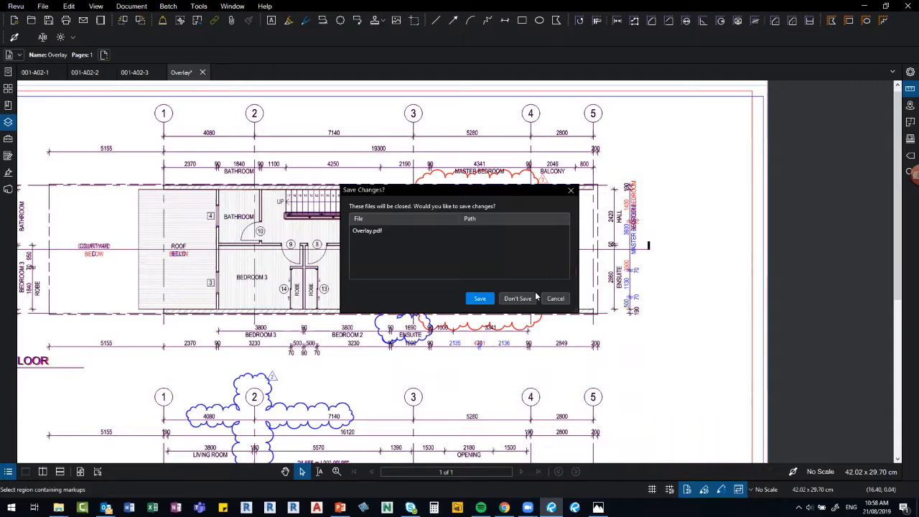
{"action": "key", "text": "Return"}
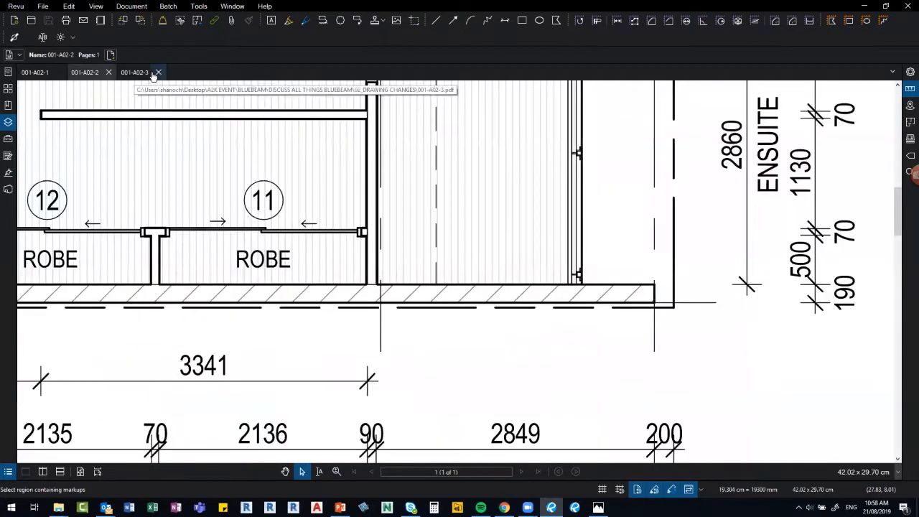
{"action": "left_click", "coordinate": [154, 72]}
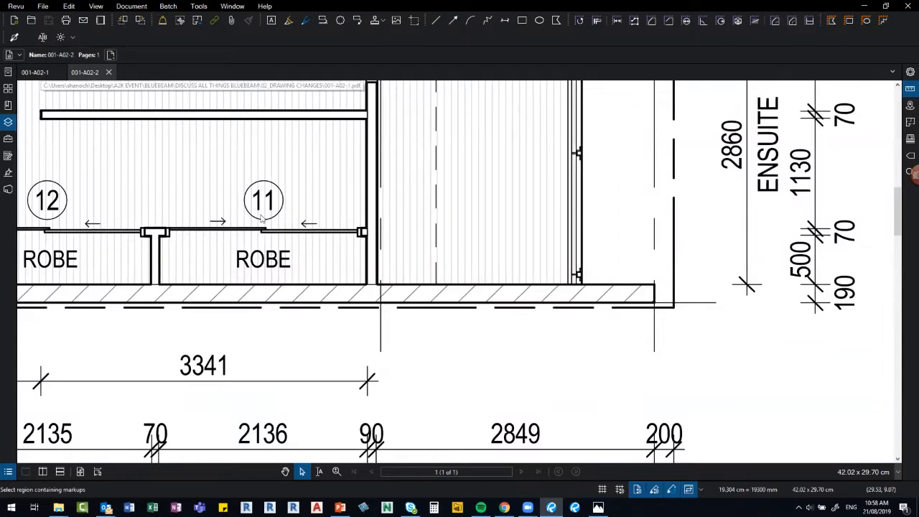
{"action": "scroll", "coordinate": [324, 246], "scroll_direction": "down", "scroll_amount": 2}
{"action": "scroll", "coordinate": [336, 238], "scroll_direction": "down", "scroll_amount": 3}
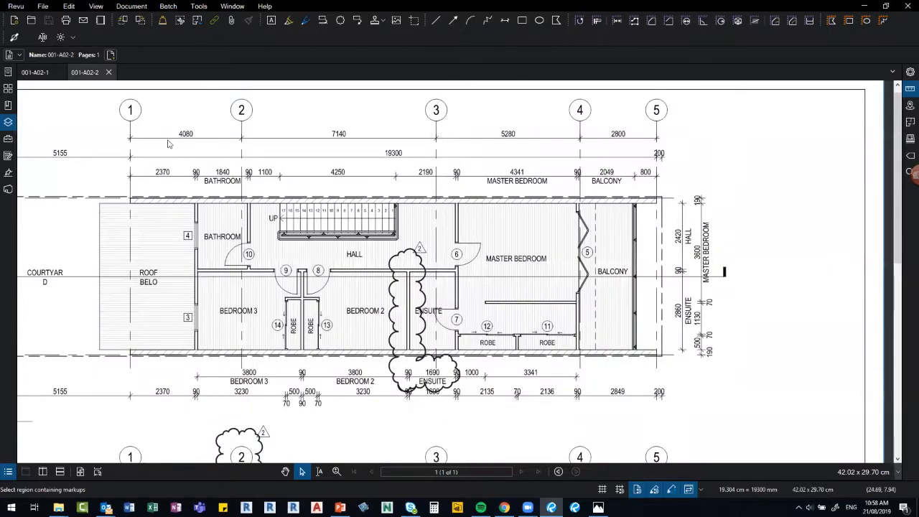
Run Compare Documents with 001-A02-2.pdf as Document B, all pages, output to Documents.
{"action": "left_click", "coordinate": [132, 5]}
{"action": "left_click", "coordinate": [164, 189]}
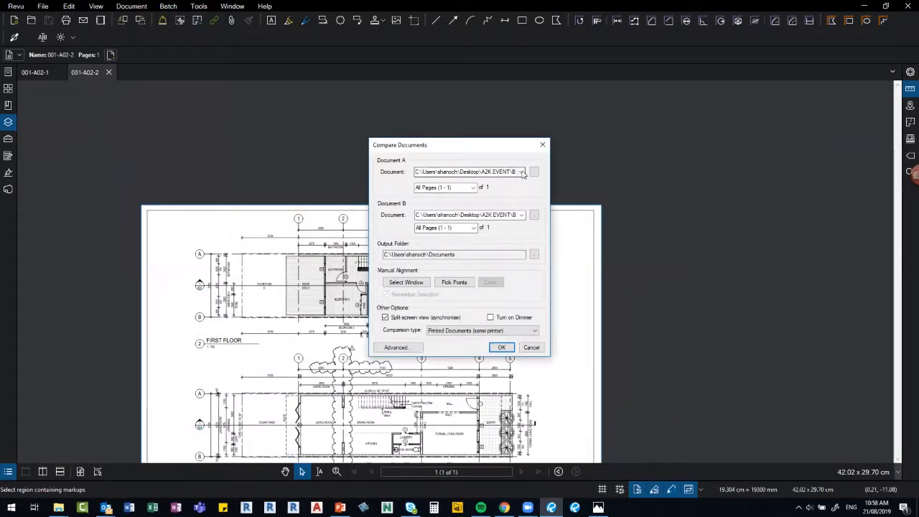
{"action": "left_click", "coordinate": [522, 173]}
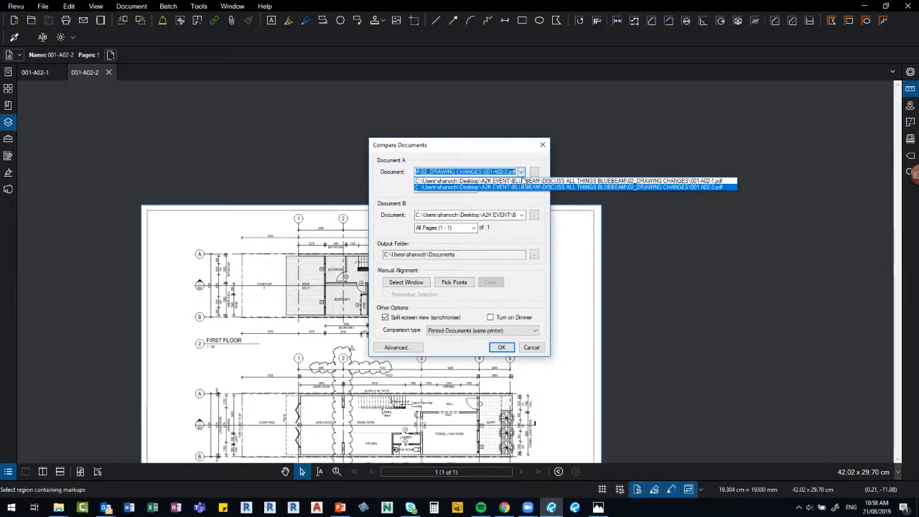
{"action": "left_click", "coordinate": [525, 187]}
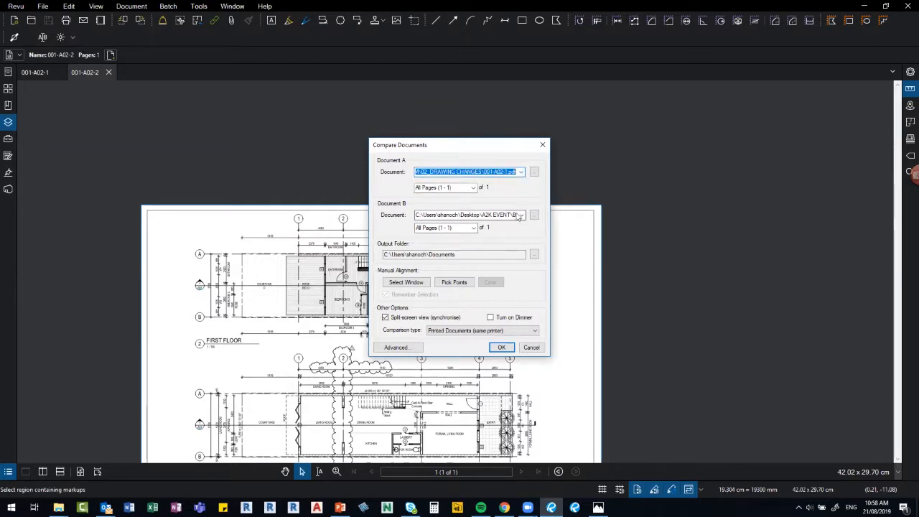
{"action": "left_click", "coordinate": [516, 216]}
{"action": "left_click", "coordinate": [521, 215]}
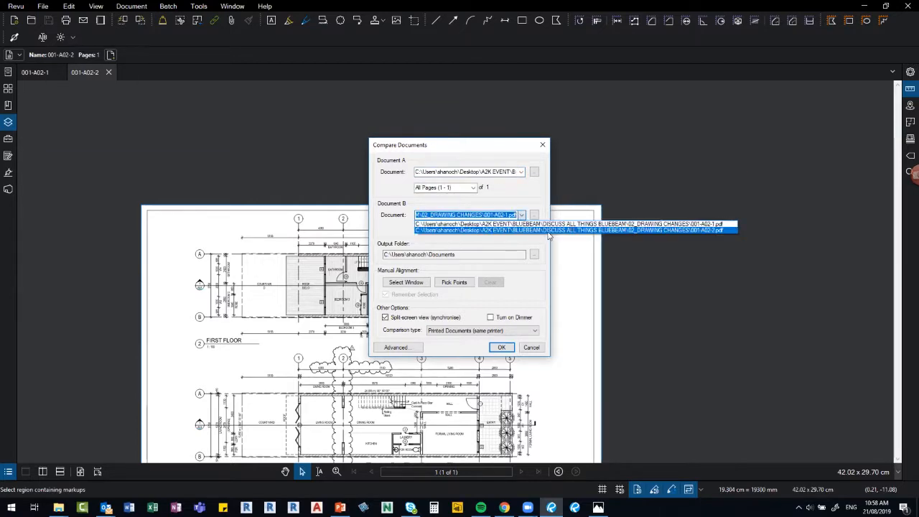
{"action": "left_click", "coordinate": [547, 234]}
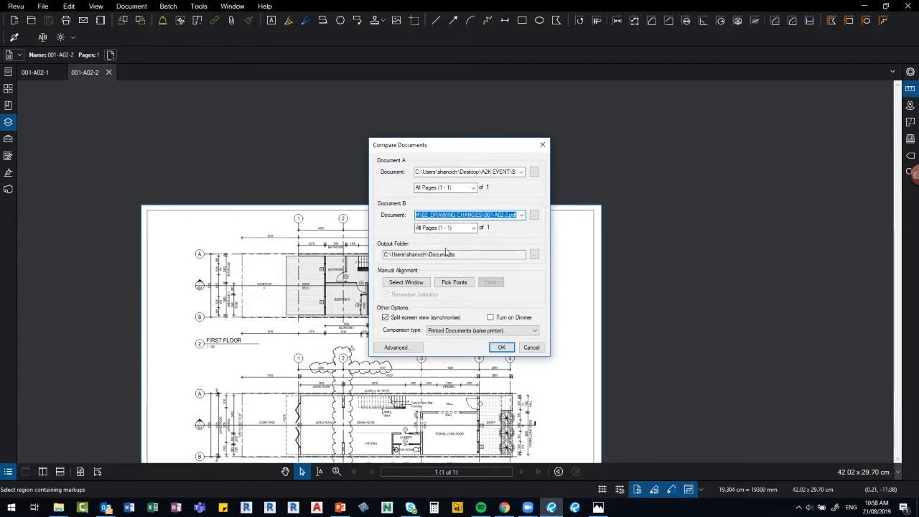
{"action": "left_click", "coordinate": [506, 348]}
{"action": "left_click", "coordinate": [505, 348]}
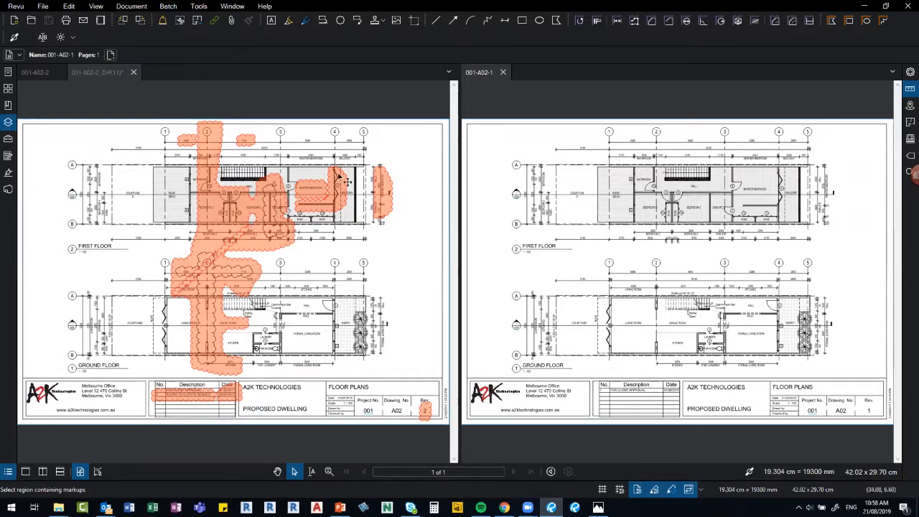
Zoom into the 001-A02-2_Diff(11) pane to inspect change clouds such as dimension 7140.
{"action": "left_click", "coordinate": [244, 156]}
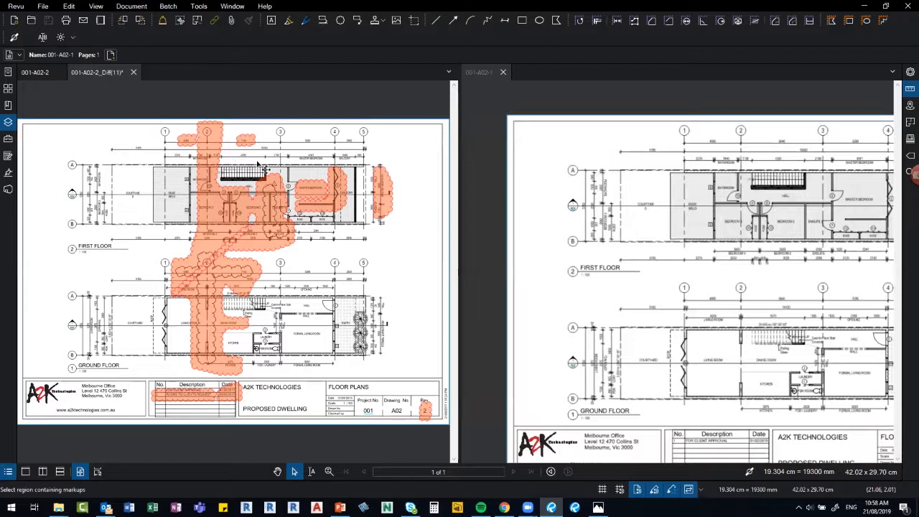
{"action": "scroll", "coordinate": [244, 157], "scroll_direction": "up", "scroll_amount": 5}
{"action": "scroll", "coordinate": [244, 156], "scroll_direction": "up", "scroll_amount": 2}
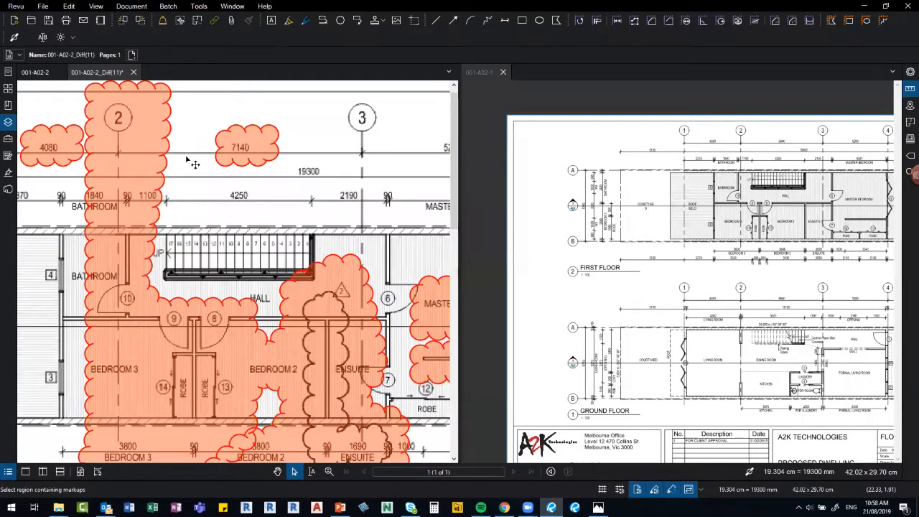
{"action": "scroll", "coordinate": [190, 162], "scroll_direction": "up", "scroll_amount": 2}
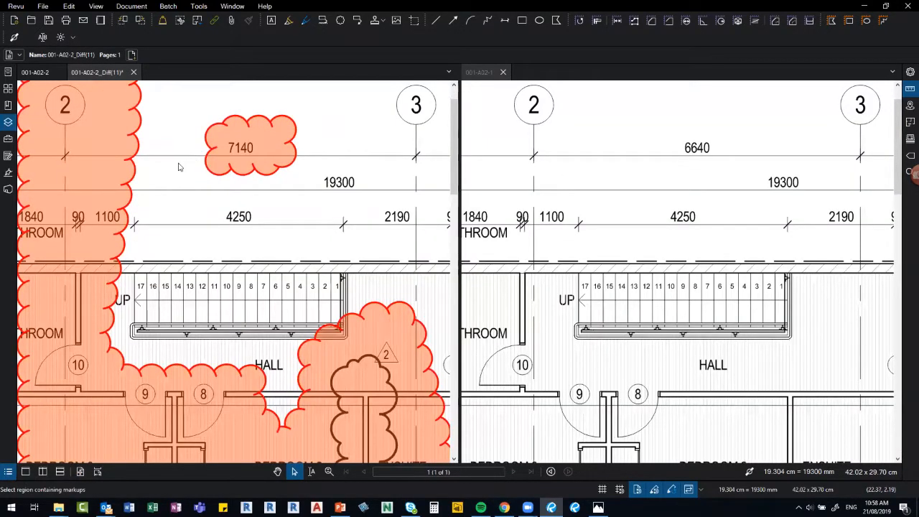
{"action": "scroll", "coordinate": [190, 162], "scroll_direction": "down", "scroll_amount": 3}
Unlock and delete the change cloud around the MASTER BEDROOM label.
{"action": "scroll", "coordinate": [296, 208], "scroll_direction": "down", "scroll_amount": 3}
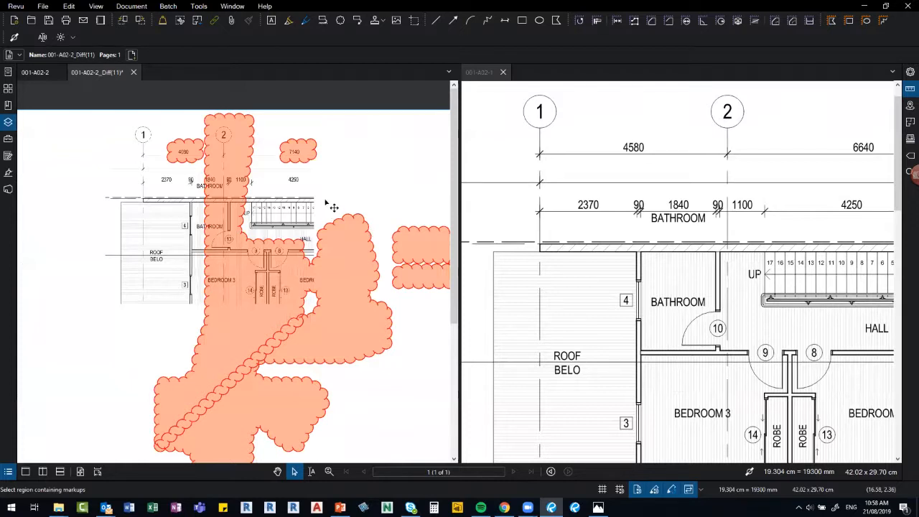
{"action": "key", "text": "ctrl+0"}
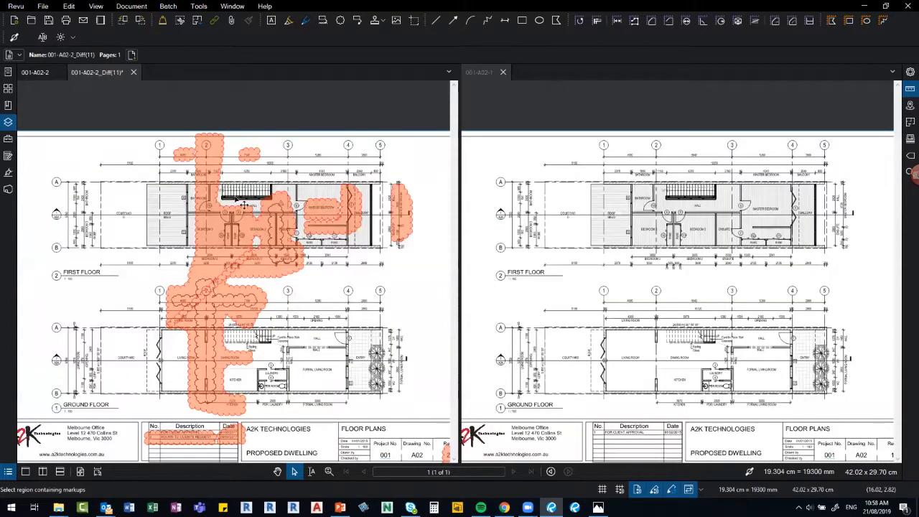
{"action": "scroll", "coordinate": [279, 209], "scroll_direction": "up", "scroll_amount": 5}
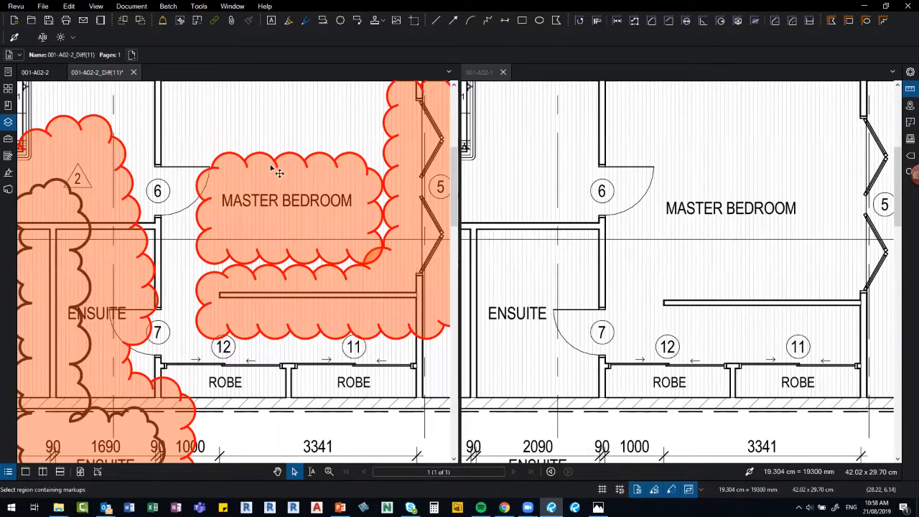
{"action": "left_click", "coordinate": [273, 169]}
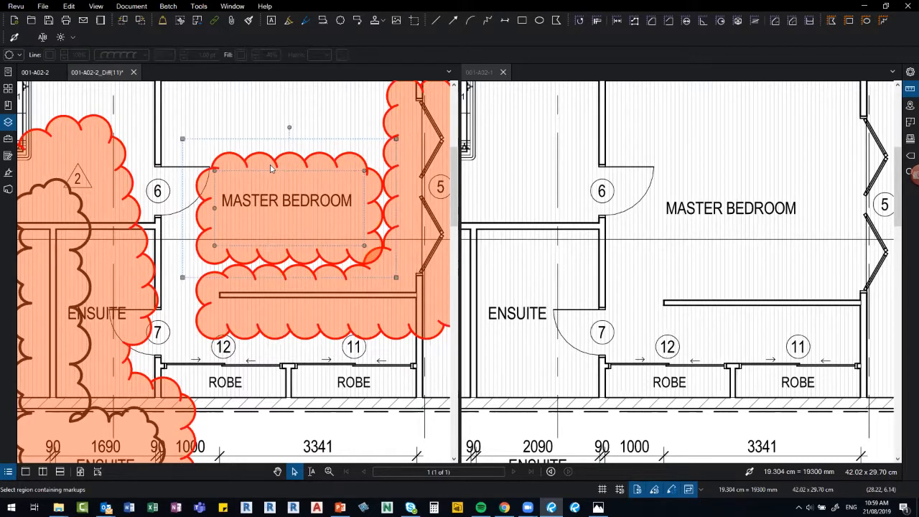
{"action": "right_click", "coordinate": [272, 169]}
{"action": "left_click", "coordinate": [314, 354]}
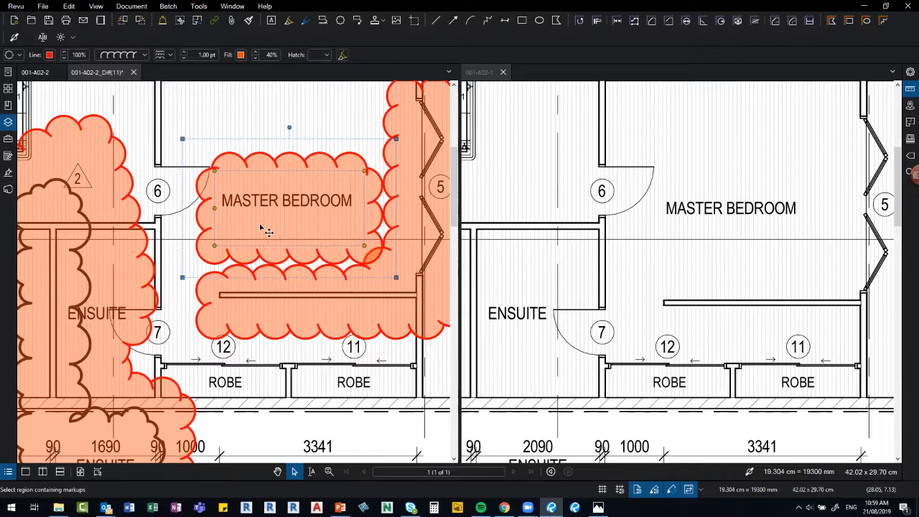
{"action": "key", "text": "Delete"}
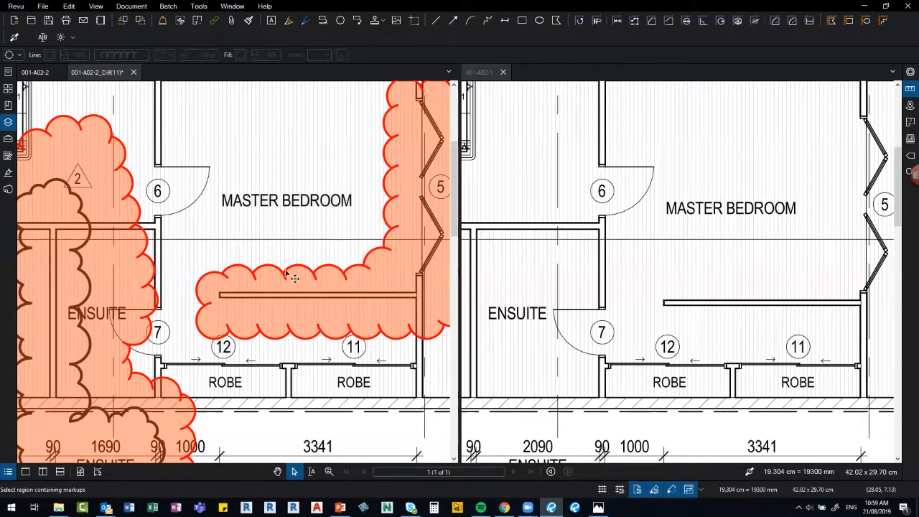
{"action": "scroll", "coordinate": [271, 258], "scroll_direction": "down", "scroll_amount": 2}
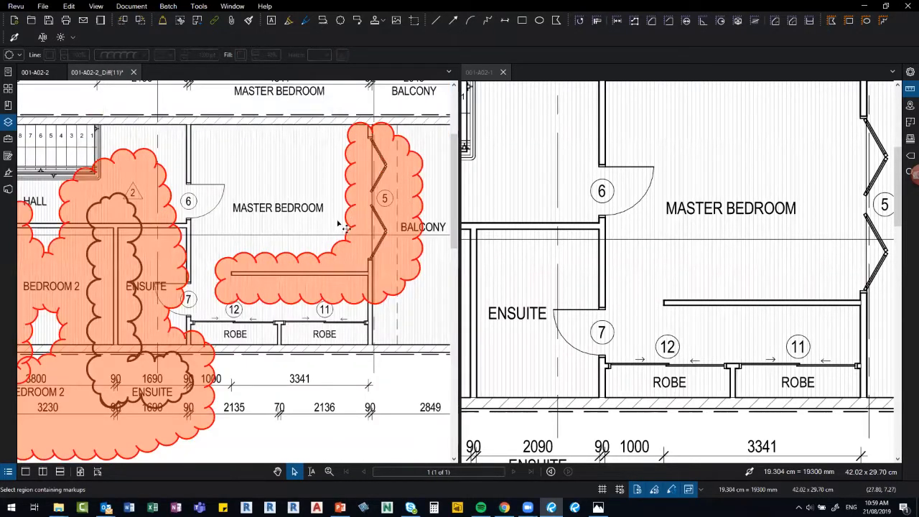
{"action": "scroll", "coordinate": [347, 228], "scroll_direction": "down", "scroll_amount": 2}
{"action": "scroll", "coordinate": [375, 187], "scroll_direction": "up", "scroll_amount": 2}
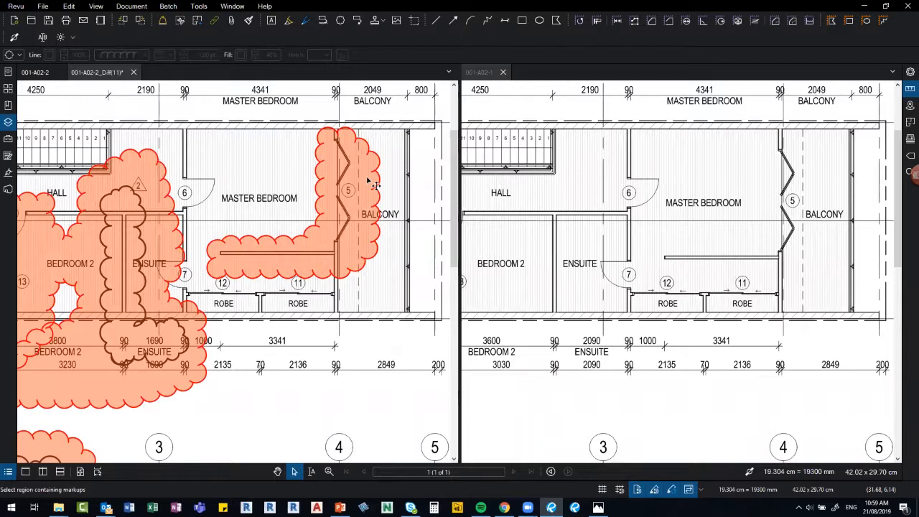
{"action": "scroll", "coordinate": [374, 185], "scroll_direction": "down", "scroll_amount": 1}
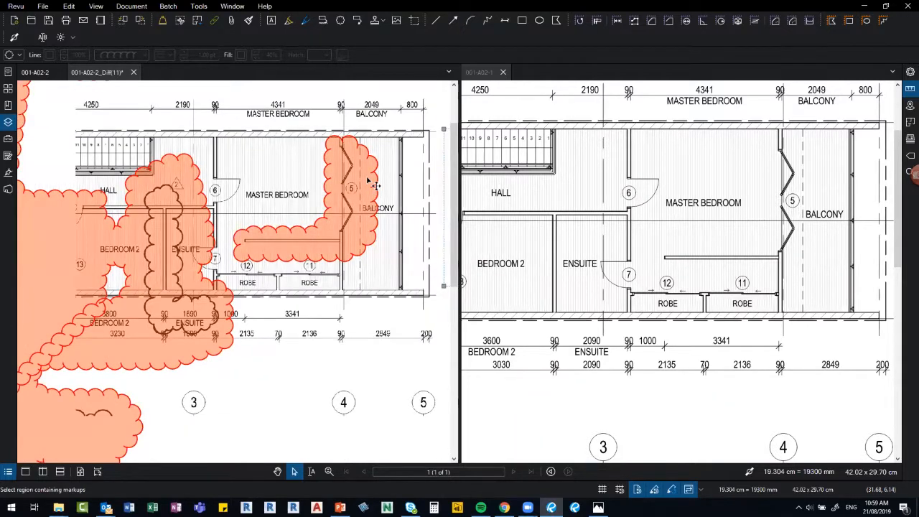
{"action": "scroll", "coordinate": [374, 185], "scroll_direction": "down", "scroll_amount": 1}
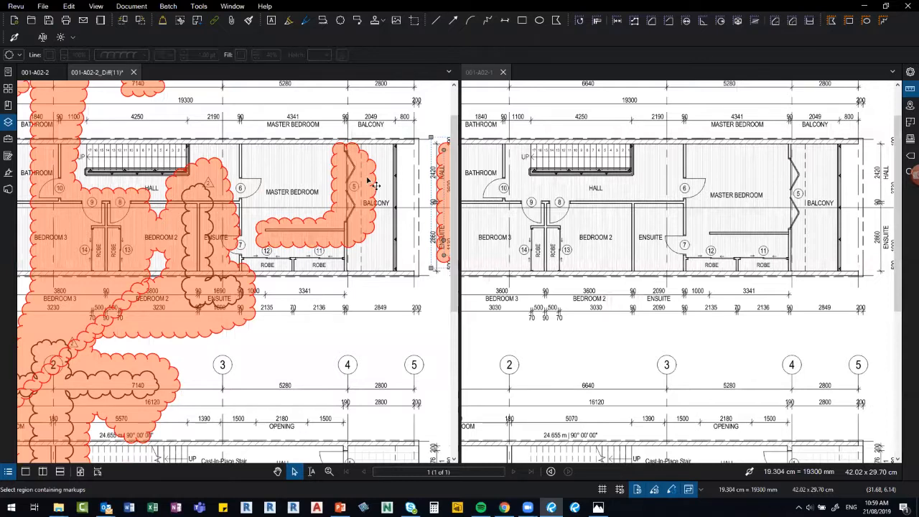
{"action": "scroll", "coordinate": [374, 184], "scroll_direction": "down", "scroll_amount": 1}
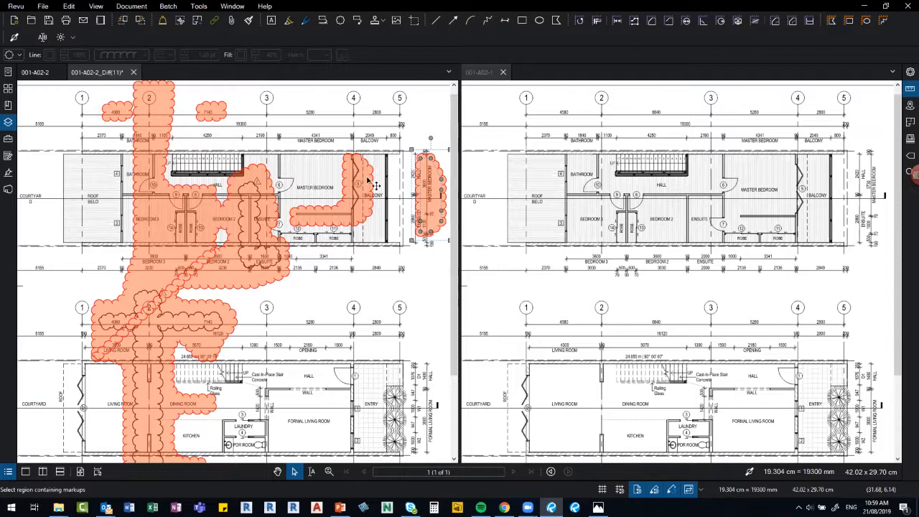
{"action": "scroll", "coordinate": [374, 208], "scroll_direction": "down", "scroll_amount": 1}
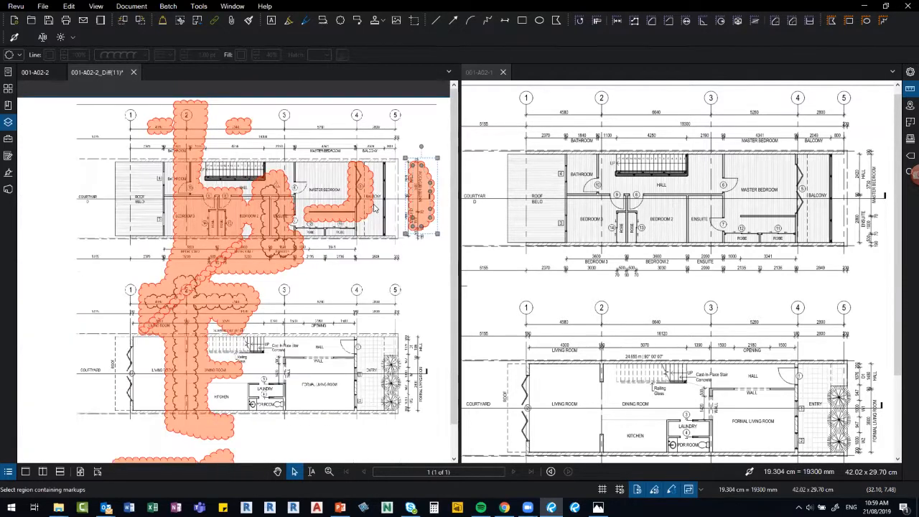
{"action": "scroll", "coordinate": [374, 208], "scroll_direction": "down", "scroll_amount": 2}
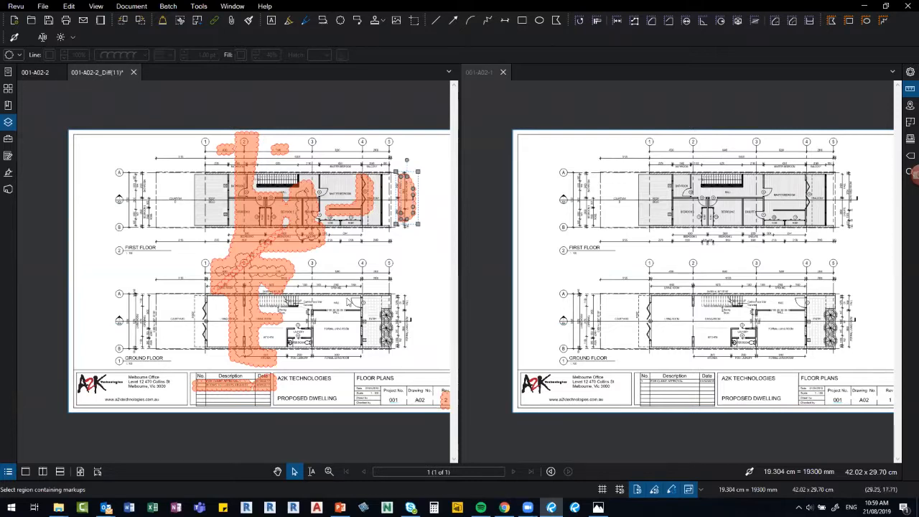
{"action": "left_click", "coordinate": [417, 359]}
{"action": "left_click_drag", "start_coordinate": [346, 278], "coordinate": [271, 239]}
{"action": "left_click_drag", "start_coordinate": [199, 217], "coordinate": [163, 174]}
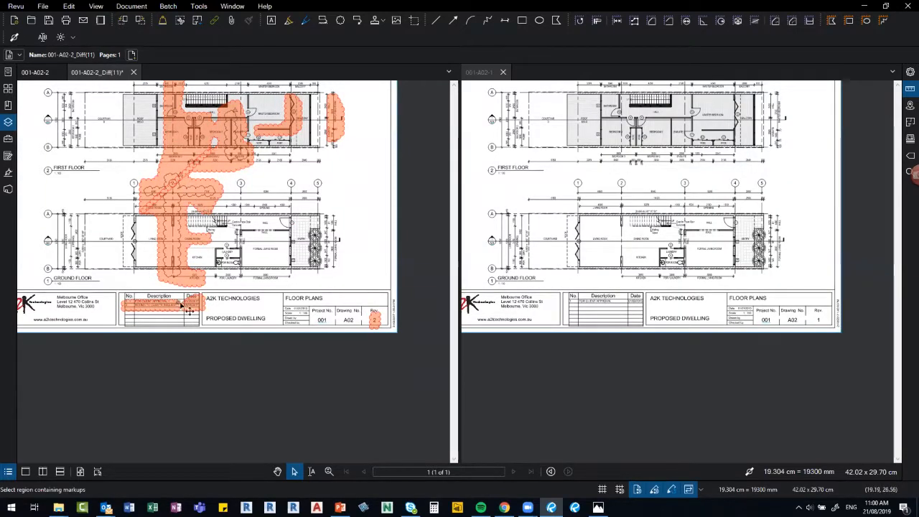
{"action": "scroll", "coordinate": [181, 304], "scroll_direction": "up", "scroll_amount": 2}
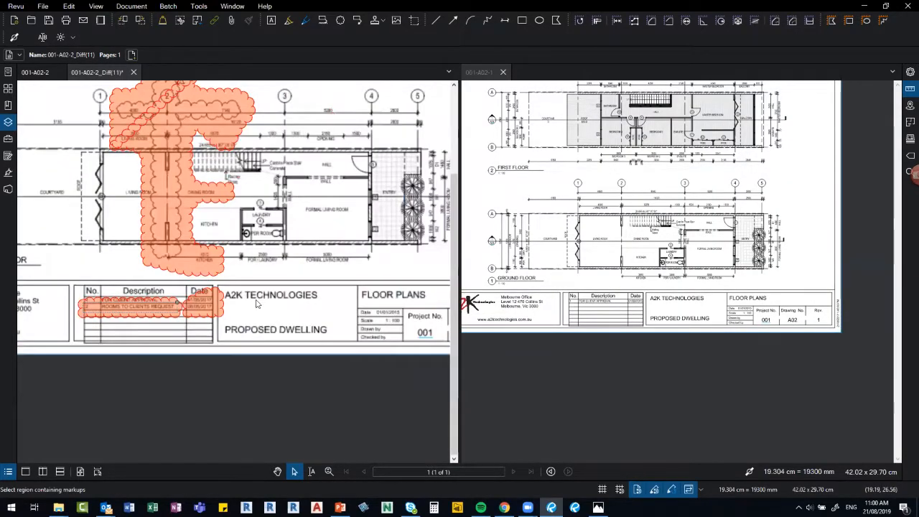
{"action": "scroll", "coordinate": [393, 126], "scroll_direction": "up", "scroll_amount": 2}
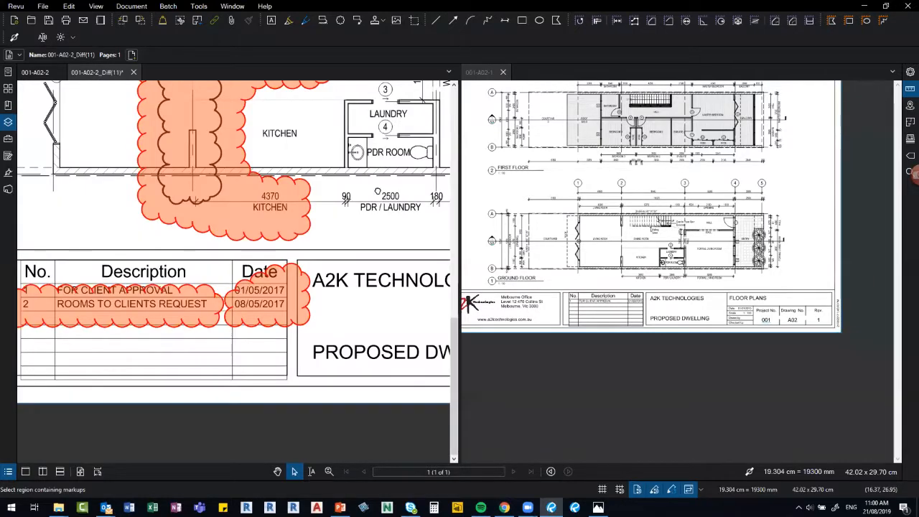
{"action": "scroll", "coordinate": [373, 223], "scroll_direction": "down", "scroll_amount": 5}
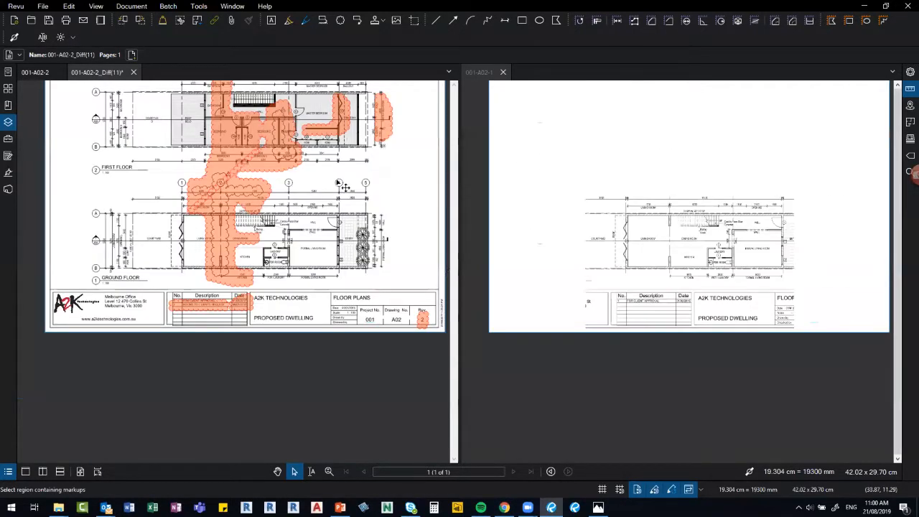
{"action": "scroll", "coordinate": [344, 188], "scroll_direction": "up", "scroll_amount": 6}
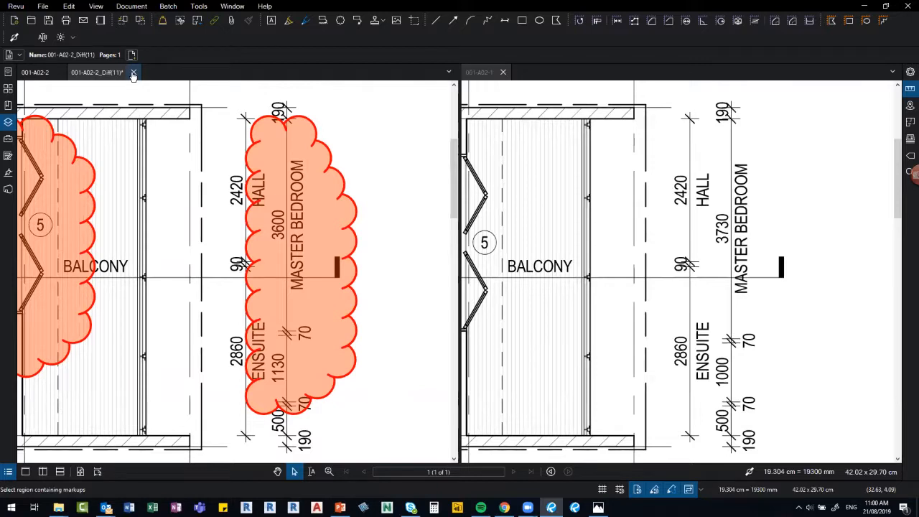
{"action": "scroll", "coordinate": [126, 170], "scroll_direction": "down", "scroll_amount": 2}
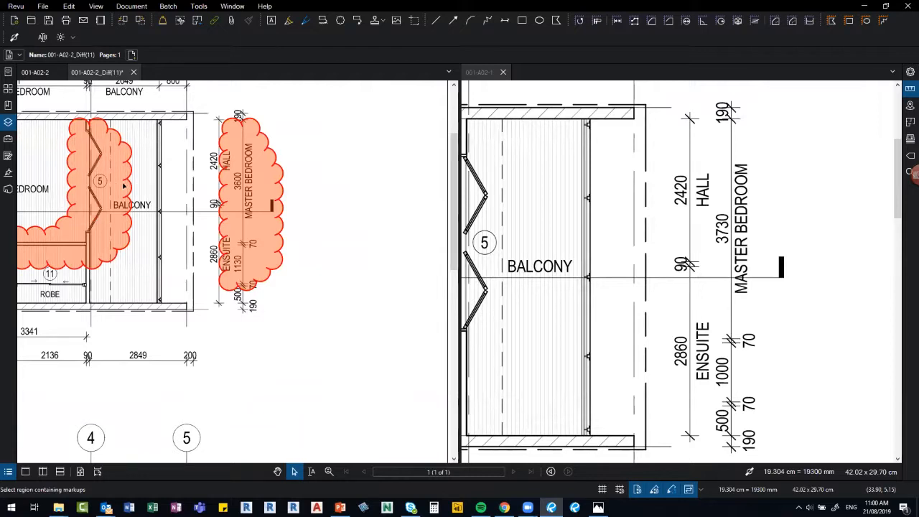
{"action": "scroll", "coordinate": [124, 186], "scroll_direction": "down", "scroll_amount": 4}
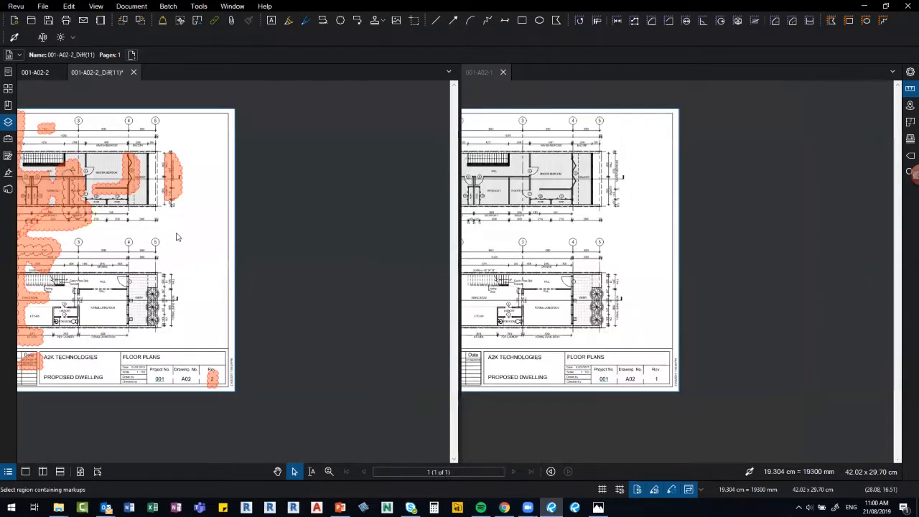
{"action": "scroll", "coordinate": [201, 246], "scroll_direction": "up", "scroll_amount": 4}
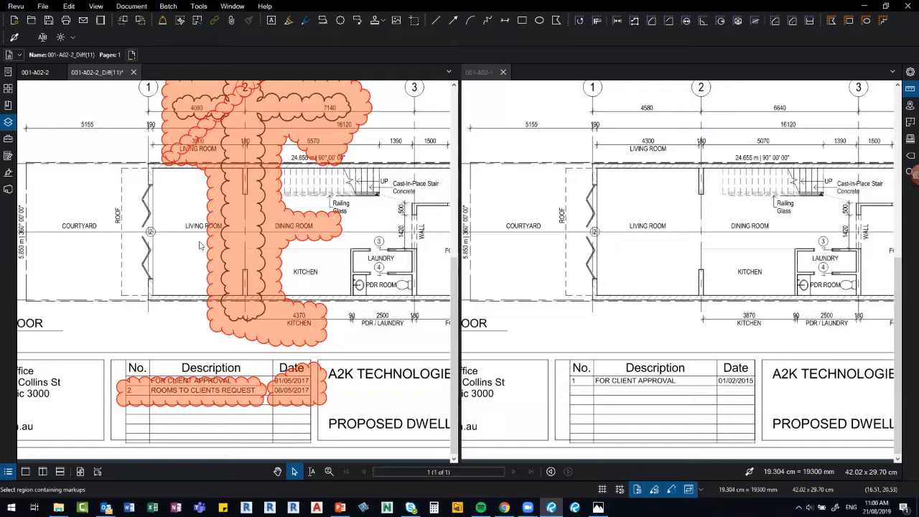
Close 001-A02-2_Diff(11) without saving, then close 001-A02-1 and 001-A02-2.
{"action": "left_click", "coordinate": [133, 73]}
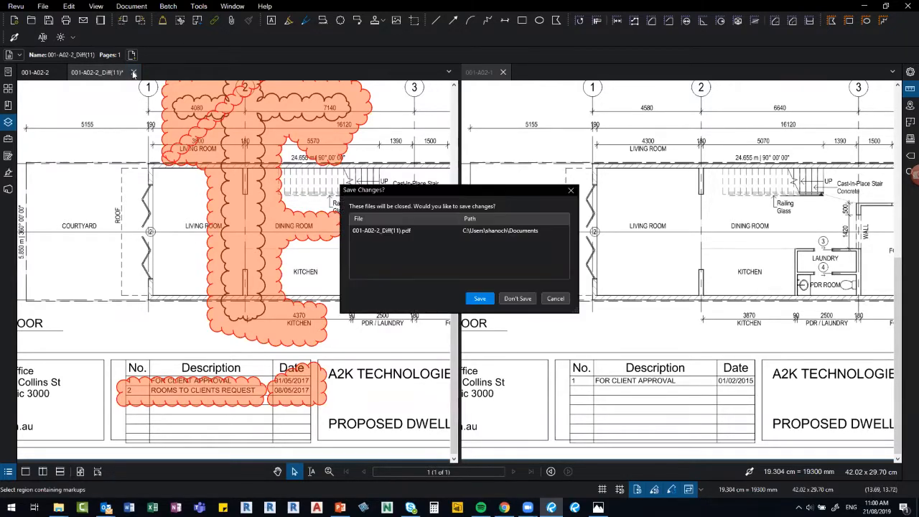
{"action": "left_click", "coordinate": [517, 299]}
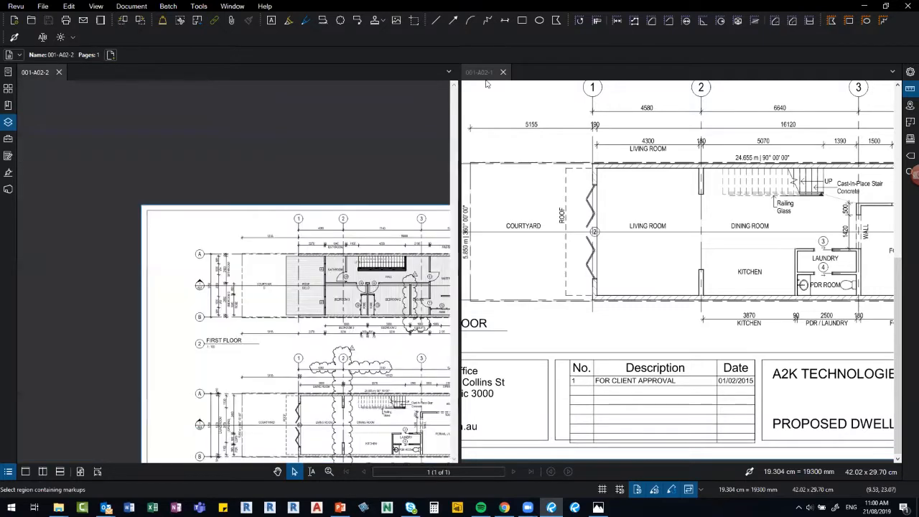
{"action": "left_click", "coordinate": [503, 75]}
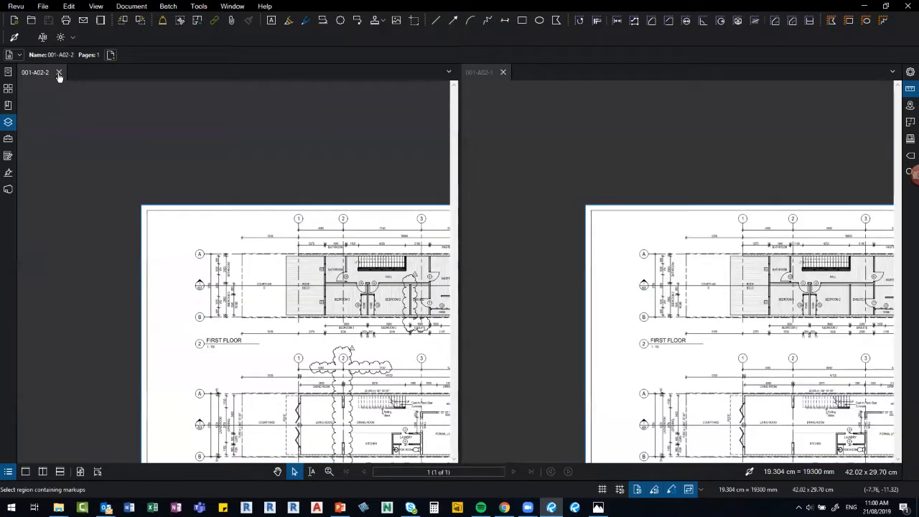
{"action": "left_click", "coordinate": [58, 72]}
{"action": "left_click", "coordinate": [137, 6]}
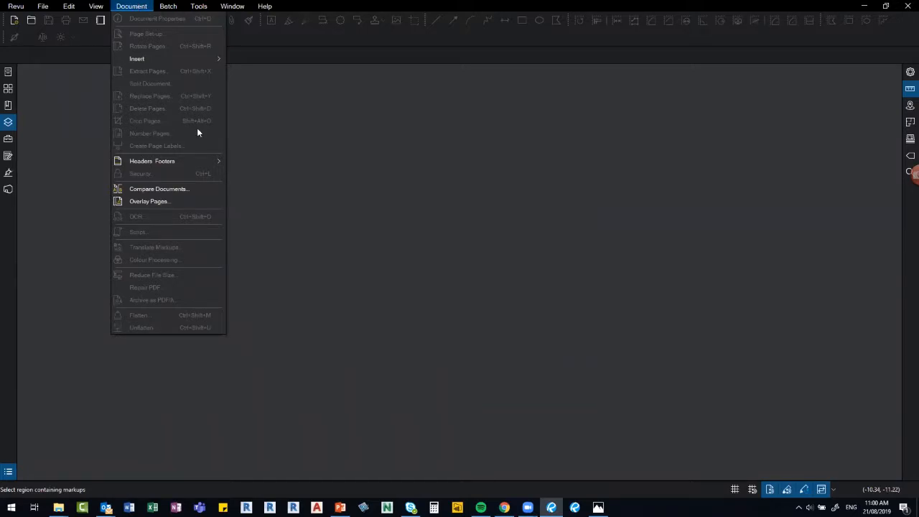
{"action": "left_click", "coordinate": [165, 6]}
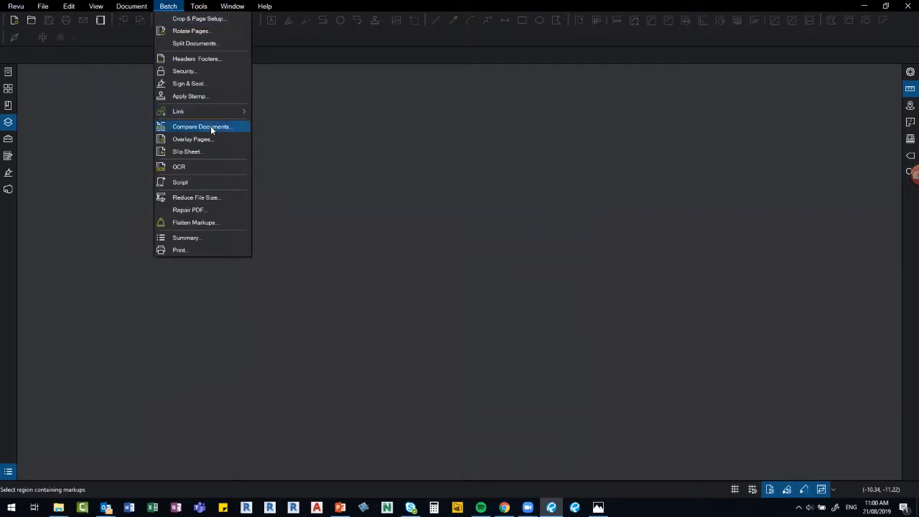
{"action": "left_click", "coordinate": [310, 151]}
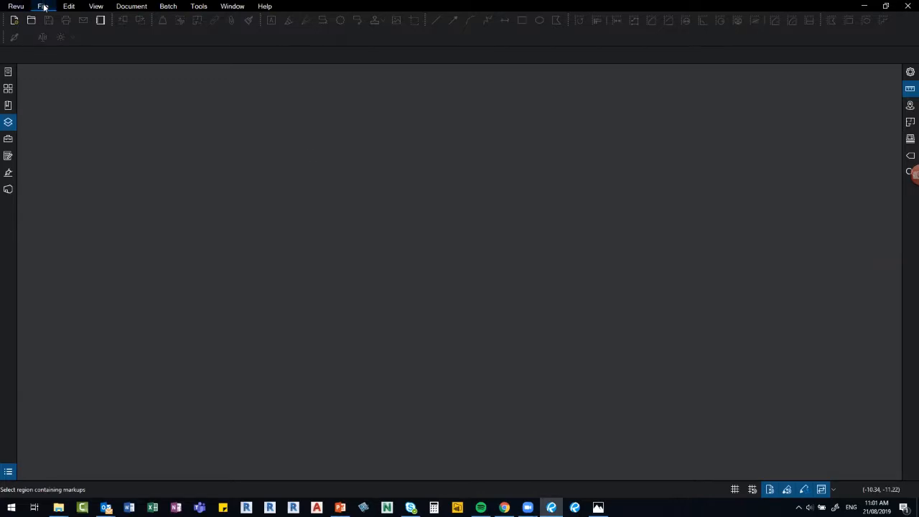
Open S02-58-C1.pdf from the 03_TRACKING SITE ISSUES folder.
{"action": "left_click", "coordinate": [31, 21]}
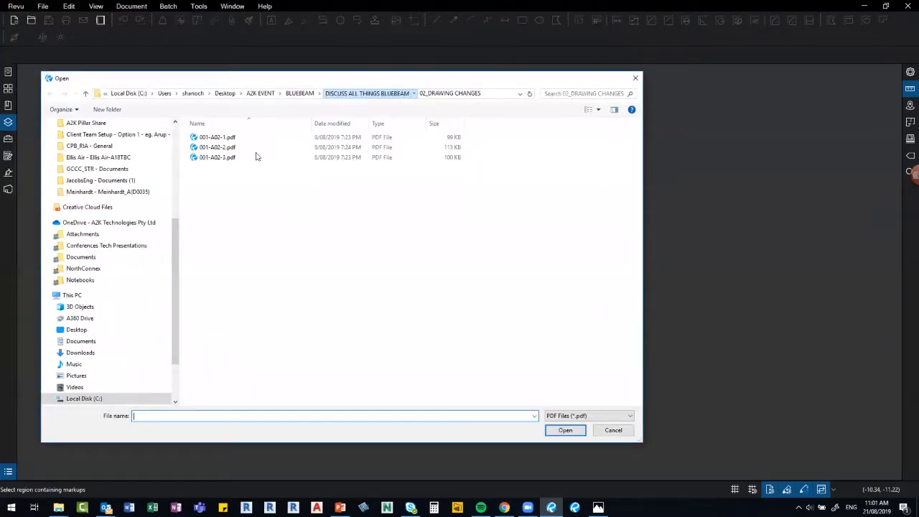
{"action": "key", "text": "alt+Up"}
{"action": "left_click", "coordinate": [255, 160]}
{"action": "double_click", "coordinate": [255, 160]}
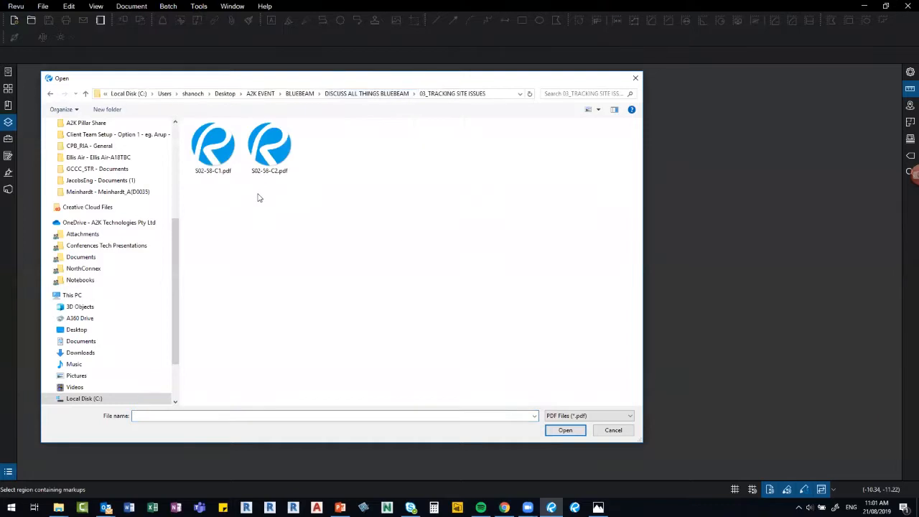
{"action": "double_click", "coordinate": [213, 147]}
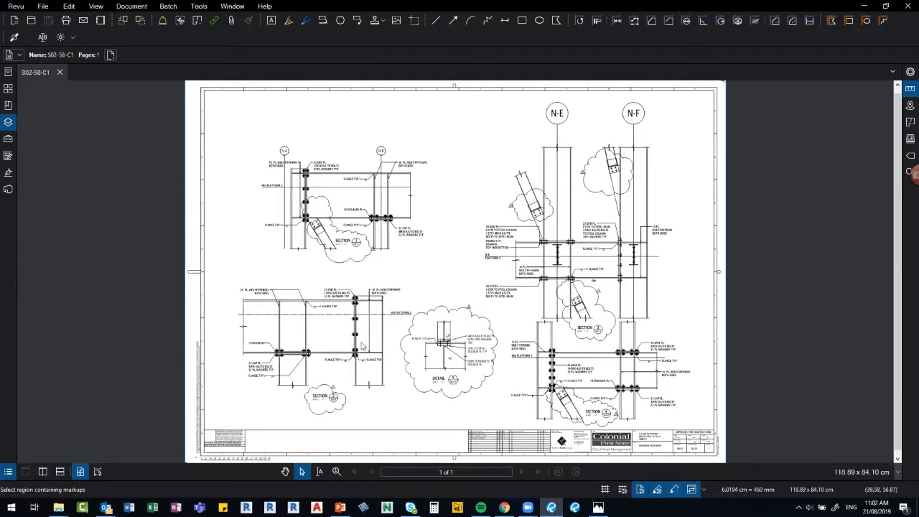
Zoom into the lower-left beam connection details and show the Tool Chest of saved markup tools.
{"action": "scroll", "coordinate": [364, 347], "scroll_direction": "up", "scroll_amount": 2}
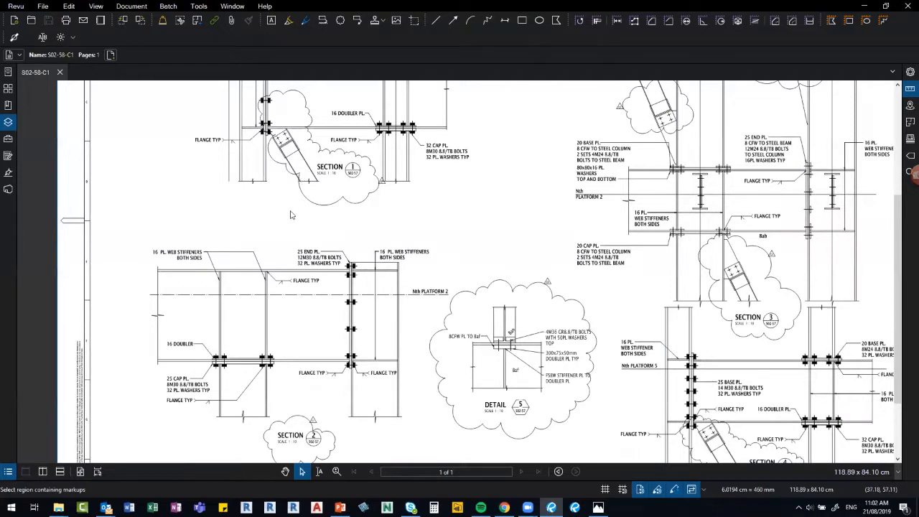
{"action": "scroll", "coordinate": [293, 214], "scroll_direction": "up", "scroll_amount": 1}
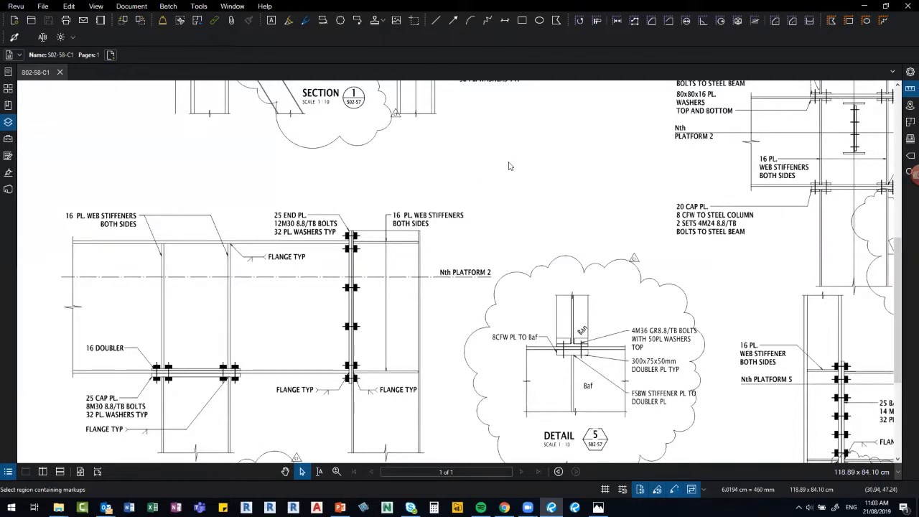
{"action": "left_click", "coordinate": [7, 140]}
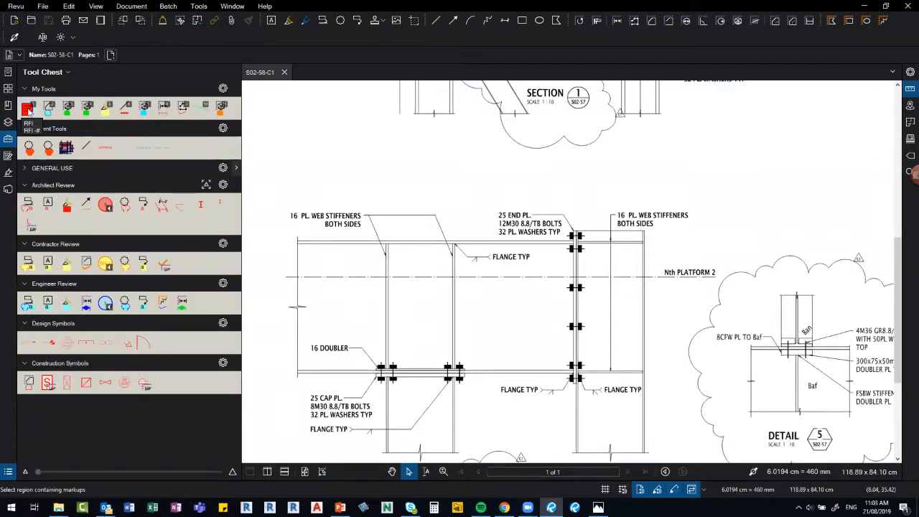
Place the saved RFI flag markup from My Tools just above the 25 END PL. callout.
{"action": "left_click", "coordinate": [29, 109]}
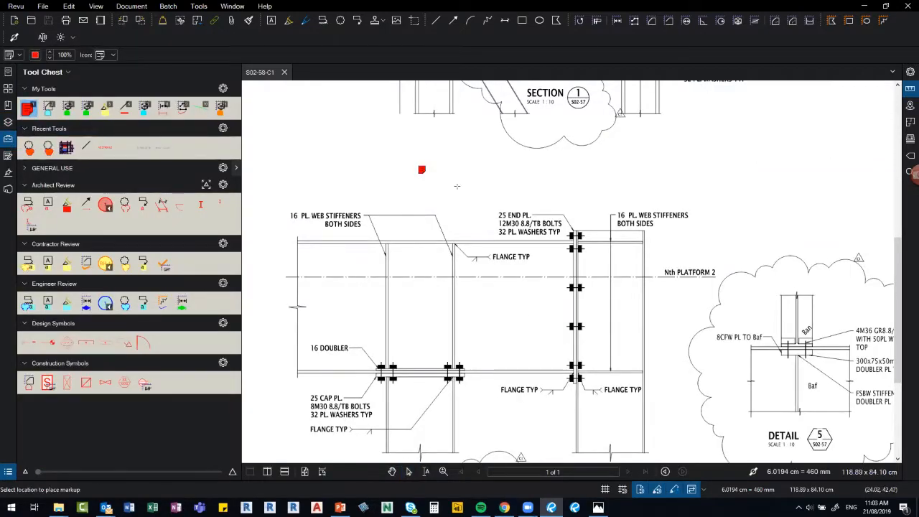
{"action": "left_click", "coordinate": [576, 209]}
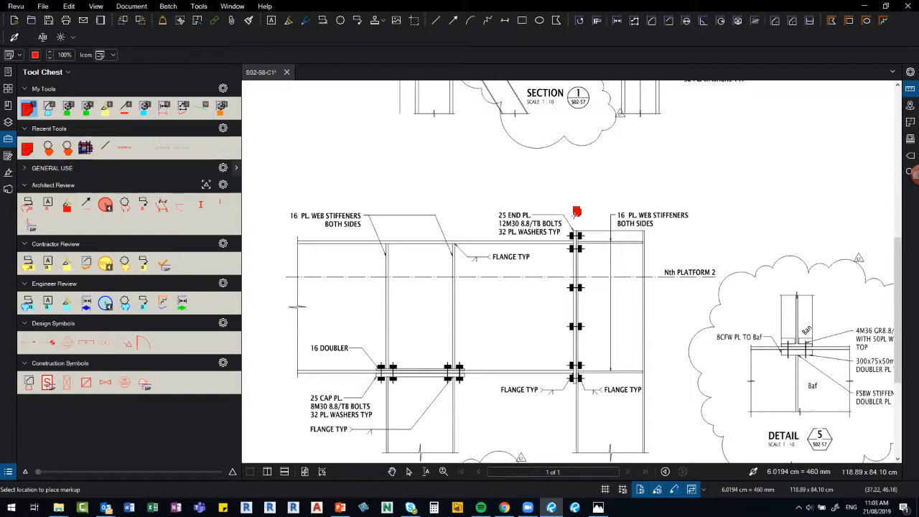
{"action": "key", "text": "Escape"}
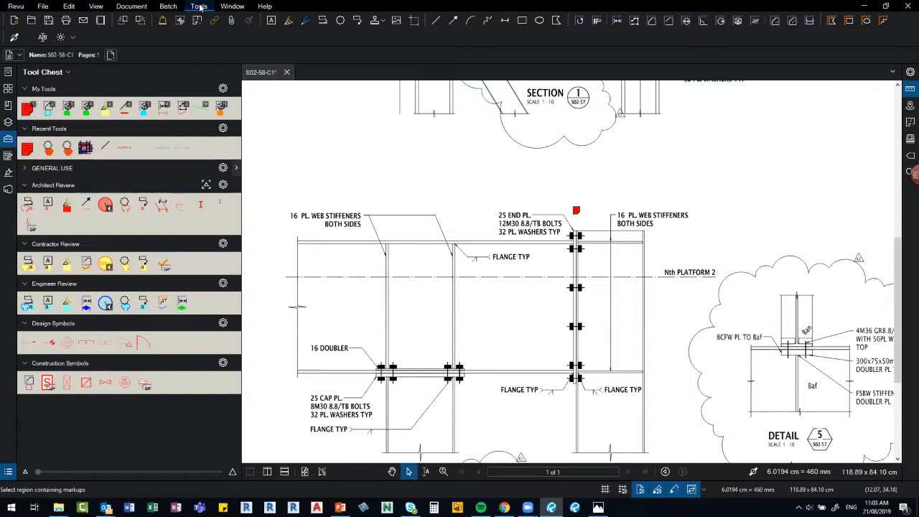
Add a Tools > Markup > Note above 25 END PL. and close the Tool Chest.
{"action": "left_click", "coordinate": [201, 7]}
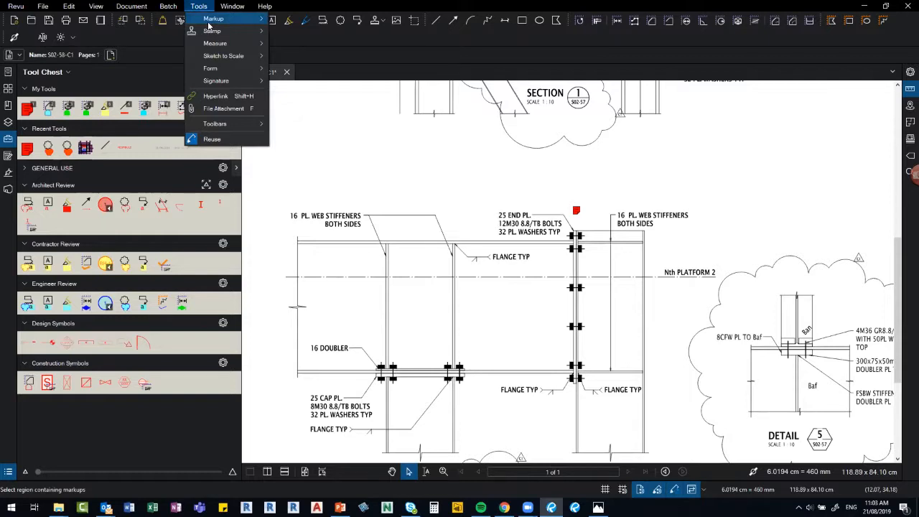
{"action": "mouse_move", "coordinate": [211, 22]}
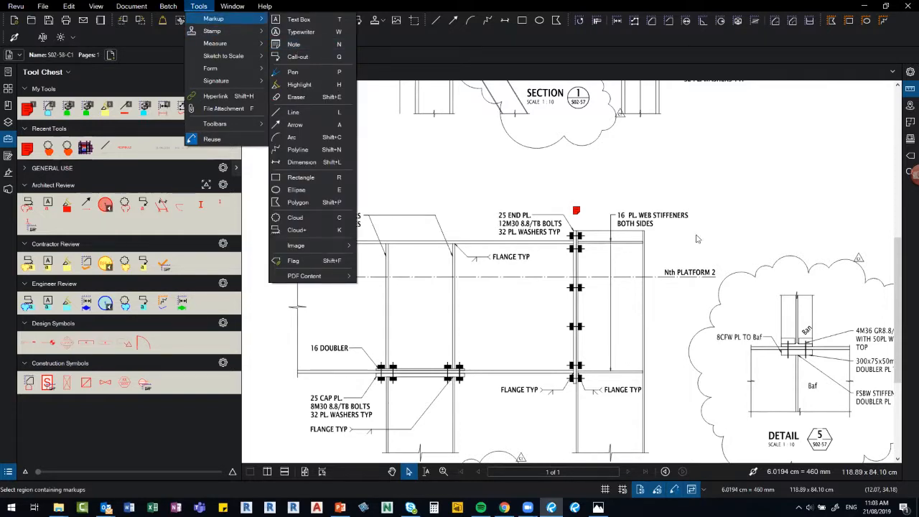
{"action": "left_click", "coordinate": [294, 44]}
{"action": "left_click", "coordinate": [576, 211]}
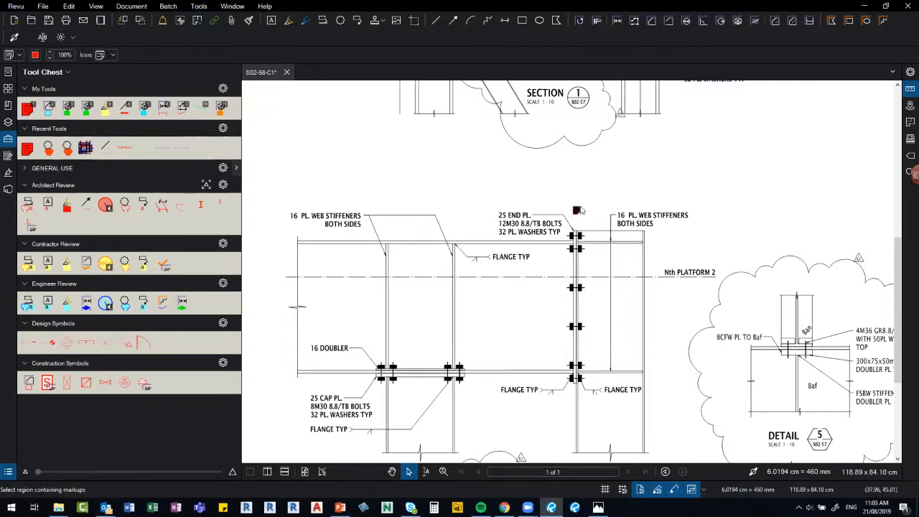
{"action": "left_click", "coordinate": [8, 138]}
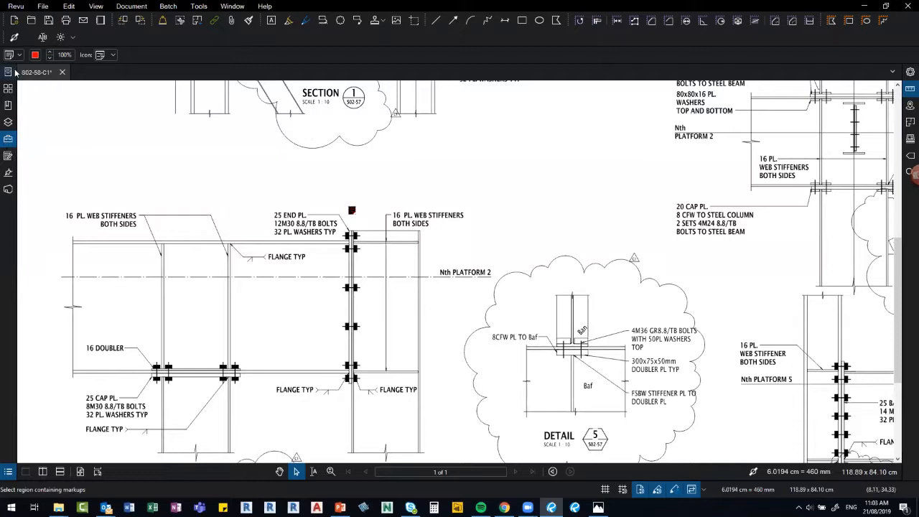
Review the note's Icon dropdown options without changing them, then deselect the note.
{"action": "left_click", "coordinate": [112, 56]}
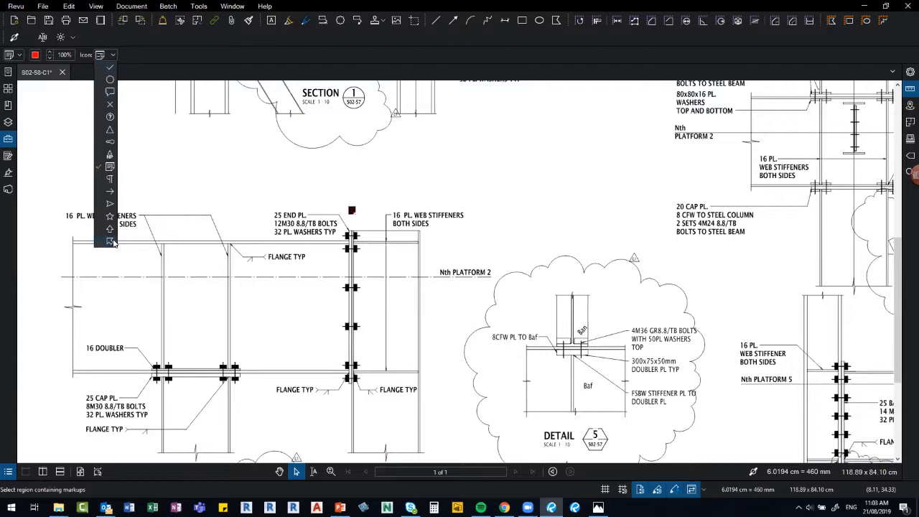
{"action": "left_click", "coordinate": [222, 182]}
{"action": "left_click", "coordinate": [222, 182]}
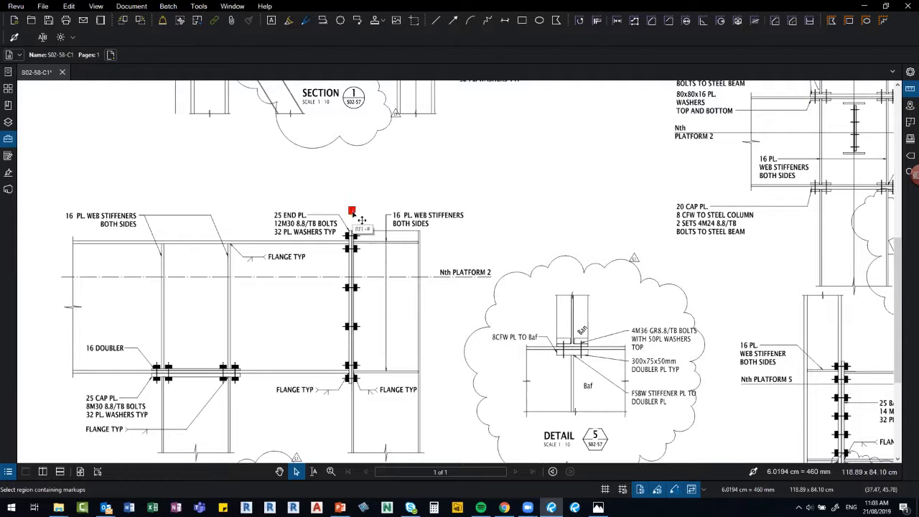
Open the red RFI flag's pop-up note showing its starting text 'RFI -'.
{"action": "left_click", "coordinate": [361, 218]}
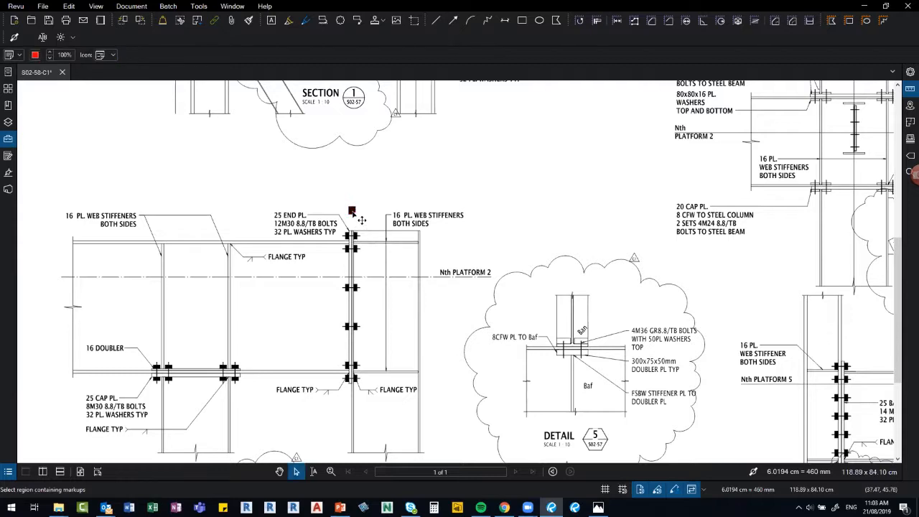
{"action": "left_click", "coordinate": [504, 212]}
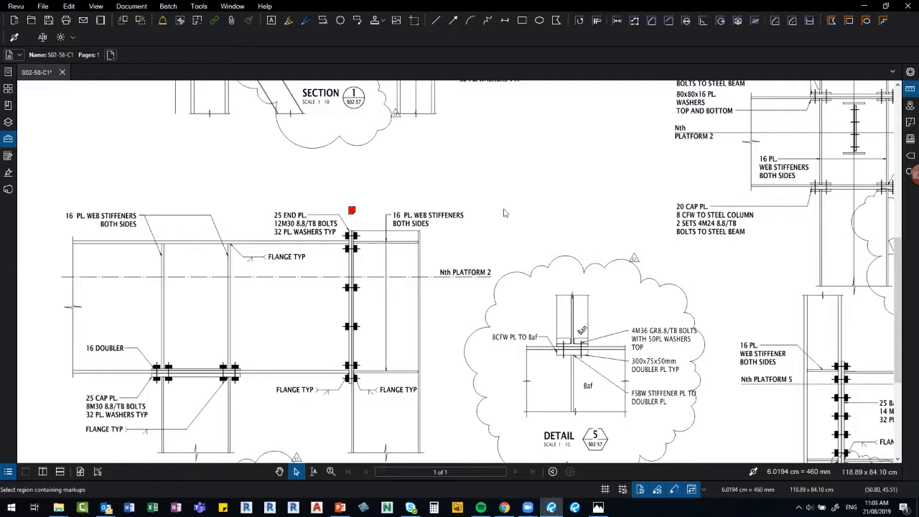
{"action": "double_click", "coordinate": [361, 218]}
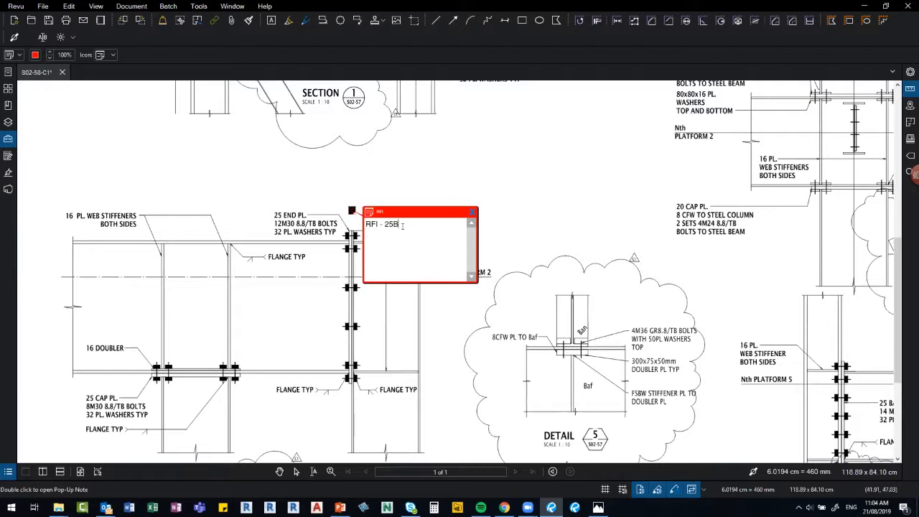
Complete the flag note as 'RFI - 25' and 'BOLTS TO BE M24', then close its pop-up.
{"action": "type", "text": "BOLTS TO BE M24"}
{"action": "left_click", "coordinate": [450, 173]}
{"action": "left_click", "coordinate": [474, 214]}
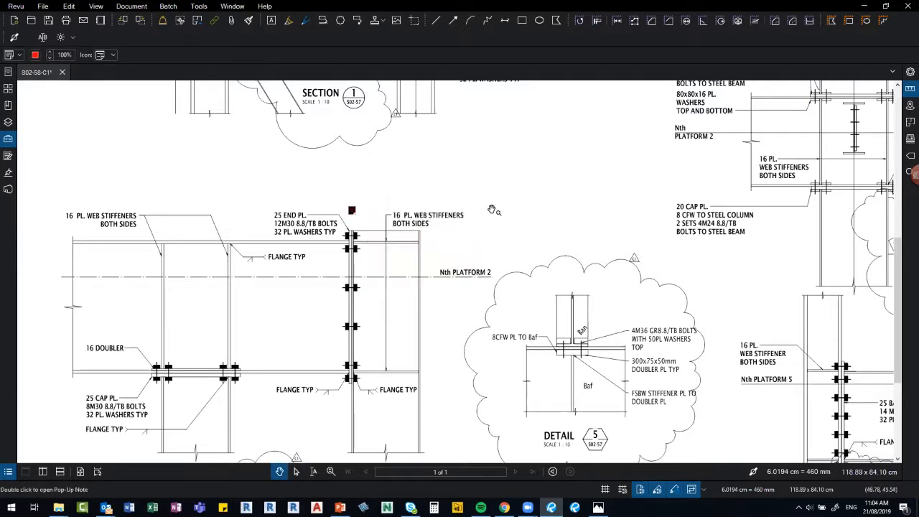
Create a new PDF, Document1, from the <Template> RFI - Form template.
{"action": "right_click", "coordinate": [102, 78]}
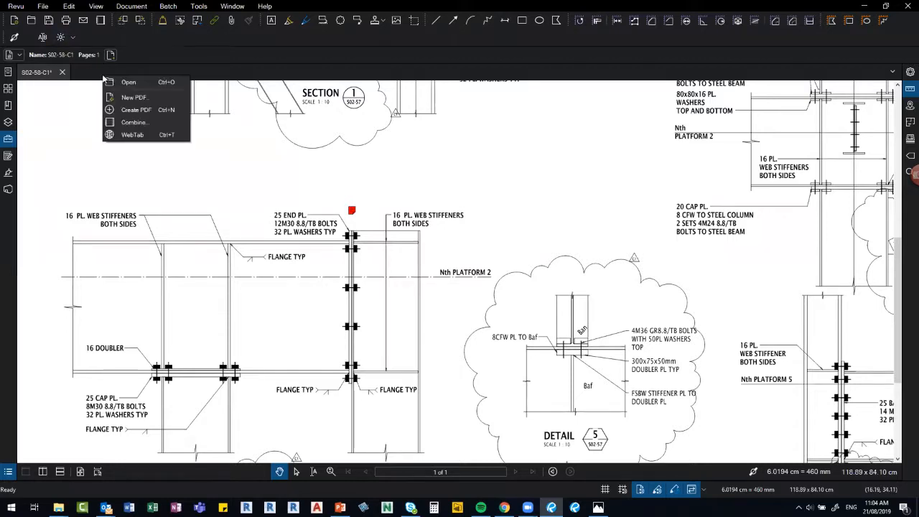
{"action": "left_click", "coordinate": [141, 101]}
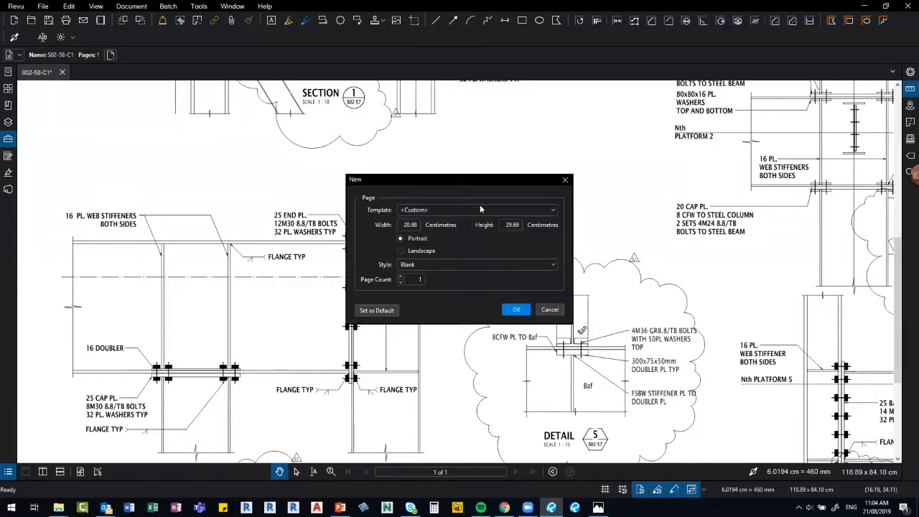
{"action": "left_click", "coordinate": [471, 209]}
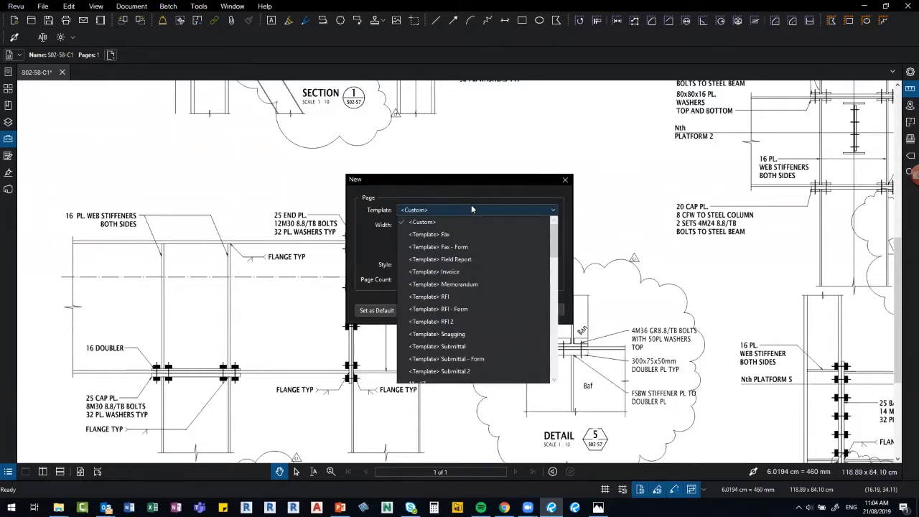
{"action": "left_click", "coordinate": [483, 310]}
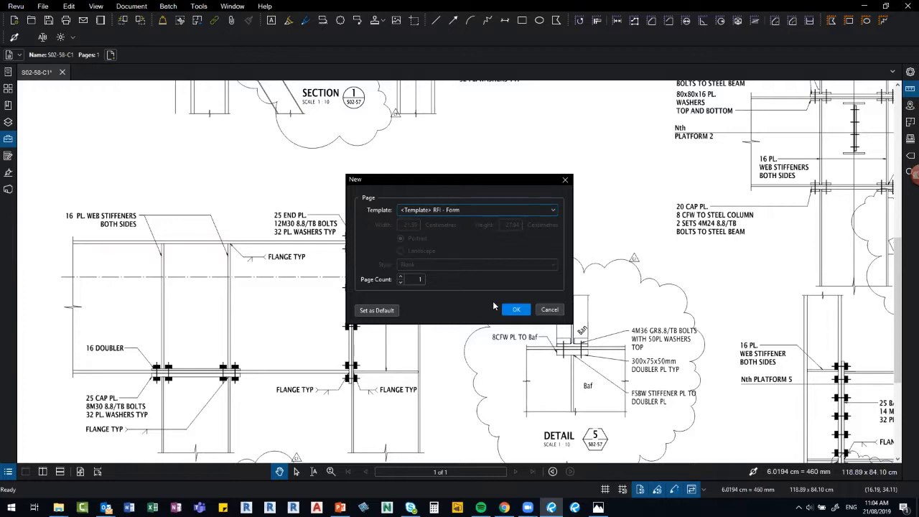
{"action": "left_click", "coordinate": [517, 311]}
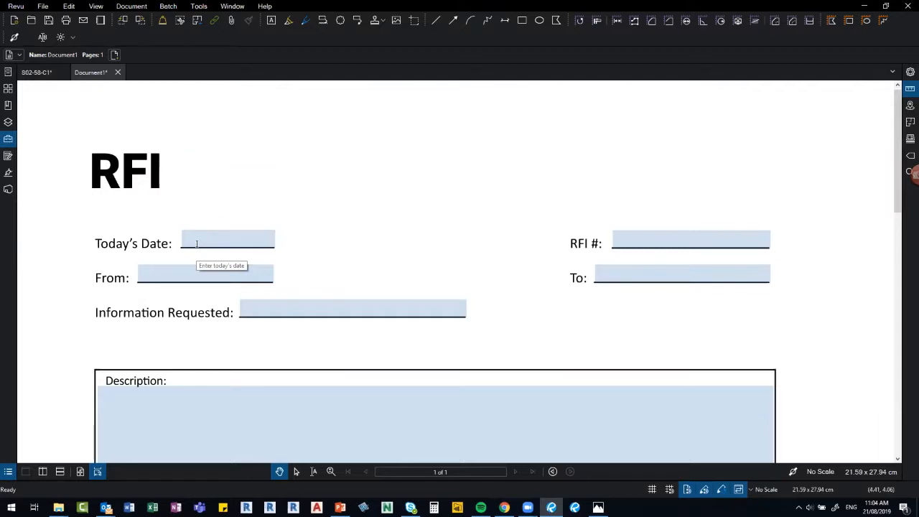
Fill in RFI # 25 and Today's Date as 08/21/2019 after the format error.
{"action": "left_click", "coordinate": [626, 241]}
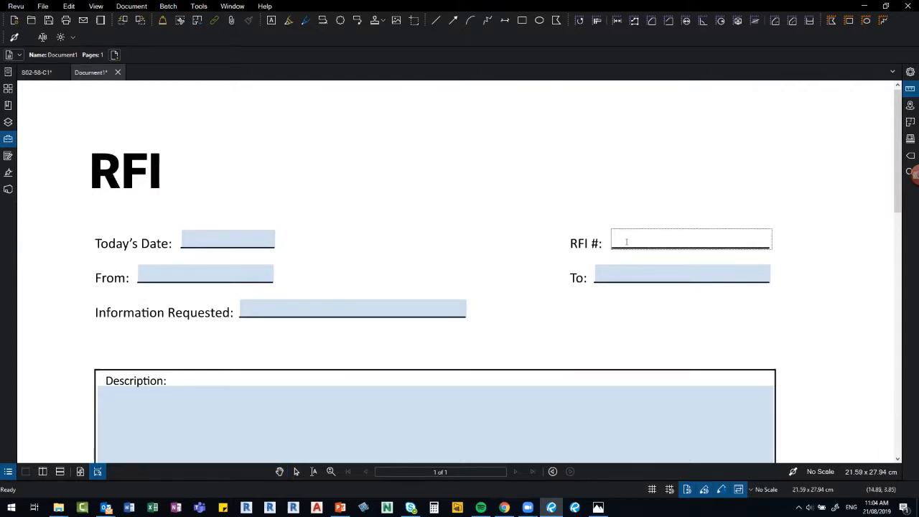
{"action": "type", "text": "25"}
{"action": "left_click", "coordinate": [451, 235]}
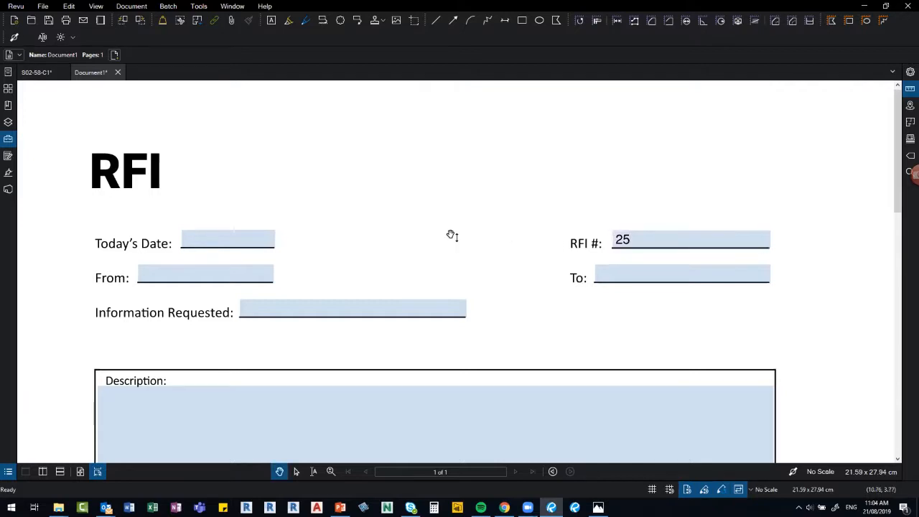
{"action": "left_click", "coordinate": [212, 235]}
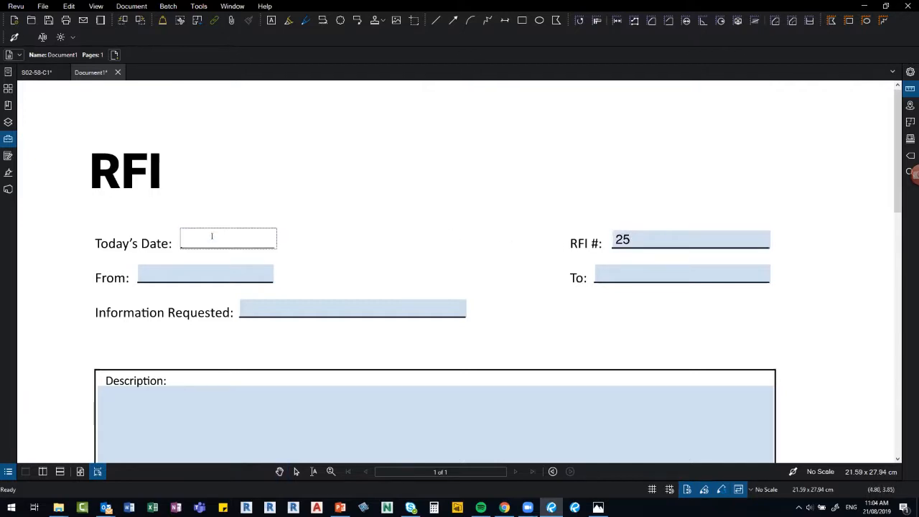
{"action": "type", "text": "21/08/2019"}
{"action": "left_click", "coordinate": [351, 245]}
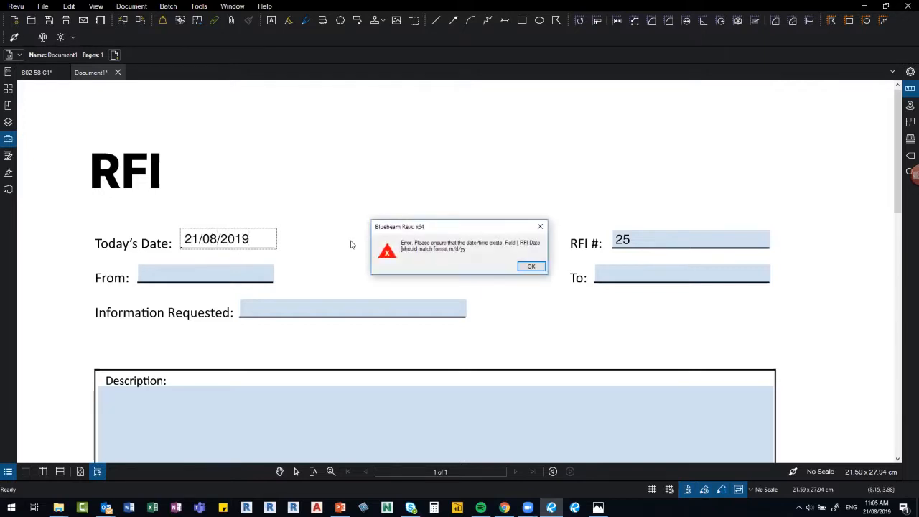
{"action": "left_click", "coordinate": [532, 266]}
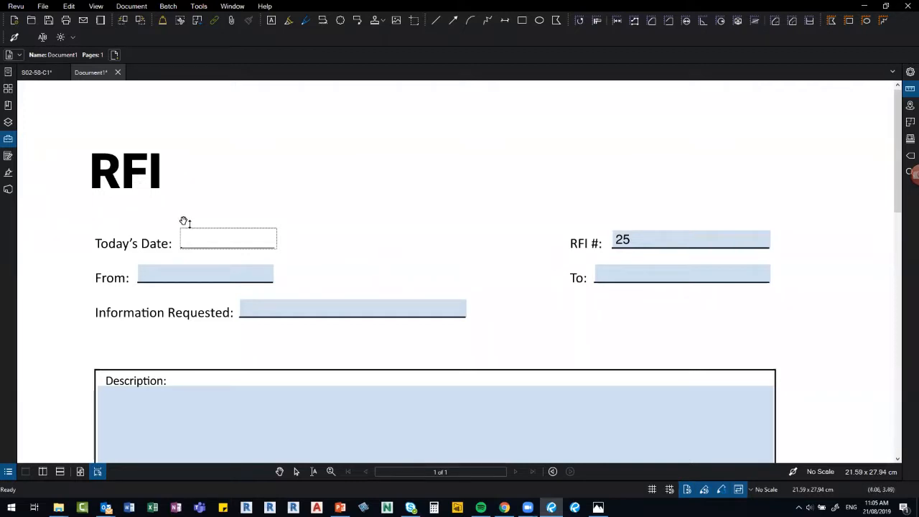
{"action": "type", "text": "08/21/2019"}
{"action": "left_click", "coordinate": [309, 255]}
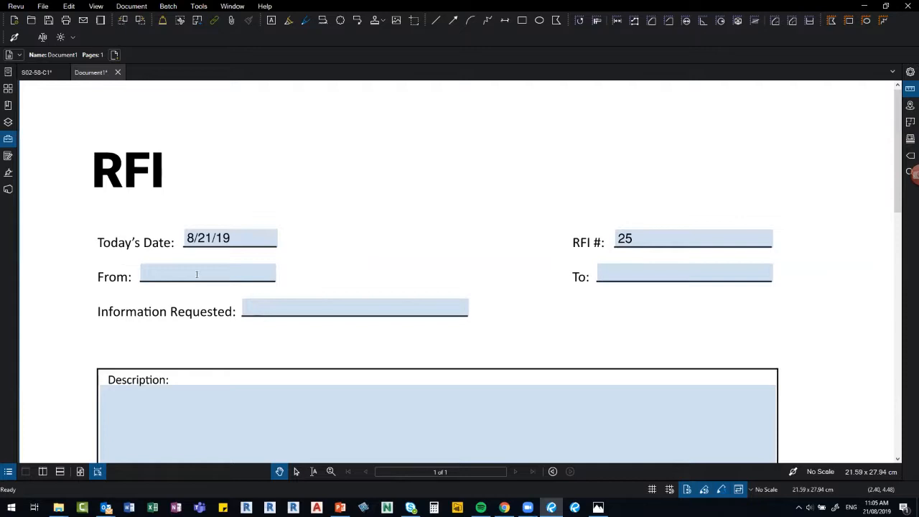
Enter the requester's name in the From field and return to drawing S02-58-C1.
{"action": "left_click", "coordinate": [163, 269]}
{"action": "type", "text": "sHAOC"}
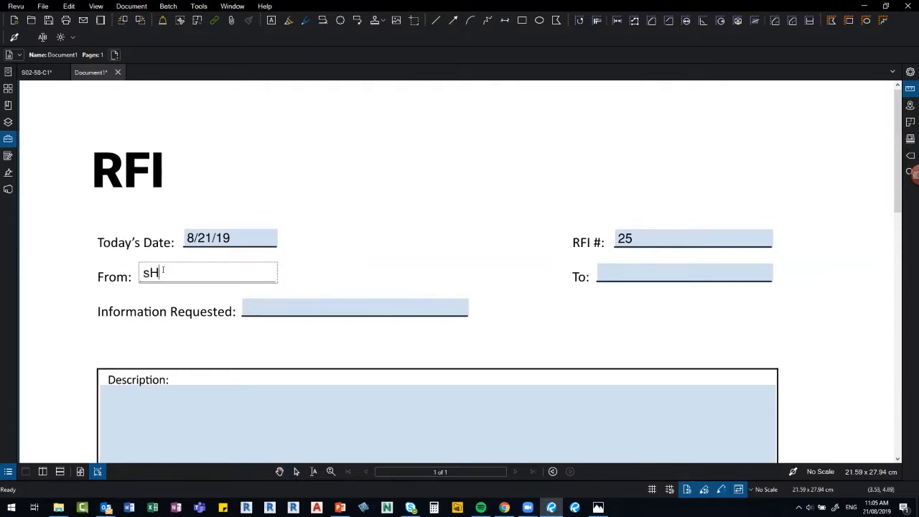
{"action": "key", "text": "BackSpace"}
{"action": "key", "text": "BackSpace"}
{"action": "key", "text": "BackSpace"}
{"action": "key", "text": "BackSpace"}
{"action": "key", "text": "BackSpace"}
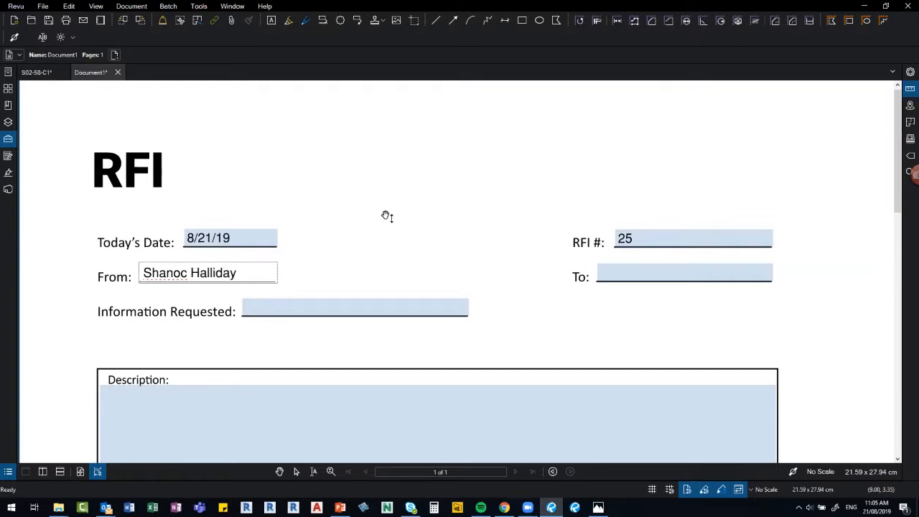
{"action": "key", "text": "Escape"}
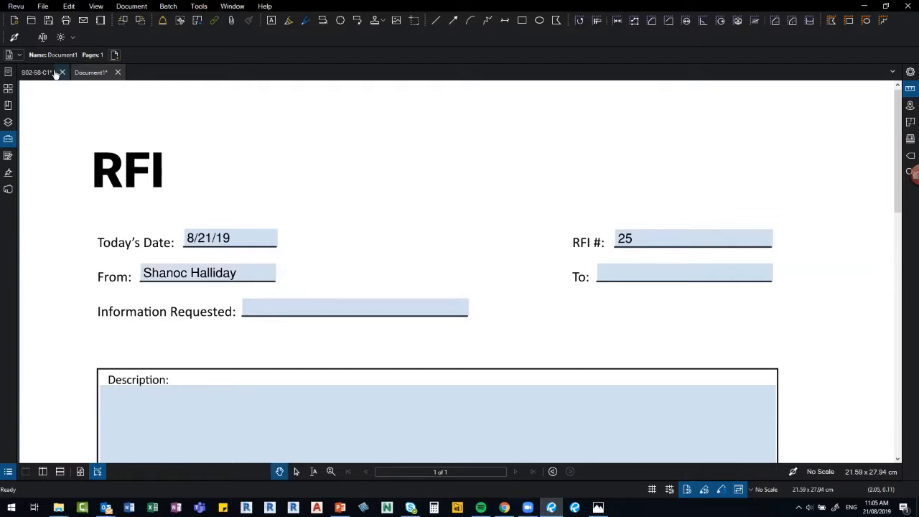
{"action": "scroll", "coordinate": [317, 192], "scroll_direction": "down", "scroll_amount": 2}
{"action": "left_click", "coordinate": [30, 72]}
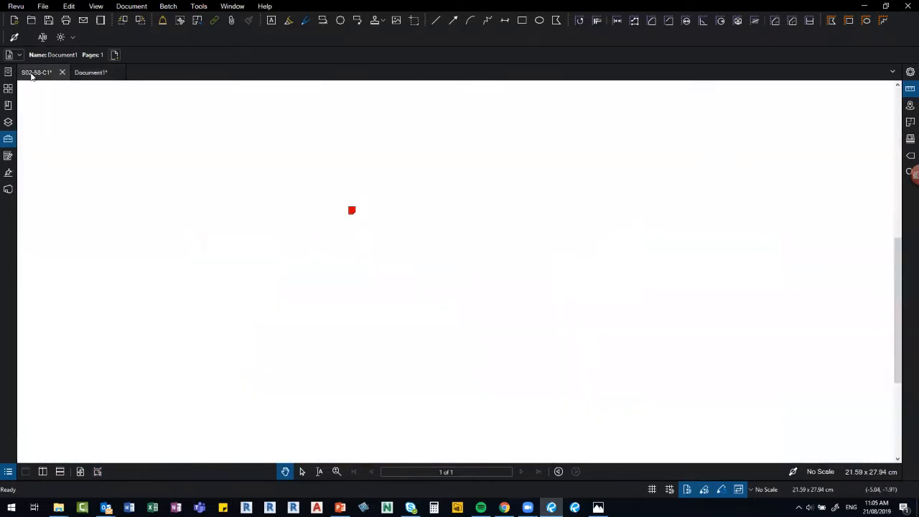
Capture an Edit > Snapshot of the left end-plate detail area, then return to Document1.
{"action": "scroll", "coordinate": [359, 237], "scroll_direction": "down", "scroll_amount": 1}
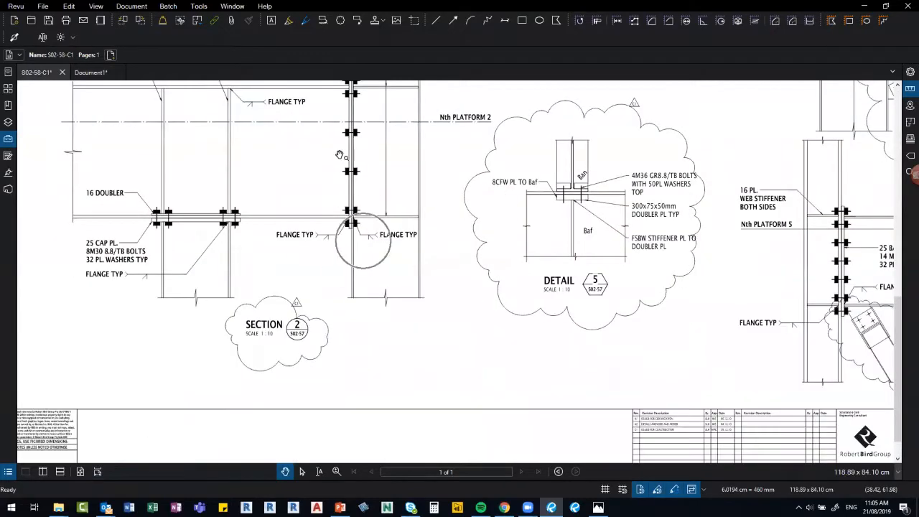
{"action": "scroll", "coordinate": [353, 231], "scroll_direction": "down", "scroll_amount": 2}
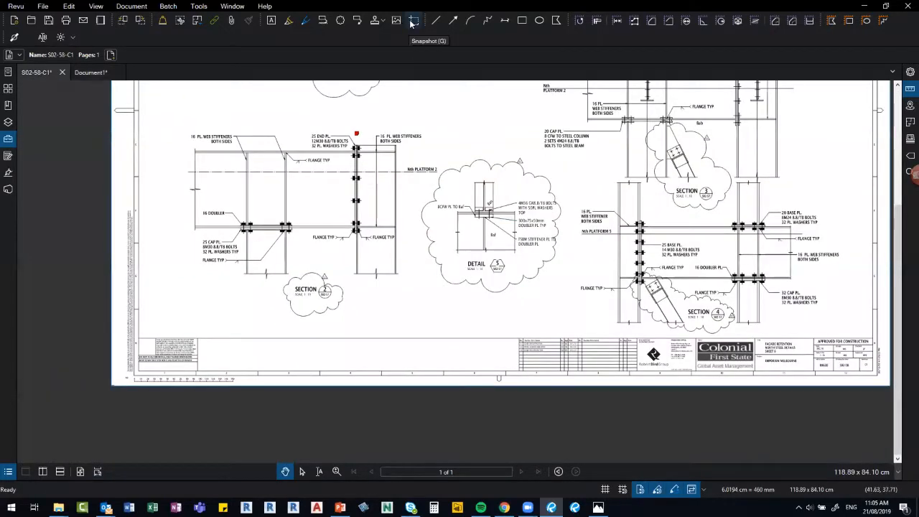
{"action": "left_click", "coordinate": [97, 7]}
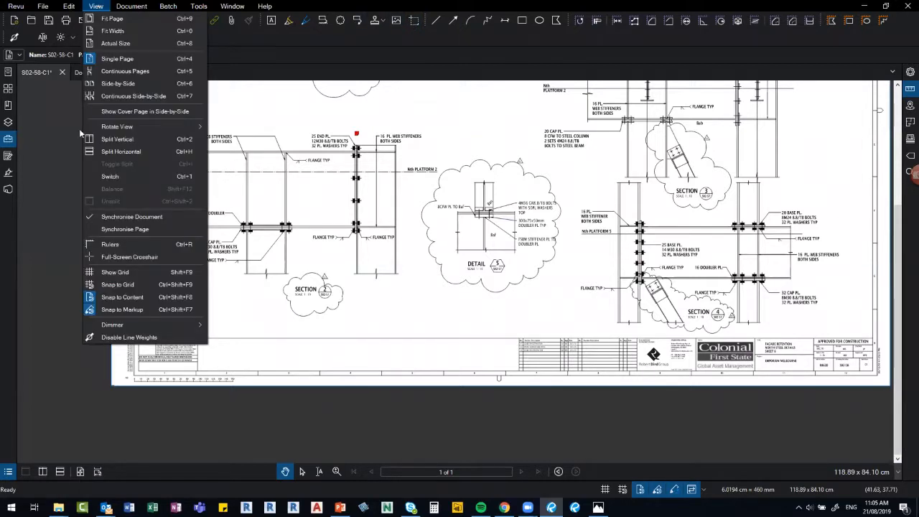
{"action": "key", "text": "Left"}
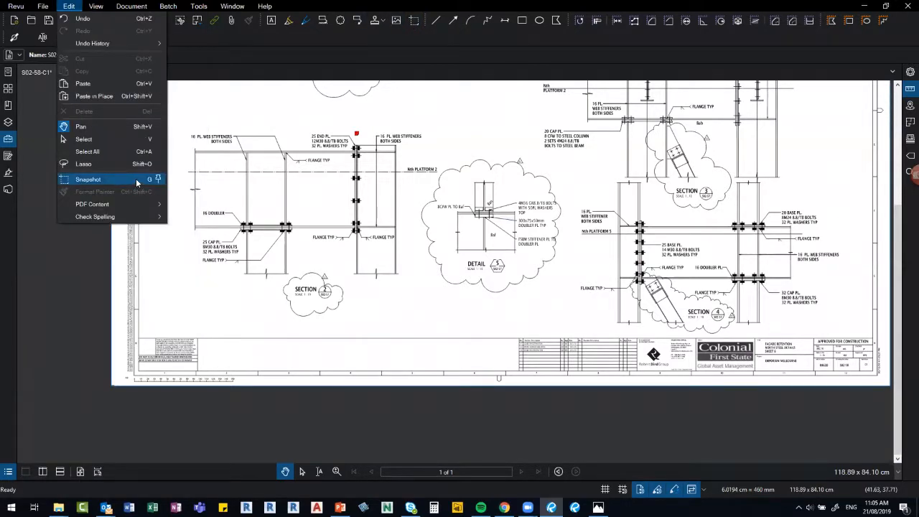
{"action": "left_click", "coordinate": [135, 178]}
{"action": "left_click_drag", "start_coordinate": [159, 105], "coordinate": [450, 328]}
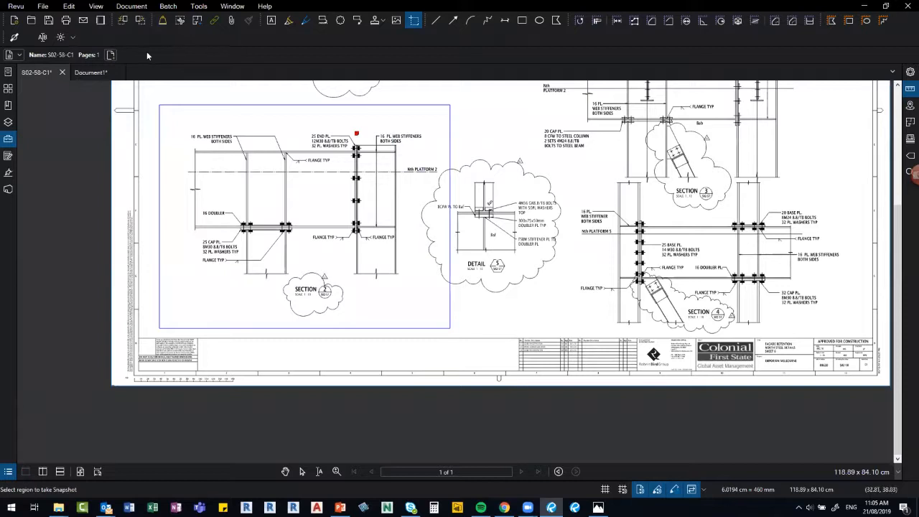
{"action": "left_click", "coordinate": [86, 73]}
{"action": "scroll", "coordinate": [316, 280], "scroll_direction": "down", "scroll_amount": 3}
{"action": "scroll", "coordinate": [308, 285], "scroll_direction": "up", "scroll_amount": 3}
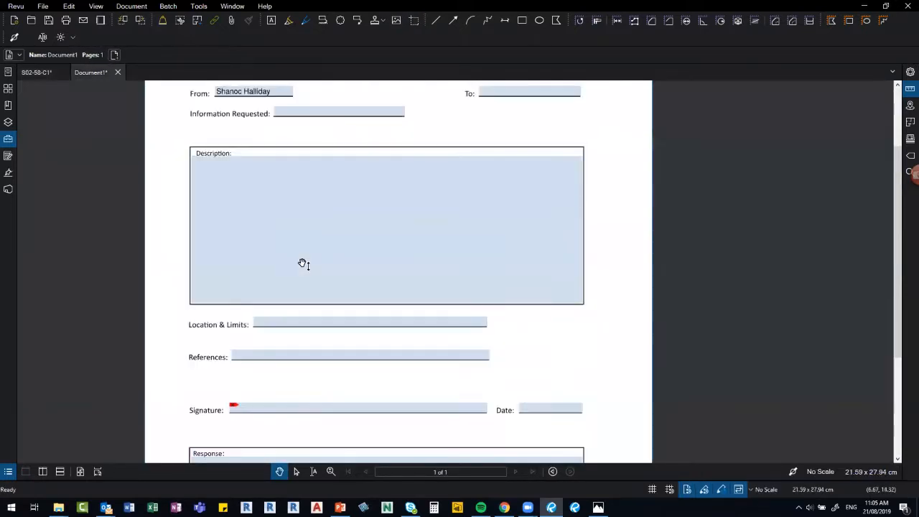
Paste the drawing snapshot with Ctrl+V and move it into the Description box.
{"action": "key", "text": "ctrl+v"}
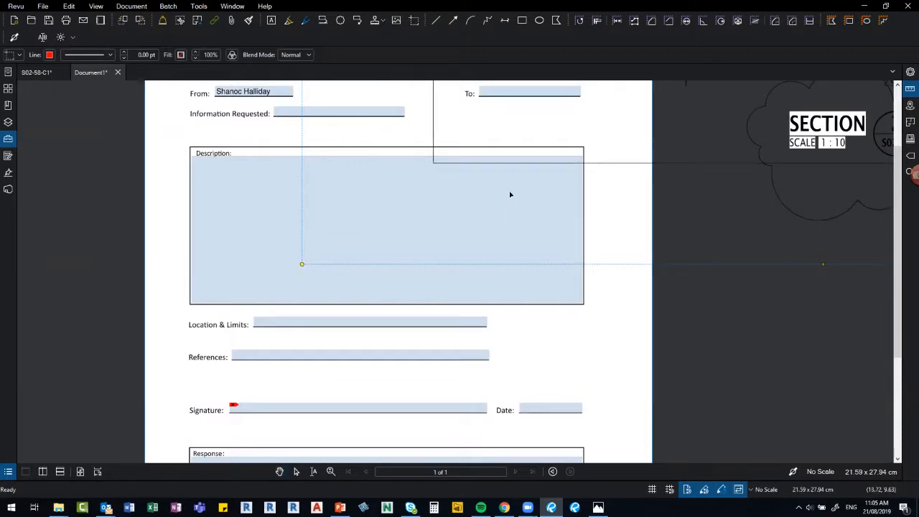
{"action": "scroll", "coordinate": [549, 194], "scroll_direction": "down", "scroll_amount": 3}
{"action": "scroll", "coordinate": [543, 205], "scroll_direction": "down", "scroll_amount": 2}
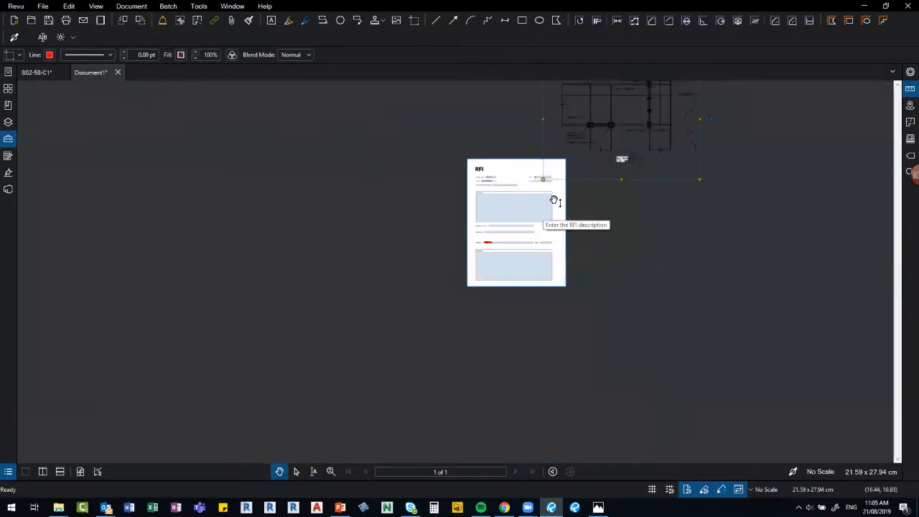
{"action": "left_click_drag", "start_coordinate": [668, 113], "coordinate": [557, 207]}
{"action": "left_click_drag", "start_coordinate": [596, 157], "coordinate": [495, 212]}
{"action": "scroll", "coordinate": [511, 217], "scroll_direction": "up", "scroll_amount": 2}
{"action": "scroll", "coordinate": [463, 210], "scroll_direction": "up", "scroll_amount": 3}
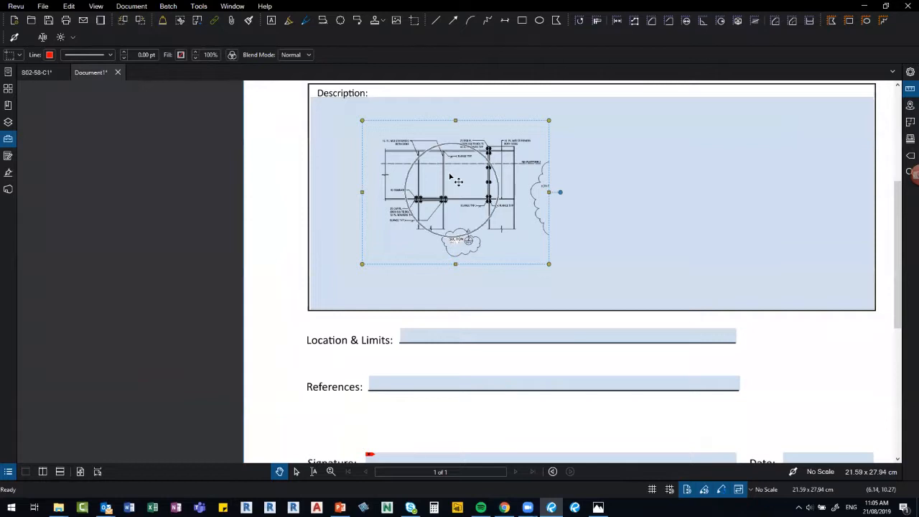
{"action": "left_click_drag", "start_coordinate": [455, 178], "coordinate": [425, 171]}
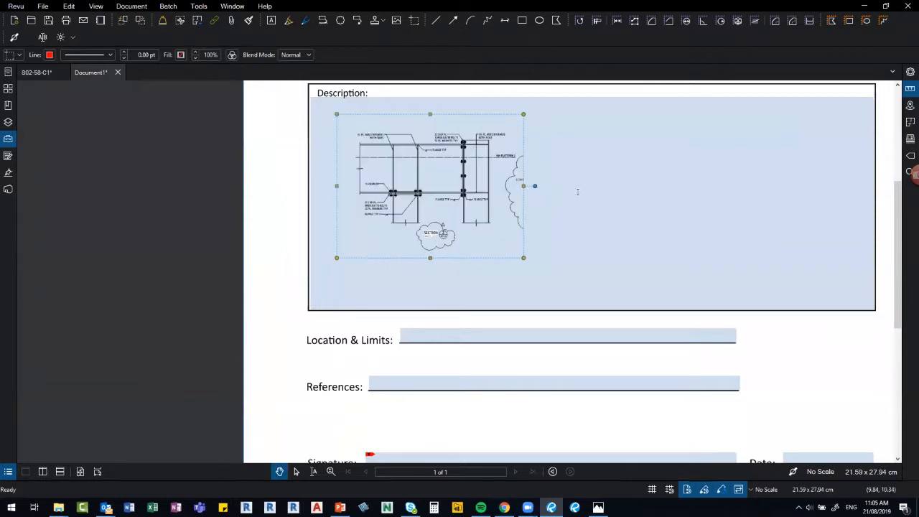
{"action": "left_click", "coordinate": [575, 196]}
Enlarge the snapshot so it fills the left portion of the Description box.
{"action": "scroll", "coordinate": [345, 237], "scroll_direction": "down", "scroll_amount": 3}
{"action": "scroll", "coordinate": [302, 237], "scroll_direction": "up", "scroll_amount": 4}
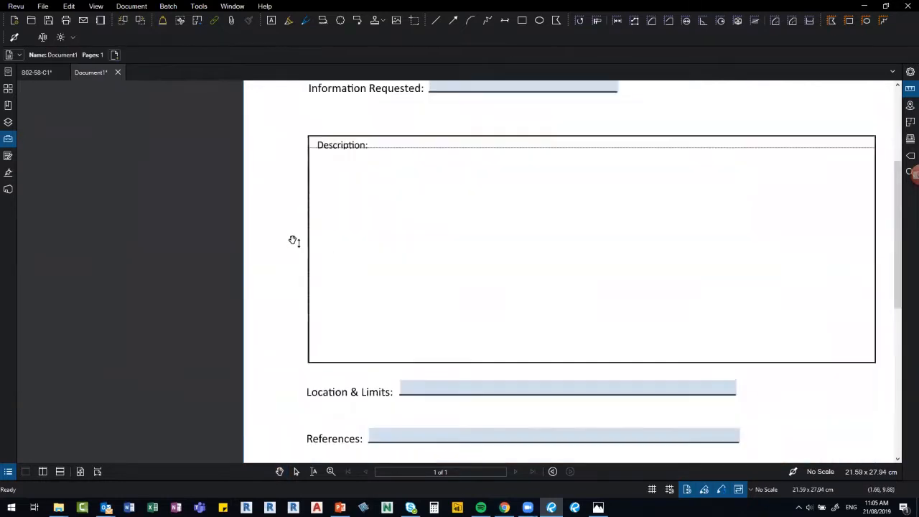
{"action": "left_click", "coordinate": [288, 246]}
{"action": "left_click", "coordinate": [508, 302]}
{"action": "left_click_drag", "start_coordinate": [525, 314], "coordinate": [554, 338]}
{"action": "scroll", "coordinate": [285, 287], "scroll_direction": "down", "scroll_amount": 1}
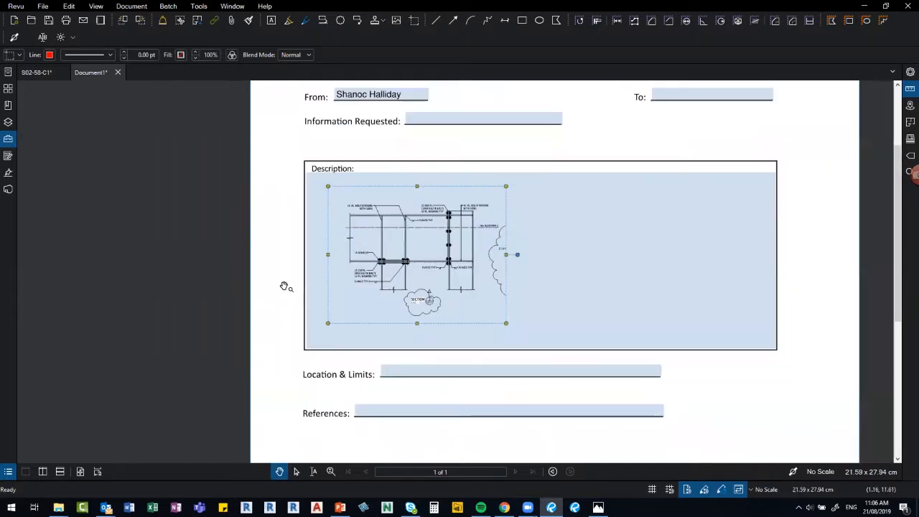
{"action": "scroll", "coordinate": [285, 288], "scroll_direction": "down", "scroll_amount": 1}
{"action": "scroll", "coordinate": [285, 287], "scroll_direction": "up", "scroll_amount": 1}
{"action": "scroll", "coordinate": [284, 287], "scroll_direction": "down", "scroll_amount": 2}
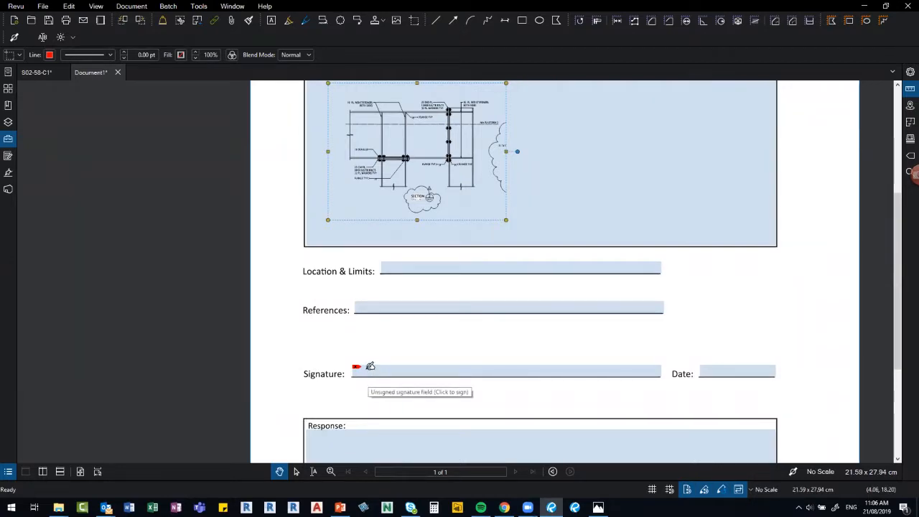
Digitally sign the form's Signature field with the author's Digital ID.
{"action": "left_click", "coordinate": [370, 366]}
{"action": "left_click", "coordinate": [457, 157]}
{"action": "left_click", "coordinate": [444, 181]}
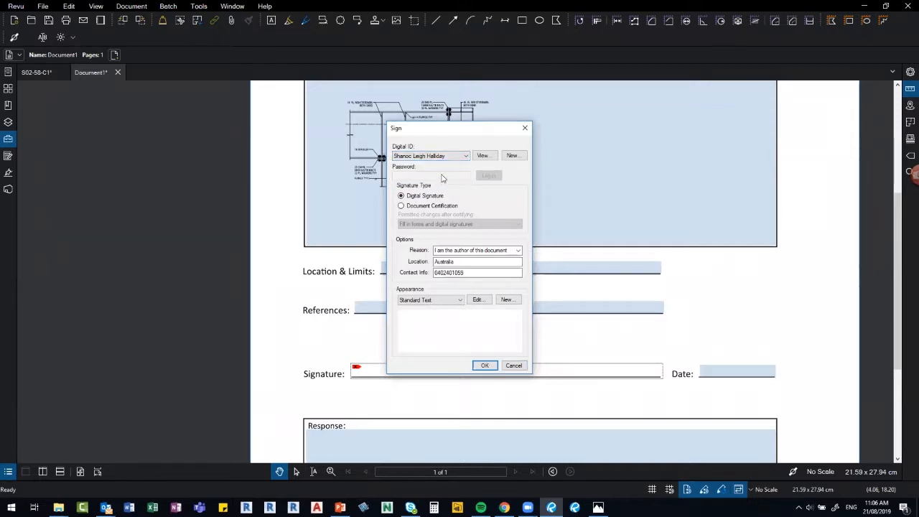
{"action": "left_click", "coordinate": [484, 366]}
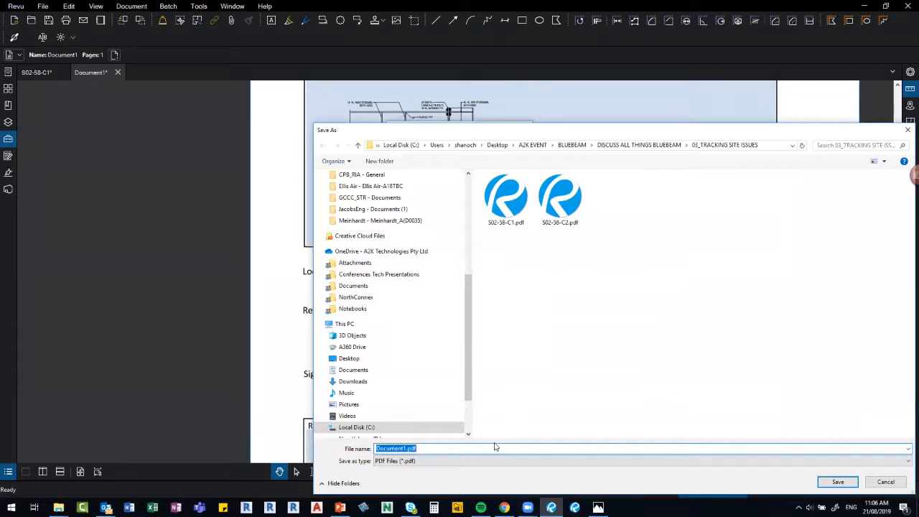
Save the signed RFI form as rfi-25.
{"action": "type", "text": "rfi-25"}
{"action": "key", "text": "Return"}
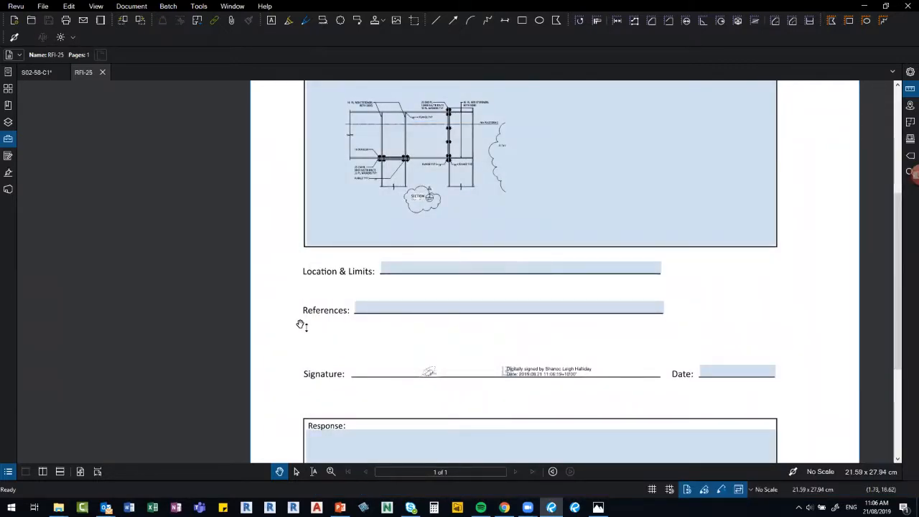
{"action": "scroll", "coordinate": [300, 324], "scroll_direction": "up", "scroll_amount": 3}
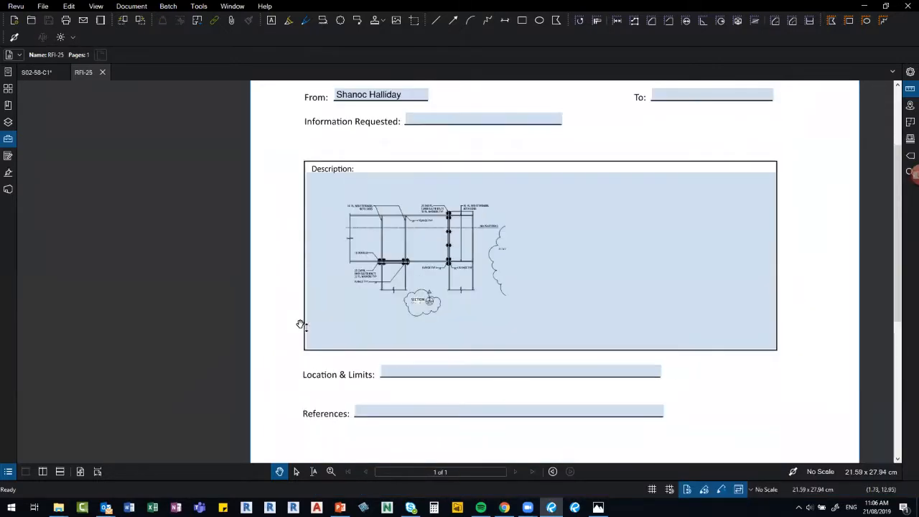
Return to drawing S02-58-C1 with the red RFI flag in view.
{"action": "left_click", "coordinate": [38, 74]}
{"action": "left_click", "coordinate": [415, 215]}
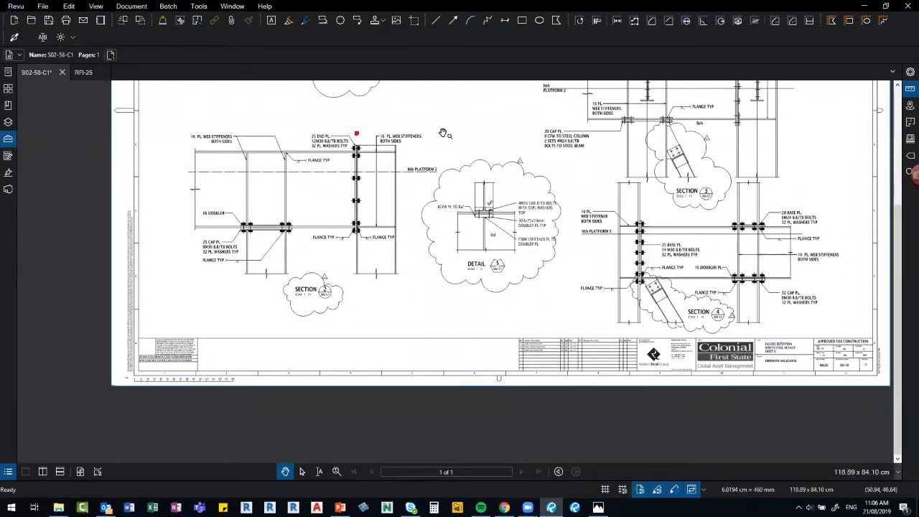
{"action": "scroll", "coordinate": [352, 140], "scroll_direction": "up", "scroll_amount": 6}
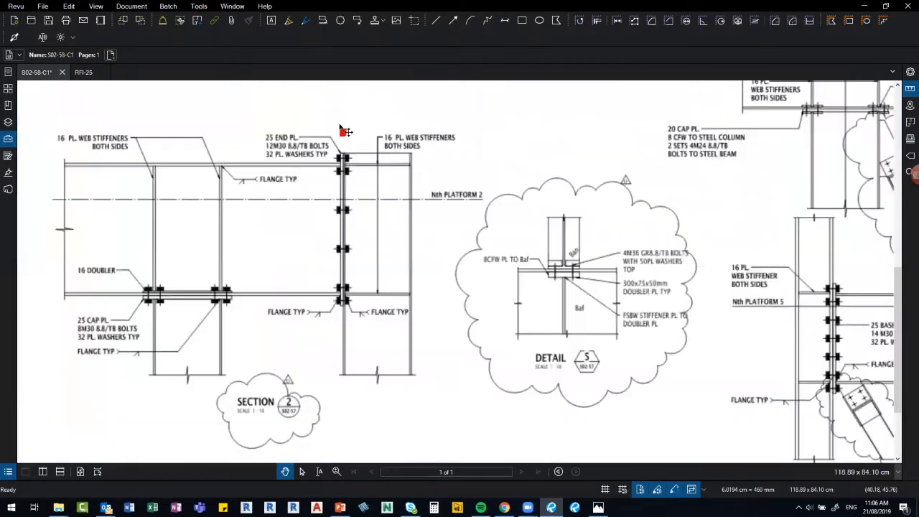
Set the red flag's action to Jump to page 1 of RFI-25.pdf.
{"action": "right_click", "coordinate": [342, 128]}
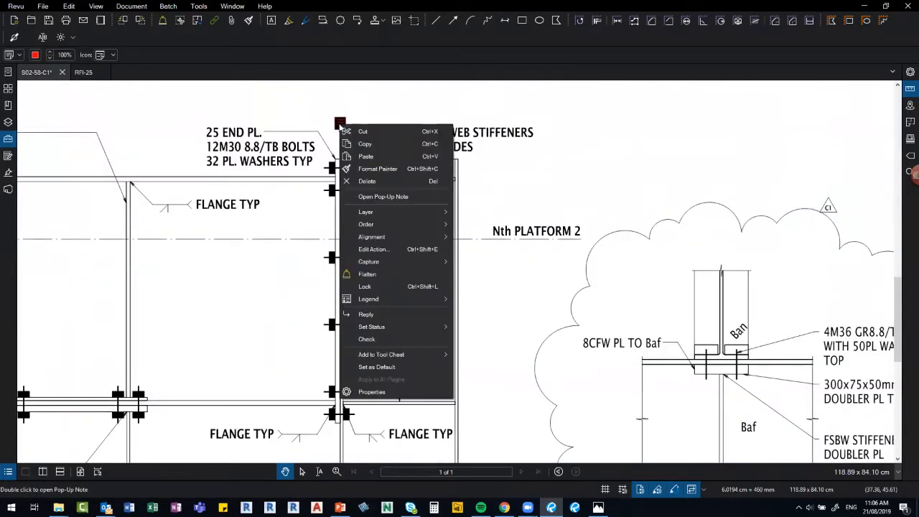
{"action": "left_click", "coordinate": [381, 250]}
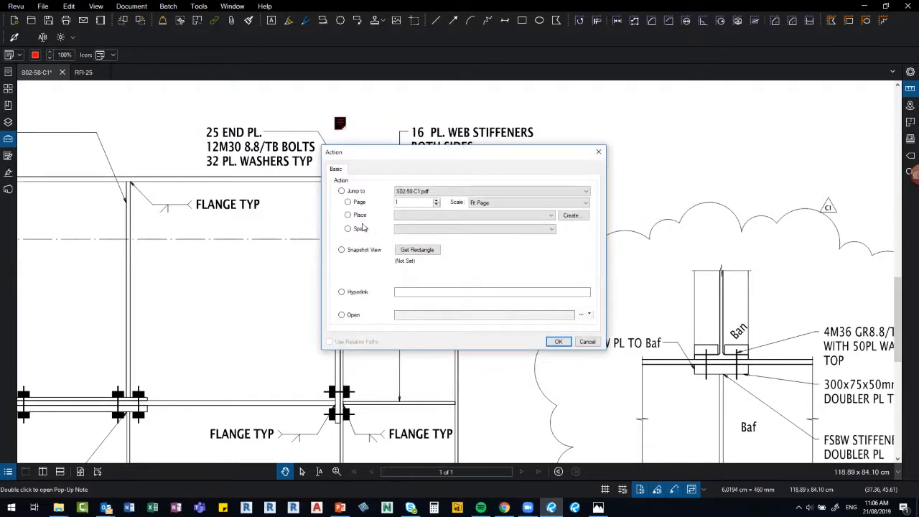
{"action": "left_click", "coordinate": [343, 192]}
{"action": "left_click", "coordinate": [415, 192]}
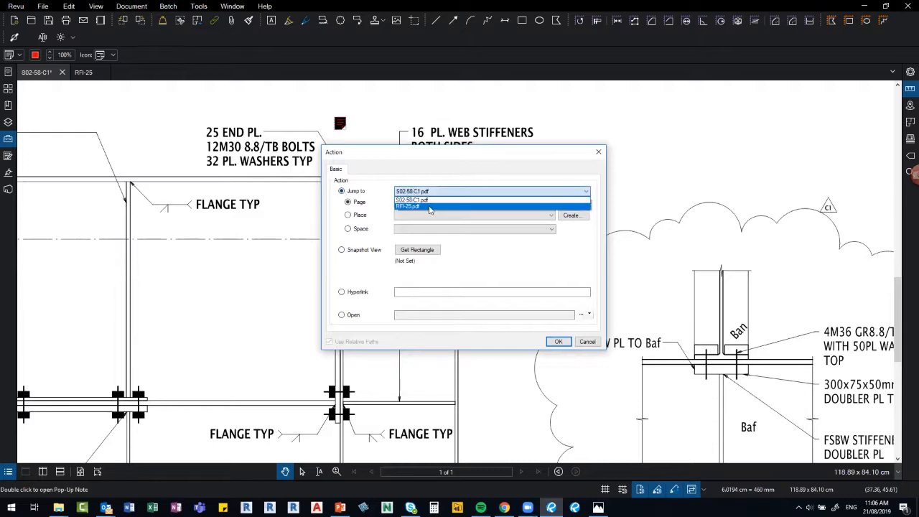
{"action": "left_click", "coordinate": [429, 207]}
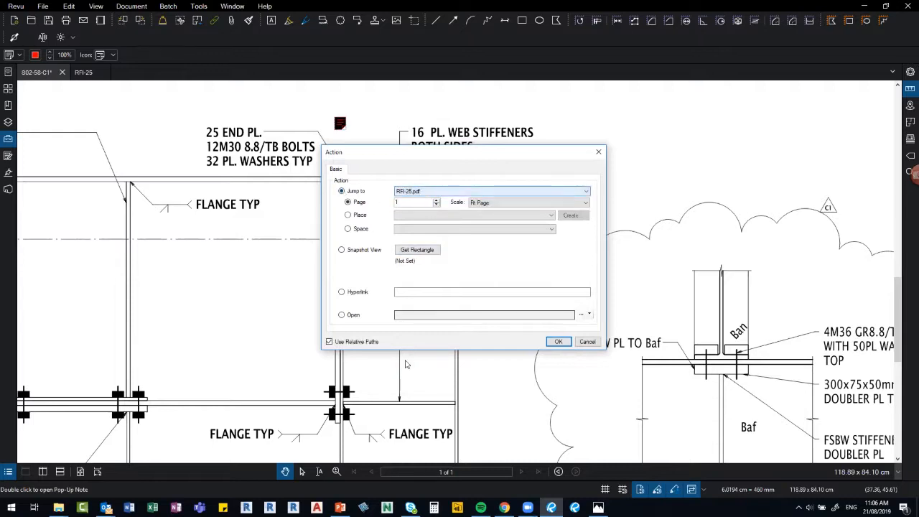
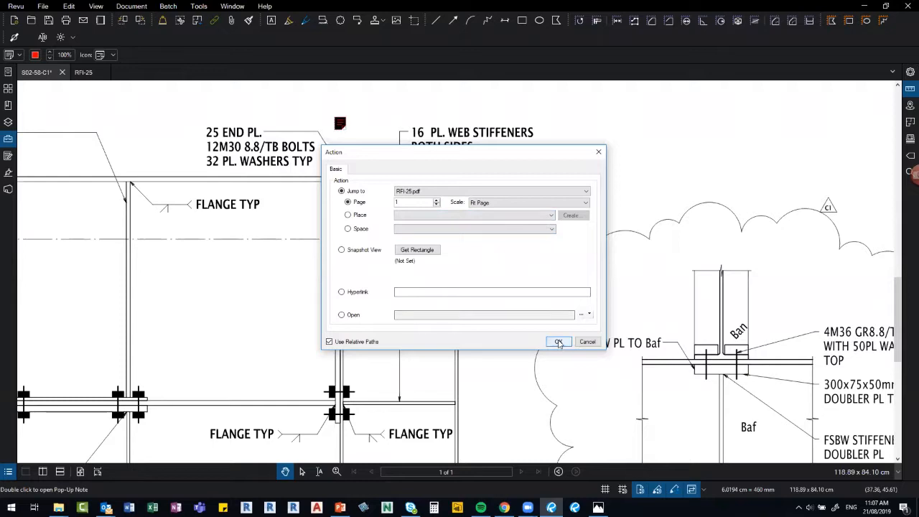
Confirm the link to page 1 of RFI-25.pdf and close the RFI-25 document.
{"action": "left_click", "coordinate": [559, 342]}
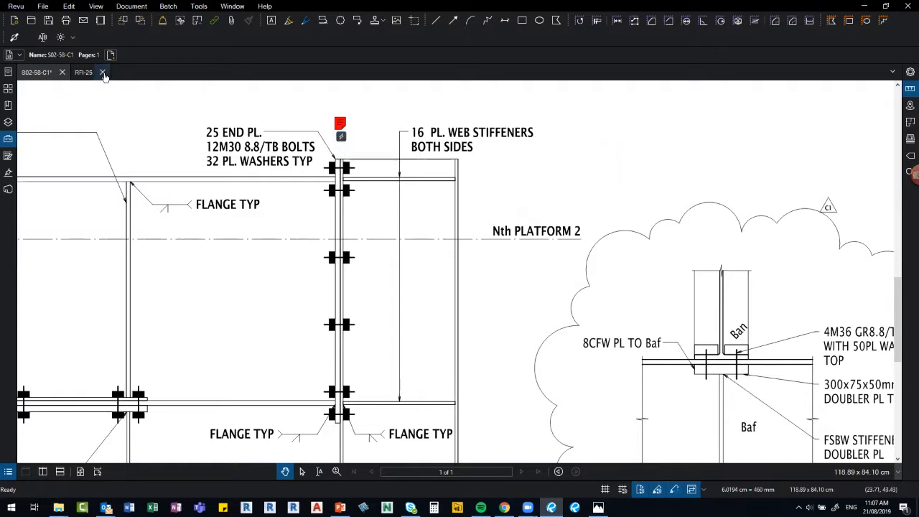
{"action": "left_click", "coordinate": [103, 73]}
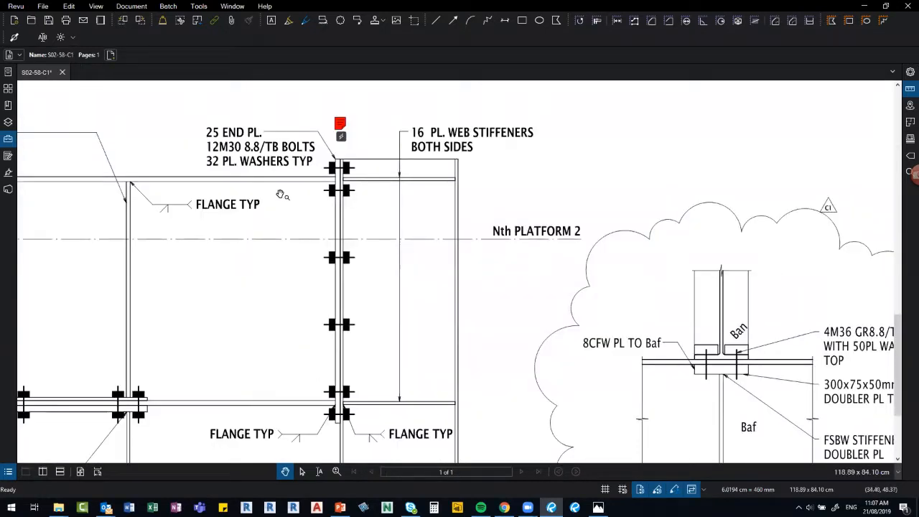
Try the first saved markup tool from the tool sets, then cancel it.
{"action": "scroll", "coordinate": [286, 240], "scroll_direction": "up", "scroll_amount": 3}
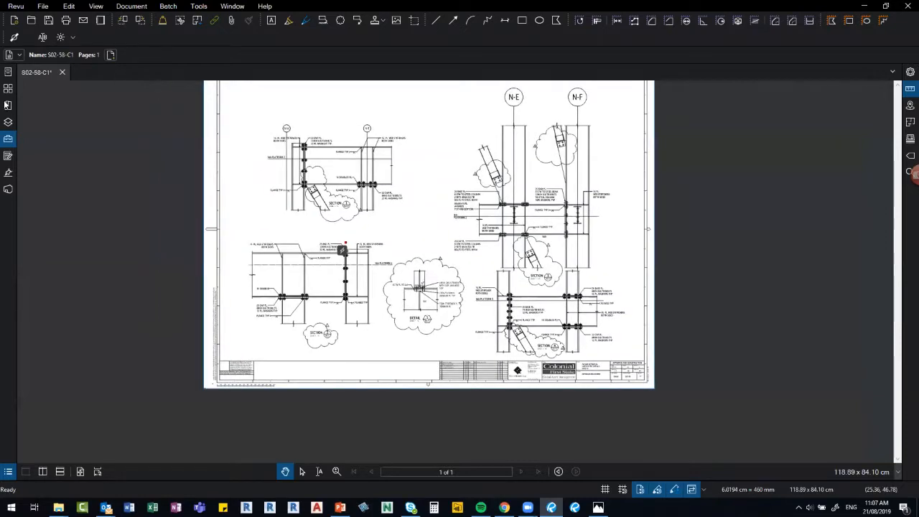
{"action": "left_click", "coordinate": [8, 140]}
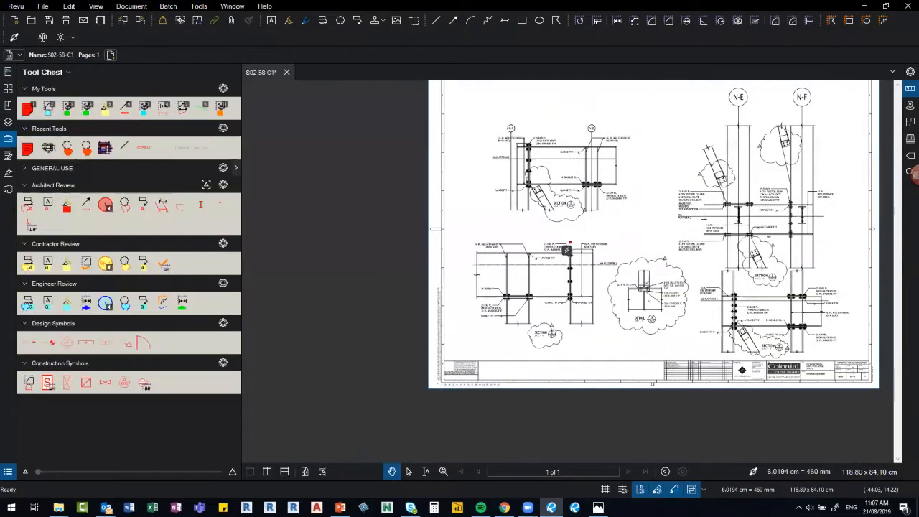
{"action": "left_click", "coordinate": [28, 108]}
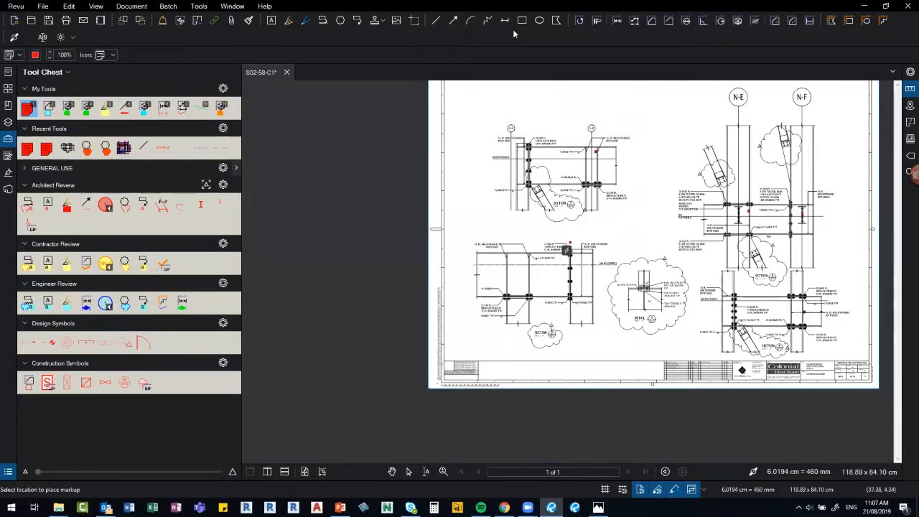
{"action": "key", "text": "Escape"}
Place a call-out reading CALL OUT, anchored at the Detail 5 bolted joint.
{"action": "left_click", "coordinate": [199, 6]}
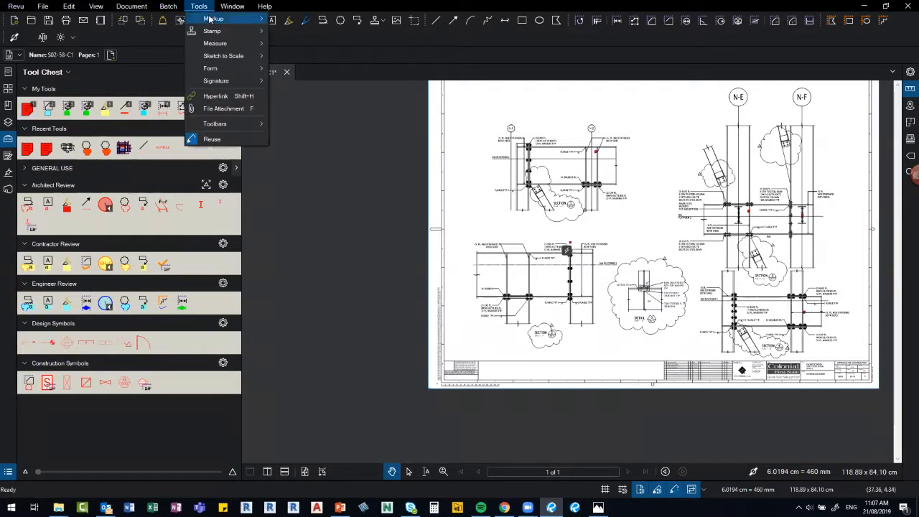
{"action": "mouse_move", "coordinate": [235, 16]}
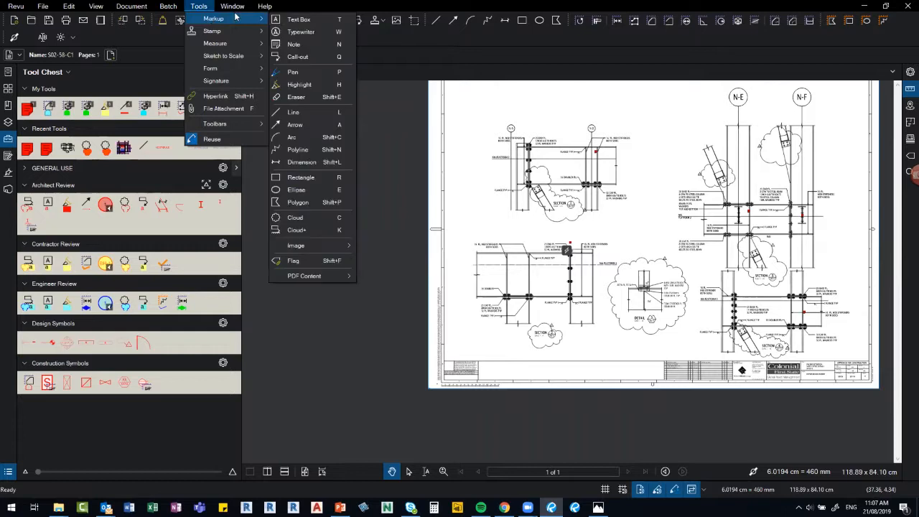
{"action": "left_click", "coordinate": [297, 57]}
{"action": "scroll", "coordinate": [626, 180], "scroll_direction": "up", "scroll_amount": 1}
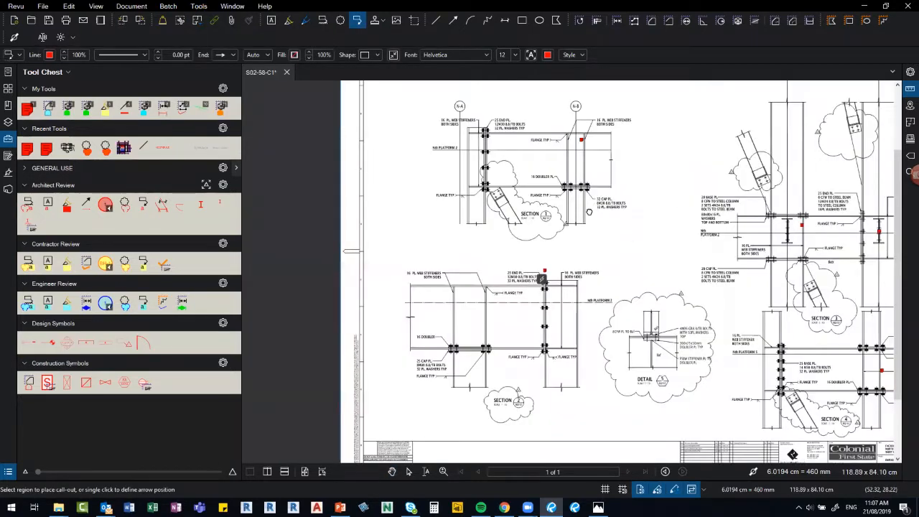
{"action": "scroll", "coordinate": [678, 368], "scroll_direction": "up", "scroll_amount": 1}
{"action": "scroll", "coordinate": [599, 389], "scroll_direction": "up", "scroll_amount": 1}
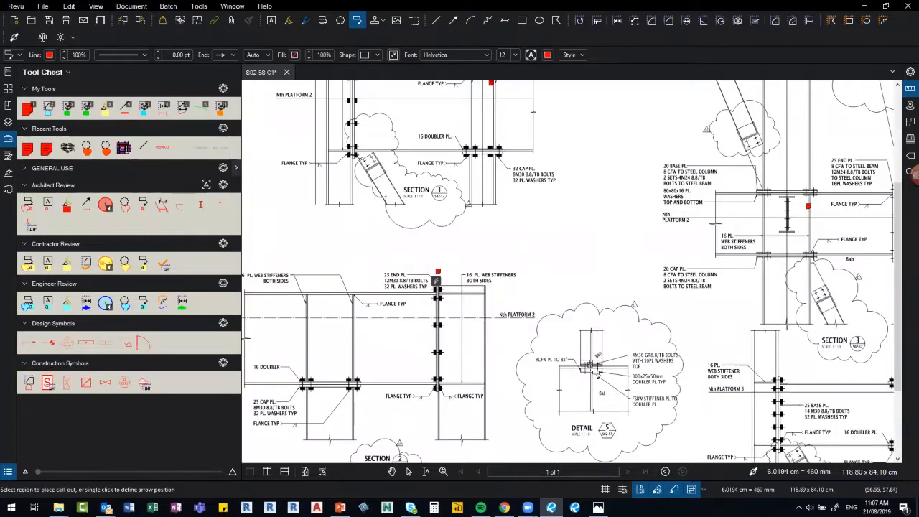
{"action": "left_click", "coordinate": [592, 369]}
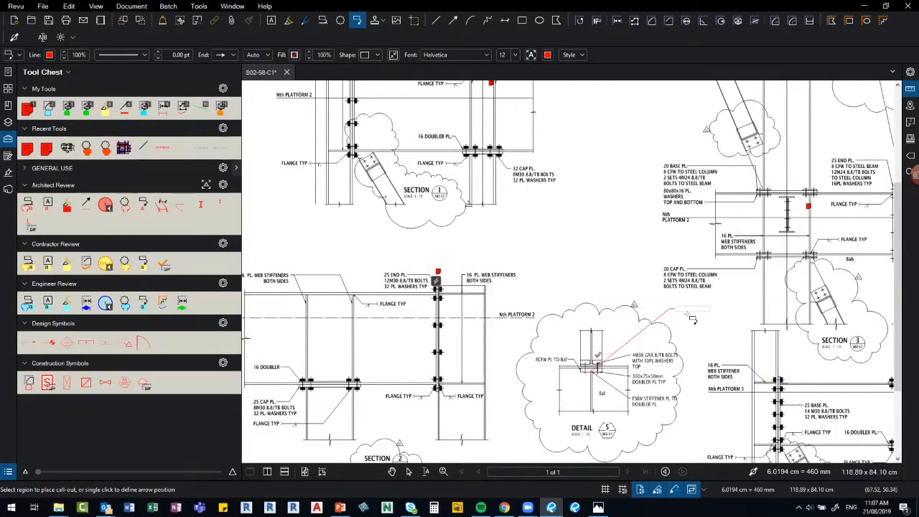
{"action": "left_click", "coordinate": [691, 318]}
{"action": "scroll", "coordinate": [692, 318], "scroll_direction": "up", "scroll_amount": 3}
{"action": "type", "text": "CALL"}
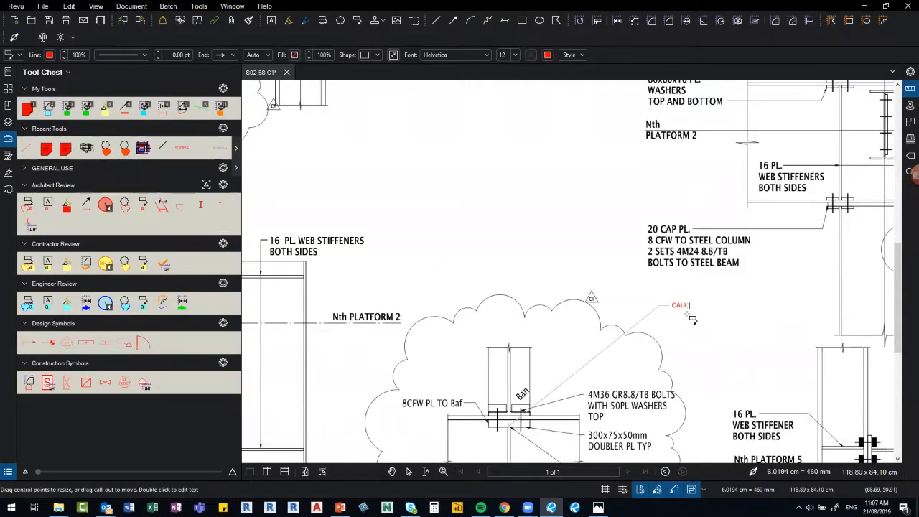
{"action": "left_click", "coordinate": [636, 295]}
{"action": "key", "text": "Escape"}
Add a second call-out leader reaching up-left toward Section 1.
{"action": "left_click", "coordinate": [684, 307]}
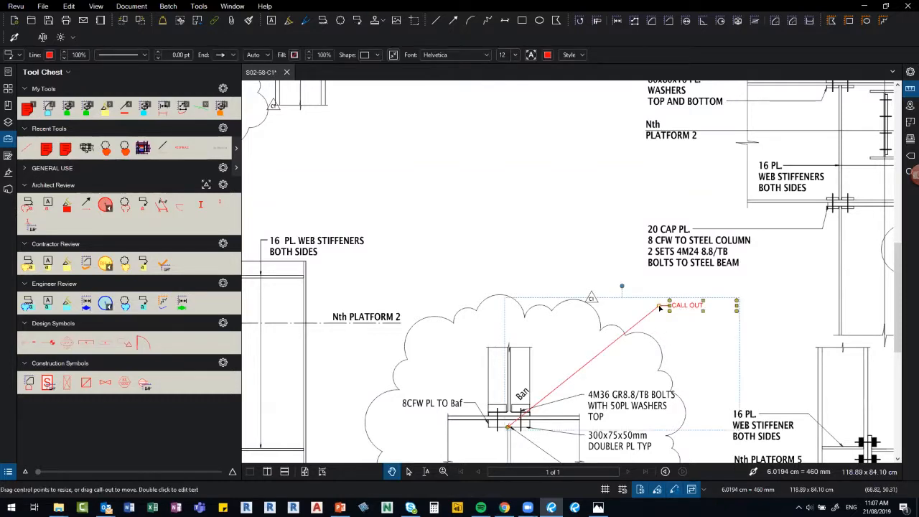
{"action": "right_click", "coordinate": [659, 308]}
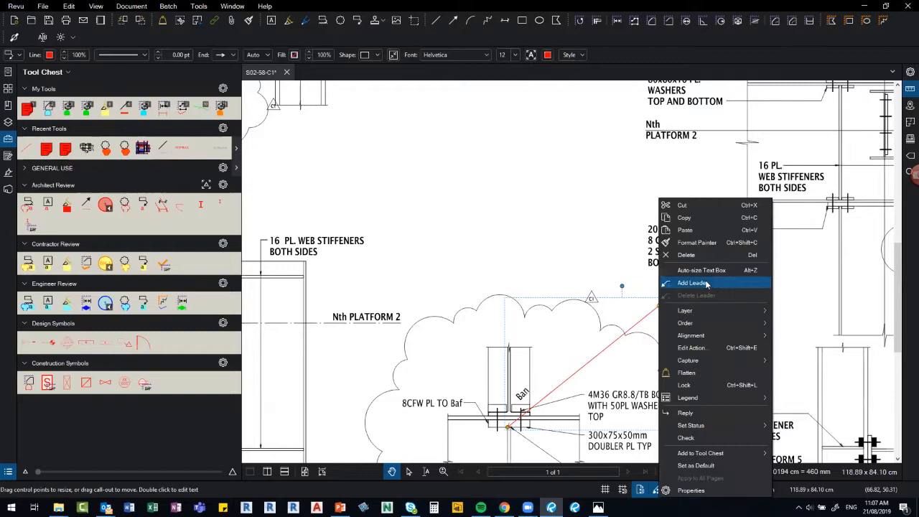
{"action": "left_click", "coordinate": [707, 284]}
{"action": "left_click", "coordinate": [328, 97]}
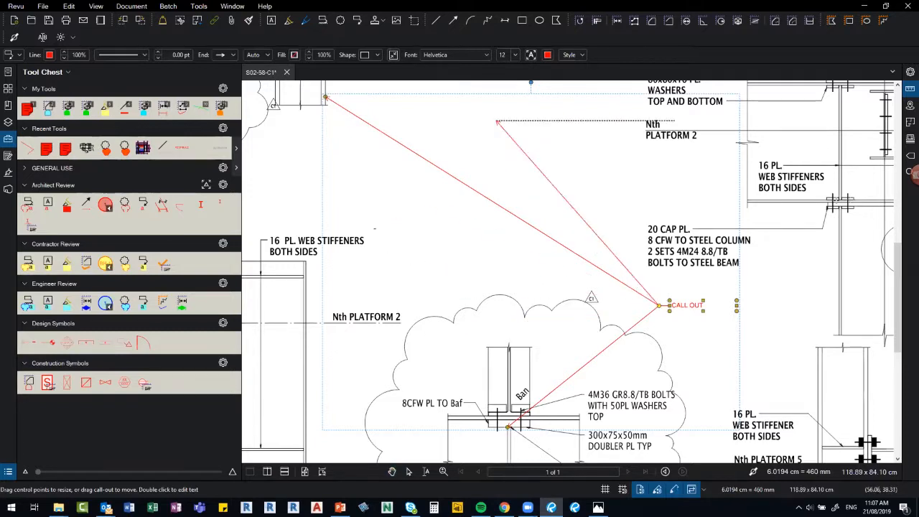
{"action": "left_click_drag", "start_coordinate": [853, 200], "coordinate": [841, 176]}
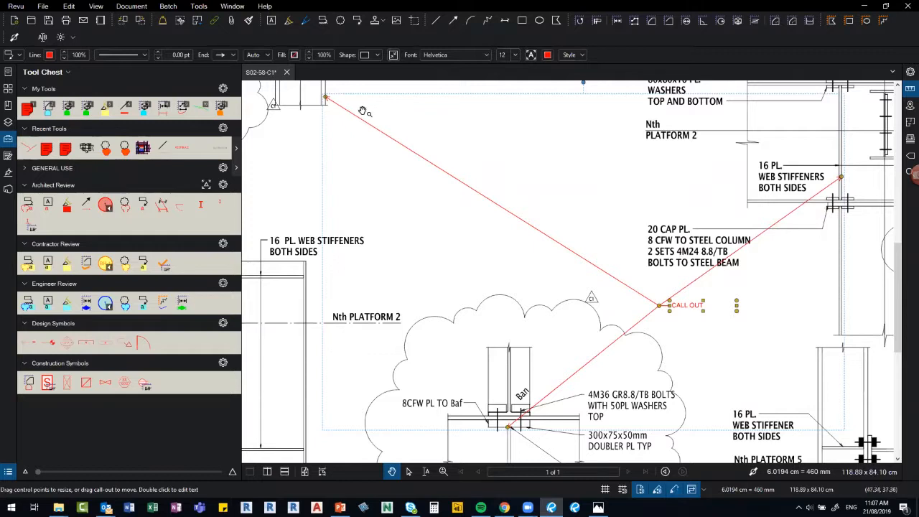
{"action": "left_click", "coordinate": [325, 98], "text": "shift"}
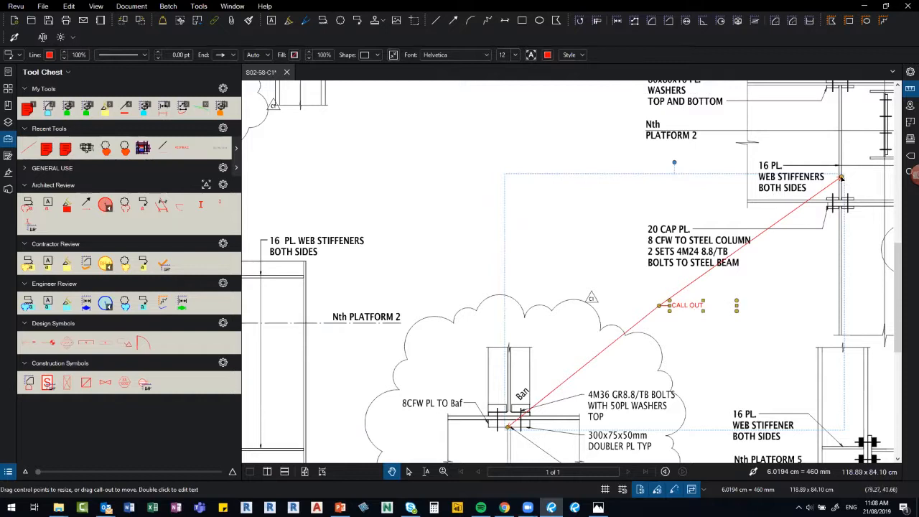
{"action": "left_click_drag", "start_coordinate": [842, 178], "coordinate": [332, 97]}
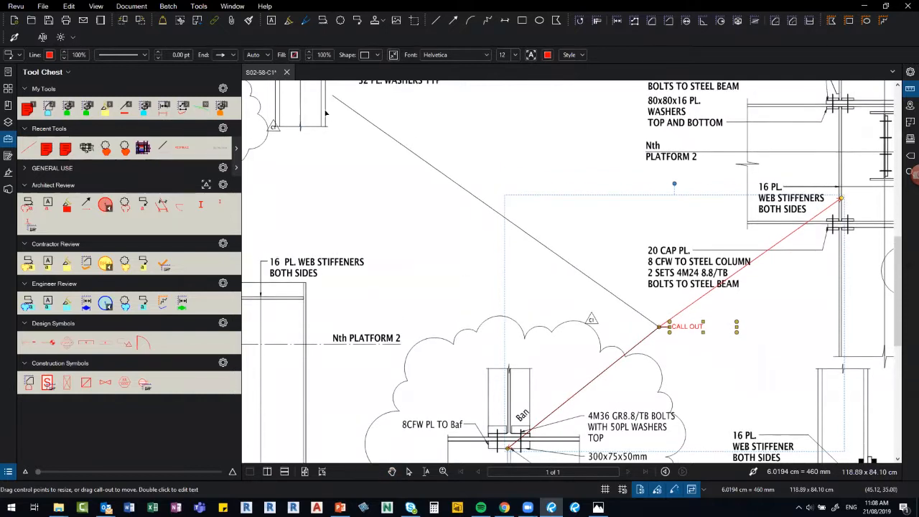
{"action": "left_click", "coordinate": [518, 212]}
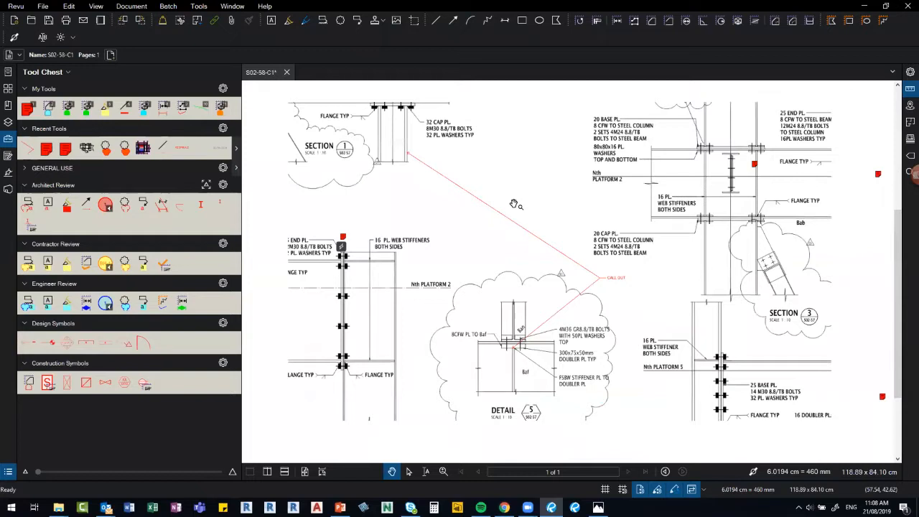
Open the Markups List and widen its Date column to show full timestamps.
{"action": "scroll", "coordinate": [519, 211], "scroll_direction": "down", "scroll_amount": 2}
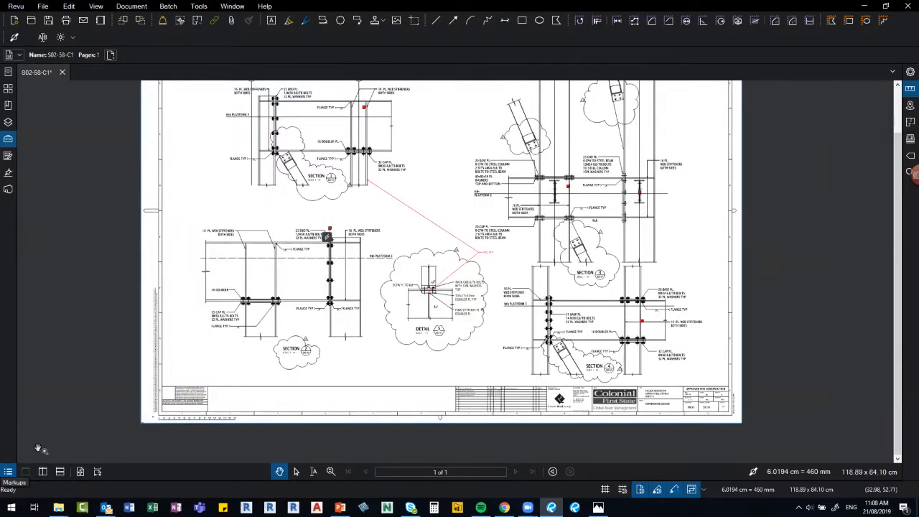
{"action": "left_click", "coordinate": [9, 472]}
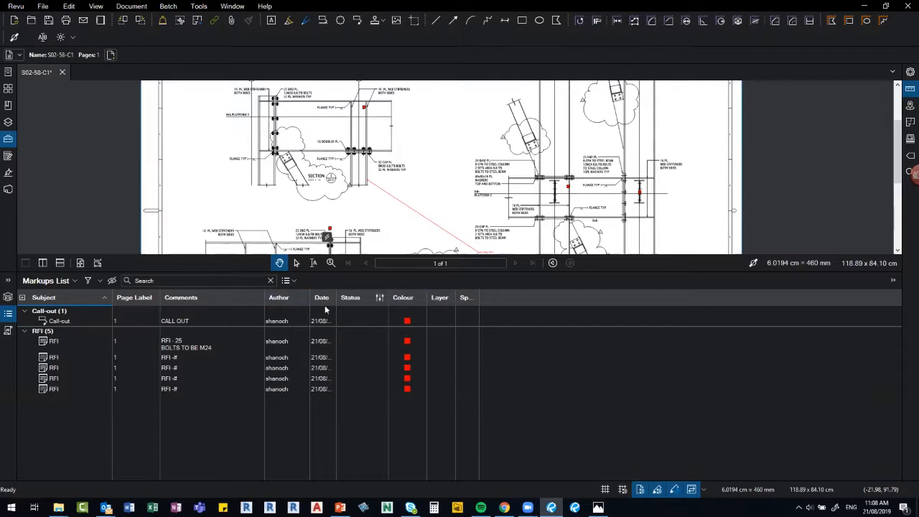
{"action": "left_click_drag", "start_coordinate": [337, 297], "coordinate": [386, 303]}
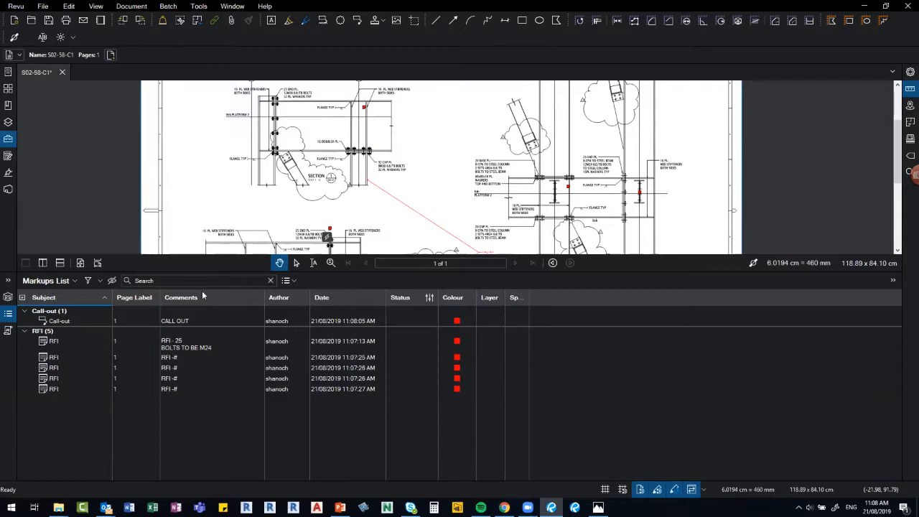
Search the markups for RFI, jump to the RFI - 25 note, then close the list.
{"action": "left_click", "coordinate": [177, 281]}
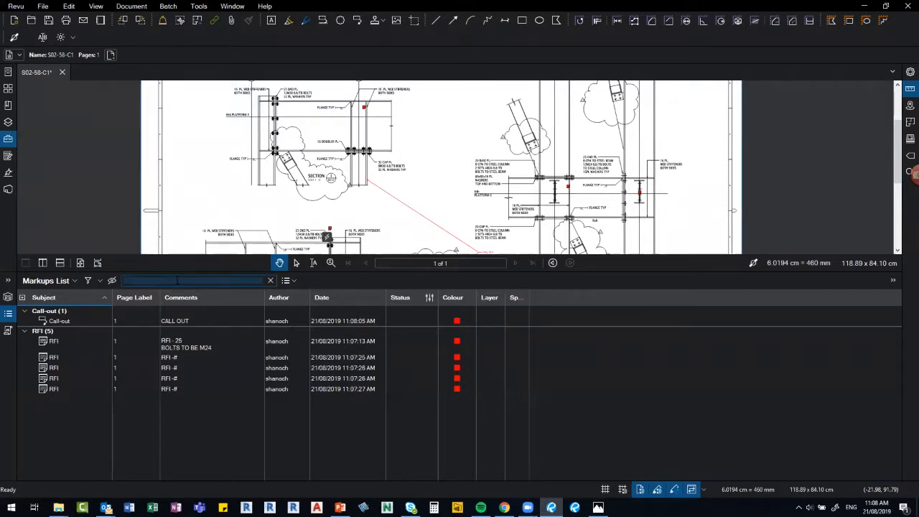
{"action": "type", "text": "RFI"}
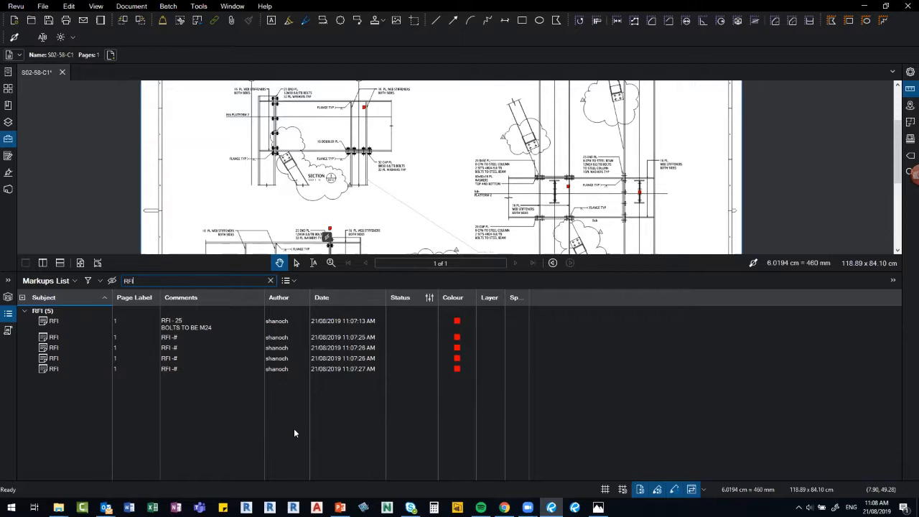
{"action": "left_click", "coordinate": [173, 324]}
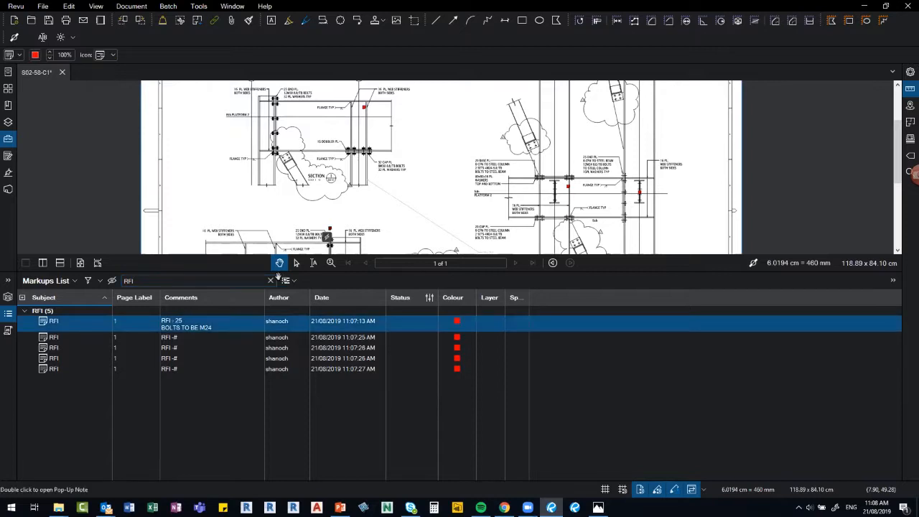
{"action": "scroll", "coordinate": [614, 223], "scroll_direction": "down", "scroll_amount": 1}
{"action": "scroll", "coordinate": [614, 224], "scroll_direction": "down", "scroll_amount": 1}
{"action": "scroll", "coordinate": [344, 180], "scroll_direction": "up", "scroll_amount": 4}
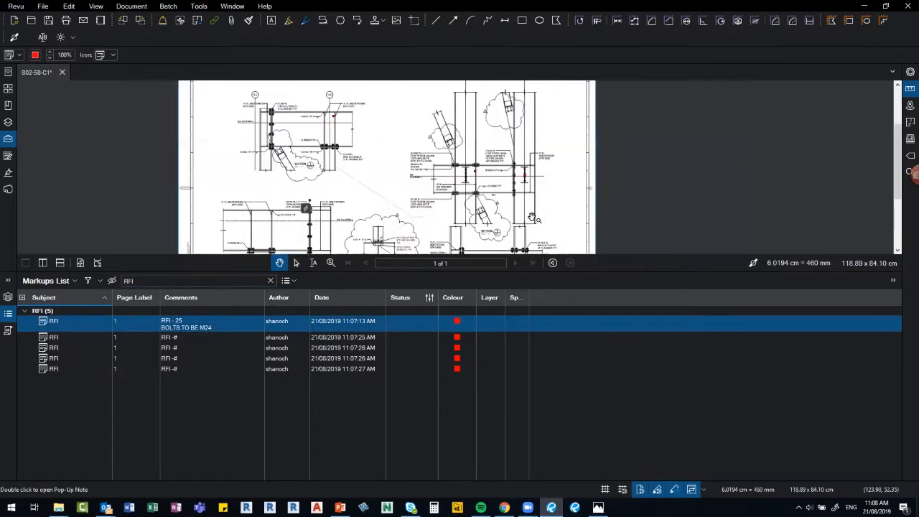
{"action": "left_click", "coordinate": [215, 215]}
{"action": "left_click", "coordinate": [179, 325]}
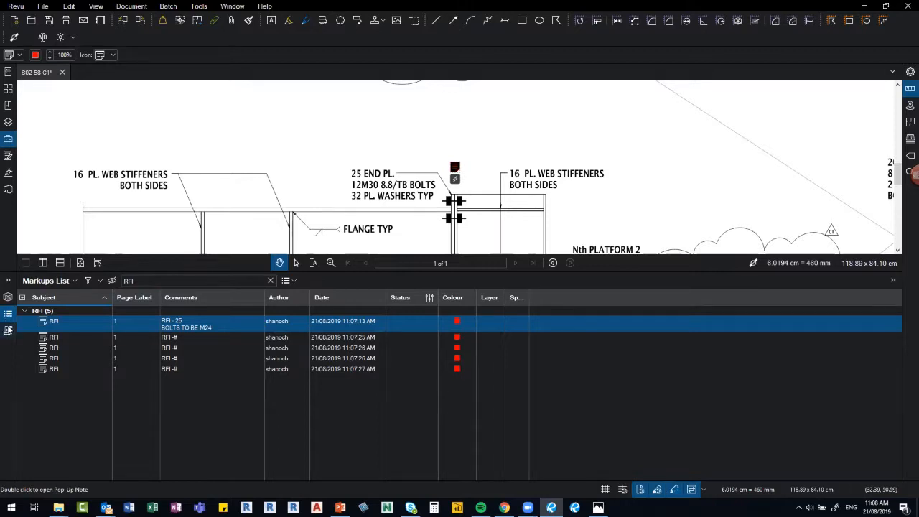
{"action": "left_click", "coordinate": [229, 209]}
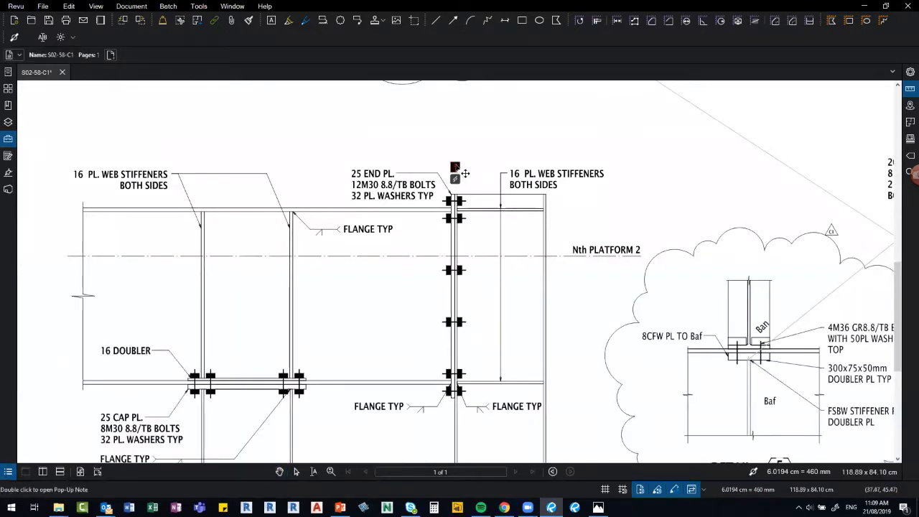
Follow the RFI - 25 note's link to reopen the signed RFI-25 form and view its signatures.
{"action": "double_click", "coordinate": [455, 169]}
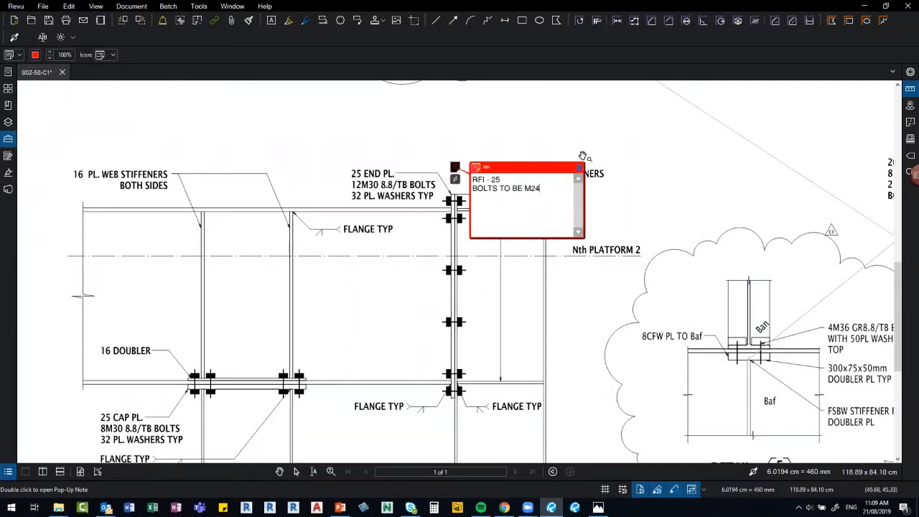
{"action": "left_click", "coordinate": [457, 179]}
{"action": "double_click", "coordinate": [457, 179]}
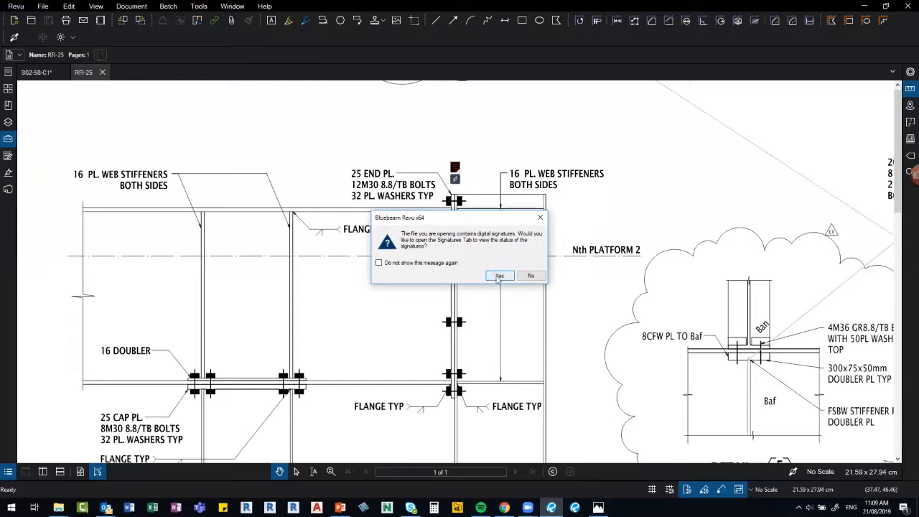
{"action": "left_click", "coordinate": [499, 275]}
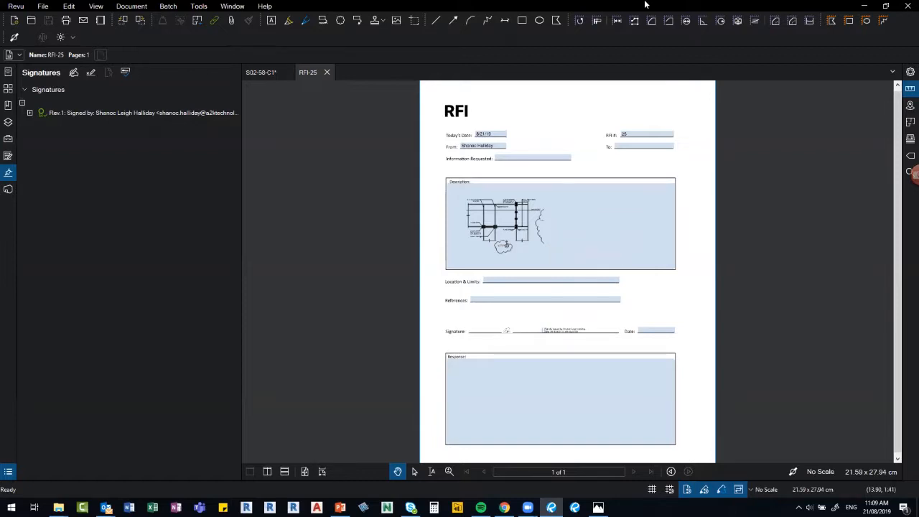
Close RFI-25, zoom out to the full S02-58-C1 sheet, and hide the Signatures panel.
{"action": "key", "text": "ctrl+w"}
{"action": "scroll", "coordinate": [459, 244], "scroll_direction": "down", "scroll_amount": 1}
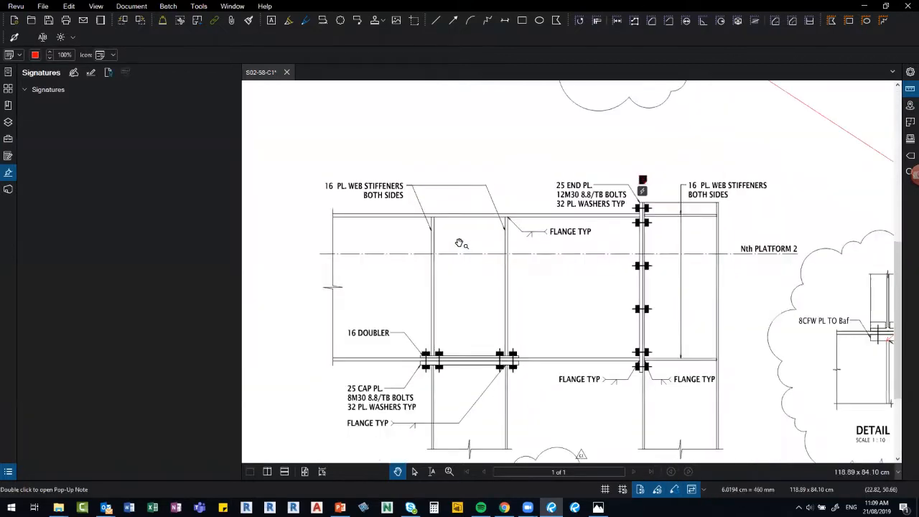
{"action": "scroll", "coordinate": [460, 243], "scroll_direction": "down", "scroll_amount": 1}
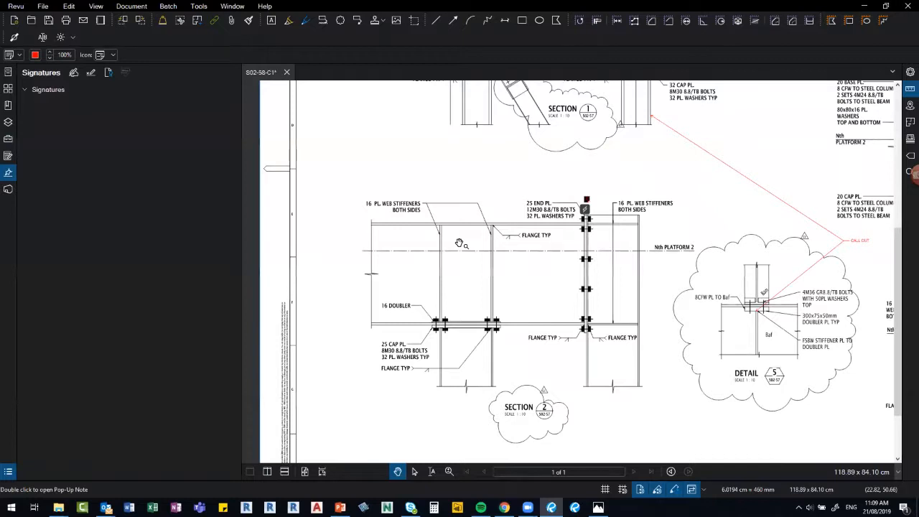
{"action": "scroll", "coordinate": [465, 246], "scroll_direction": "down", "scroll_amount": 2}
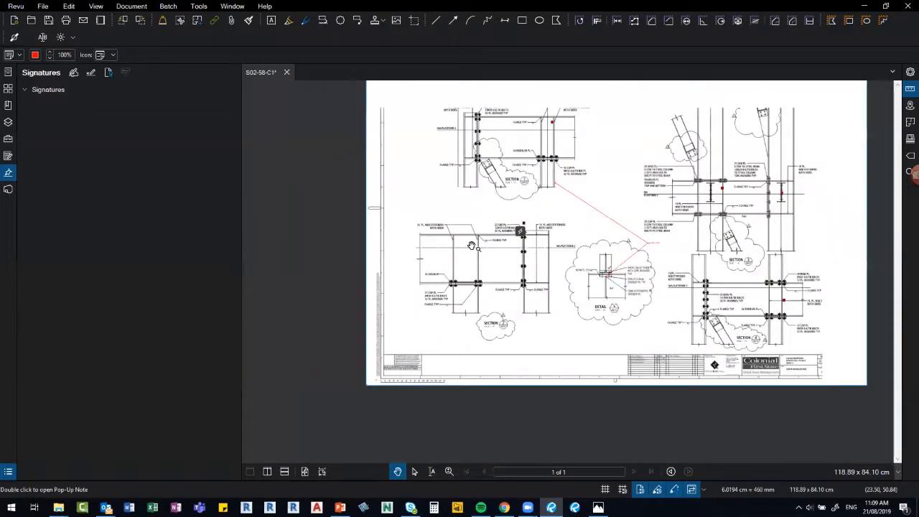
{"action": "scroll", "coordinate": [472, 246], "scroll_direction": "up", "scroll_amount": 1}
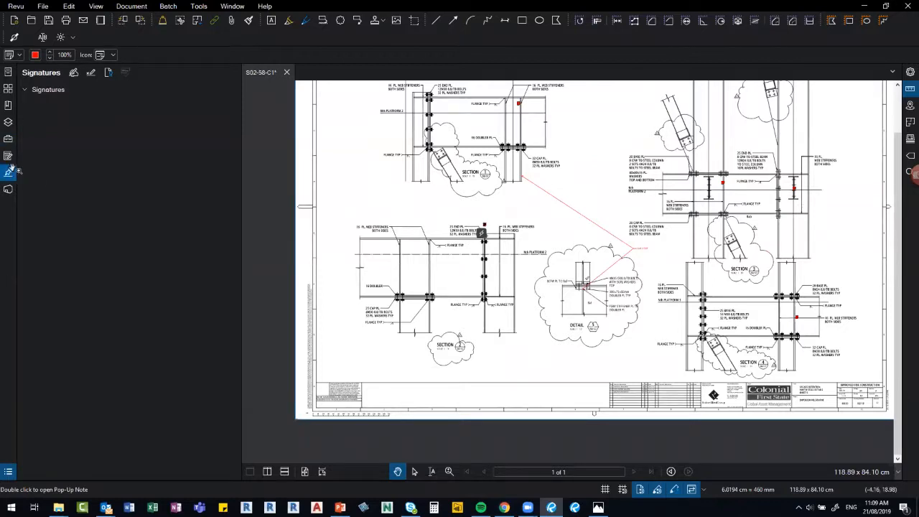
{"action": "key", "text": "F4"}
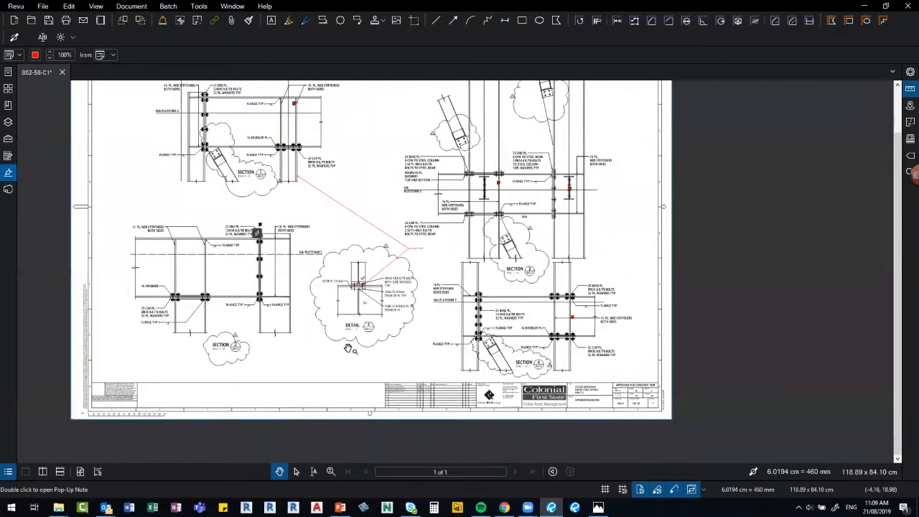
{"action": "scroll", "coordinate": [350, 349], "scroll_direction": "down", "scroll_amount": 1}
{"action": "scroll", "coordinate": [350, 349], "scroll_direction": "up", "scroll_amount": 2}
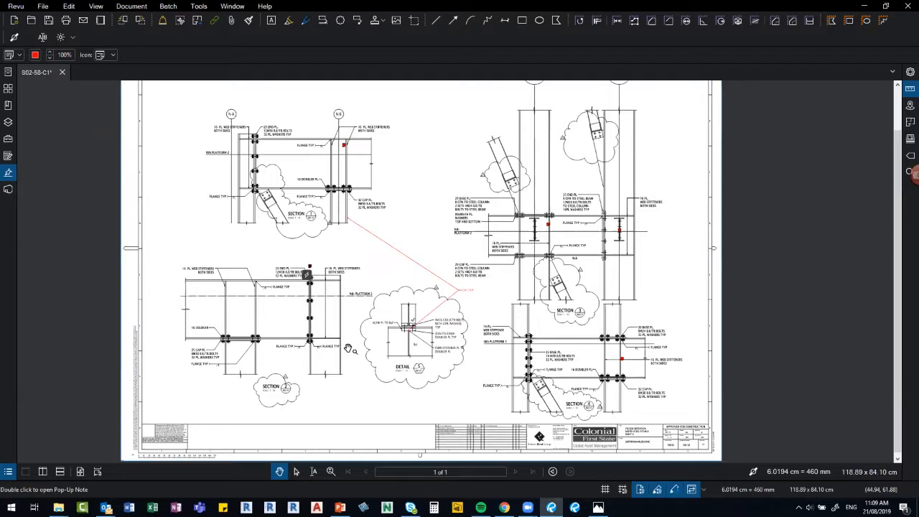
Open S02-58-C2.pdf in a new tab, then return to S02-58-C1 and show its markups.
{"action": "left_click", "coordinate": [31, 22]}
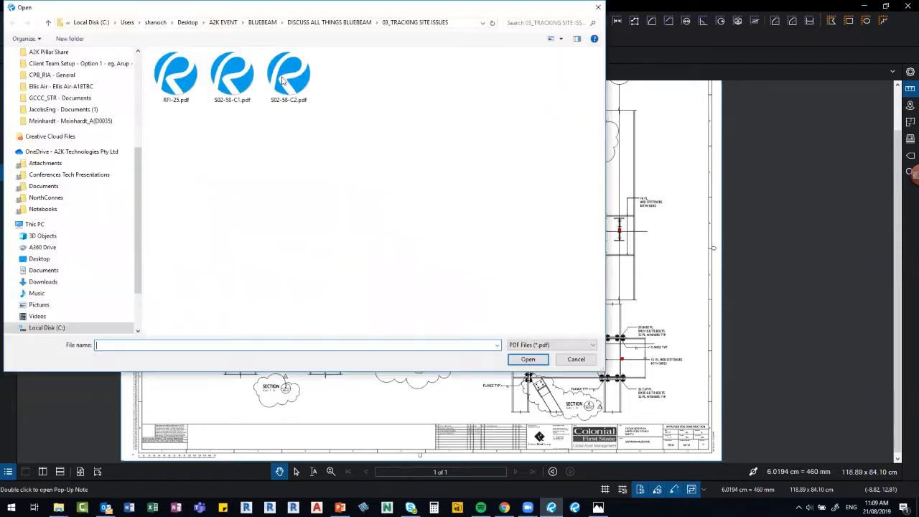
{"action": "left_click", "coordinate": [293, 79]}
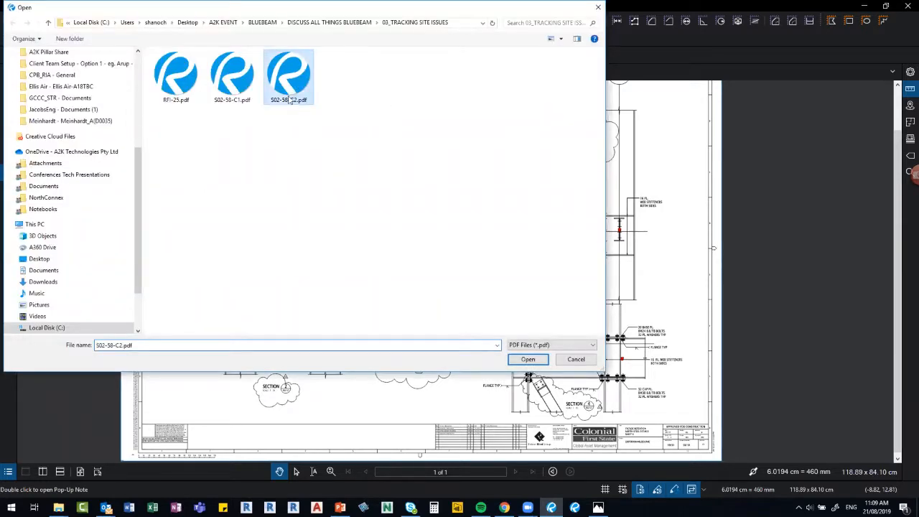
{"action": "key", "text": "Return"}
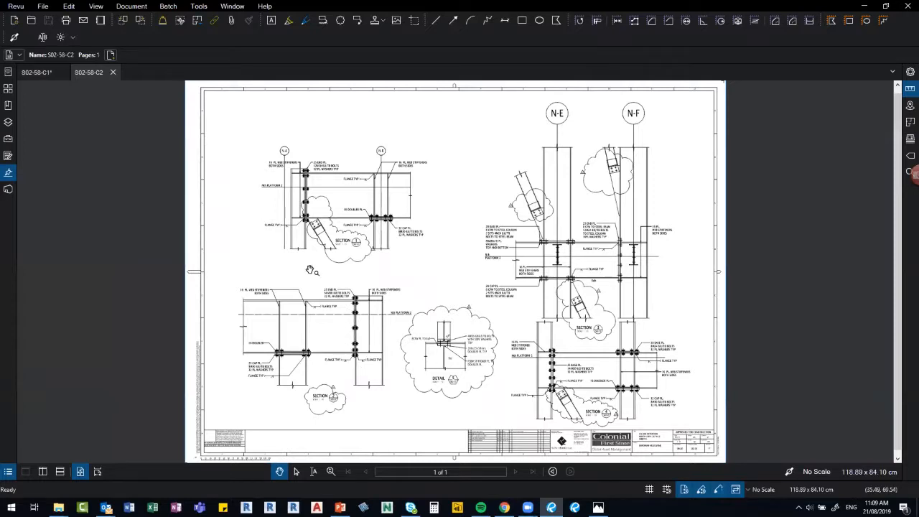
{"action": "scroll", "coordinate": [307, 267], "scroll_direction": "up", "scroll_amount": 1}
{"action": "scroll", "coordinate": [308, 200], "scroll_direction": "up", "scroll_amount": 3}
{"action": "scroll", "coordinate": [313, 200], "scroll_direction": "up", "scroll_amount": 1}
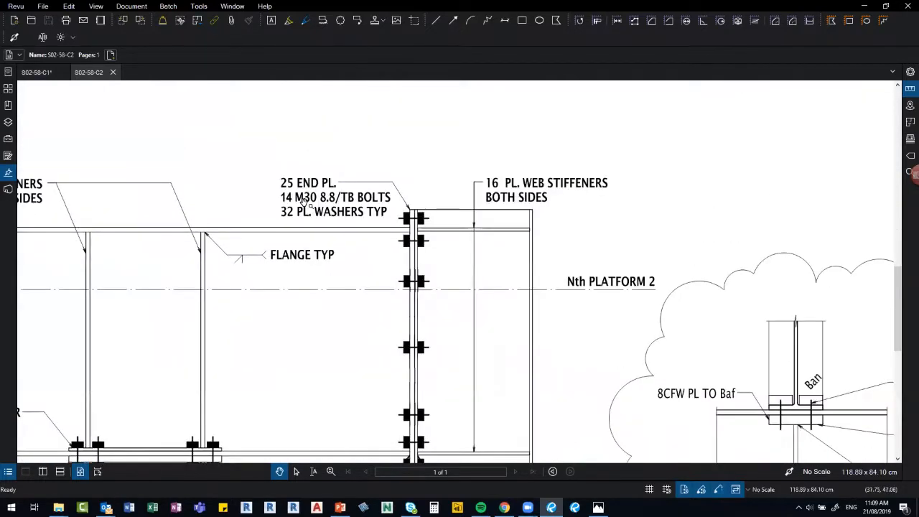
{"action": "scroll", "coordinate": [304, 205], "scroll_direction": "down", "scroll_amount": 1}
{"action": "scroll", "coordinate": [302, 205], "scroll_direction": "down", "scroll_amount": 2}
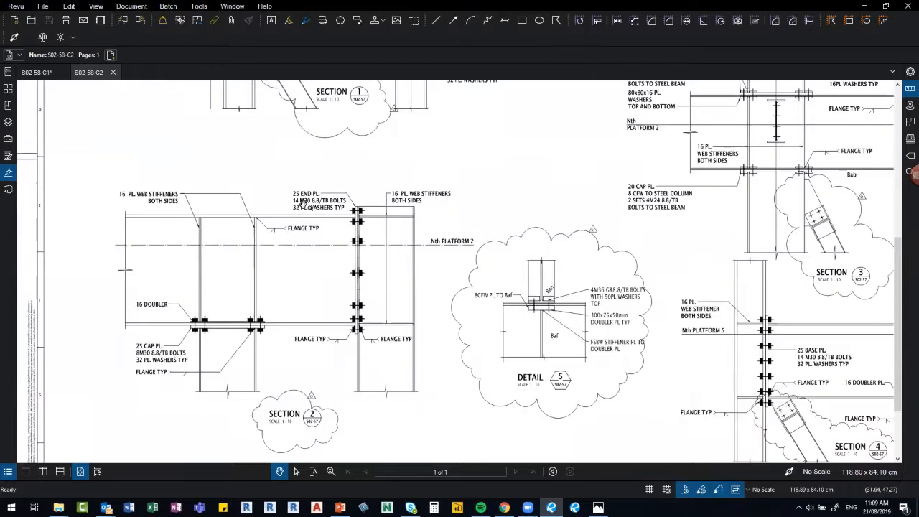
{"action": "scroll", "coordinate": [304, 204], "scroll_direction": "down", "scroll_amount": 1}
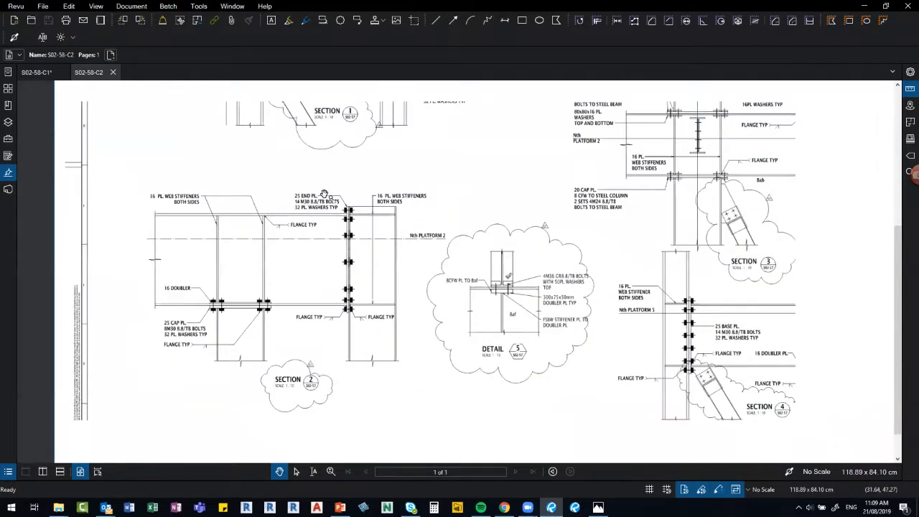
{"action": "scroll", "coordinate": [325, 195], "scroll_direction": "down", "scroll_amount": 1}
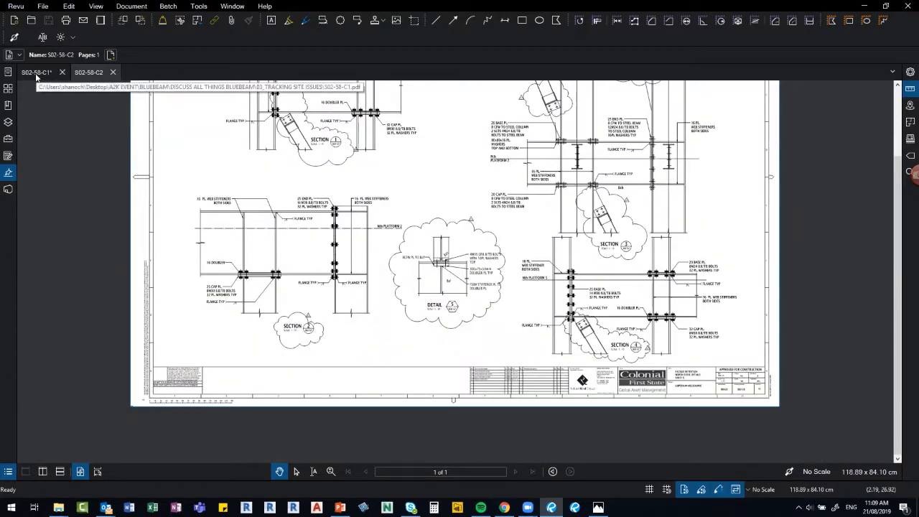
{"action": "left_click", "coordinate": [36, 74]}
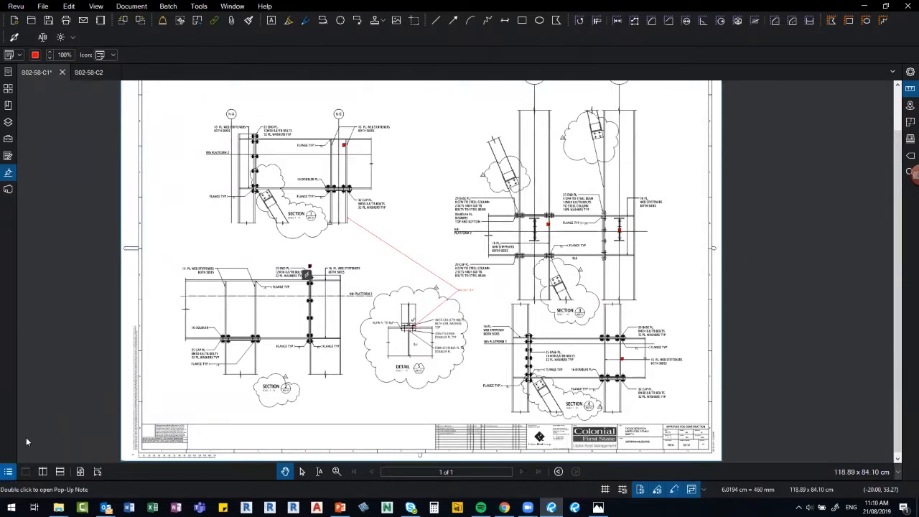
{"action": "left_click", "coordinate": [8, 471]}
Export the S02-58-C1 markups as S02-58-C1.bax, then switch to S02-58-C2.
{"action": "left_click", "coordinate": [74, 281]}
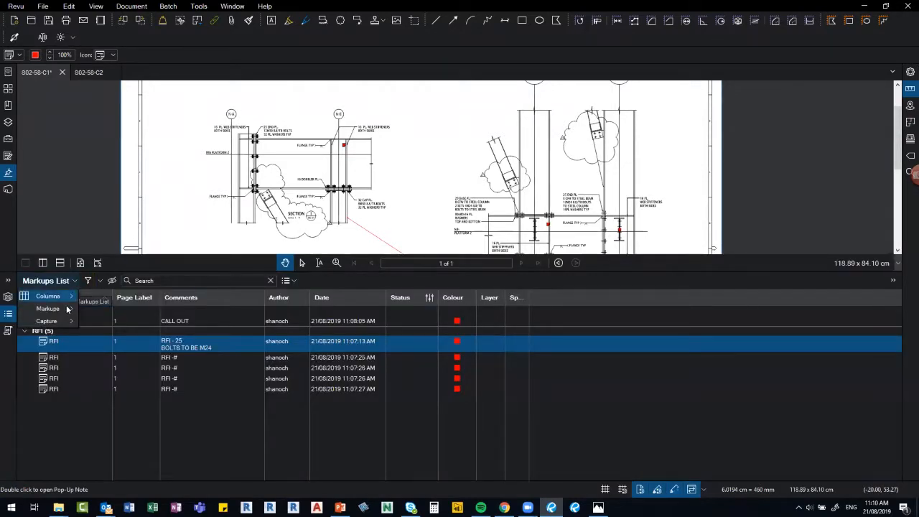
{"action": "mouse_move", "coordinate": [66, 309]}
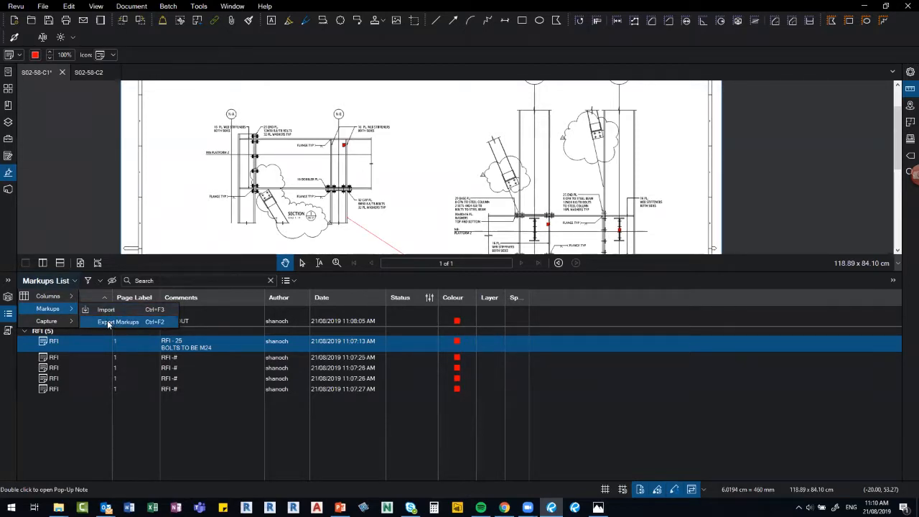
{"action": "left_click", "coordinate": [110, 320]}
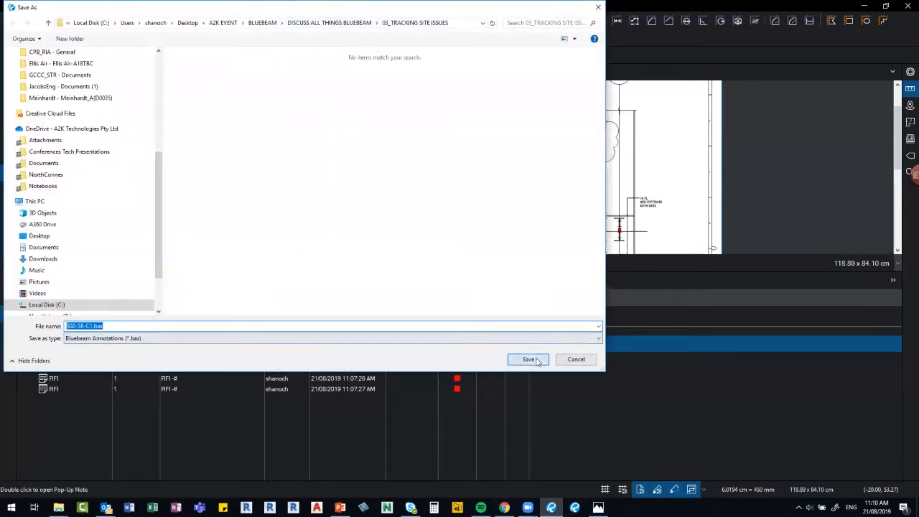
{"action": "key", "text": "Return"}
{"action": "left_click", "coordinate": [86, 72]}
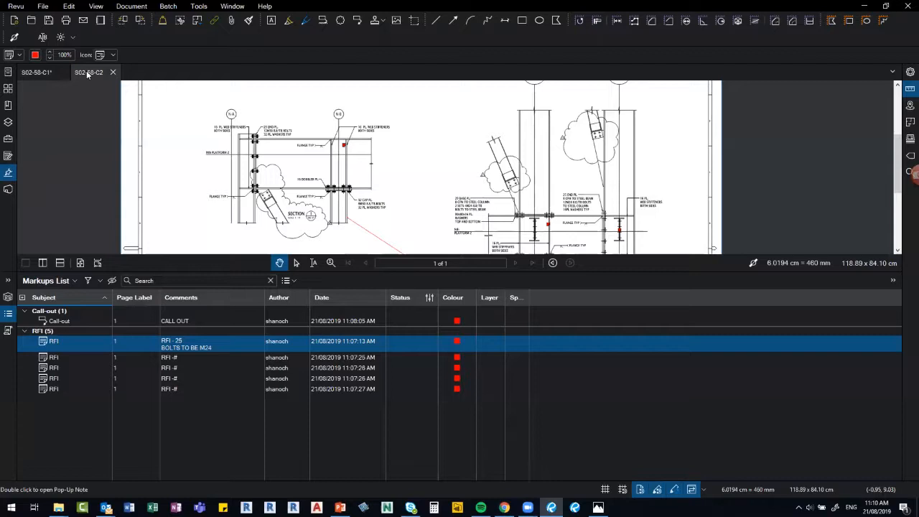
Import S02-58-C1.bax into S02-58-C2 and pan to check the imported call-out and RFI markups.
{"action": "left_click", "coordinate": [74, 281]}
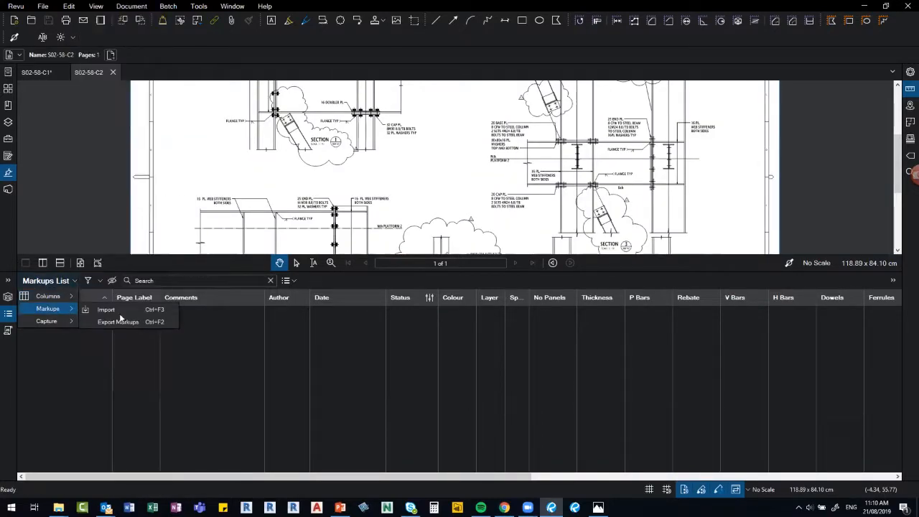
{"action": "left_click", "coordinate": [115, 309]}
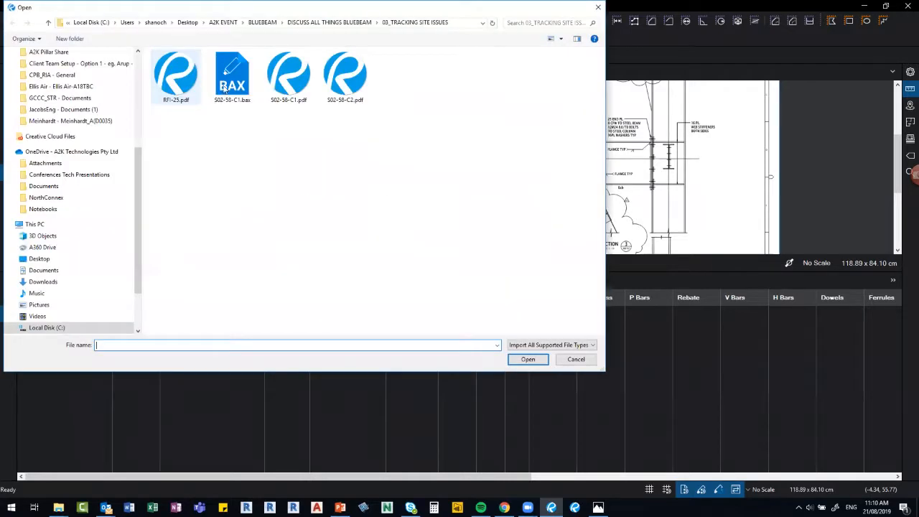
{"action": "double_click", "coordinate": [225, 89]}
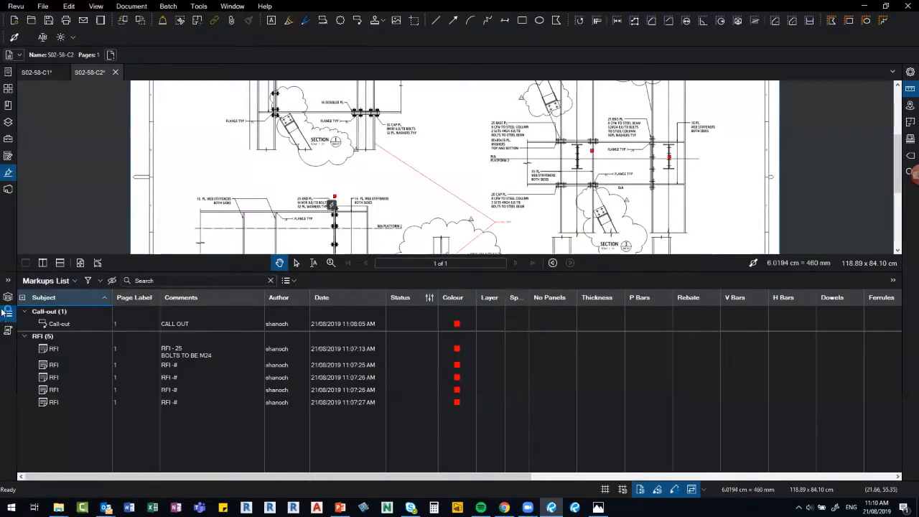
{"action": "left_click", "coordinate": [8, 313]}
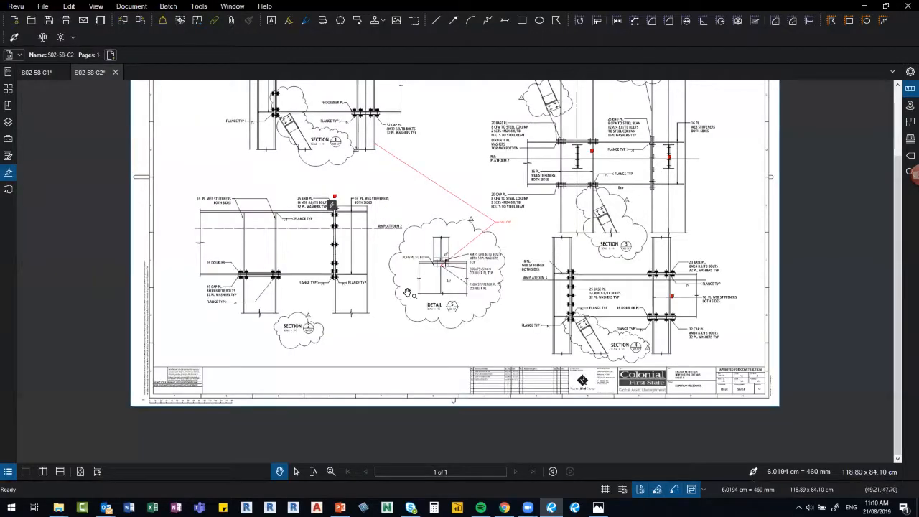
{"action": "left_click_drag", "start_coordinate": [401, 154], "coordinate": [417, 229]}
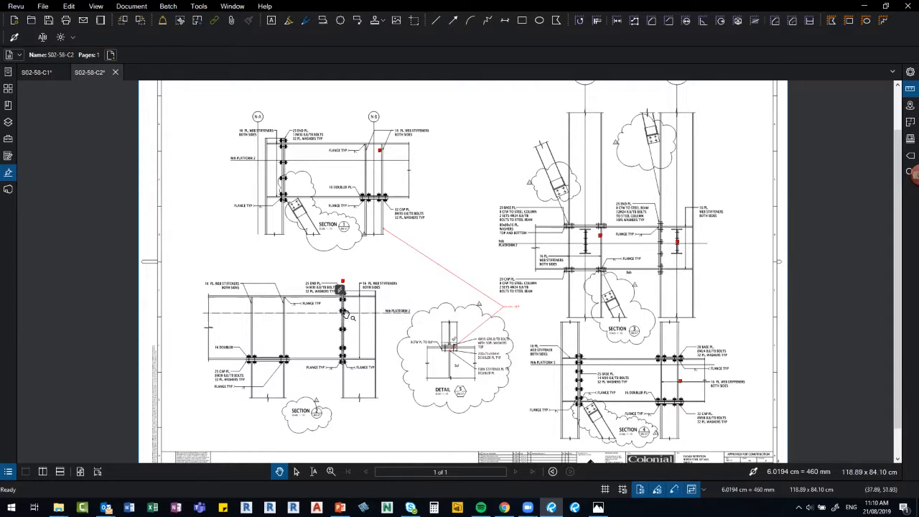
{"action": "scroll", "coordinate": [343, 314], "scroll_direction": "up", "scroll_amount": 2}
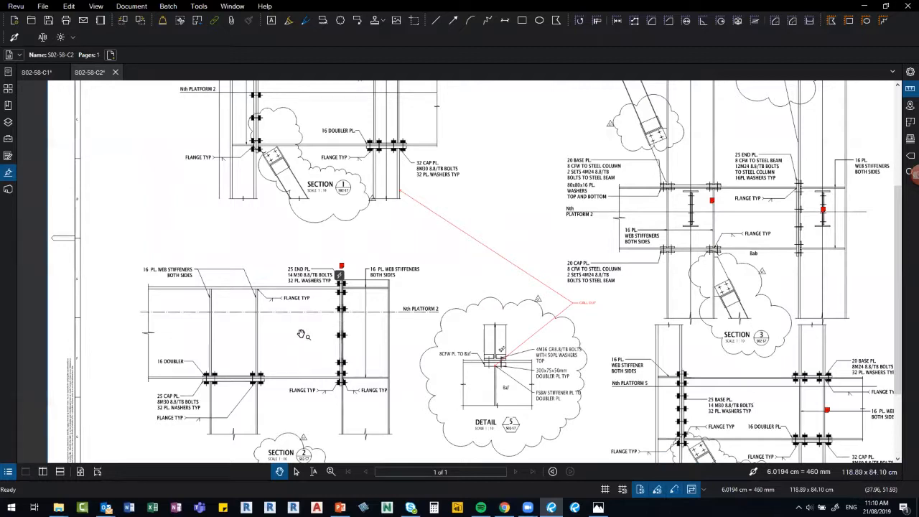
{"action": "scroll", "coordinate": [345, 314], "scroll_direction": "down", "scroll_amount": 2}
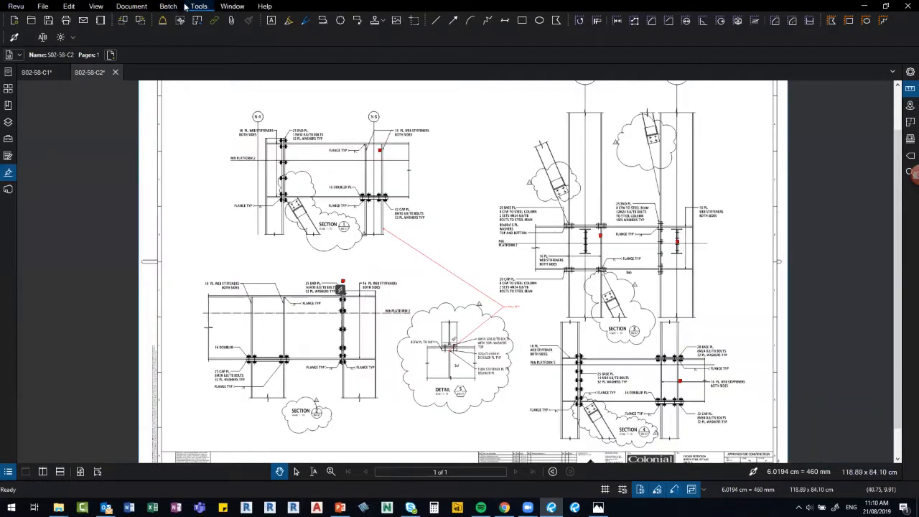
Place North_East End Elevation.jpg as an image left of the sheet centre.
{"action": "left_click", "coordinate": [173, 6]}
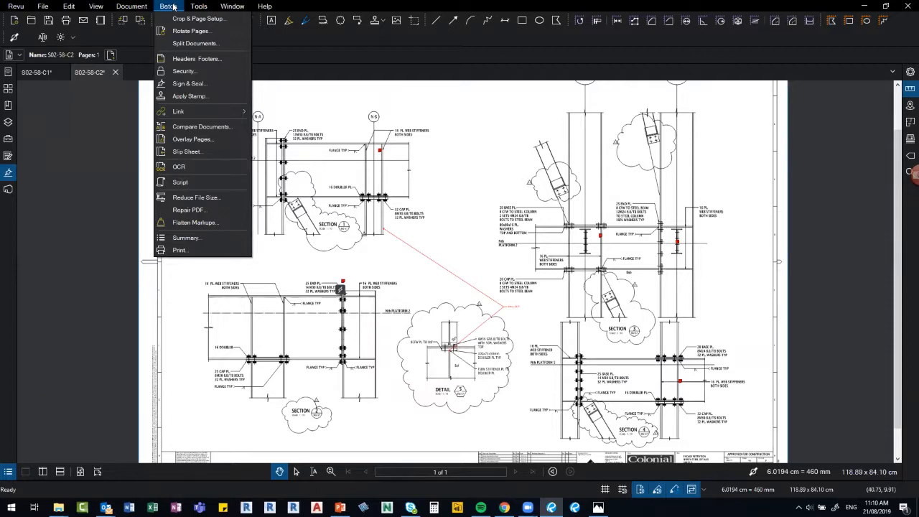
{"action": "mouse_move", "coordinate": [196, 6]}
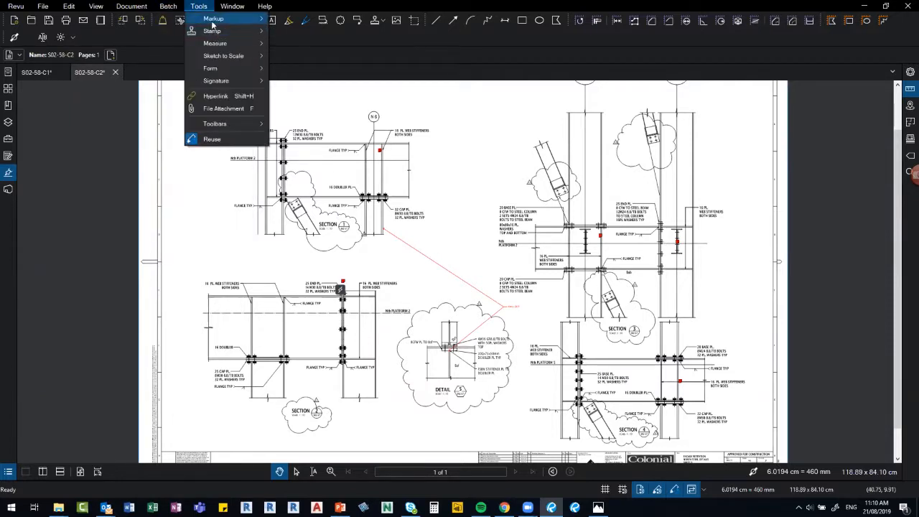
{"action": "left_click", "coordinate": [212, 24]}
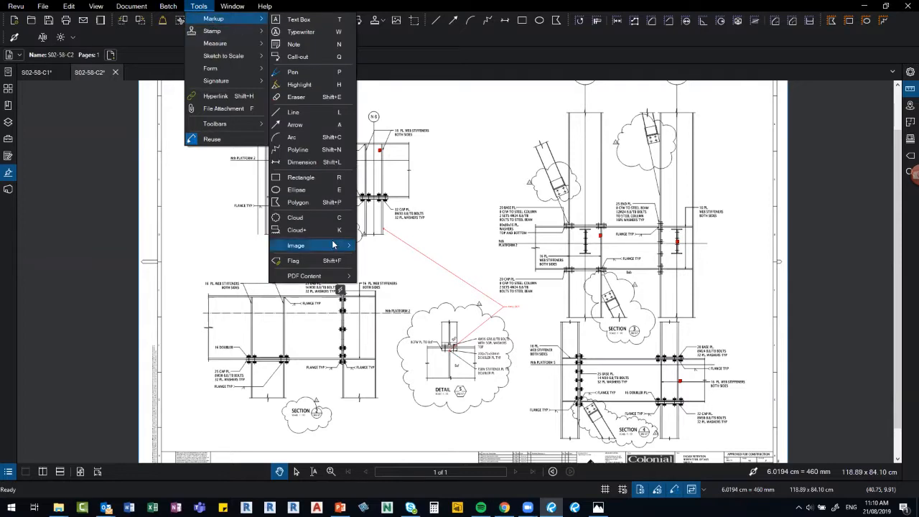
{"action": "mouse_move", "coordinate": [332, 245]}
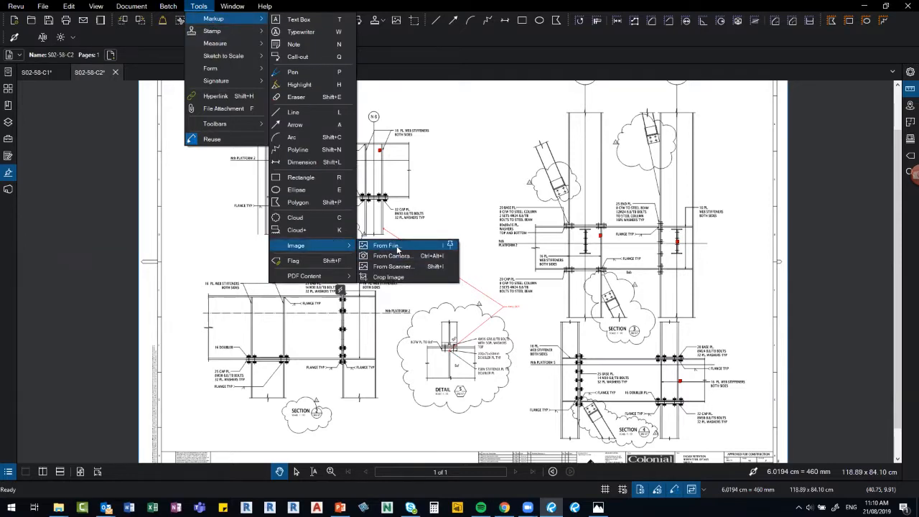
{"action": "left_click", "coordinate": [397, 247]}
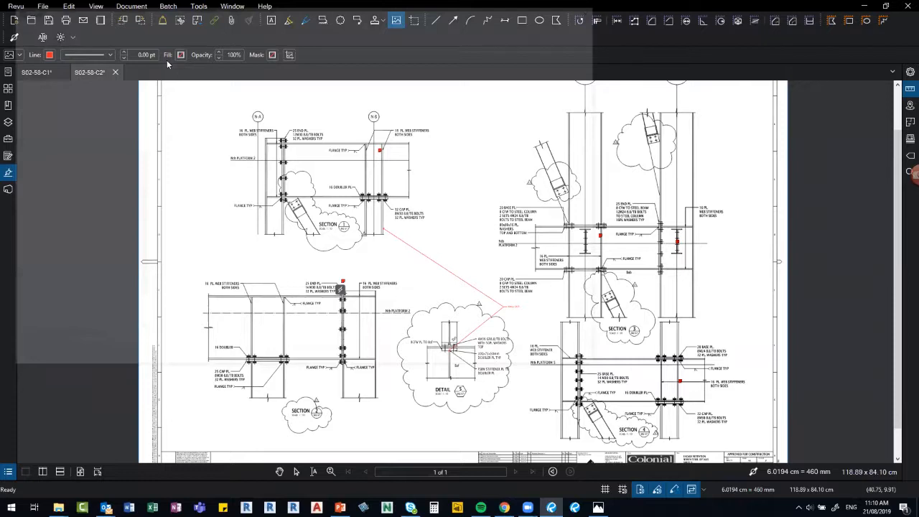
{"action": "left_click", "coordinate": [192, 85]}
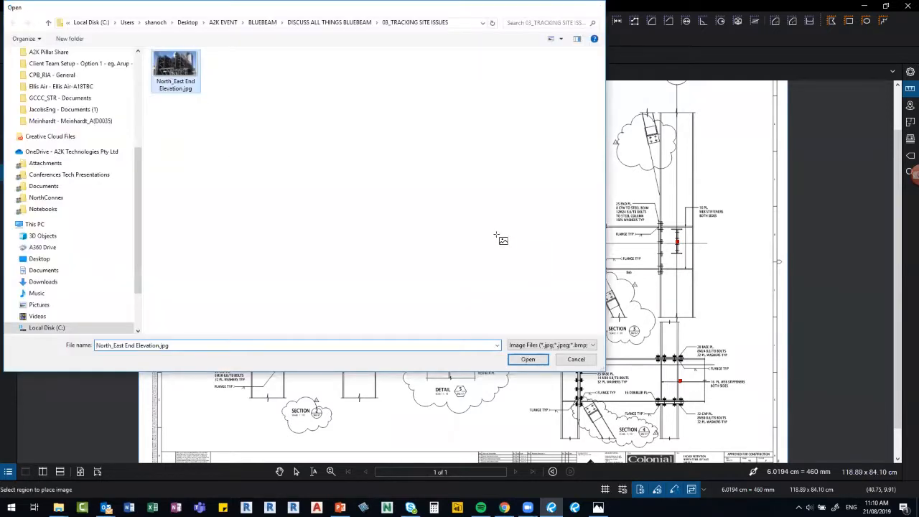
{"action": "key", "text": "Return"}
{"action": "mouse_move", "coordinate": [174, 214]}
{"action": "left_mouse_down"}
{"action": "mouse_move", "coordinate": [274, 327]}
{"action": "mouse_move", "coordinate": [294, 384]}
{"action": "left_mouse_up"}
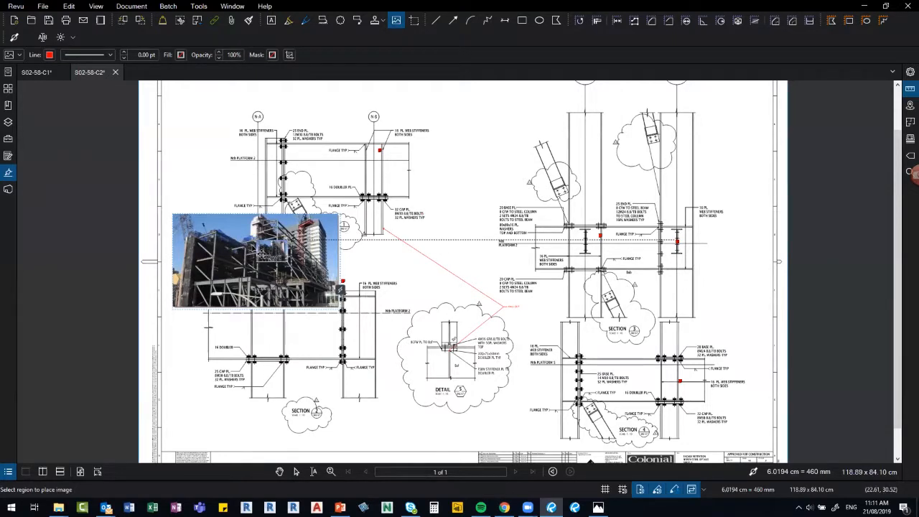
Try cropping the building photo, undo the crop, and move the photo lower-left.
{"action": "left_click", "coordinate": [262, 256]}
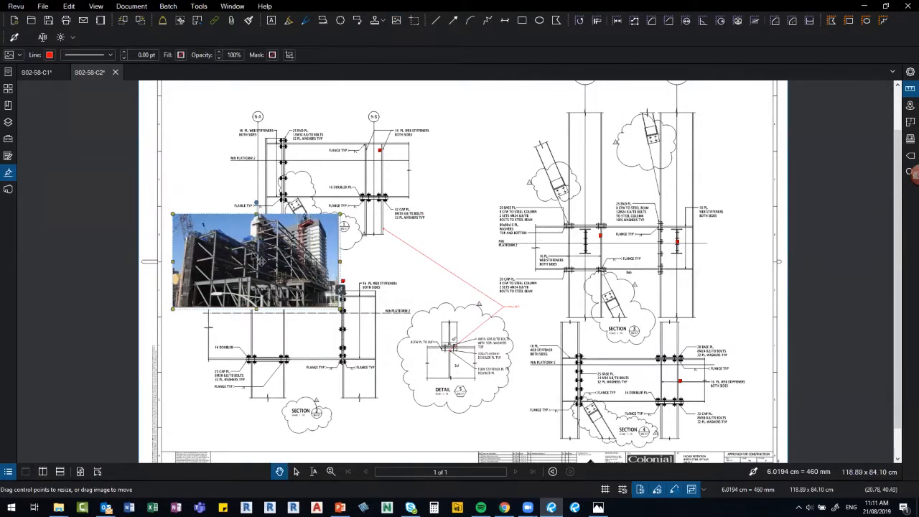
{"action": "right_click", "coordinate": [253, 248]}
{"action": "left_click", "coordinate": [285, 293]}
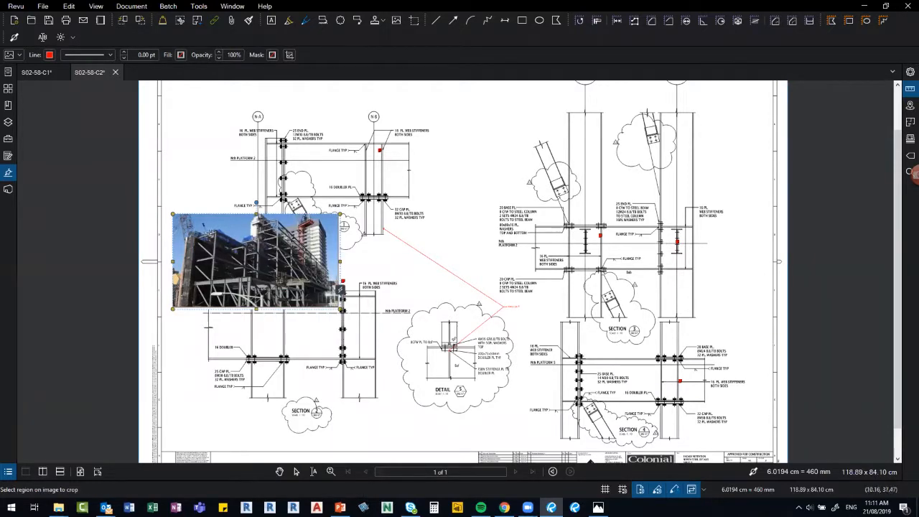
{"action": "left_click_drag", "start_coordinate": [205, 228], "coordinate": [223, 241]}
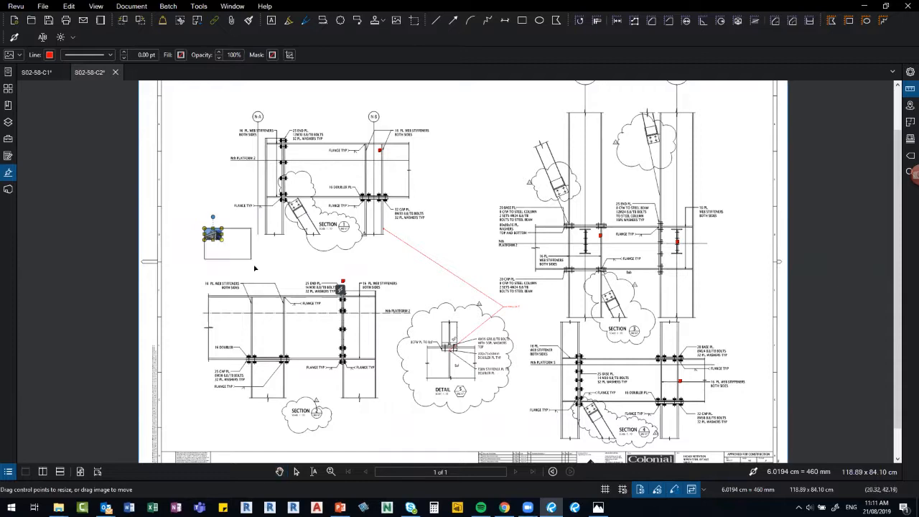
{"action": "key", "text": "ctrl+z"}
{"action": "left_click_drag", "start_coordinate": [265, 262], "coordinate": [234, 287]}
{"action": "left_click", "coordinate": [332, 320]}
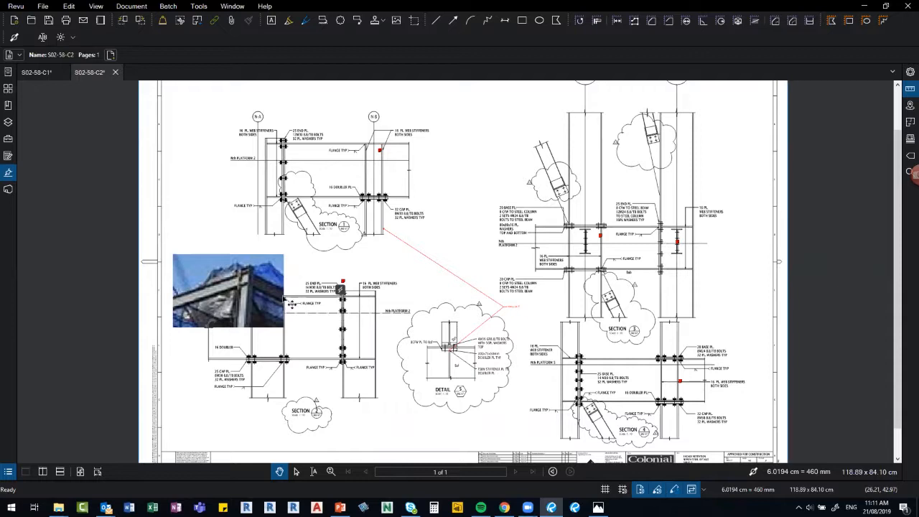
Nudge the photo up and shrink it to a small thumbnail at the left margin.
{"action": "left_click", "coordinate": [265, 301]}
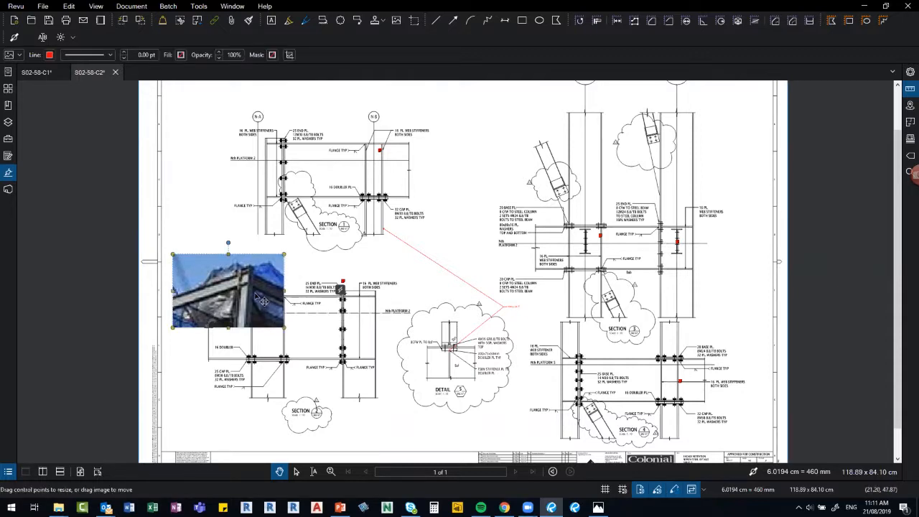
{"action": "mouse_move", "coordinate": [264, 301]}
{"action": "left_mouse_down"}
{"action": "mouse_move", "coordinate": [266, 291]}
{"action": "mouse_move", "coordinate": [237, 275]}
{"action": "left_mouse_up"}
{"action": "left_click_drag", "start_coordinate": [281, 317], "coordinate": [223, 267]}
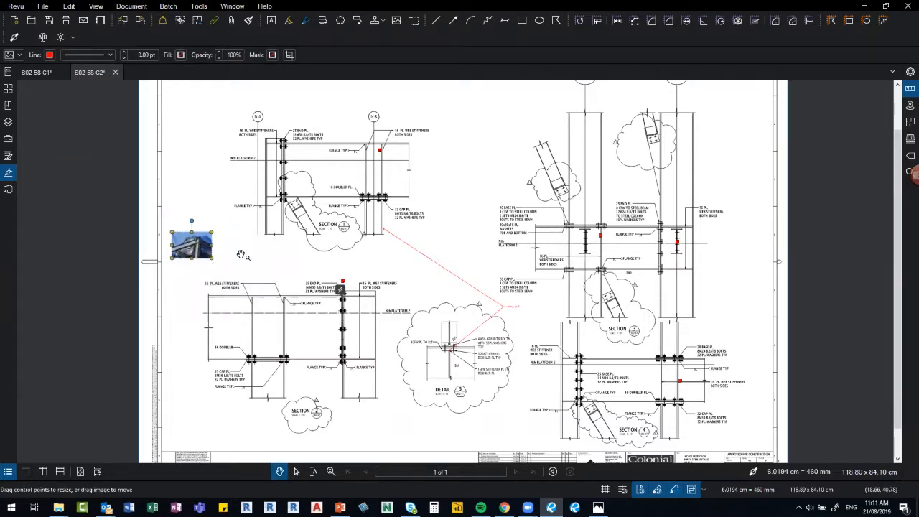
{"action": "left_click", "coordinate": [242, 255]}
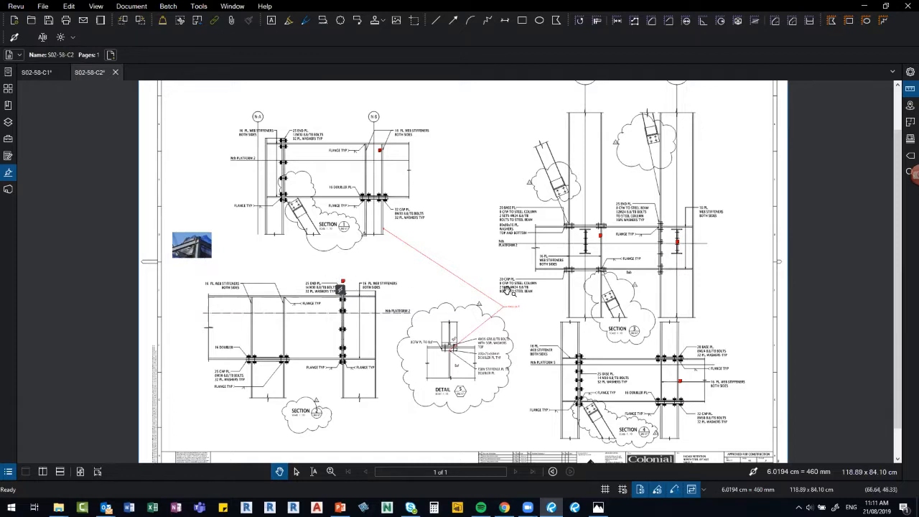
Start a photo capture from file at the beam junction by Nth PLATFORM 2.
{"action": "scroll", "coordinate": [601, 234], "scroll_direction": "up", "scroll_amount": 1}
{"action": "scroll", "coordinate": [602, 233], "scroll_direction": "up", "scroll_amount": 2}
{"action": "right_click", "coordinate": [593, 228]}
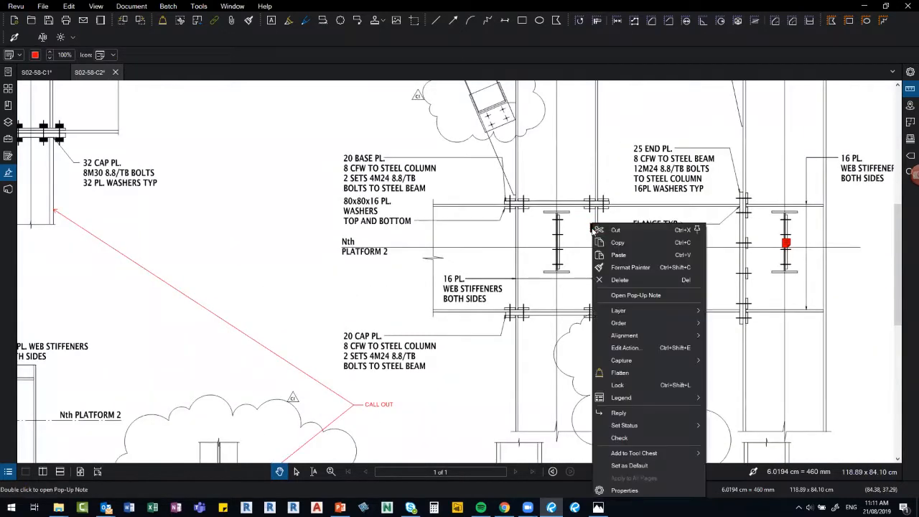
{"action": "mouse_move", "coordinate": [650, 361]}
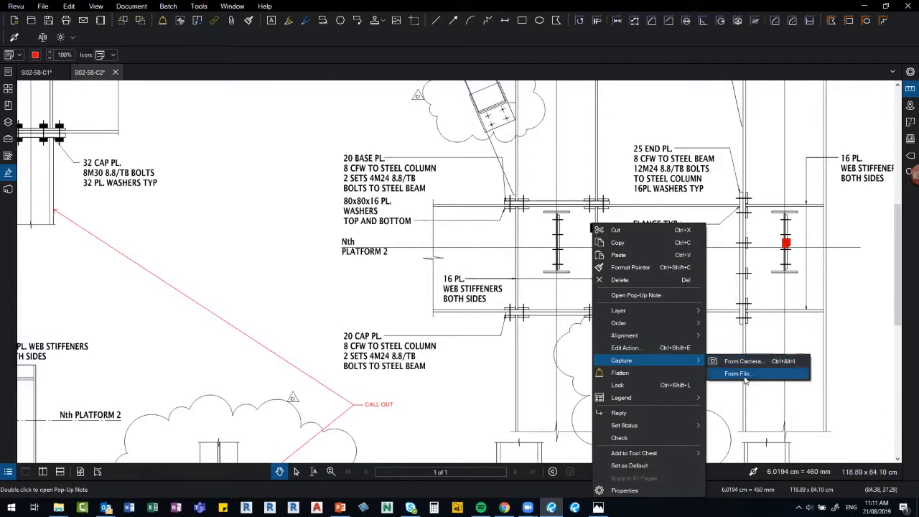
{"action": "left_click", "coordinate": [747, 375]}
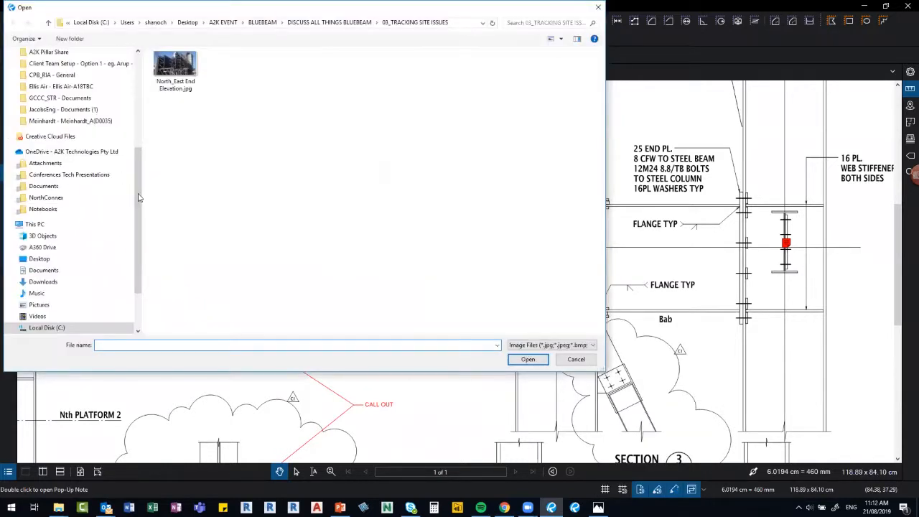
Browse to Bluebeam > 01.DataSets > 11_Pictures and insert the first image as a photo marker.
{"action": "scroll", "coordinate": [135, 117], "scroll_direction": "up", "scroll_amount": 5}
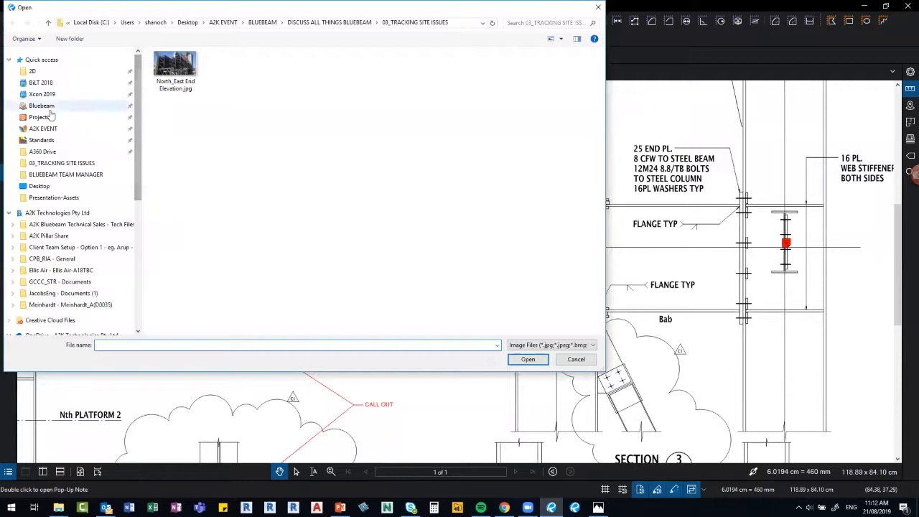
{"action": "left_click", "coordinate": [38, 107]}
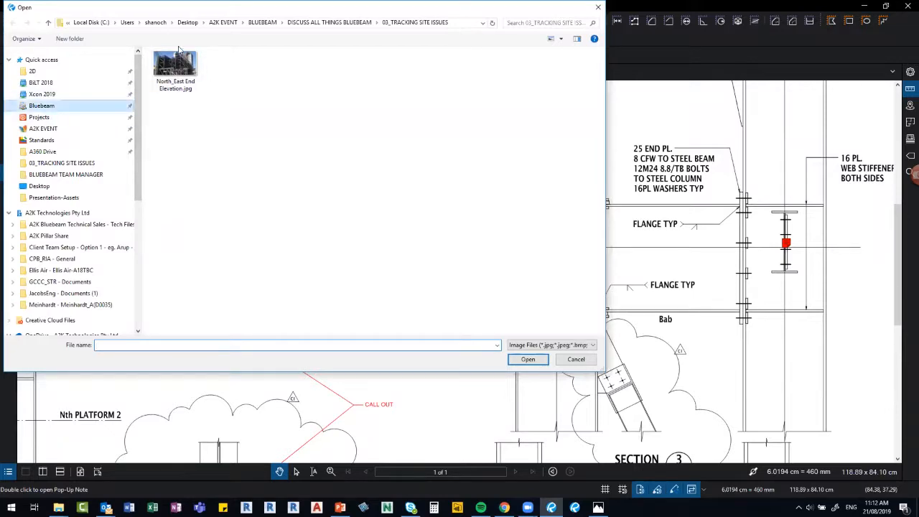
{"action": "double_click", "coordinate": [193, 66]}
{"action": "double_click", "coordinate": [191, 68]}
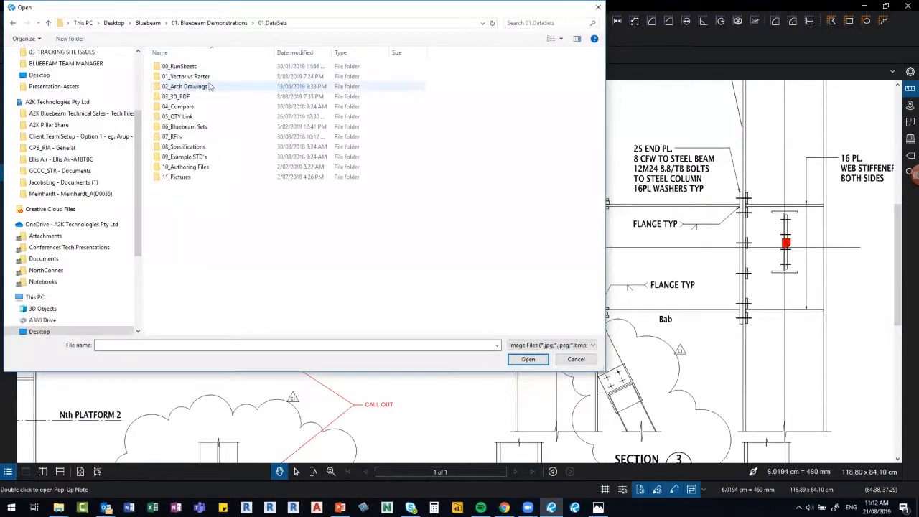
{"action": "left_click", "coordinate": [191, 178]}
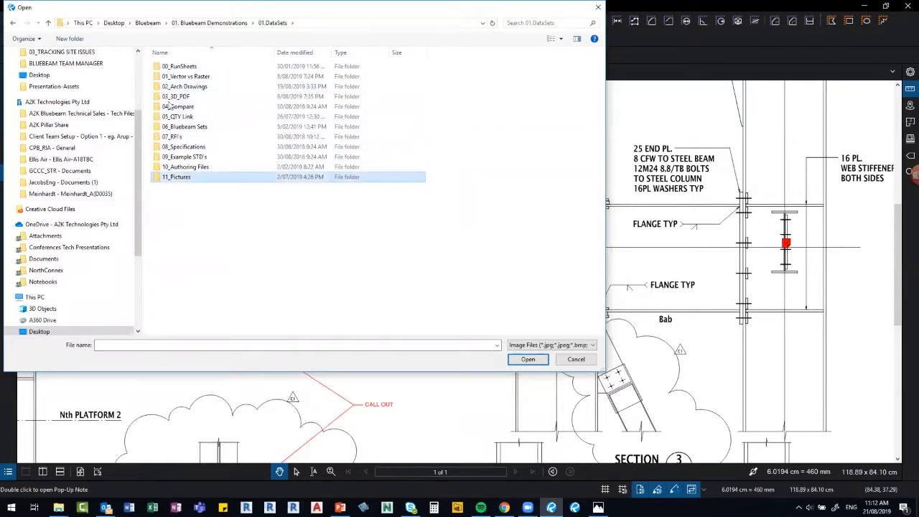
{"action": "key", "text": "Return"}
{"action": "double_click", "coordinate": [175, 72]}
{"action": "left_click", "coordinate": [657, 265]}
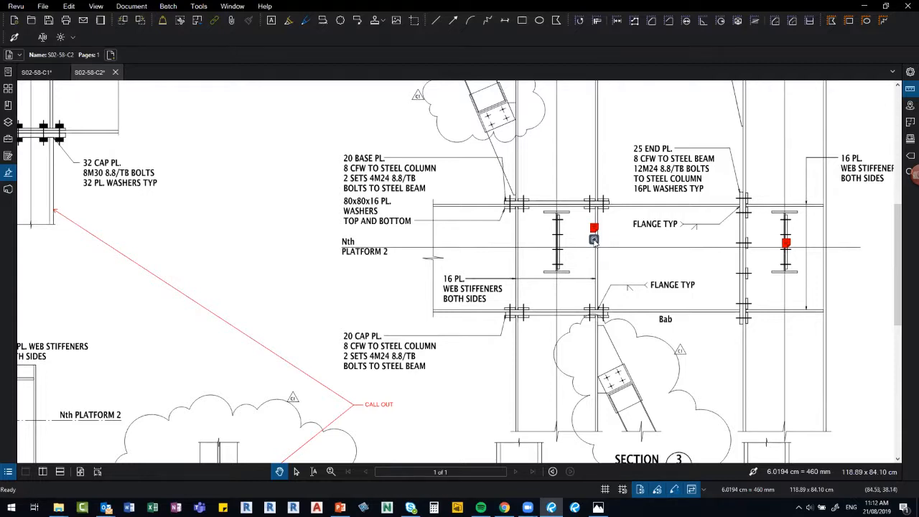
Look around the 360 photo at the windows, ducts and door, then nudge the marker toward the column.
{"action": "left_click", "coordinate": [594, 240]}
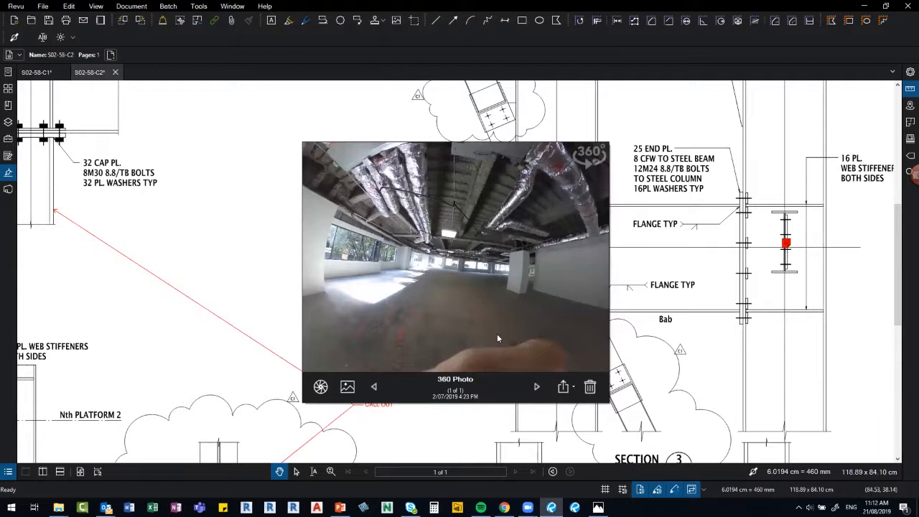
{"action": "left_click_drag", "start_coordinate": [353, 340], "coordinate": [519, 321]}
{"action": "left_click_drag", "start_coordinate": [374, 320], "coordinate": [571, 299]}
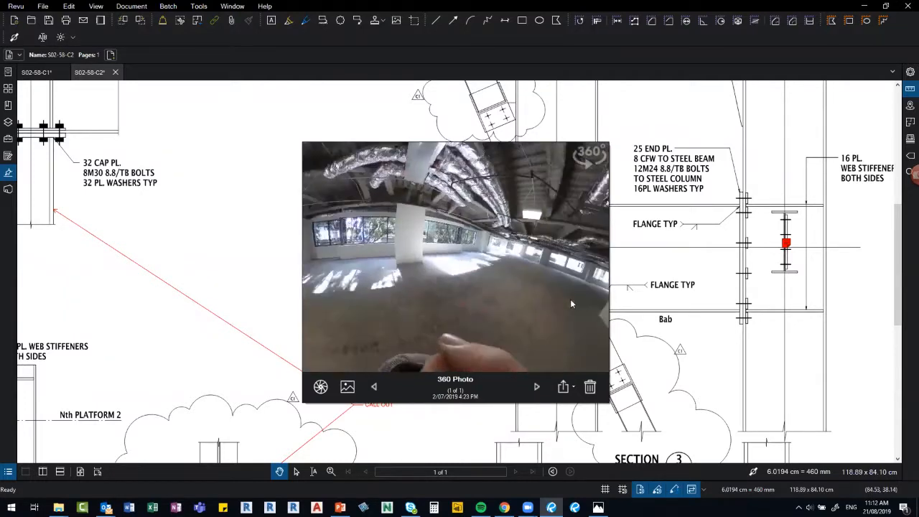
{"action": "left_click_drag", "start_coordinate": [458, 302], "coordinate": [549, 288]}
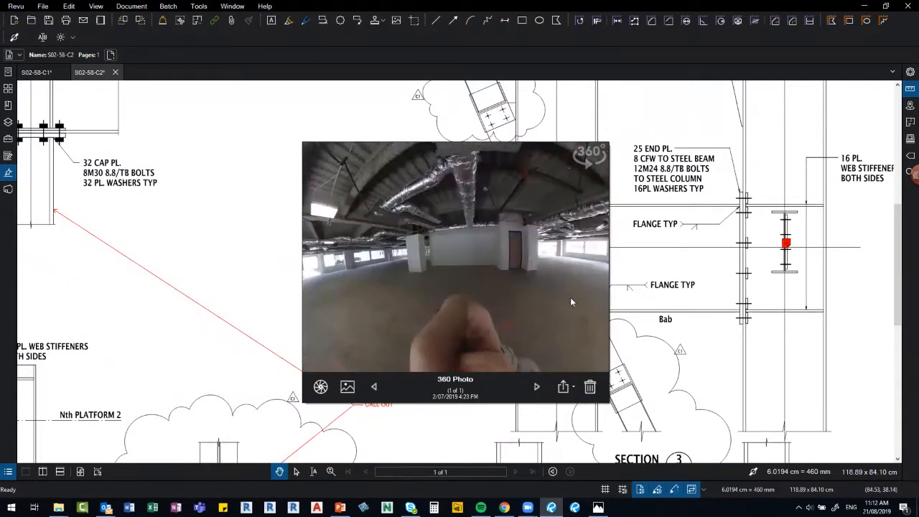
{"action": "left_click_drag", "start_coordinate": [420, 302], "coordinate": [651, 257]}
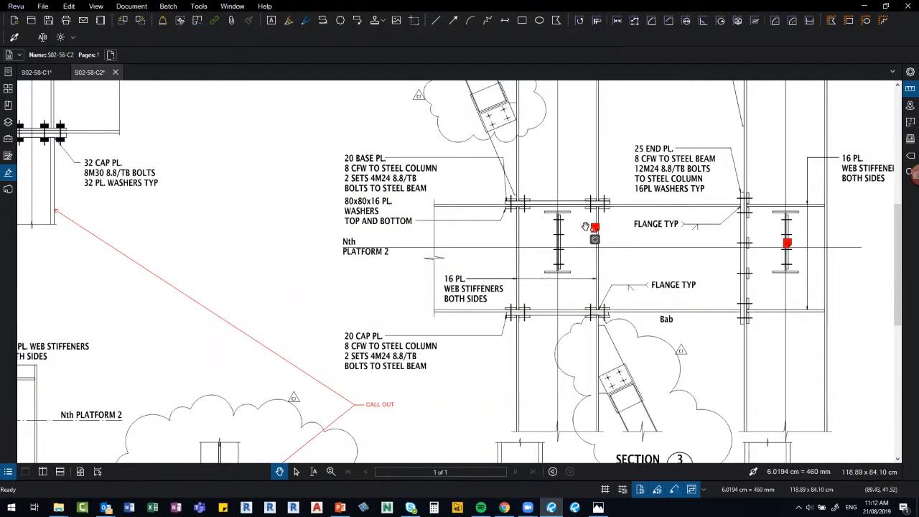
{"action": "left_click", "coordinate": [595, 228]}
{"action": "left_click_drag", "start_coordinate": [587, 223], "coordinate": [569, 223]}
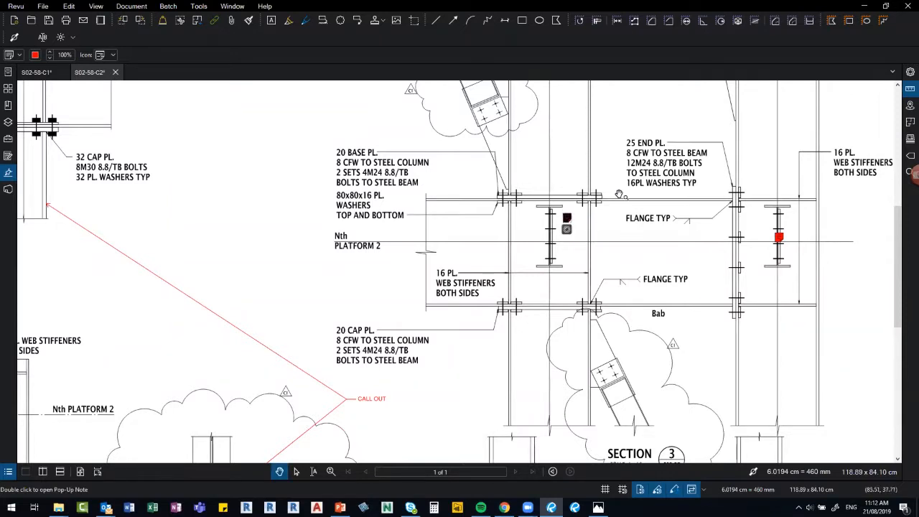
Settle the photo marker beside the column and zoom out to the whole S02-58-C2 sheet.
{"action": "left_click", "coordinate": [607, 215]}
{"action": "scroll", "coordinate": [598, 249], "scroll_direction": "down", "scroll_amount": 1}
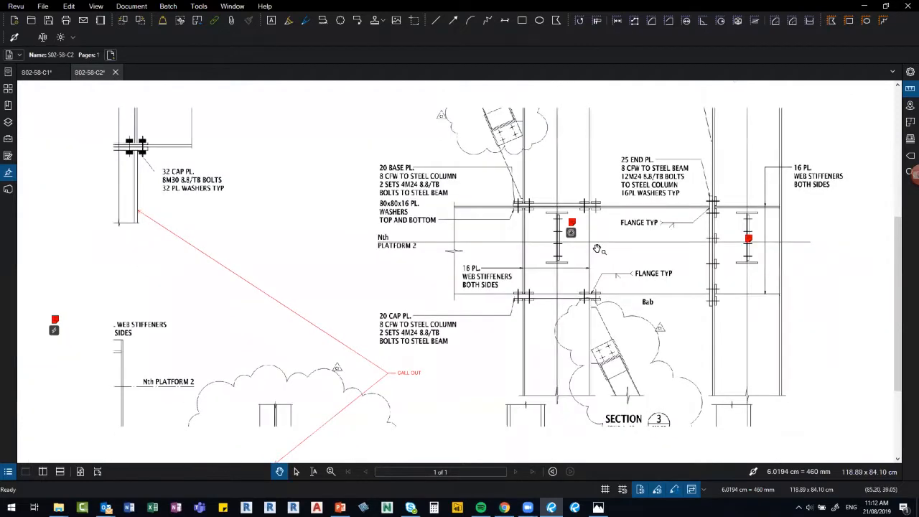
{"action": "scroll", "coordinate": [598, 250], "scroll_direction": "down", "scroll_amount": 2}
{"action": "scroll", "coordinate": [598, 249], "scroll_direction": "up", "scroll_amount": 2}
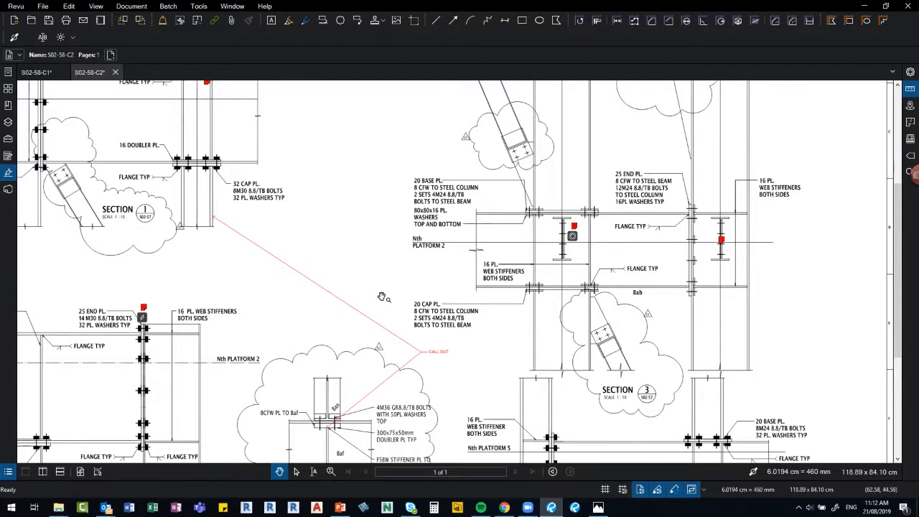
{"action": "scroll", "coordinate": [335, 346], "scroll_direction": "down", "scroll_amount": 2}
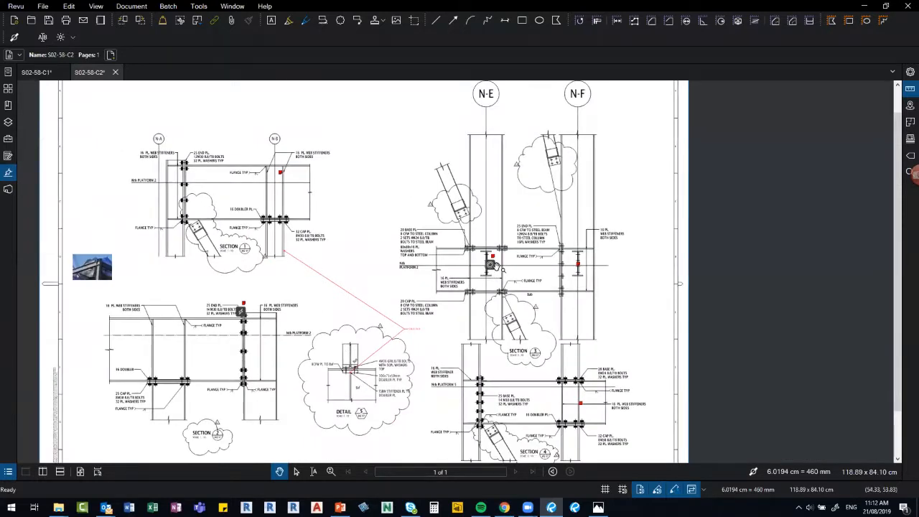
{"action": "scroll", "coordinate": [498, 265], "scroll_direction": "up", "scroll_amount": 2}
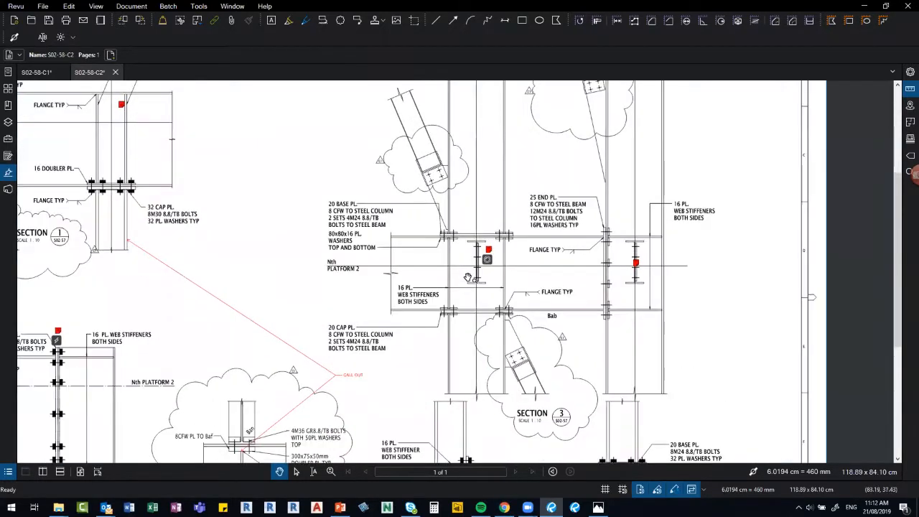
{"action": "scroll", "coordinate": [346, 270], "scroll_direction": "down", "scroll_amount": 2}
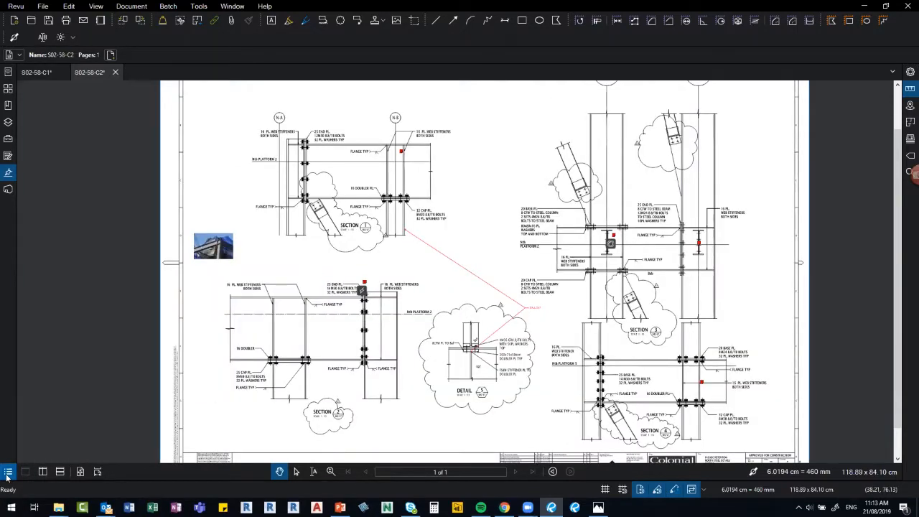
Show the Markups List and filter it by 'RFI'.
{"action": "key", "text": "alt+l"}
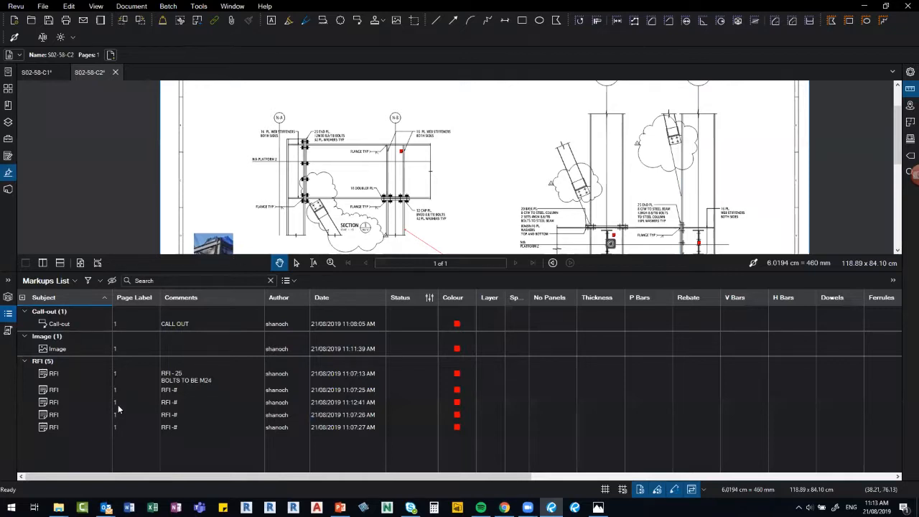
{"action": "left_click", "coordinate": [143, 281]}
{"action": "type", "text": "RFI"}
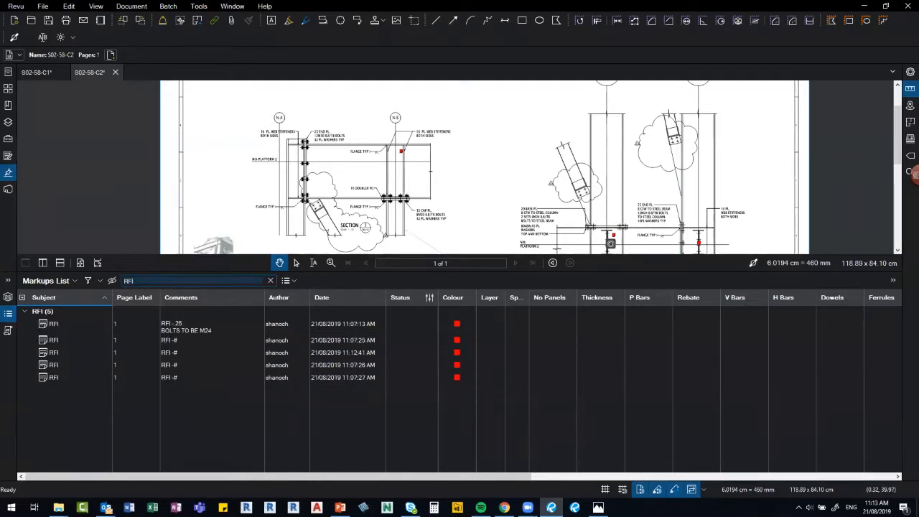
Clear the RFI filter to list all markups and show the Summary export formats.
{"action": "left_click_drag", "start_coordinate": [417, 103], "coordinate": [414, 96]}
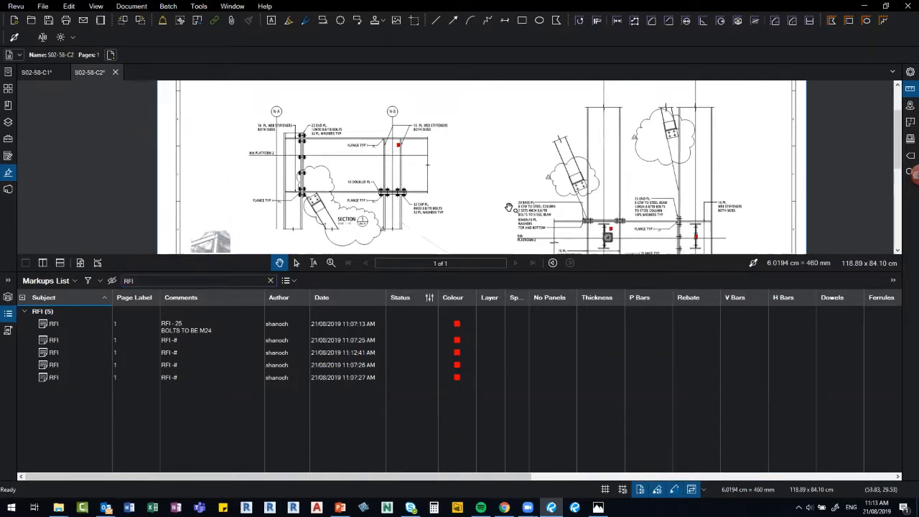
{"action": "scroll", "coordinate": [509, 208], "scroll_direction": "up", "scroll_amount": 4}
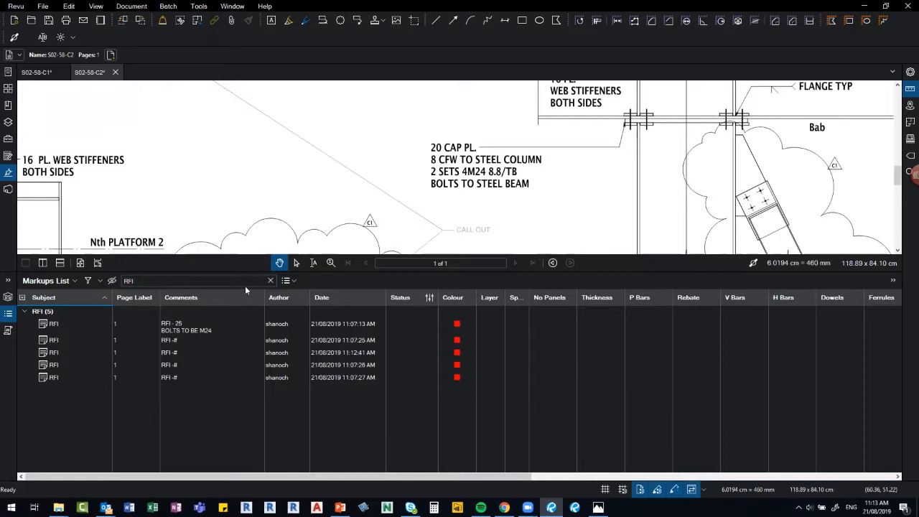
{"action": "left_click", "coordinate": [271, 281]}
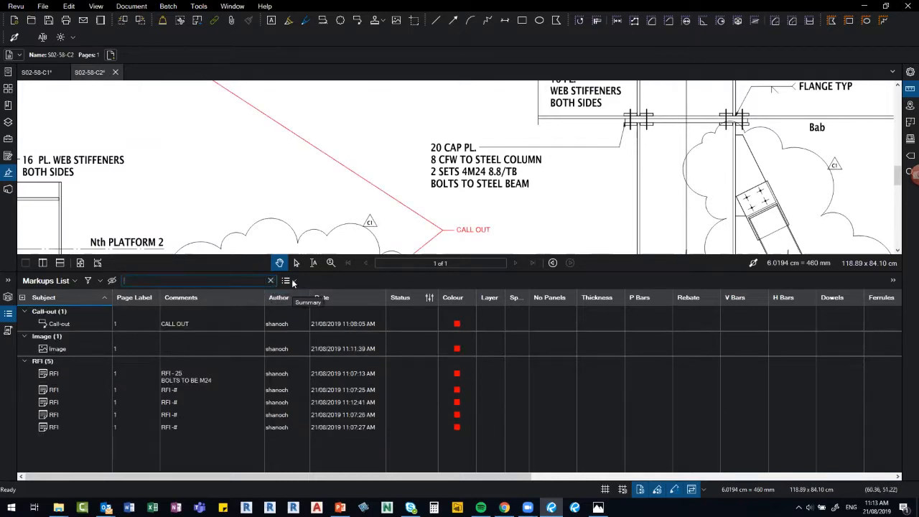
{"action": "left_click", "coordinate": [292, 281]}
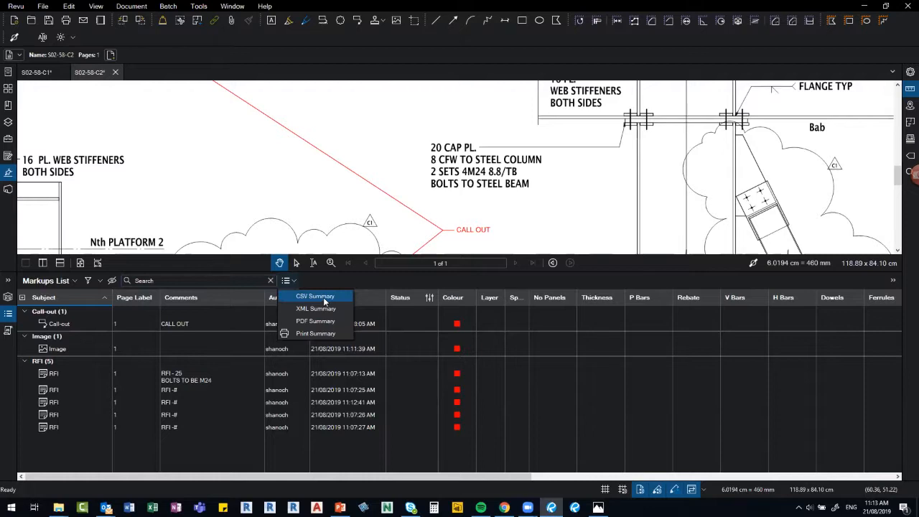
Start a CSV Summary and exclude the Layer, Space and No Panels columns.
{"action": "left_click", "coordinate": [323, 298]}
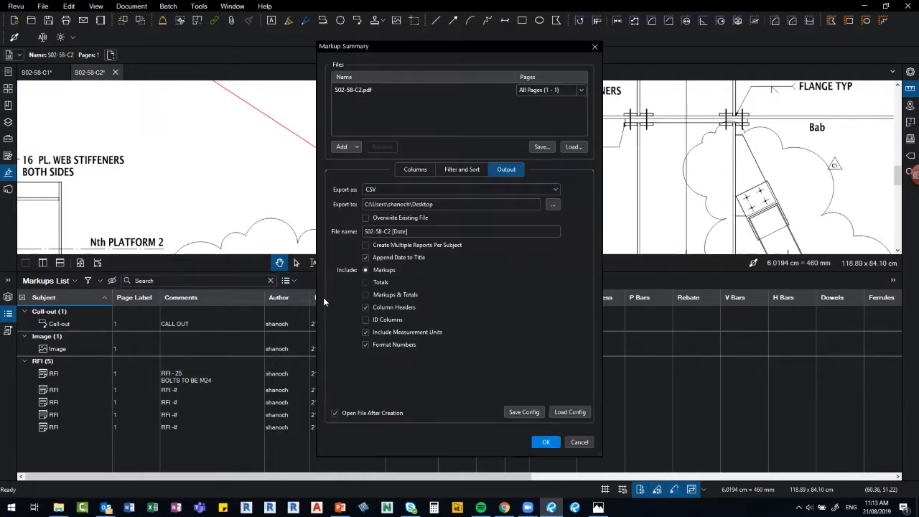
{"action": "left_click", "coordinate": [415, 169]}
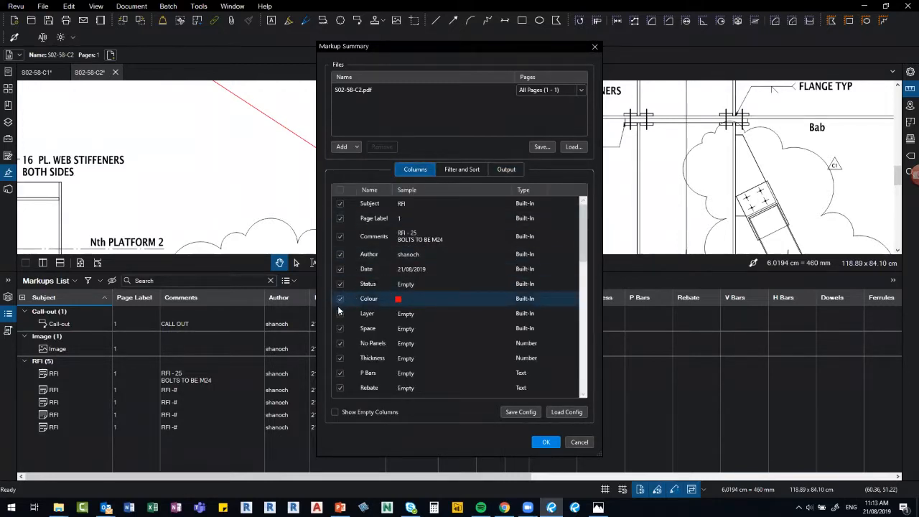
{"action": "left_click", "coordinate": [341, 314]}
{"action": "left_click", "coordinate": [340, 329]}
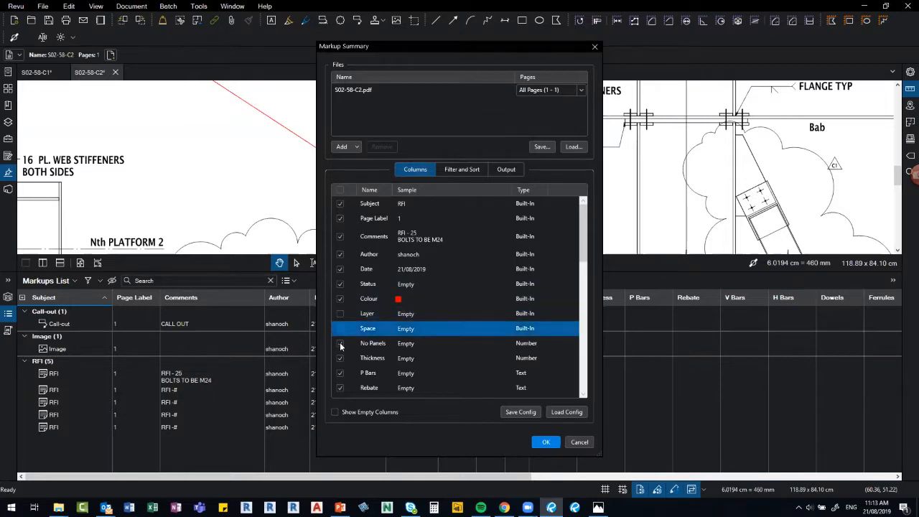
{"action": "left_click", "coordinate": [341, 344]}
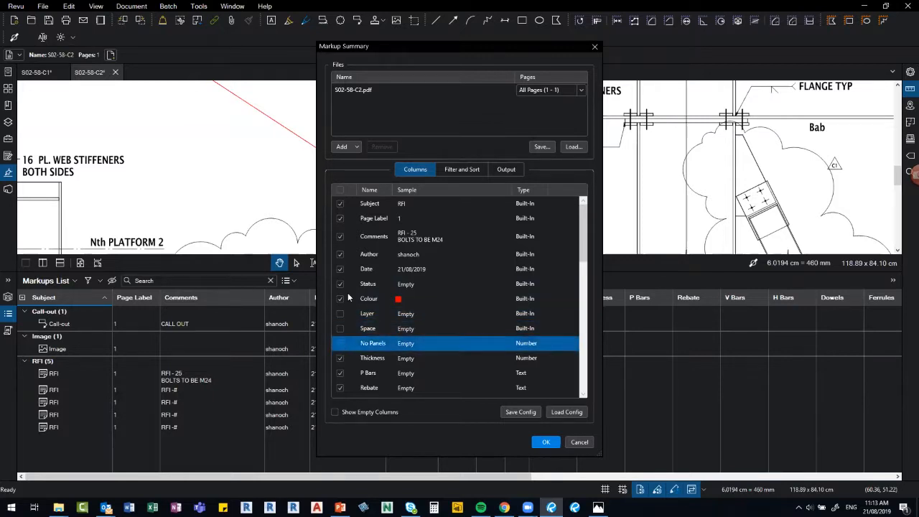
Filter the summary Subject to RFI only and generate the CSV.
{"action": "left_click", "coordinate": [461, 169]}
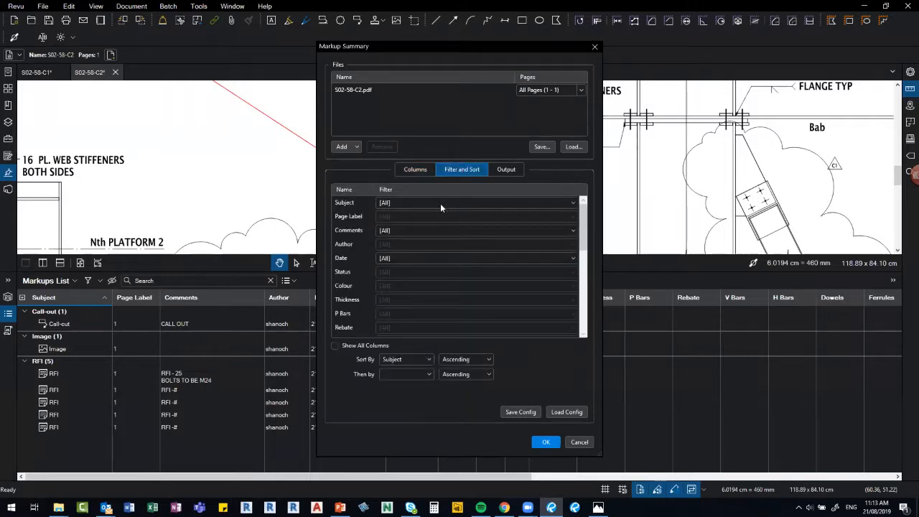
{"action": "left_click", "coordinate": [427, 202]}
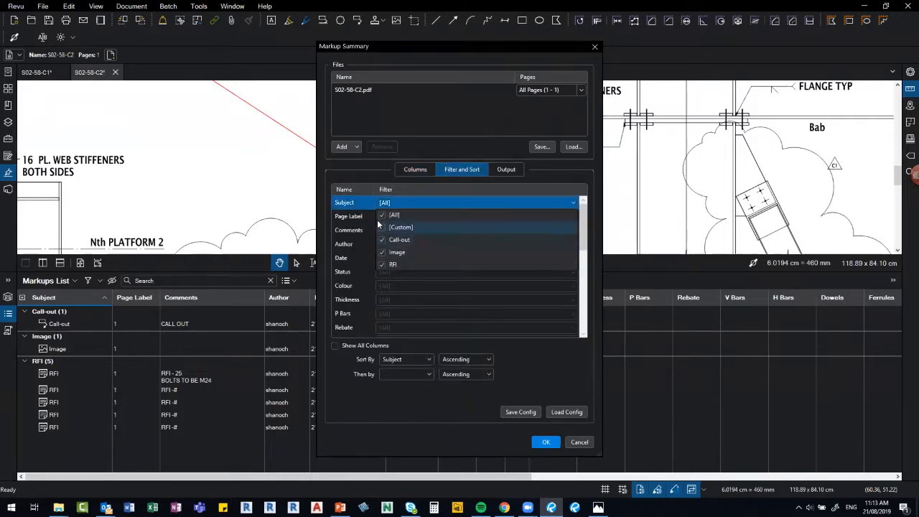
{"action": "left_click", "coordinate": [383, 263]}
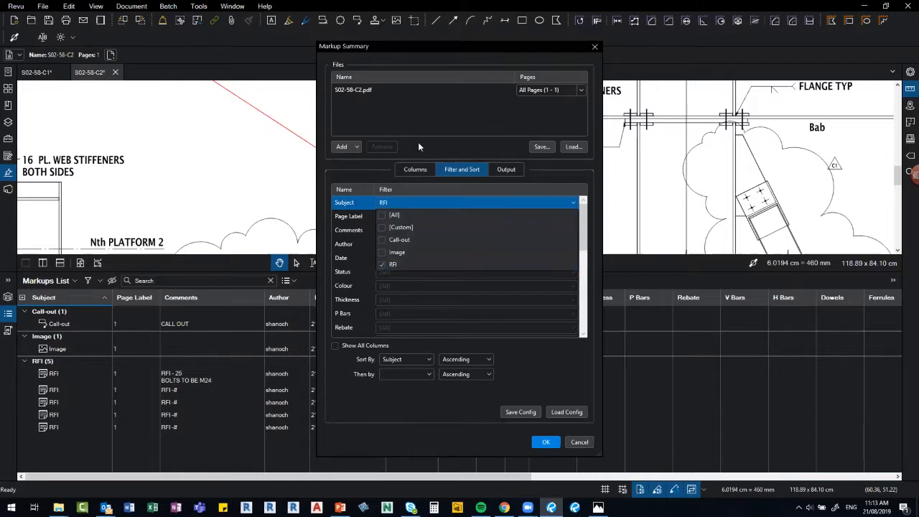
{"action": "left_click", "coordinate": [382, 163]}
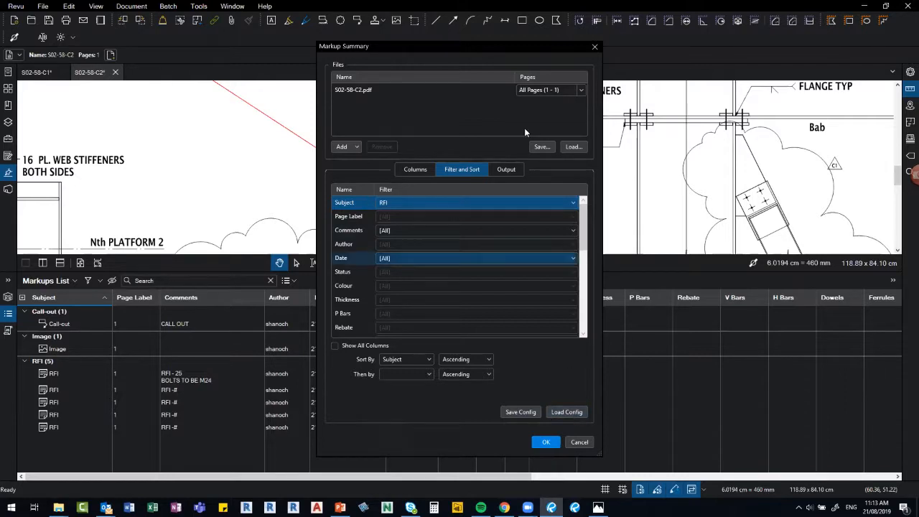
{"action": "left_click", "coordinate": [507, 169]}
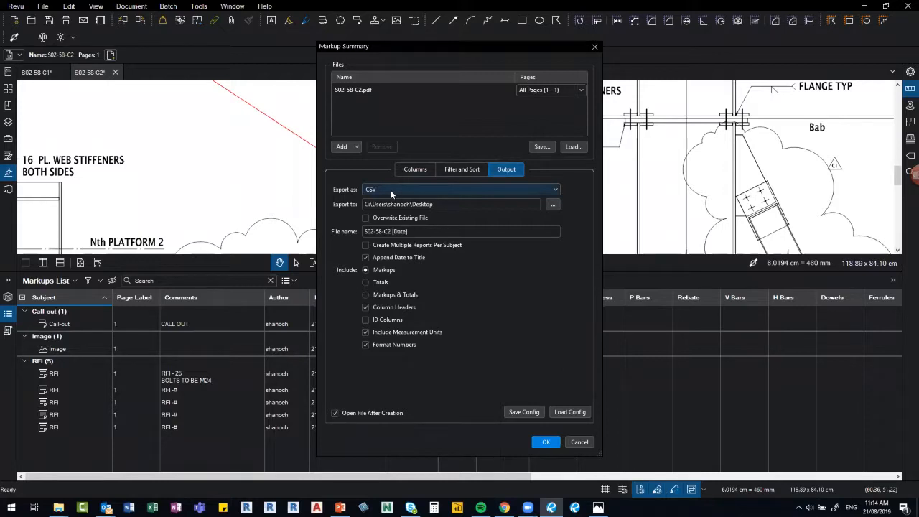
{"action": "left_click", "coordinate": [547, 443]}
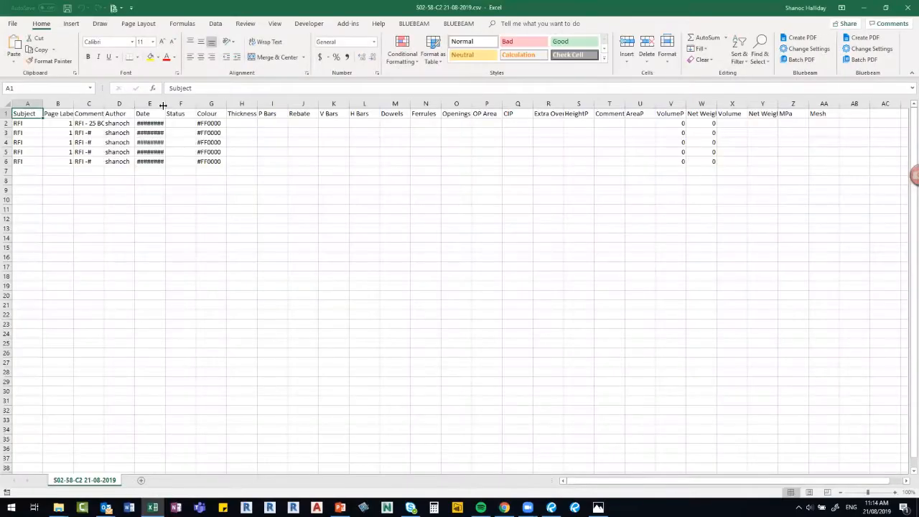
Widen columns E, G and C, clear columns H onward, and close the CSV without saving.
{"action": "left_click_drag", "start_coordinate": [163, 106], "coordinate": [206, 107]}
{"action": "left_click_drag", "start_coordinate": [282, 113], "coordinate": [906, 268]}
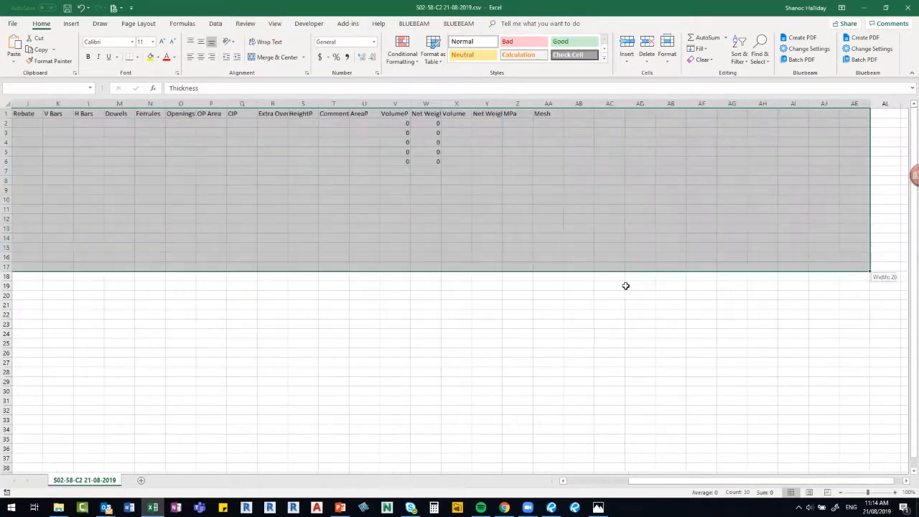
{"action": "key", "text": "Delete"}
{"action": "left_click_drag", "start_coordinate": [265, 106], "coordinate": [295, 106]}
{"action": "left_click_drag", "start_coordinate": [221, 218], "coordinate": [170, 209]}
{"action": "left_click_drag", "start_coordinate": [104, 105], "coordinate": [157, 105]}
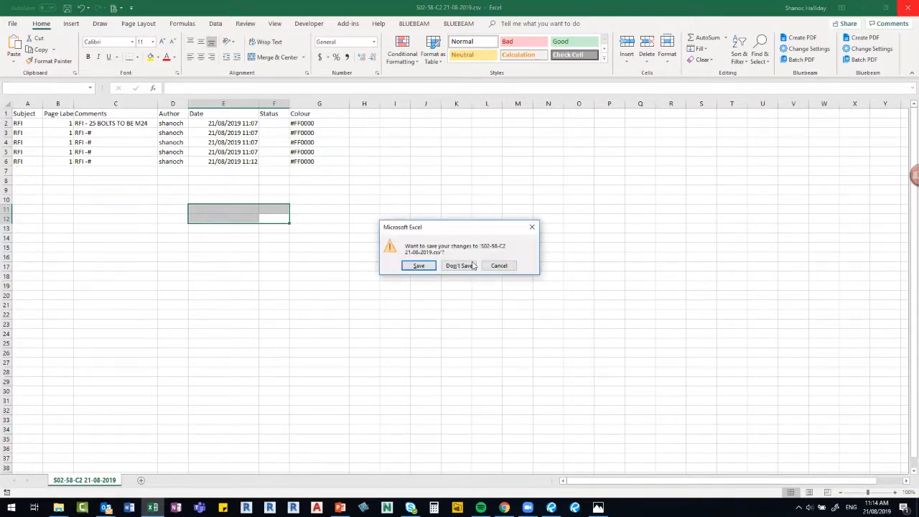
{"action": "left_click", "coordinate": [457, 265]}
{"action": "key", "text": "alt+Tab"}
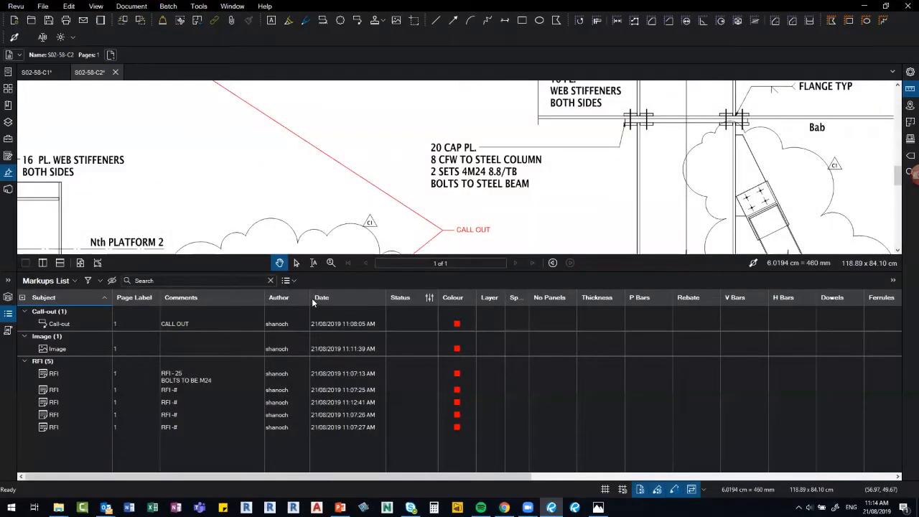
Start a PDF markup summary with the Subject filter set to RFI only.
{"action": "left_click", "coordinate": [291, 280]}
{"action": "left_click", "coordinate": [317, 321]}
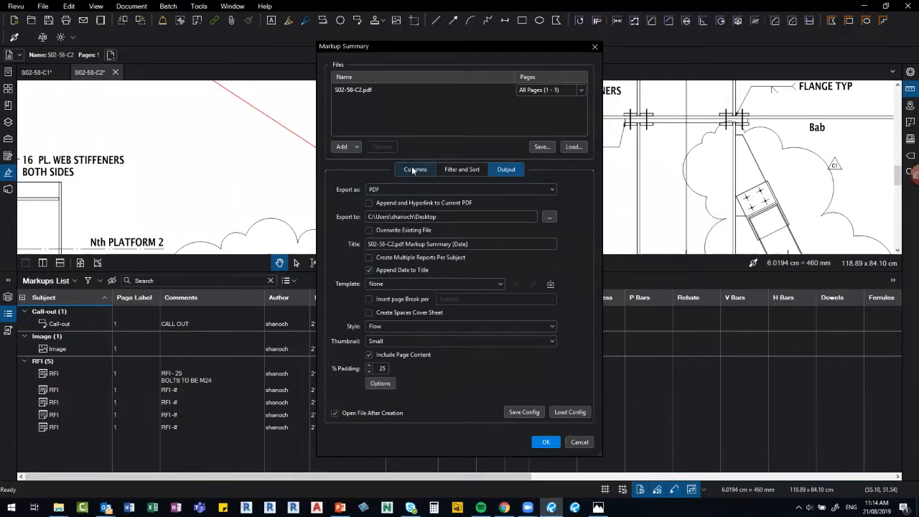
{"action": "left_click", "coordinate": [413, 170]}
{"action": "left_click", "coordinate": [445, 172]}
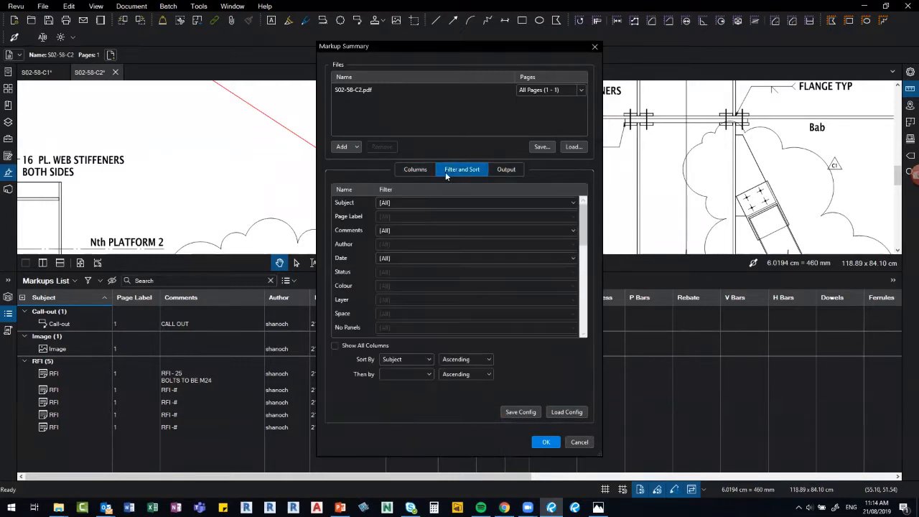
{"action": "left_click", "coordinate": [394, 207]}
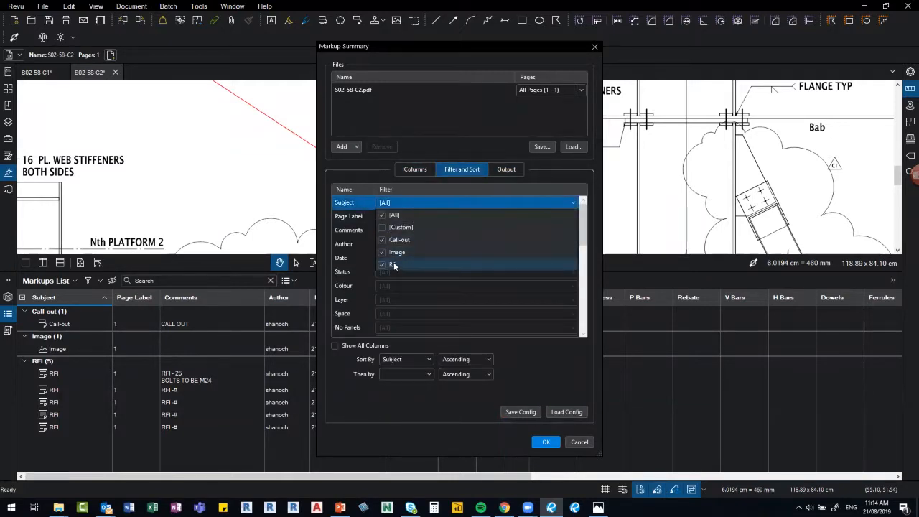
{"action": "left_click", "coordinate": [382, 240]}
{"action": "left_click", "coordinate": [382, 252]}
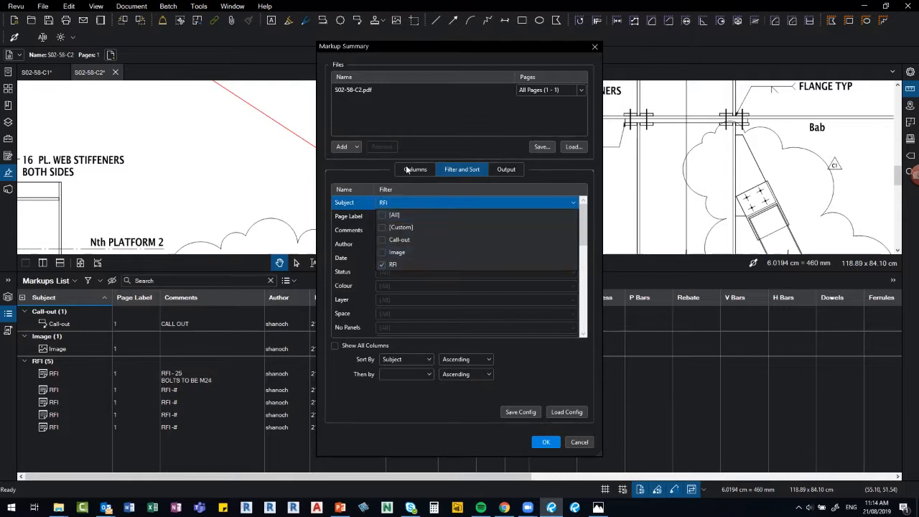
{"action": "left_click", "coordinate": [406, 171]}
{"action": "left_click", "coordinate": [407, 173]}
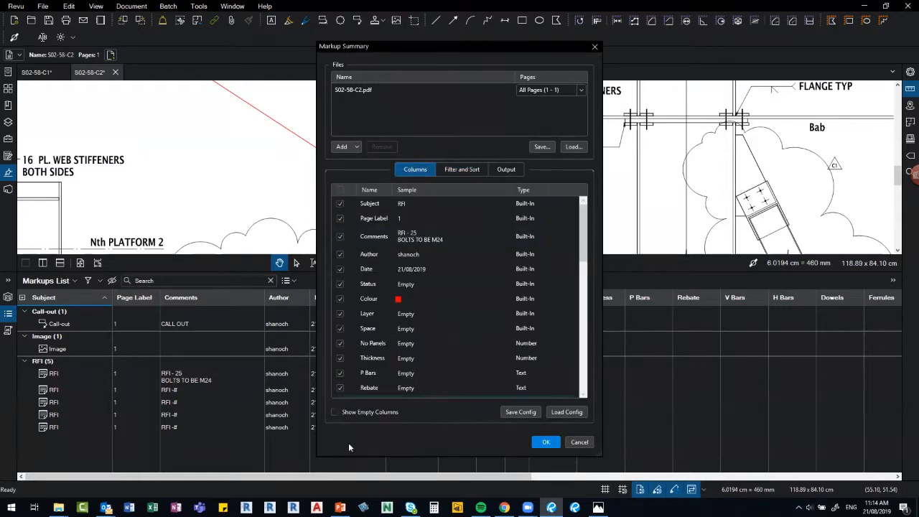
Limit the summary columns to Subject, Author, Date and Colour.
{"action": "left_click", "coordinate": [340, 190]}
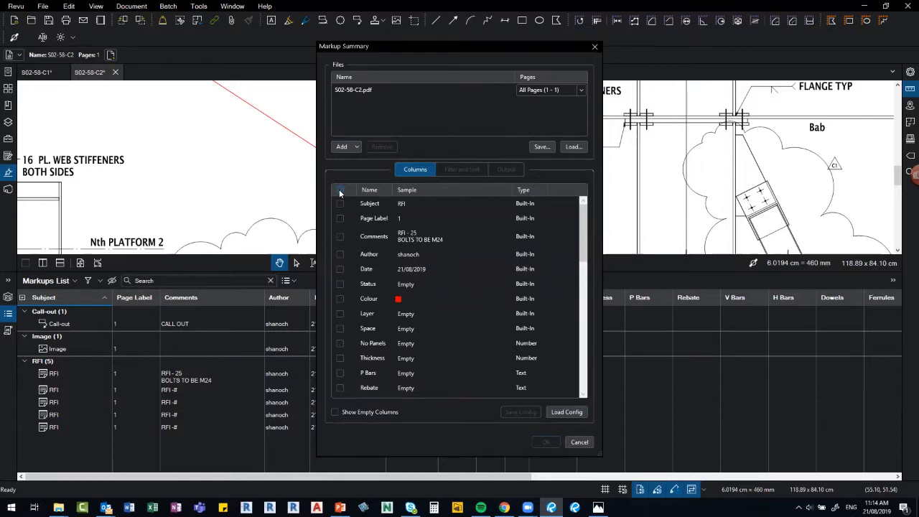
{"action": "left_click", "coordinate": [340, 236]}
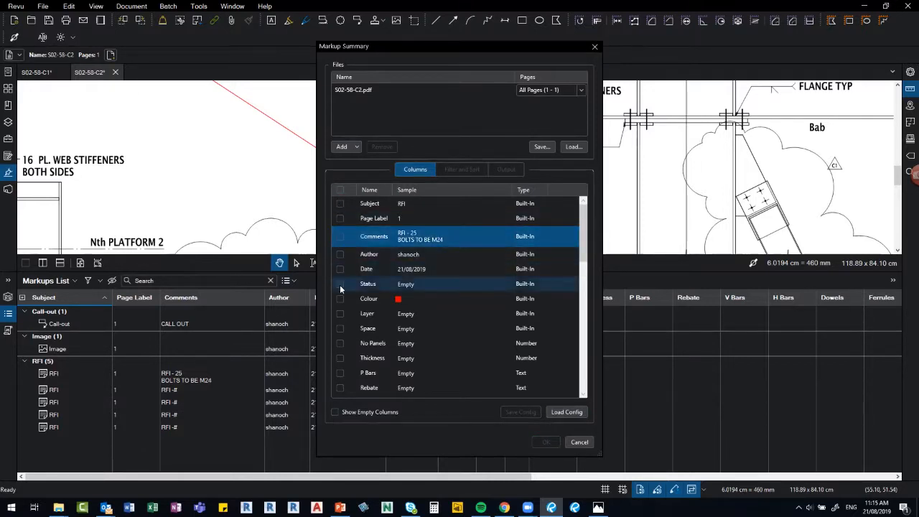
{"action": "left_click", "coordinate": [342, 254]}
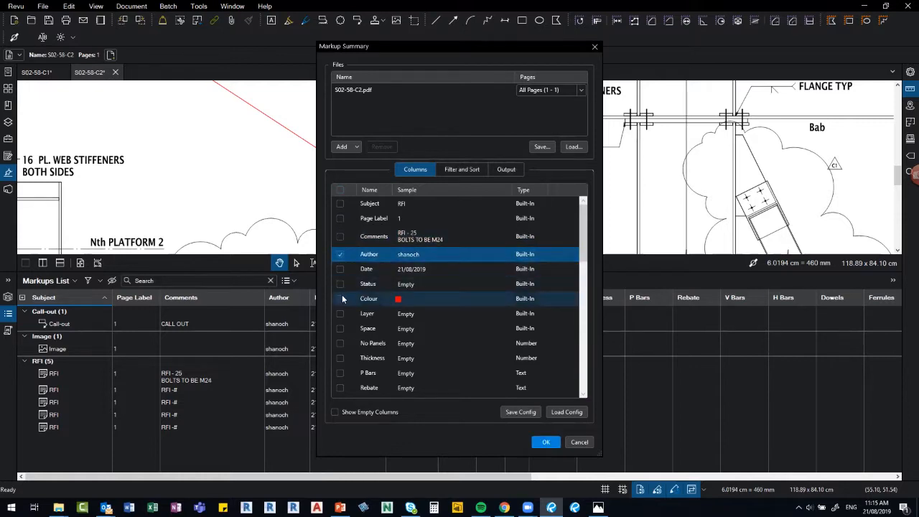
{"action": "left_click", "coordinate": [340, 299]}
{"action": "left_click", "coordinate": [341, 299]}
{"action": "left_click", "coordinate": [340, 269]}
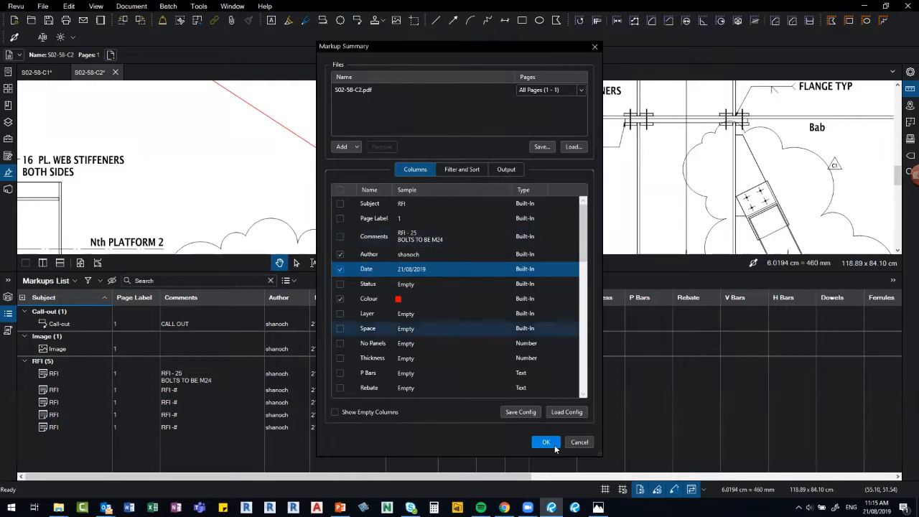
{"action": "left_click", "coordinate": [451, 170]}
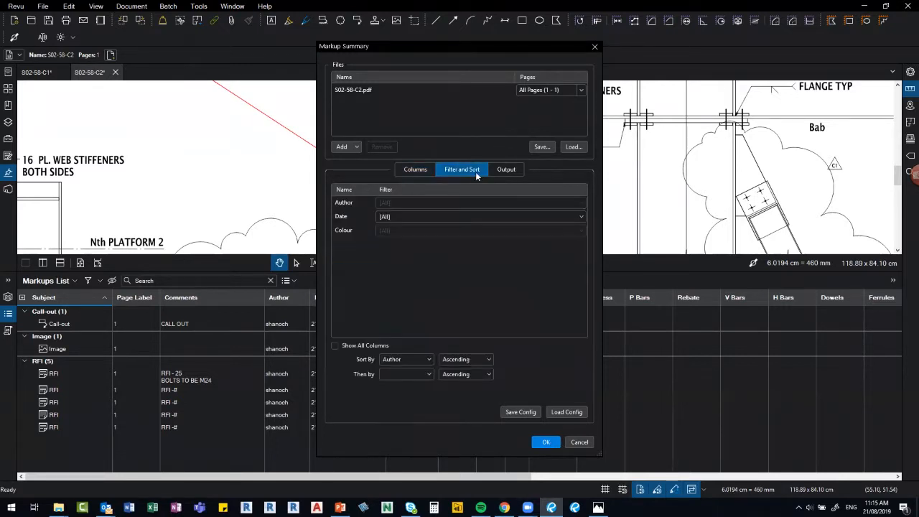
{"action": "left_click", "coordinate": [398, 217]}
{"action": "left_click", "coordinate": [415, 169]}
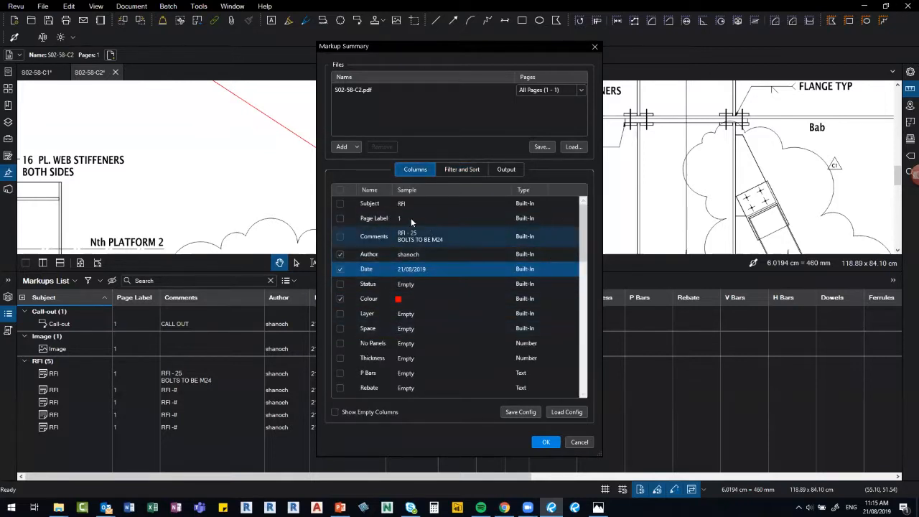
{"action": "left_click", "coordinate": [341, 205]}
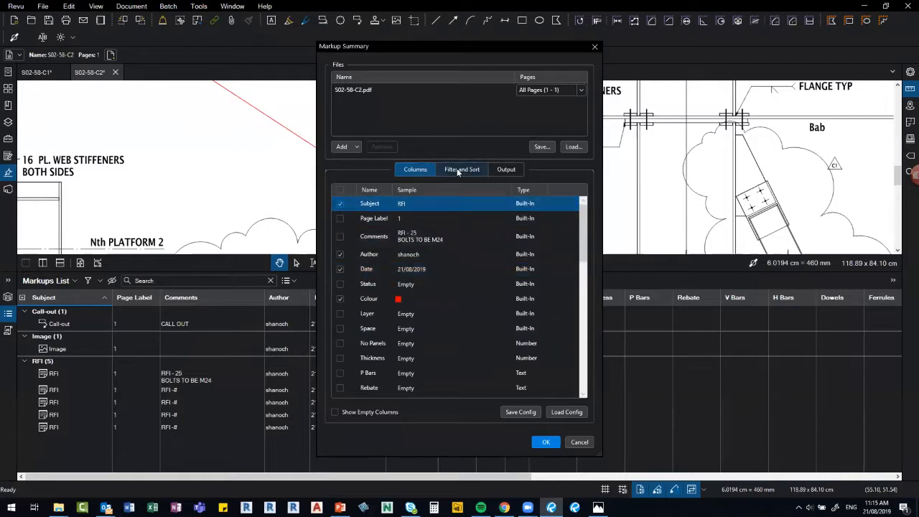
Reset the Subject filter so only RFI markups are included.
{"action": "left_click", "coordinate": [449, 172]}
{"action": "left_click", "coordinate": [403, 205]}
{"action": "left_click", "coordinate": [400, 203]}
{"action": "left_click", "coordinate": [382, 215]}
{"action": "left_click", "coordinate": [384, 265]}
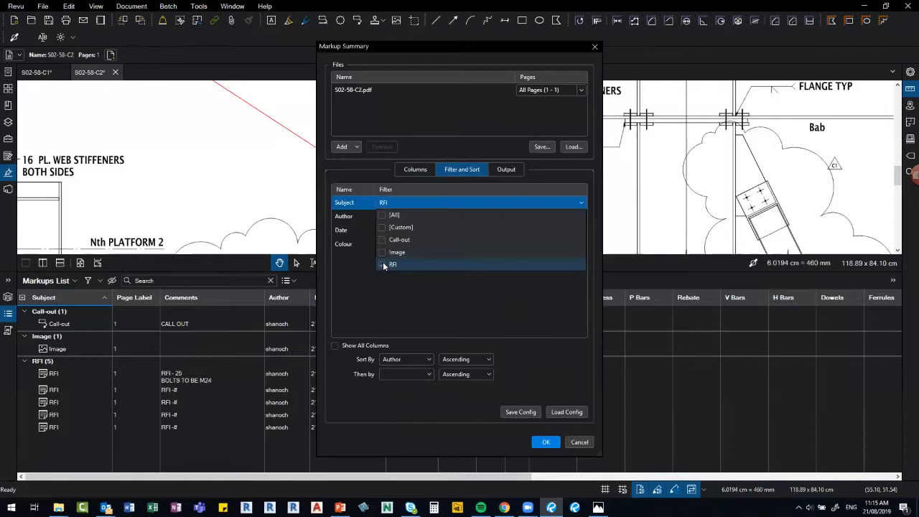
{"action": "left_click", "coordinate": [426, 305]}
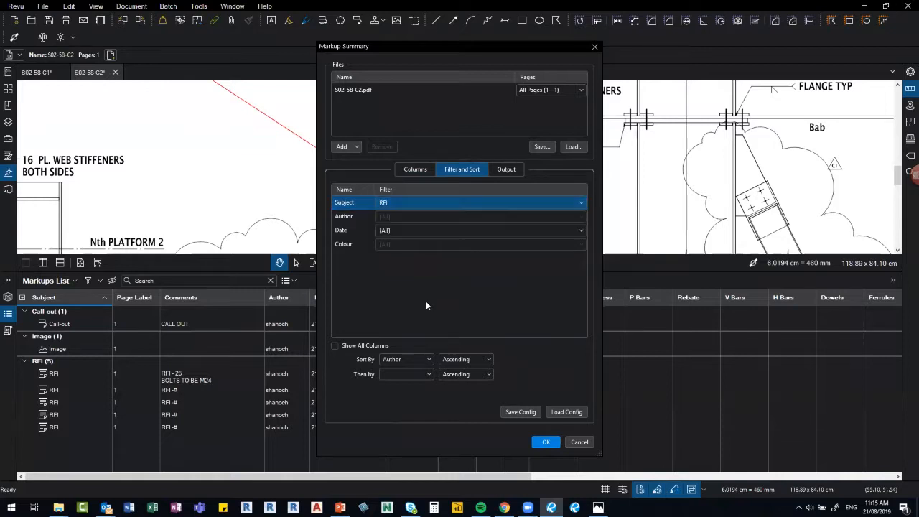
Append the summary to the current PDF with hyperlinks and generate it.
{"action": "left_click", "coordinate": [506, 172]}
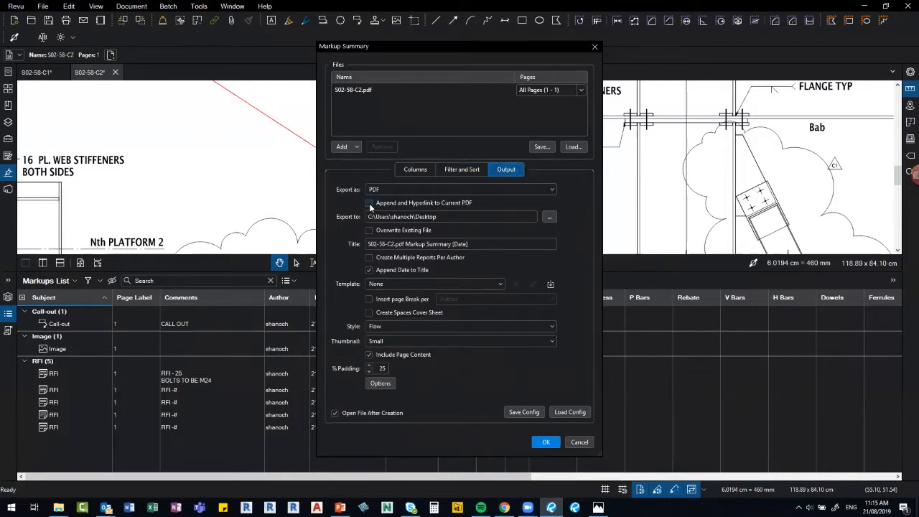
{"action": "left_click", "coordinate": [369, 204]}
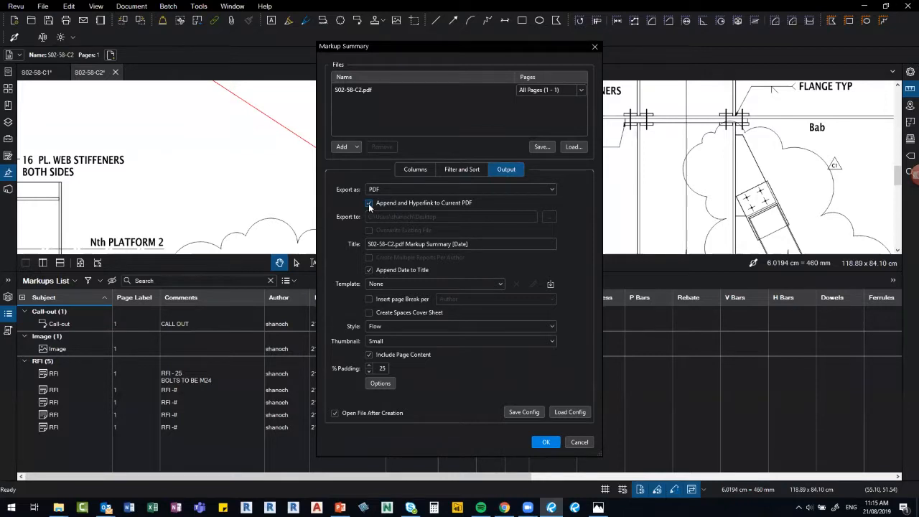
{"action": "left_click", "coordinate": [546, 441]}
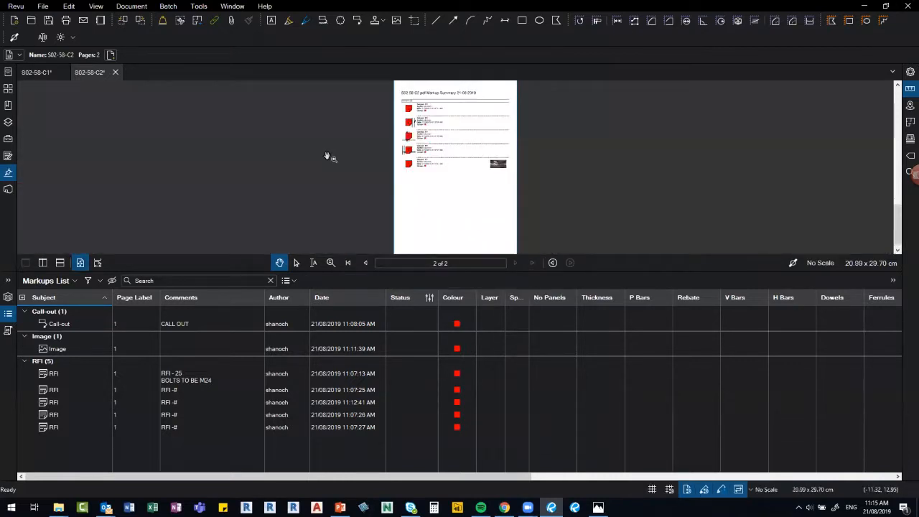
Collapse the Markups List panel and zoom into the summary on page 2.
{"action": "left_click", "coordinate": [8, 314]}
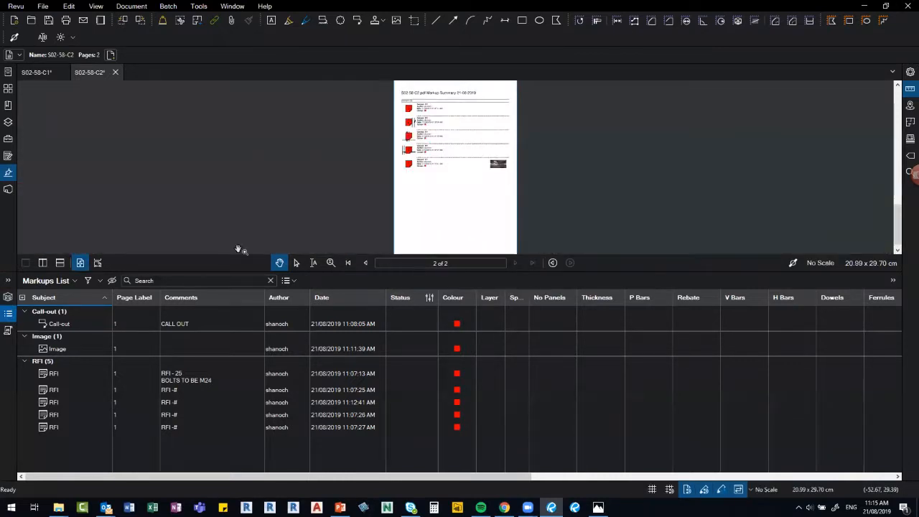
{"action": "scroll", "coordinate": [402, 190], "scroll_direction": "up", "scroll_amount": 2}
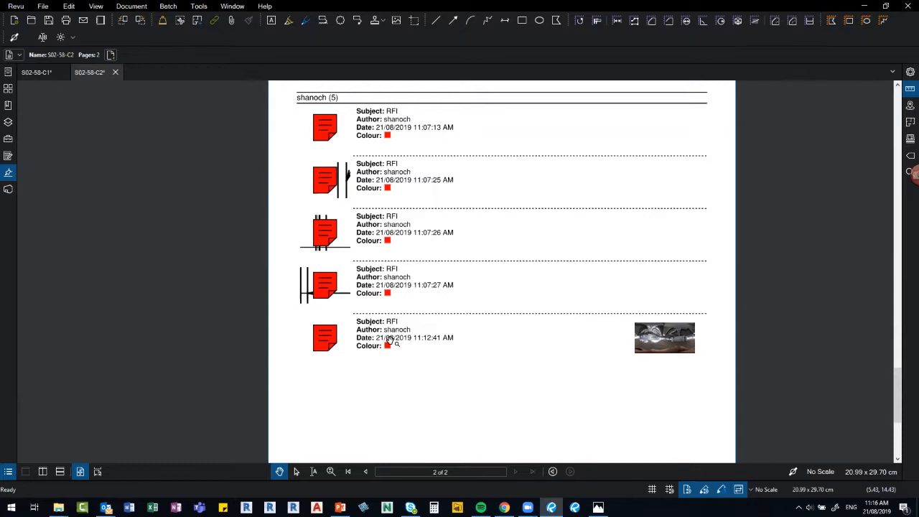
Jump from an RFI summary entry to its markup on page 1 and zoom around the sheet.
{"action": "left_click", "coordinate": [323, 339]}
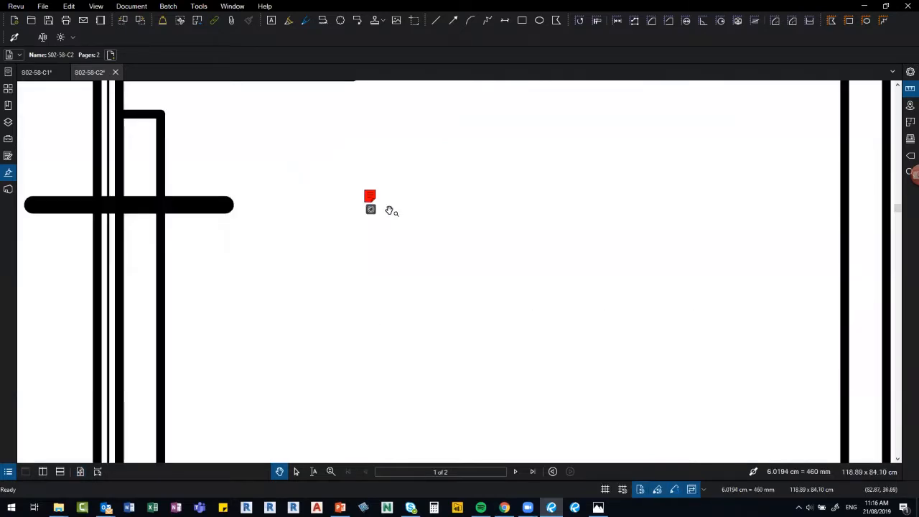
{"action": "scroll", "coordinate": [380, 216], "scroll_direction": "down", "scroll_amount": 2}
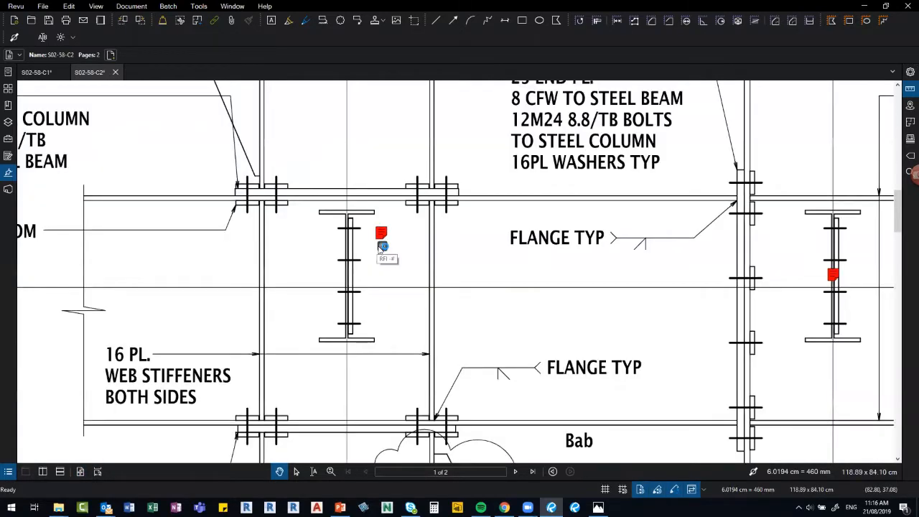
{"action": "scroll", "coordinate": [381, 248], "scroll_direction": "down", "scroll_amount": 3}
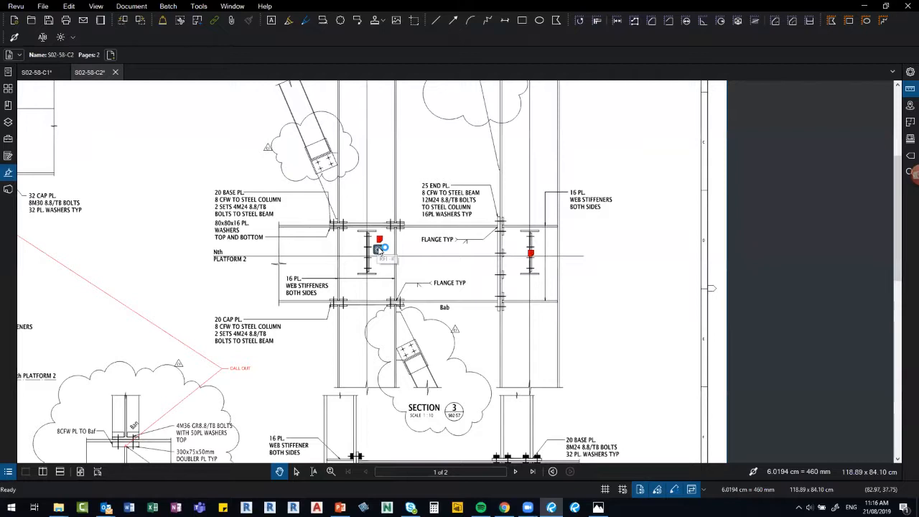
{"action": "scroll", "coordinate": [381, 248], "scroll_direction": "down", "scroll_amount": 2}
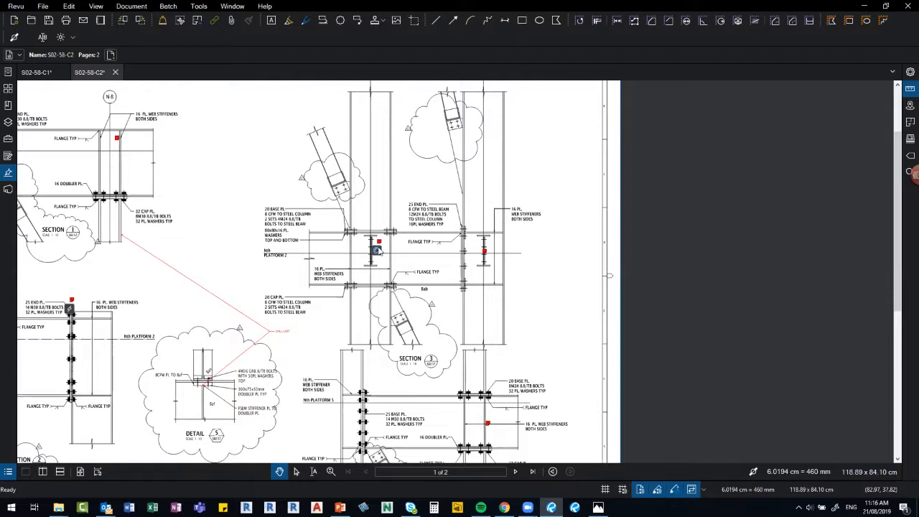
{"action": "scroll", "coordinate": [241, 259], "scroll_direction": "down", "scroll_amount": 2}
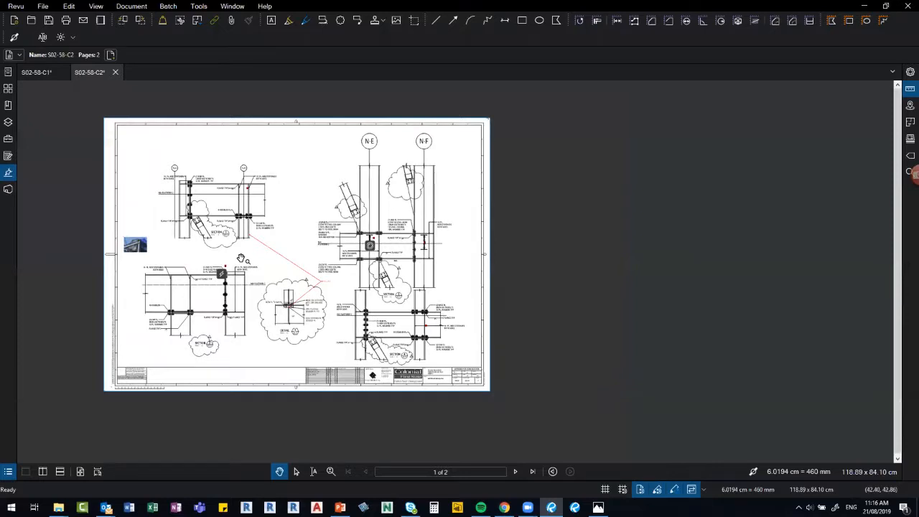
{"action": "scroll", "coordinate": [241, 258], "scroll_direction": "up", "scroll_amount": 3}
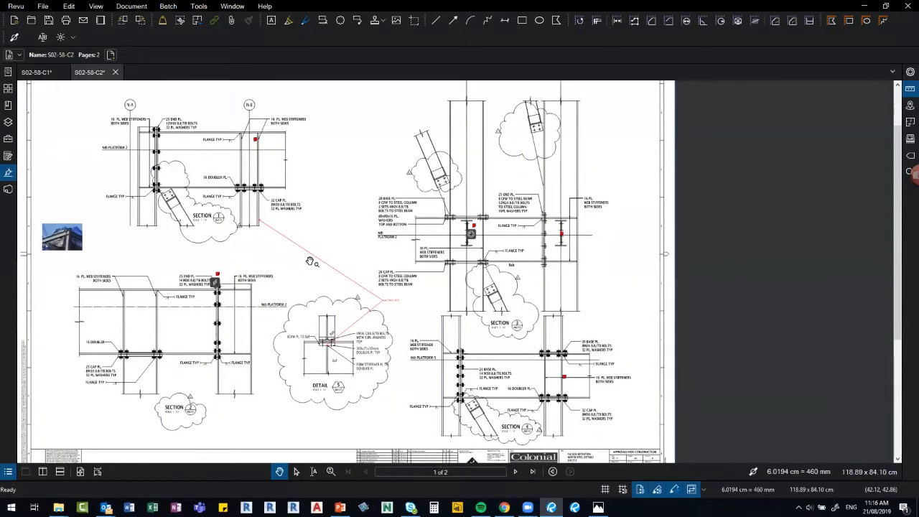
{"action": "scroll", "coordinate": [311, 262], "scroll_direction": "up", "scroll_amount": 1}
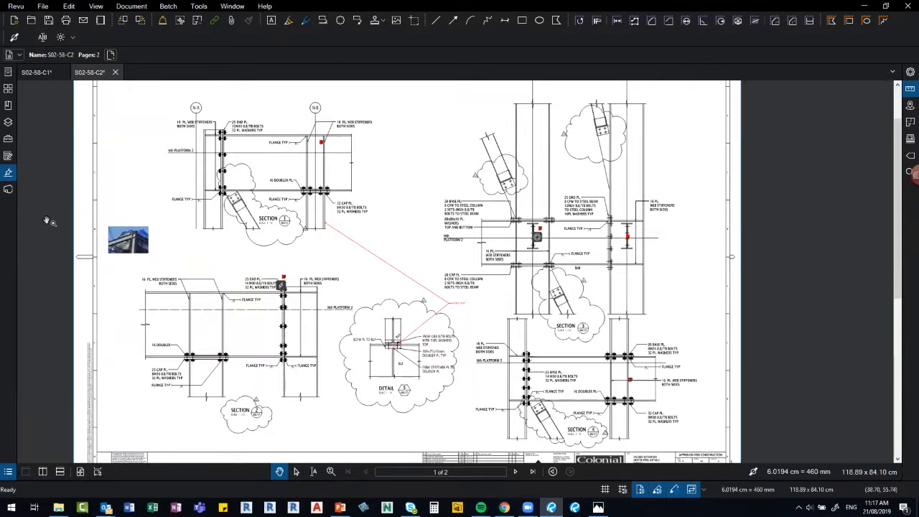
{"action": "scroll", "coordinate": [48, 221], "scroll_direction": "up", "scroll_amount": 1}
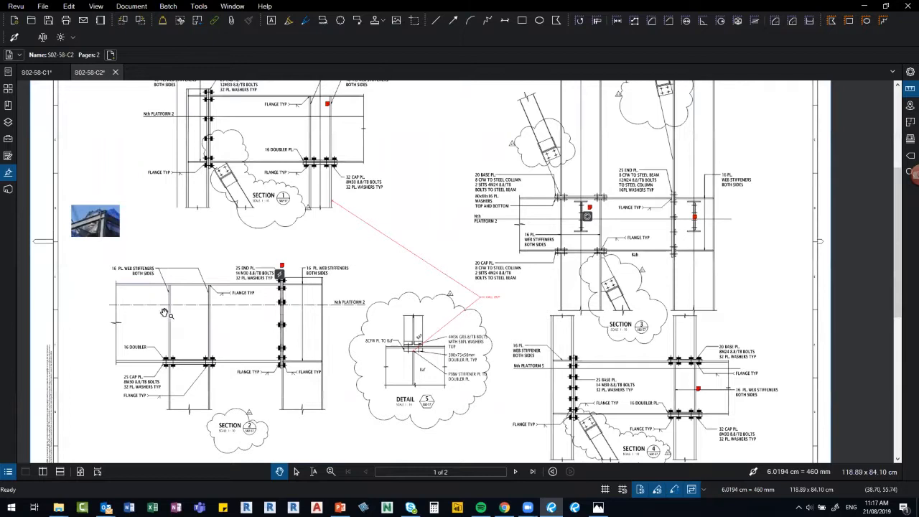
{"action": "scroll", "coordinate": [164, 314], "scroll_direction": "up", "scroll_amount": 1}
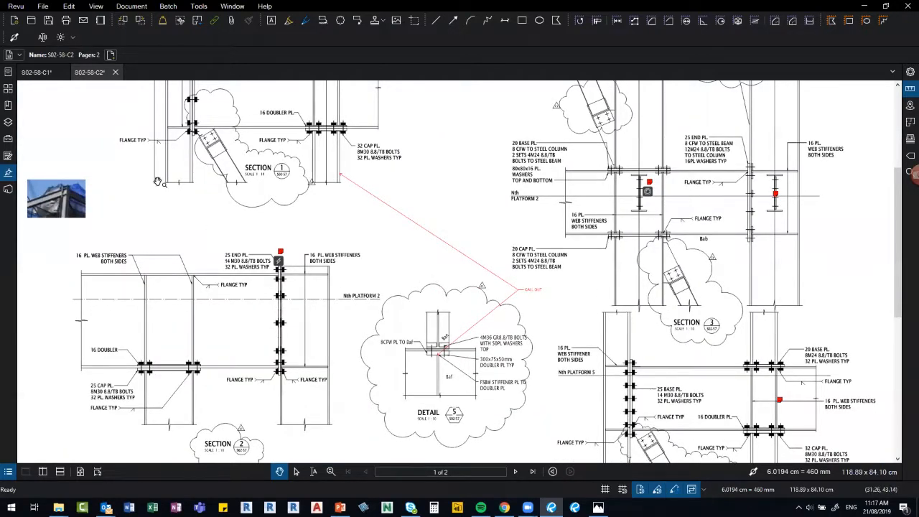
{"action": "scroll", "coordinate": [170, 207], "scroll_direction": "down", "scroll_amount": 3}
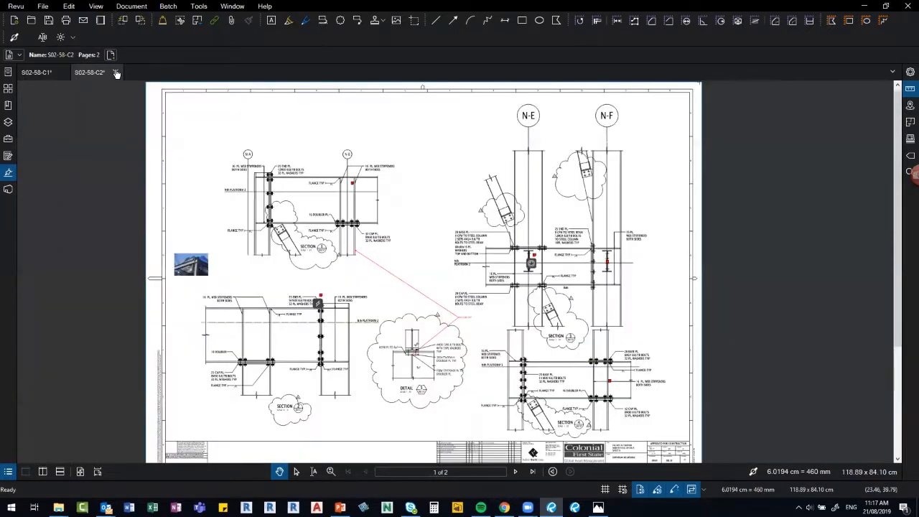
Close S02-58-C2 and S02-58-C1, discarding changes to both.
{"action": "left_click", "coordinate": [116, 73]}
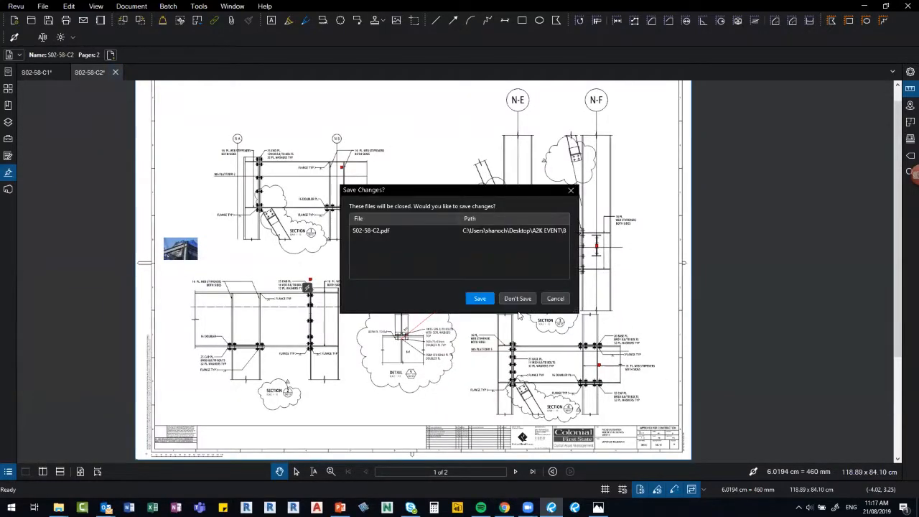
{"action": "left_click", "coordinate": [516, 299]}
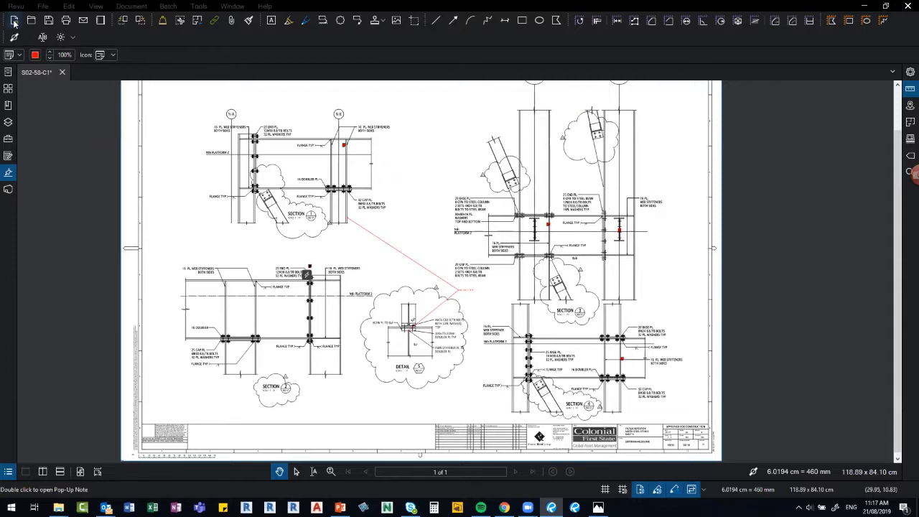
{"action": "left_click", "coordinate": [63, 72]}
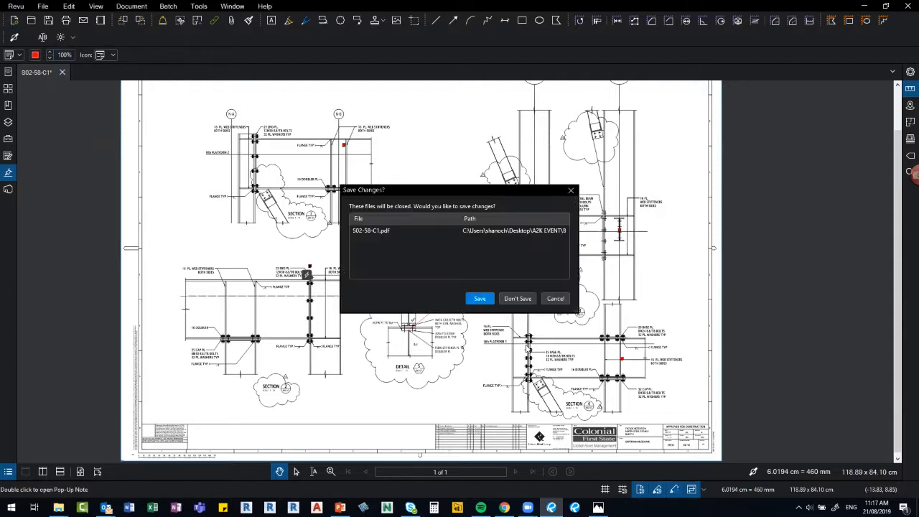
{"action": "left_click", "coordinate": [525, 301]}
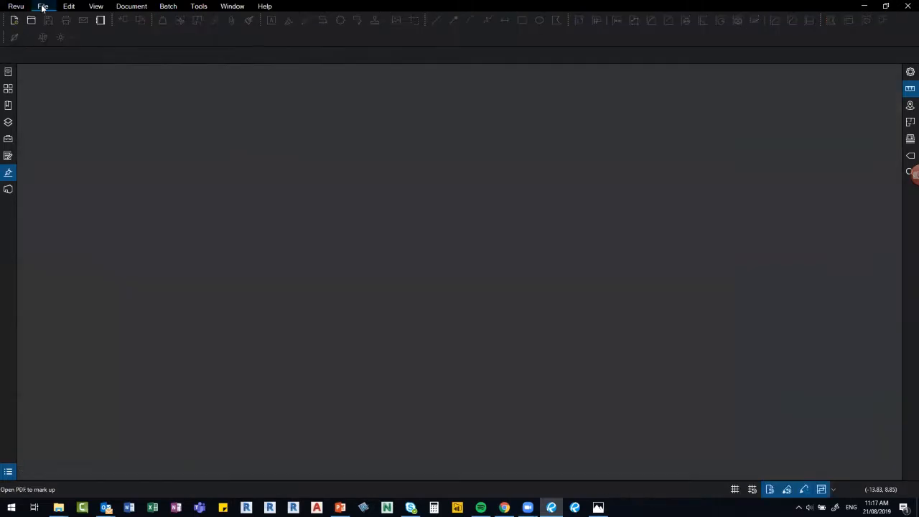
{"action": "left_click", "coordinate": [42, 7]}
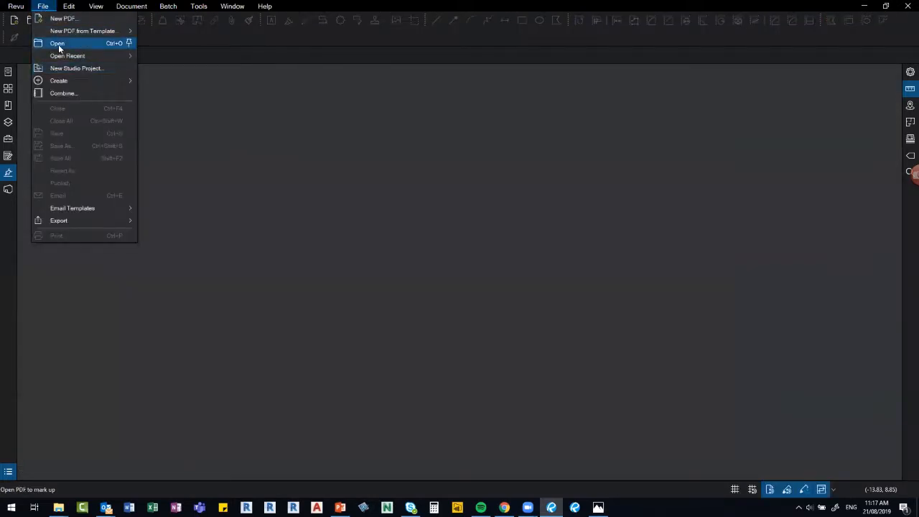
{"action": "key", "text": "Return"}
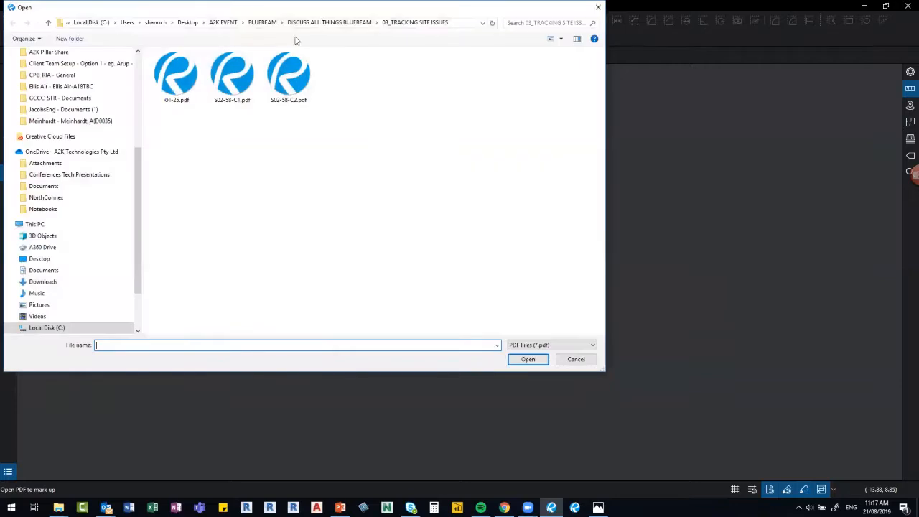
{"action": "left_click", "coordinate": [341, 22]}
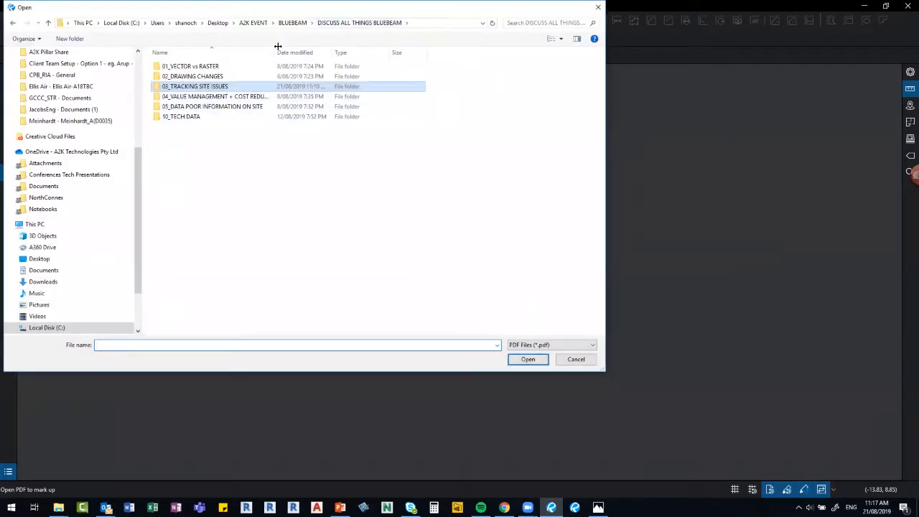
{"action": "left_click_drag", "start_coordinate": [274, 55], "coordinate": [330, 55]}
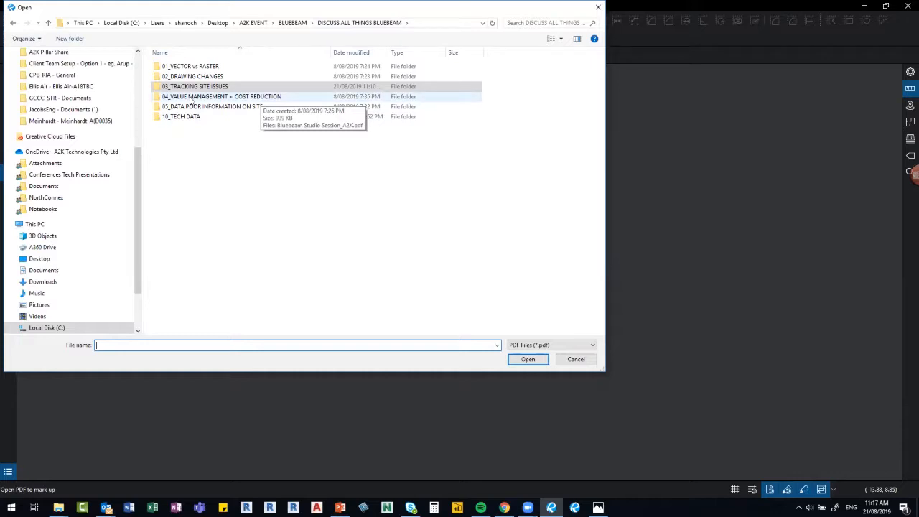
{"action": "left_click", "coordinate": [598, 8]}
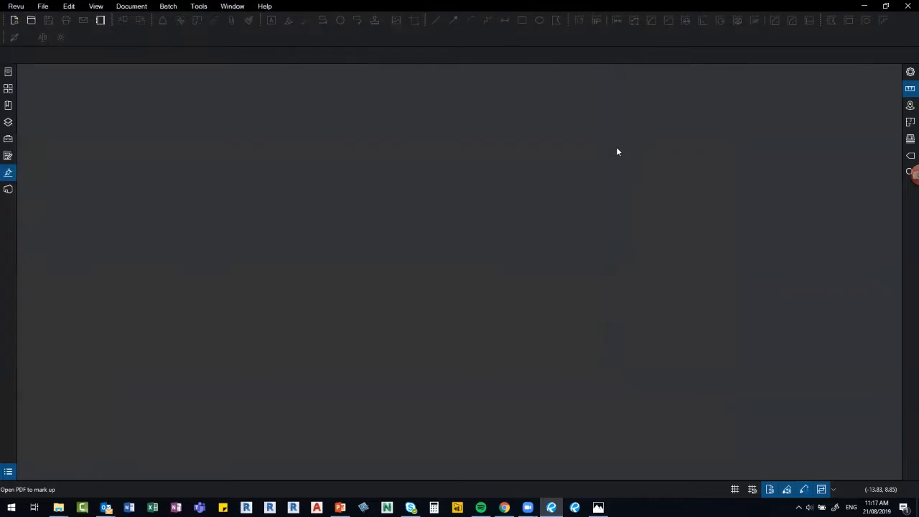
Join the DISCUSS ALL THINGS BLUEBEAM - A2K Studio Session from the Studio panel.
{"action": "left_click", "coordinate": [6, 191]}
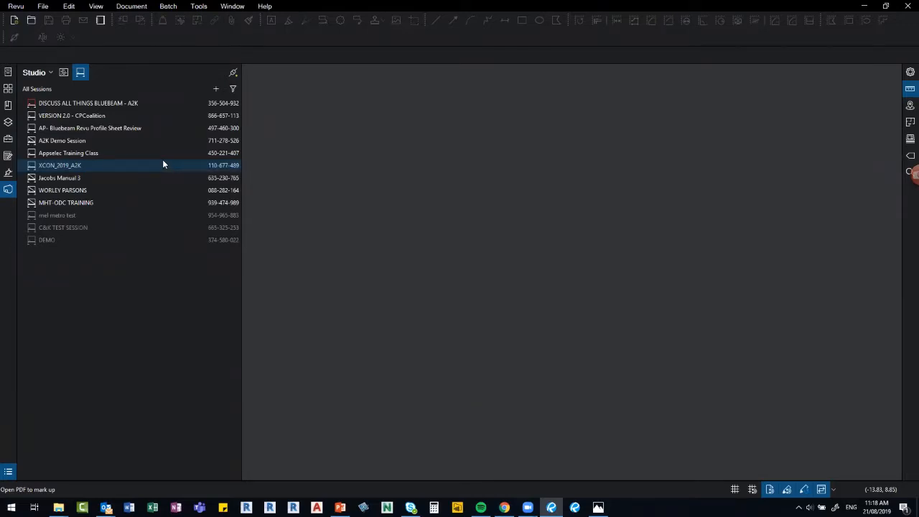
{"action": "double_click", "coordinate": [101, 102]}
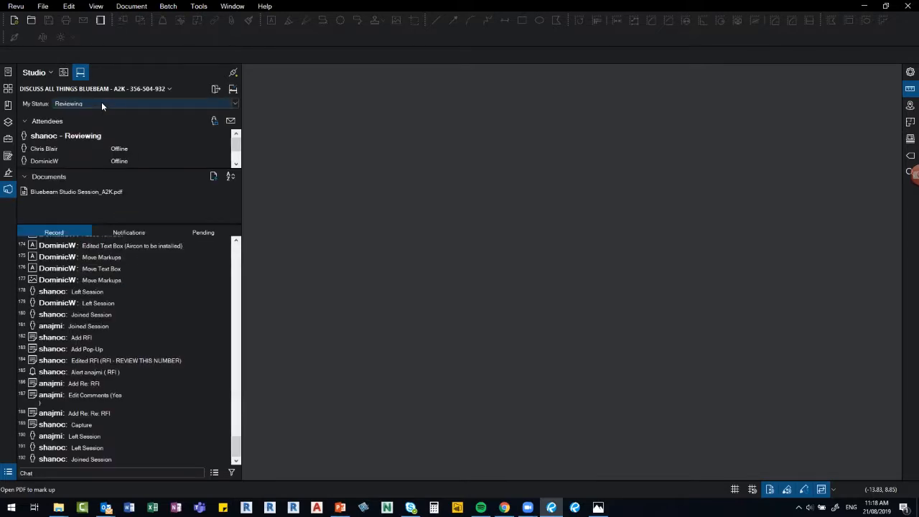
{"action": "left_click", "coordinate": [64, 73]}
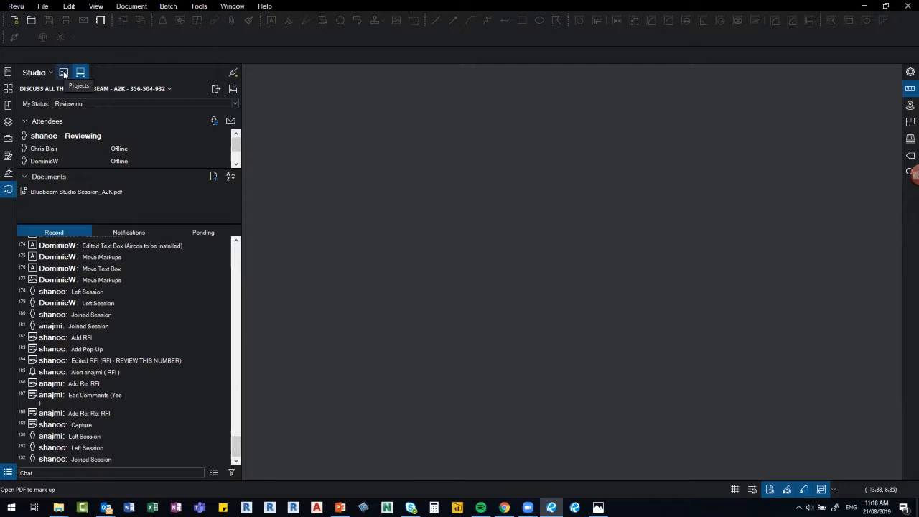
{"action": "left_click", "coordinate": [64, 73]}
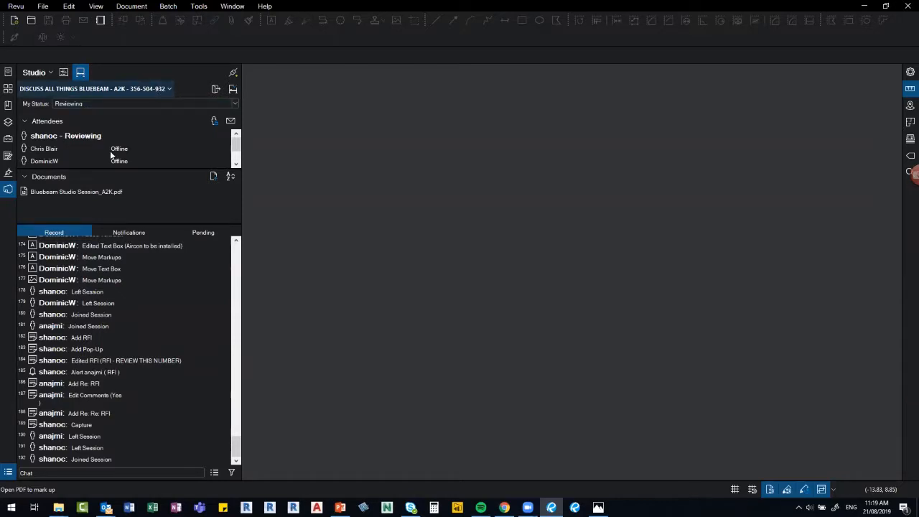
{"action": "double_click", "coordinate": [55, 191]}
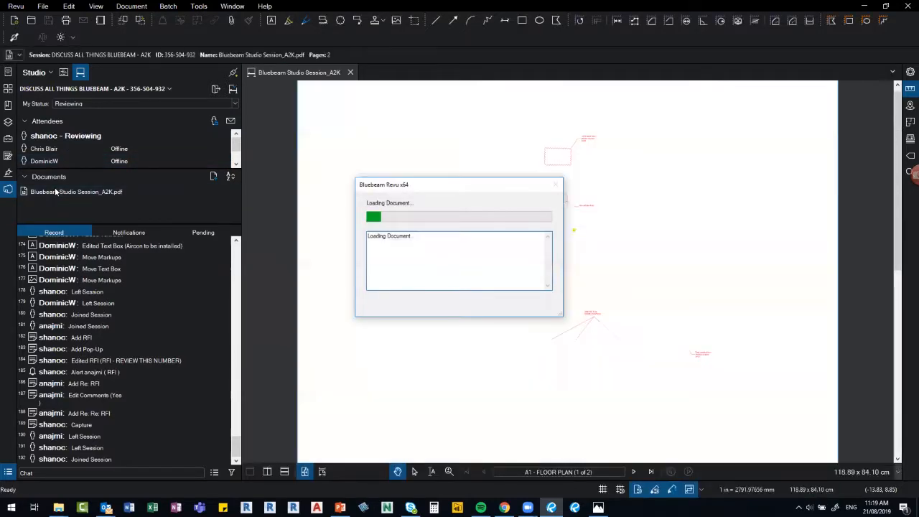
{"action": "mouse_move", "coordinate": [55, 191]}
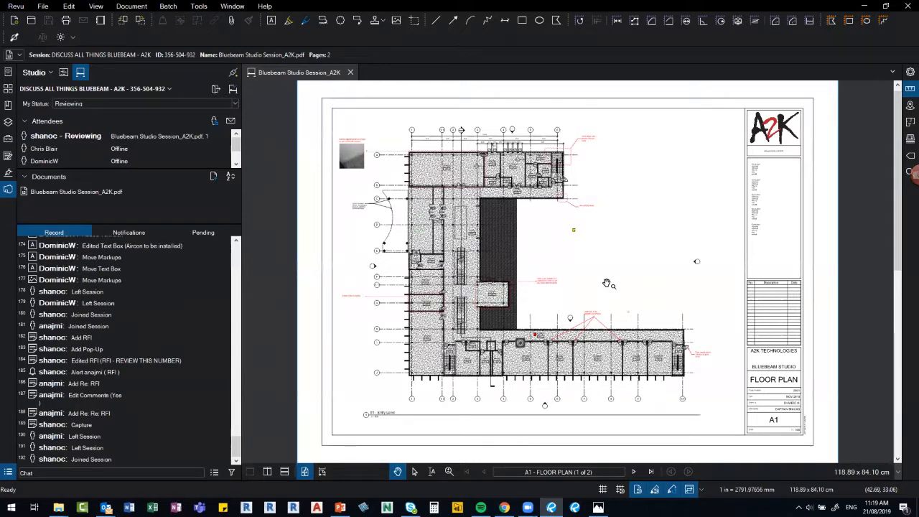
{"action": "left_click", "coordinate": [233, 89]}
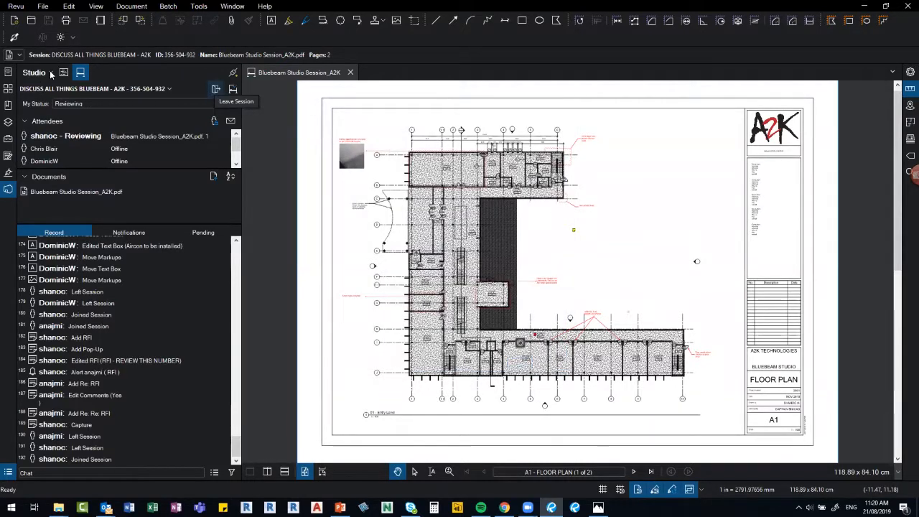
{"action": "left_click", "coordinate": [168, 89]}
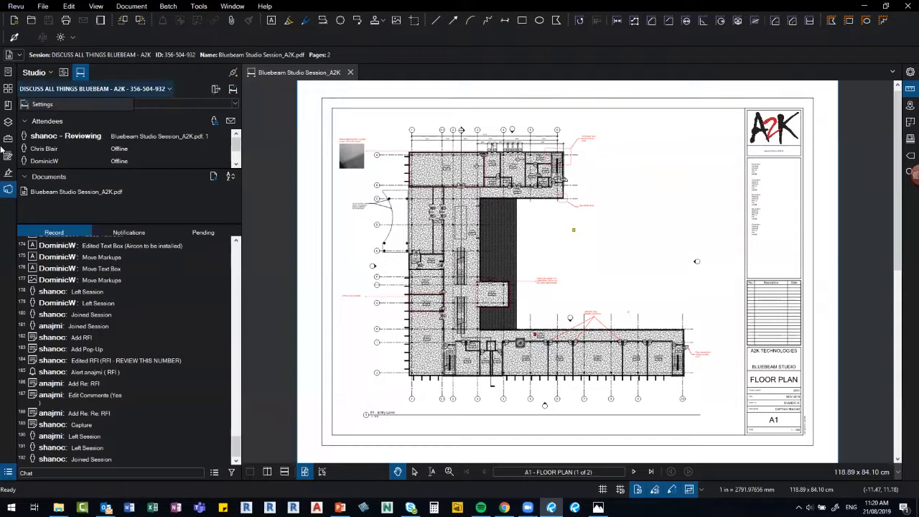
{"action": "left_click", "coordinate": [41, 104]}
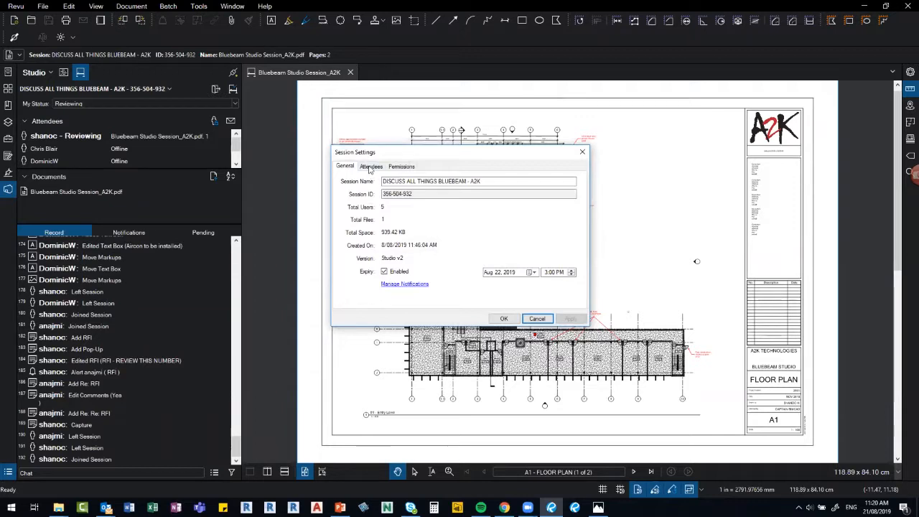
{"action": "left_click", "coordinate": [370, 167]}
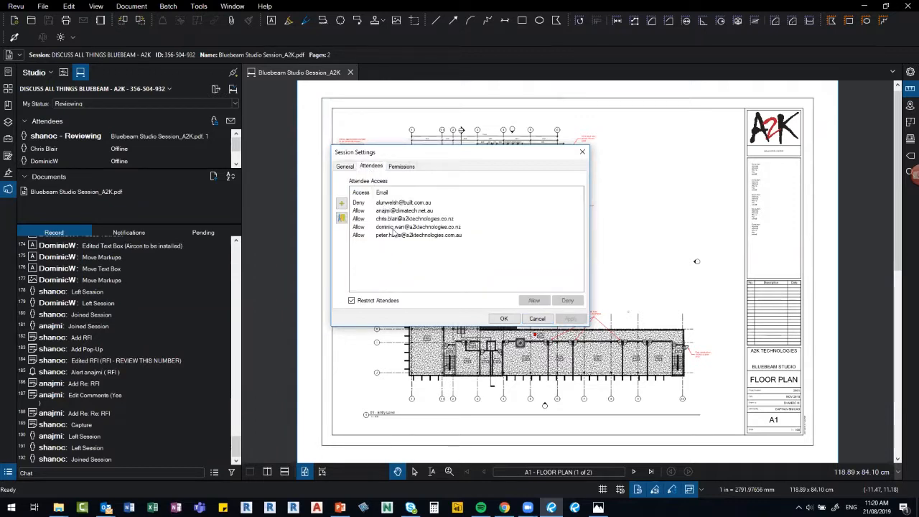
{"action": "left_click", "coordinate": [400, 167]}
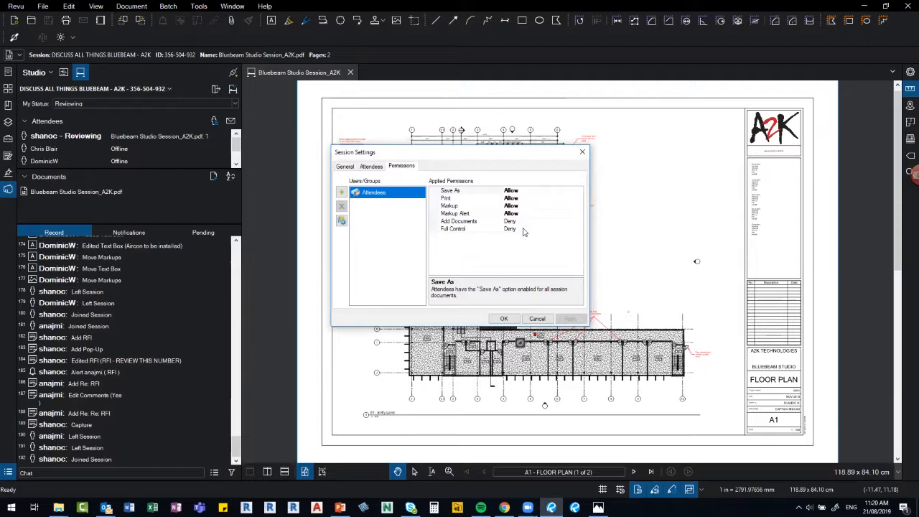
{"action": "left_click", "coordinate": [346, 166]}
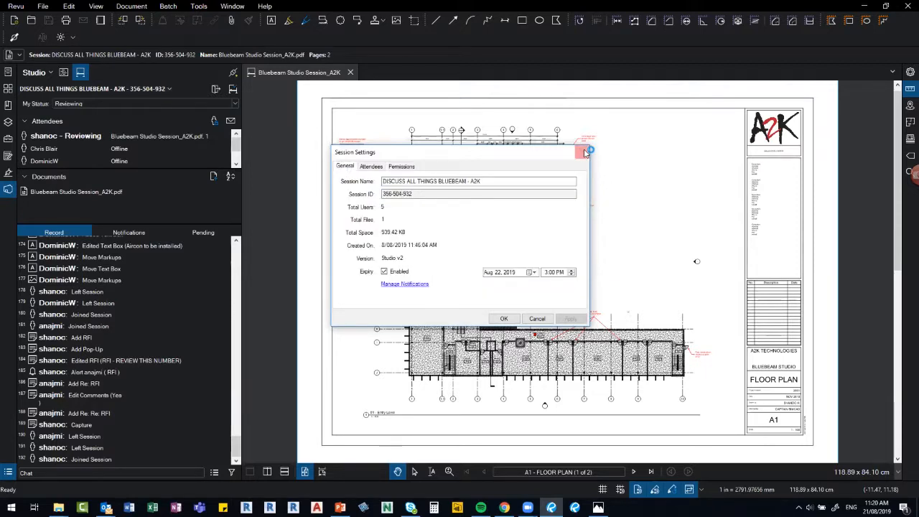
{"action": "left_click", "coordinate": [586, 152]}
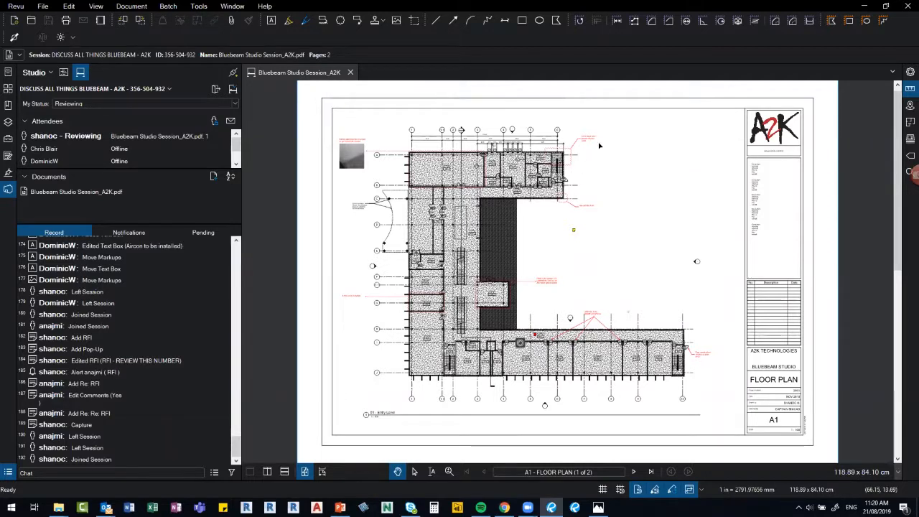
Zoom in on the 'OHS Issue here' cloud callout, select it, and show the Markups List (Alt+L).
{"action": "scroll", "coordinate": [578, 133], "scroll_direction": "up", "scroll_amount": 1}
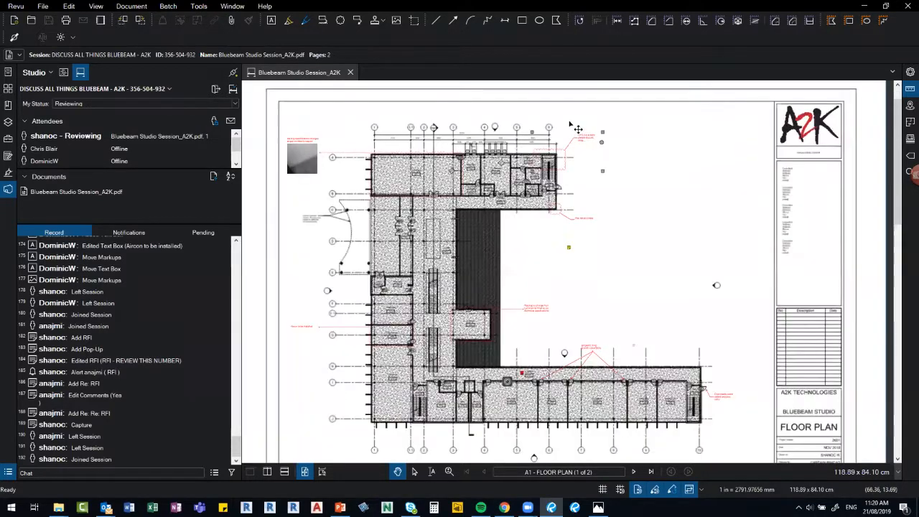
{"action": "scroll", "coordinate": [577, 131], "scroll_direction": "up", "scroll_amount": 5}
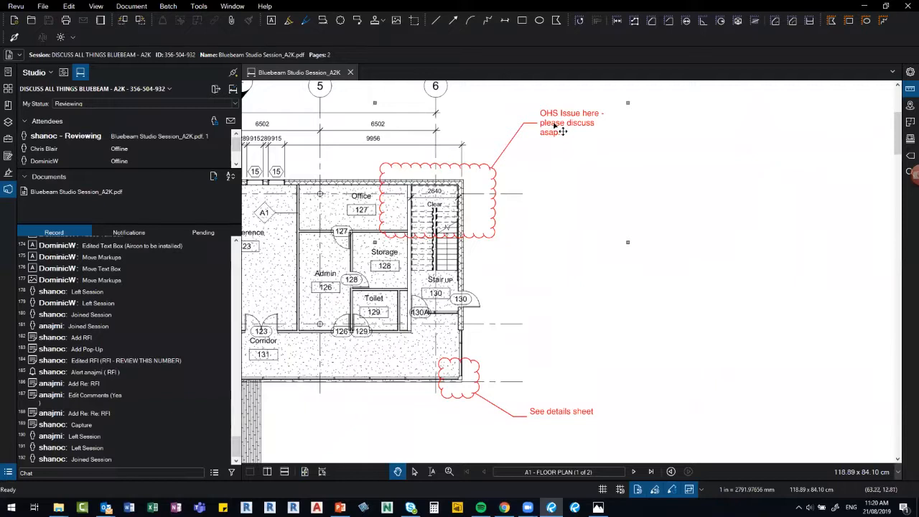
{"action": "left_click", "coordinate": [558, 132]}
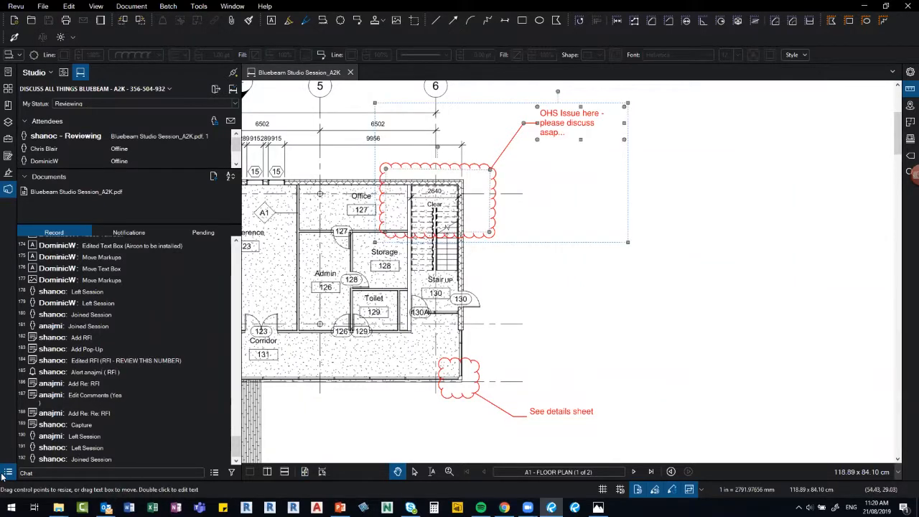
{"action": "key", "text": "alt+l"}
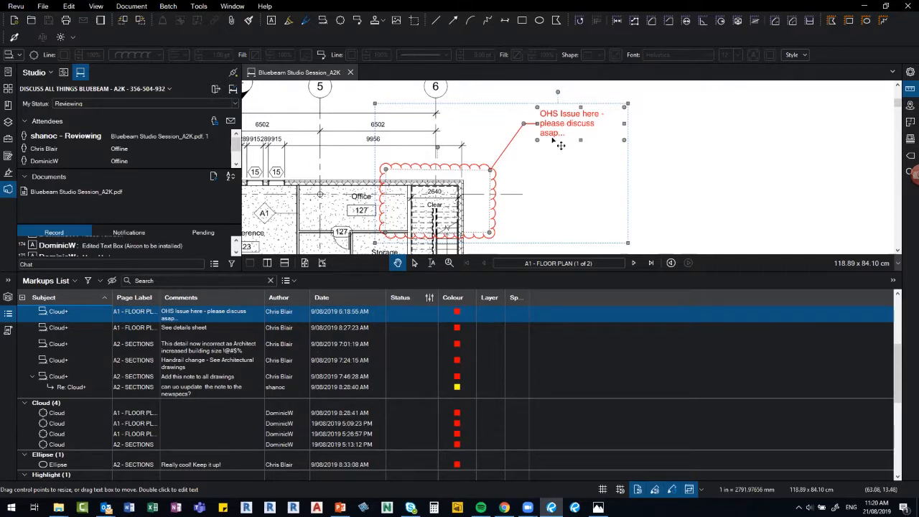
Reply to the OHS Issue callout with the comment 'SPOKE TO SITE - ALL GOOD'.
{"action": "right_click", "coordinate": [559, 122]}
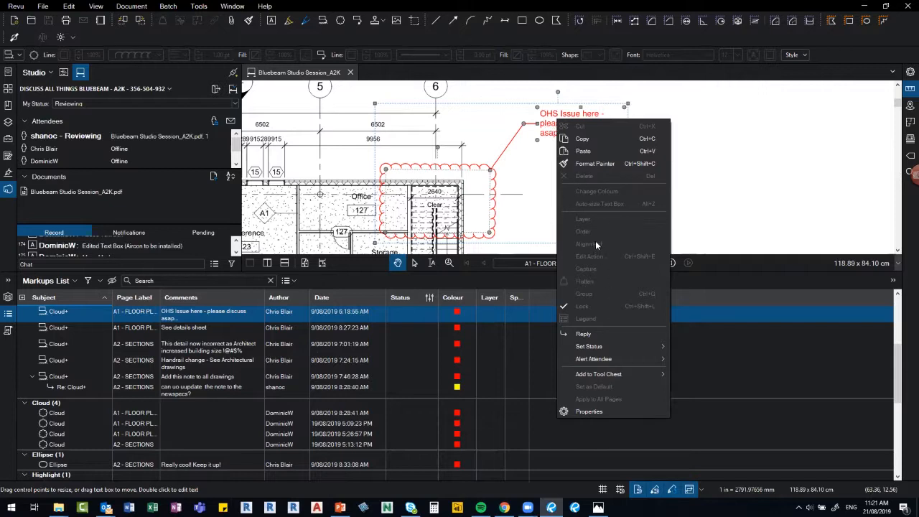
{"action": "left_click", "coordinate": [468, 113]}
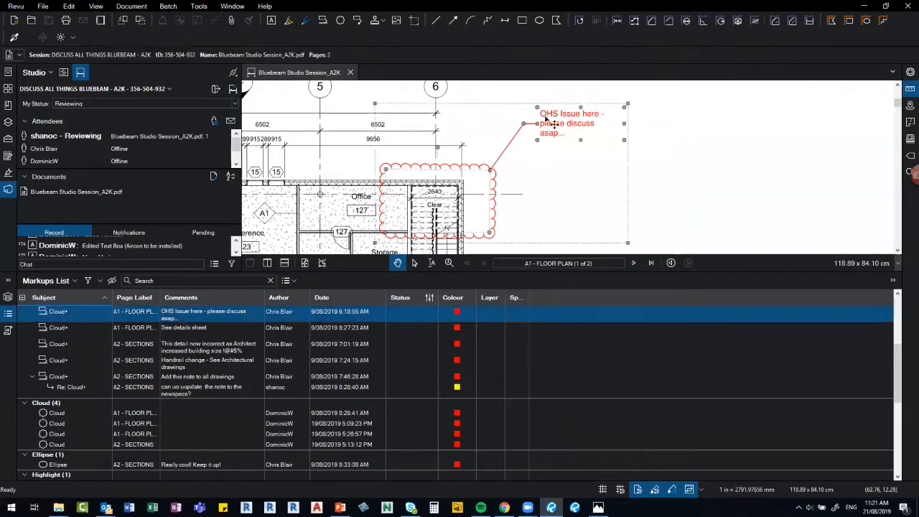
{"action": "left_click", "coordinate": [553, 126]}
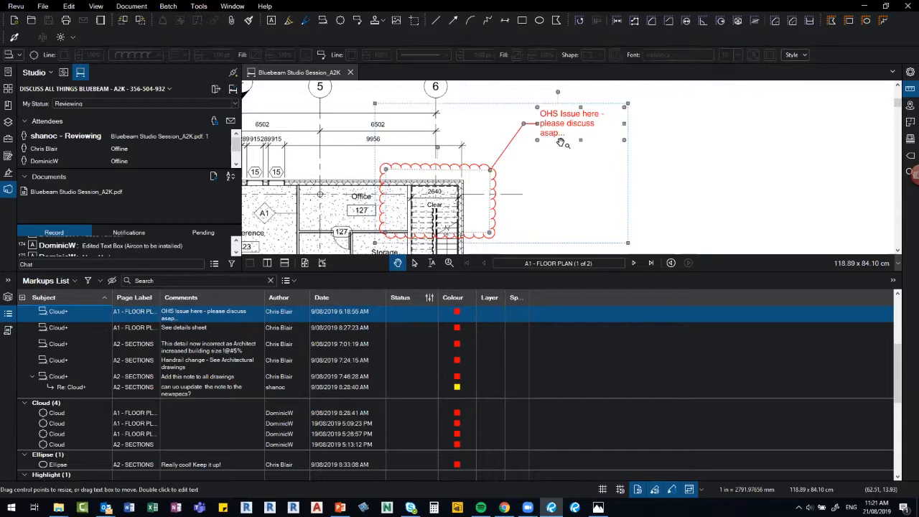
{"action": "right_click", "coordinate": [559, 122]}
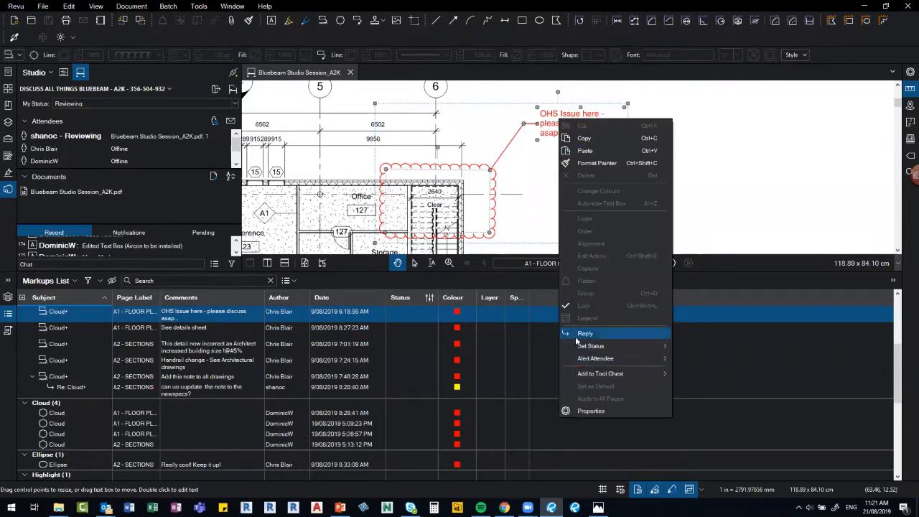
{"action": "left_click", "coordinate": [576, 336]}
{"action": "type", "text": "SPOKE TO SIT"}
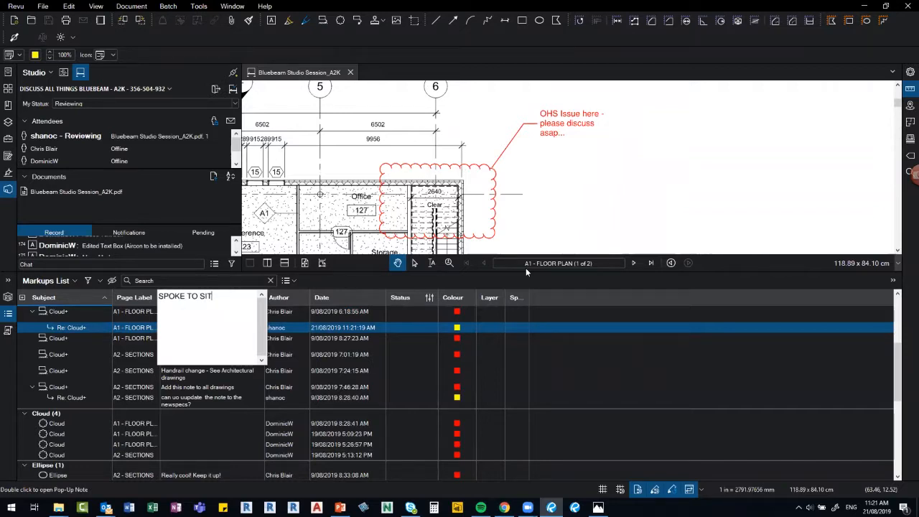
{"action": "type", "text": "E - ALL GOOD."}
{"action": "left_click", "coordinate": [603, 209]}
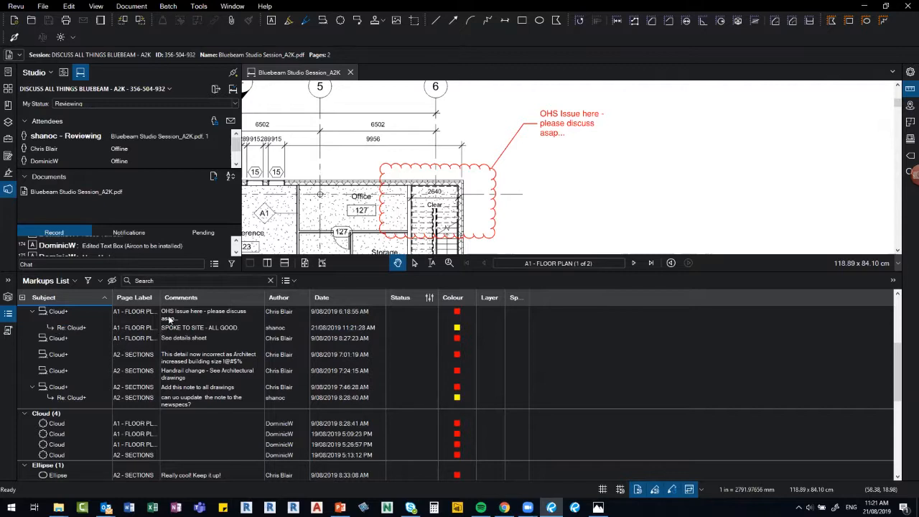
{"action": "scroll", "coordinate": [509, 149], "scroll_direction": "down", "scroll_amount": 5}
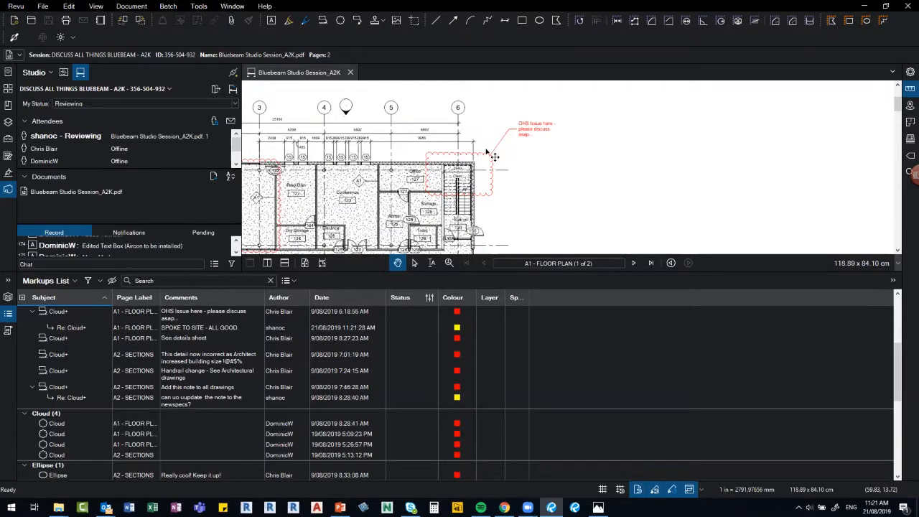
{"action": "scroll", "coordinate": [493, 154], "scroll_direction": "down", "scroll_amount": 1}
{"action": "scroll", "coordinate": [494, 157], "scroll_direction": "down", "scroll_amount": 1}
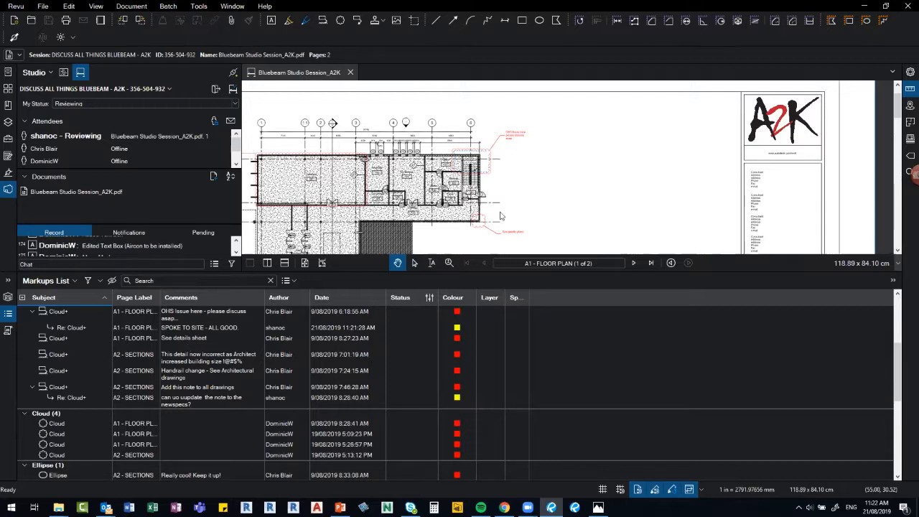
Close the Markups List and zoom around the floor plan near the Cafeteria.
{"action": "left_click", "coordinate": [9, 315]}
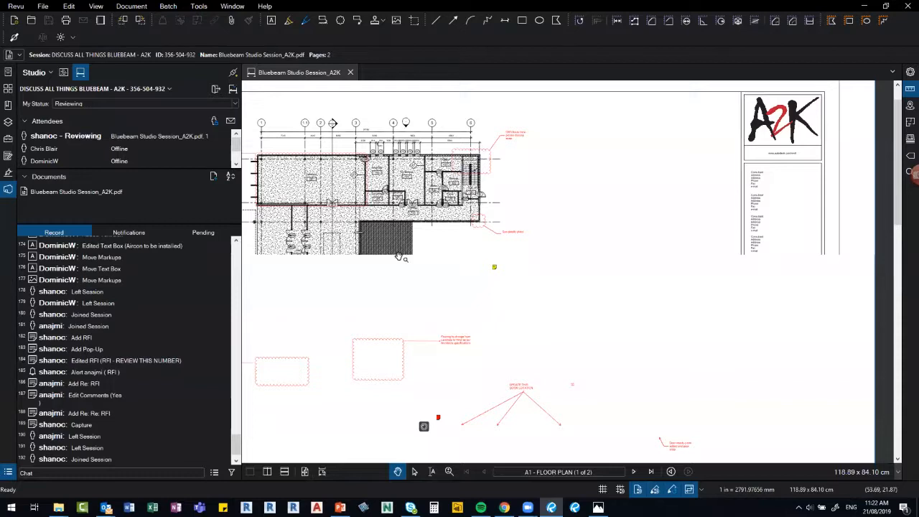
{"action": "scroll", "coordinate": [486, 281], "scroll_direction": "down", "scroll_amount": 3}
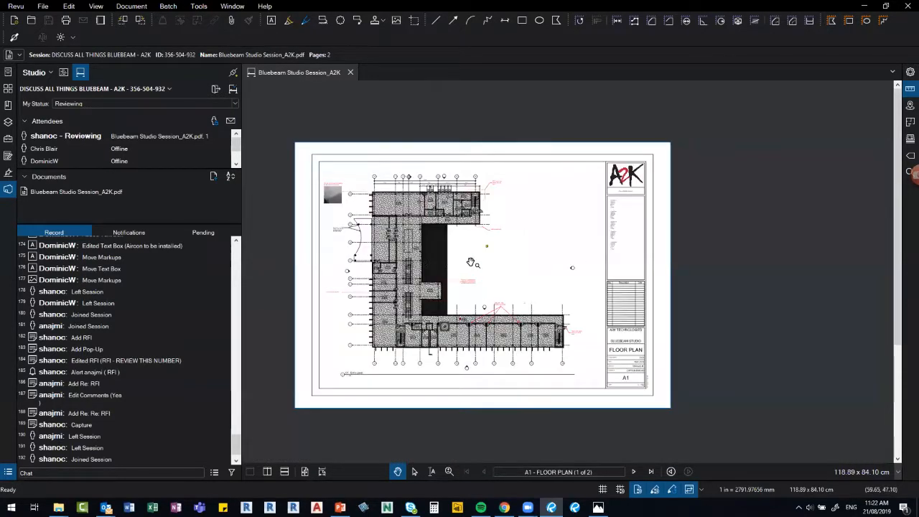
{"action": "scroll", "coordinate": [461, 251], "scroll_direction": "up", "scroll_amount": 1}
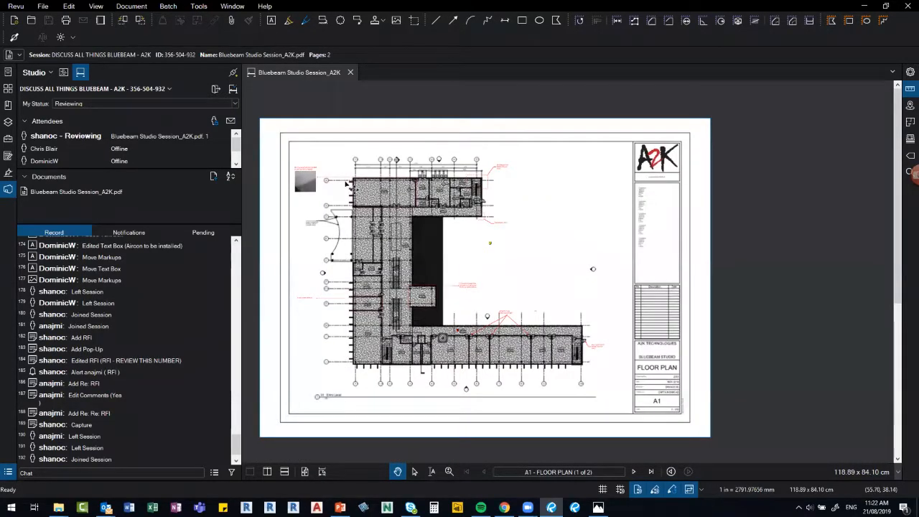
{"action": "scroll", "coordinate": [352, 185], "scroll_direction": "up", "scroll_amount": 1}
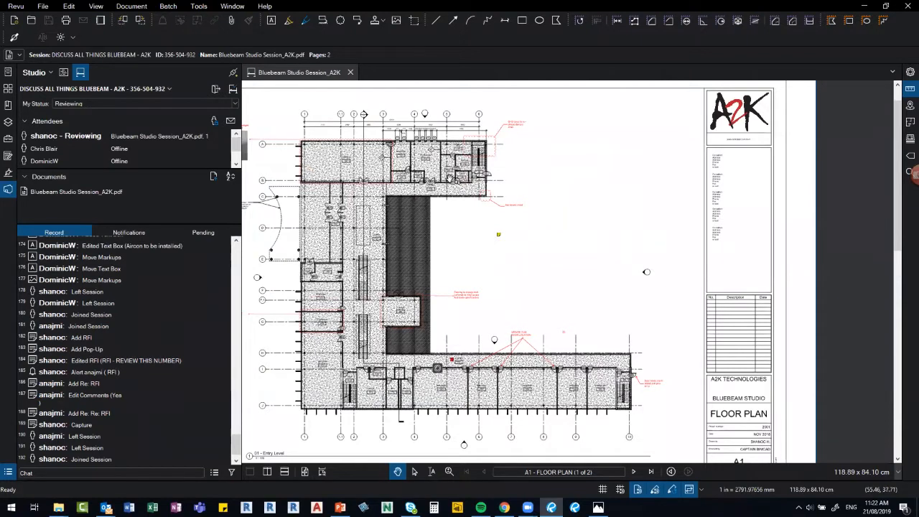
{"action": "scroll", "coordinate": [496, 243], "scroll_direction": "up", "scroll_amount": 3}
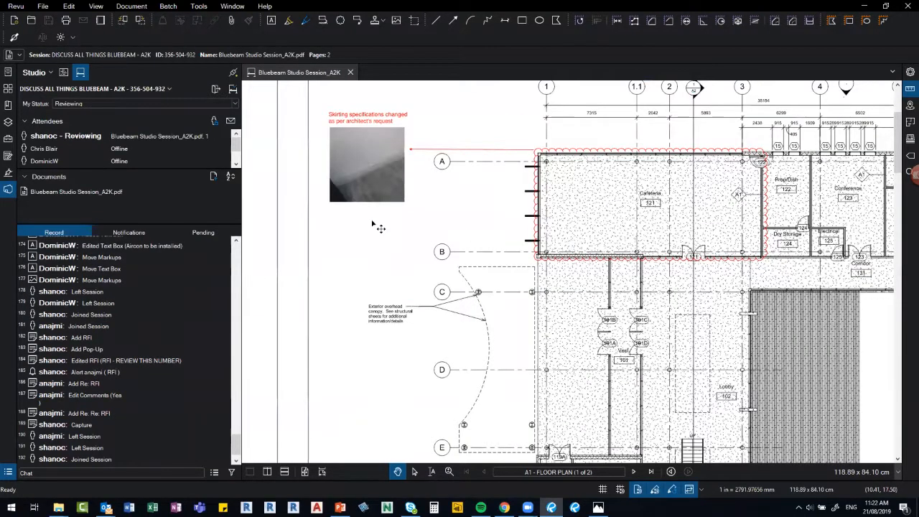
{"action": "scroll", "coordinate": [356, 226], "scroll_direction": "up", "scroll_amount": 1}
{"action": "scroll", "coordinate": [363, 159], "scroll_direction": "up", "scroll_amount": 1}
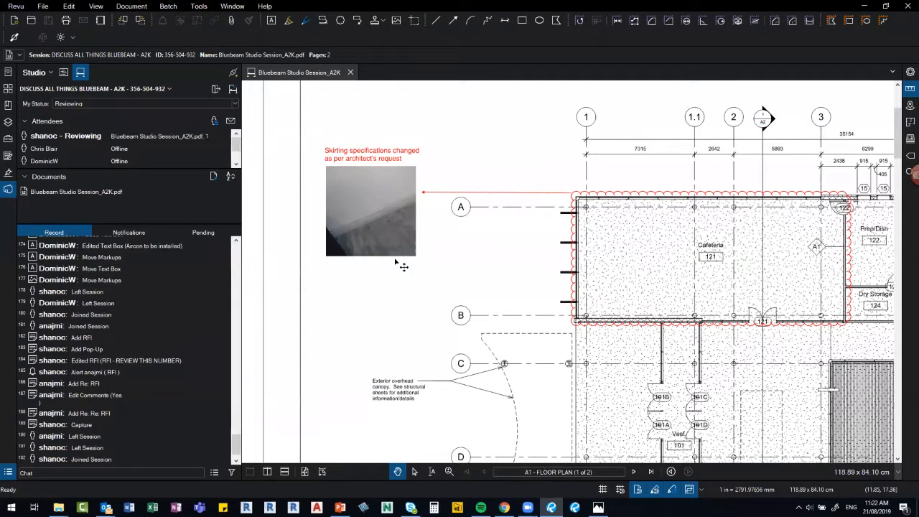
{"action": "scroll", "coordinate": [402, 266], "scroll_direction": "down", "scroll_amount": 2}
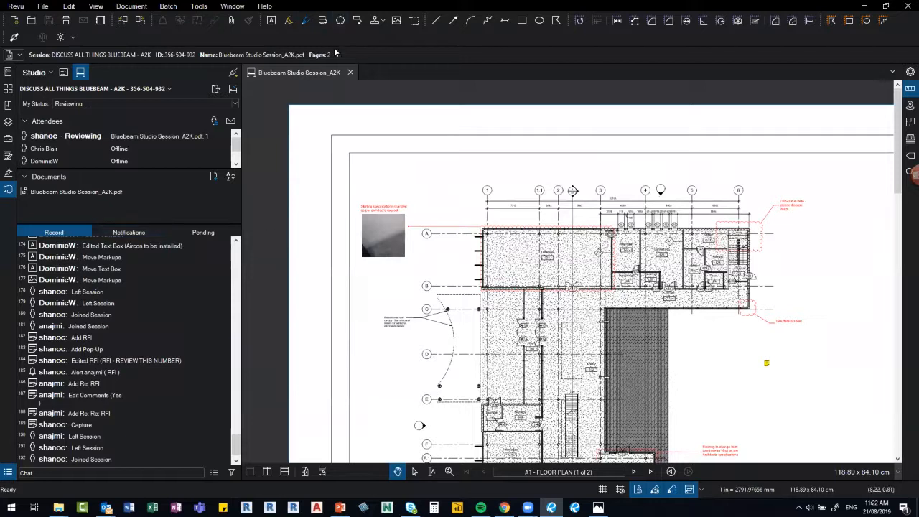
Add a blue-line callout reading 'WHAT KIND OF PAVING IS THIS' in the blank area right of the Lobby.
{"action": "left_click", "coordinate": [357, 22]}
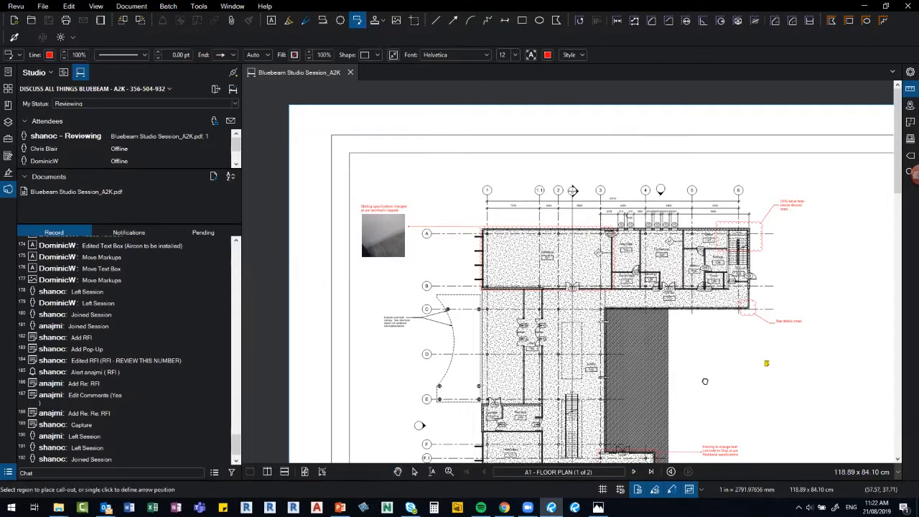
{"action": "left_click", "coordinate": [49, 55]}
{"action": "left_click", "coordinate": [87, 81]}
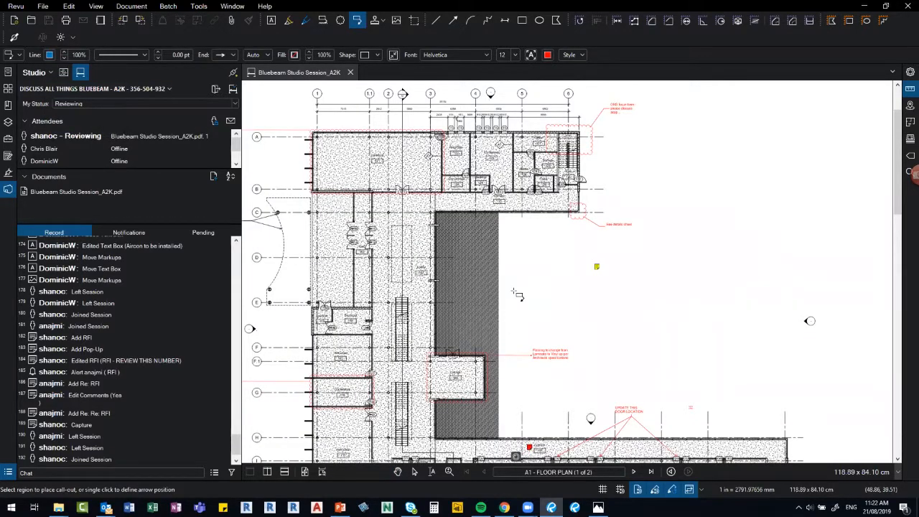
{"action": "scroll", "coordinate": [520, 296], "scroll_direction": "up", "scroll_amount": 1}
{"action": "scroll", "coordinate": [530, 291], "scroll_direction": "up", "scroll_amount": 2}
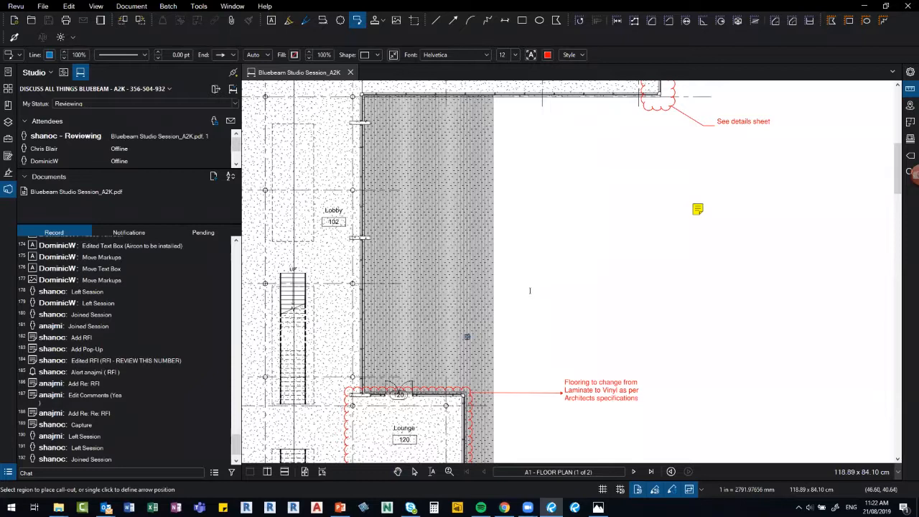
{"action": "left_click", "coordinate": [531, 293]}
{"action": "type", "text": "WHAT KIND OF PAVING IS THIS"}
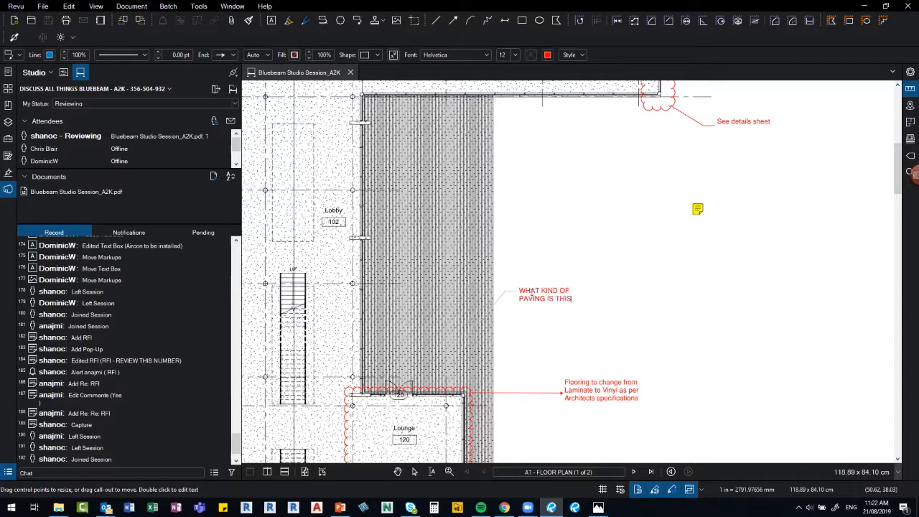
{"action": "left_click", "coordinate": [564, 316]}
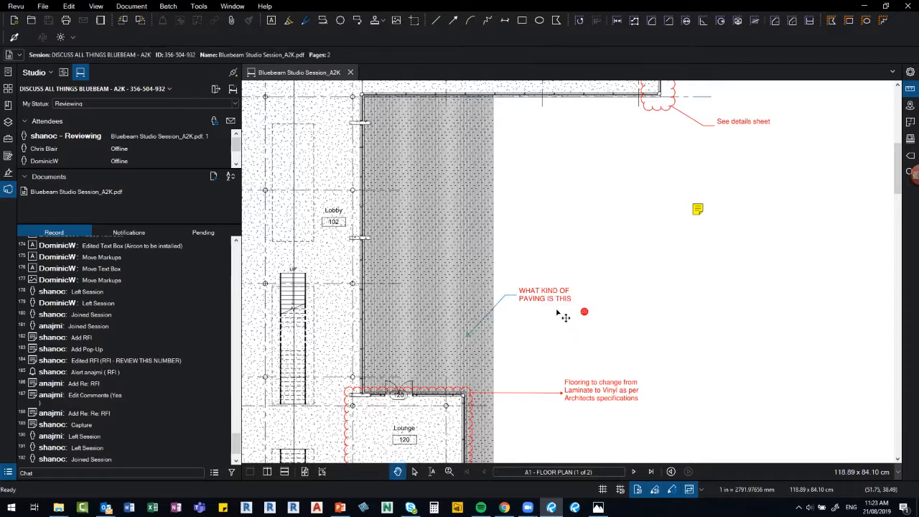
Change the paving callout's text colour from red to blue.
{"action": "left_click", "coordinate": [563, 316]}
{"action": "left_click", "coordinate": [547, 55]}
{"action": "left_click", "coordinate": [602, 83]}
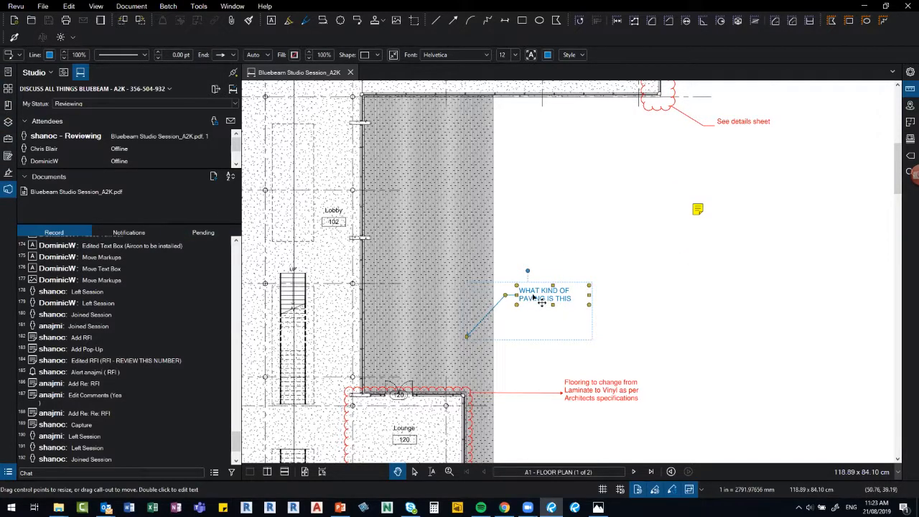
Alert a chosen session attendee about the paving callout, then close the stray file window.
{"action": "right_click", "coordinate": [533, 297]}
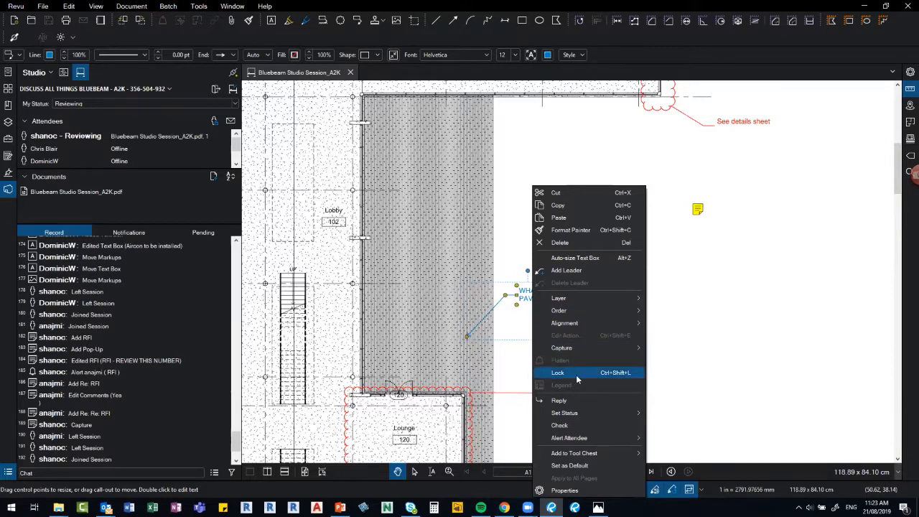
{"action": "mouse_move", "coordinate": [588, 440]}
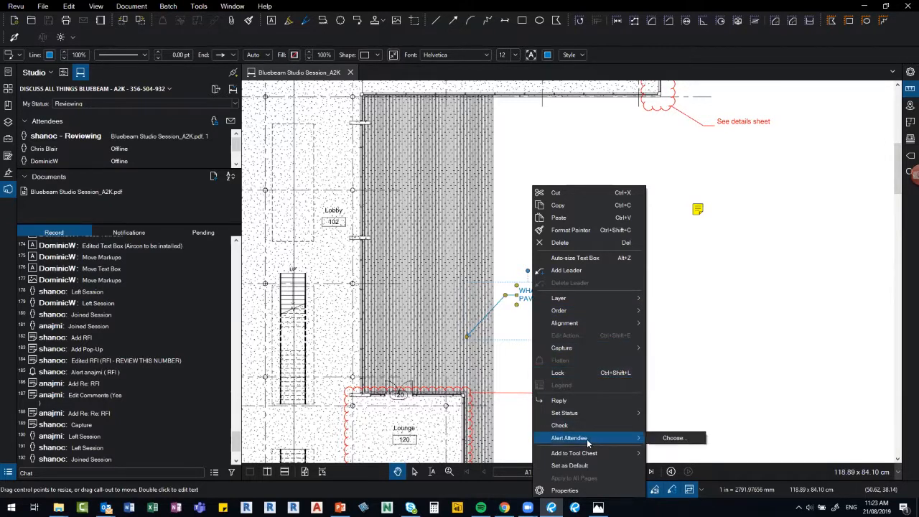
{"action": "left_click", "coordinate": [680, 439]}
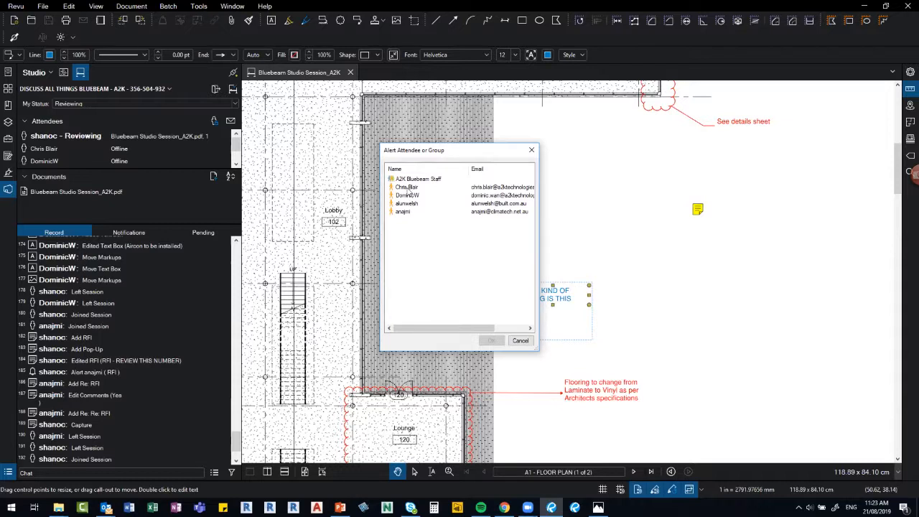
{"action": "left_click", "coordinate": [406, 187]}
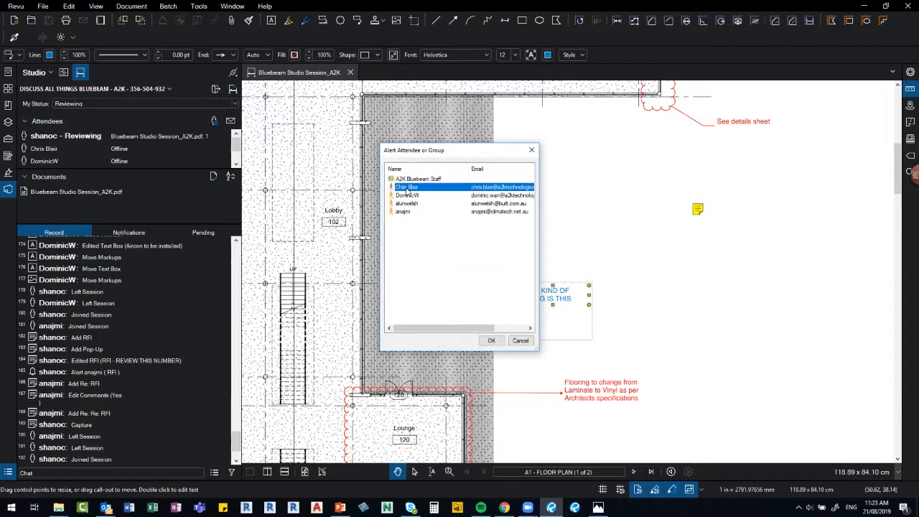
{"action": "left_click", "coordinate": [490, 343]}
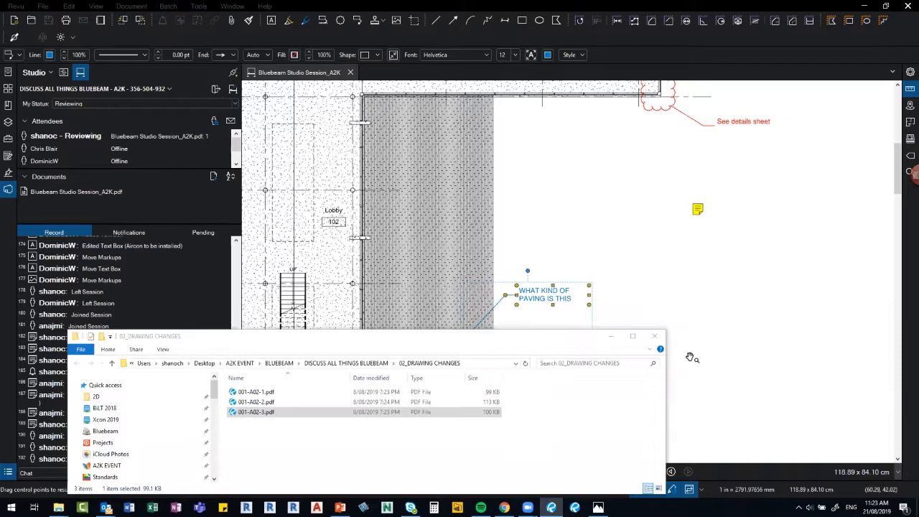
{"action": "left_click", "coordinate": [656, 339]}
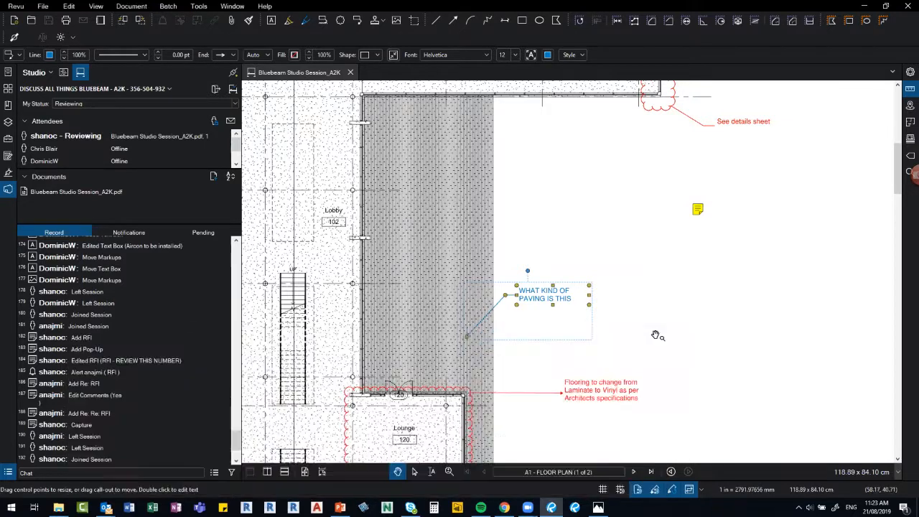
{"action": "left_click", "coordinate": [656, 333]}
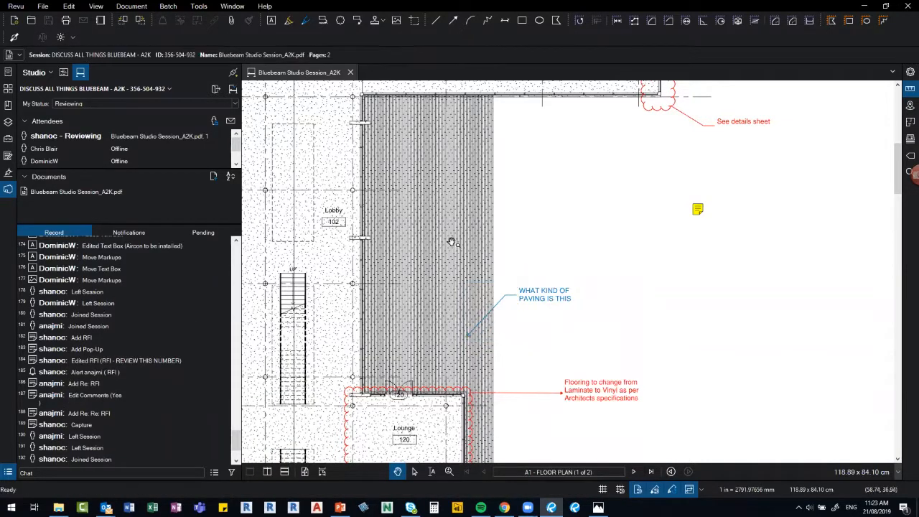
Show the Studio session's Notifications tab, which lists no notifications.
{"action": "left_click", "coordinate": [128, 233]}
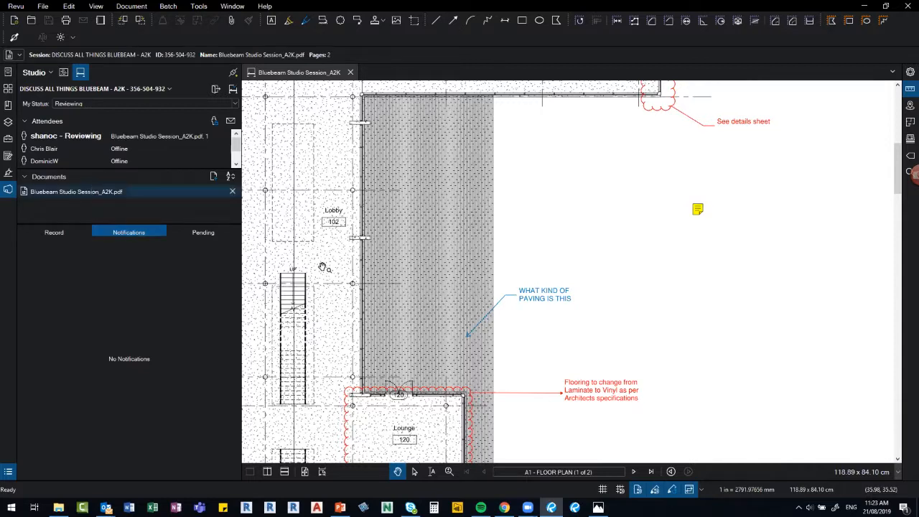
Zoom in on the blue paving callout, then zoom out to see the entire floor plan.
{"action": "scroll", "coordinate": [381, 296], "scroll_direction": "up", "scroll_amount": 2}
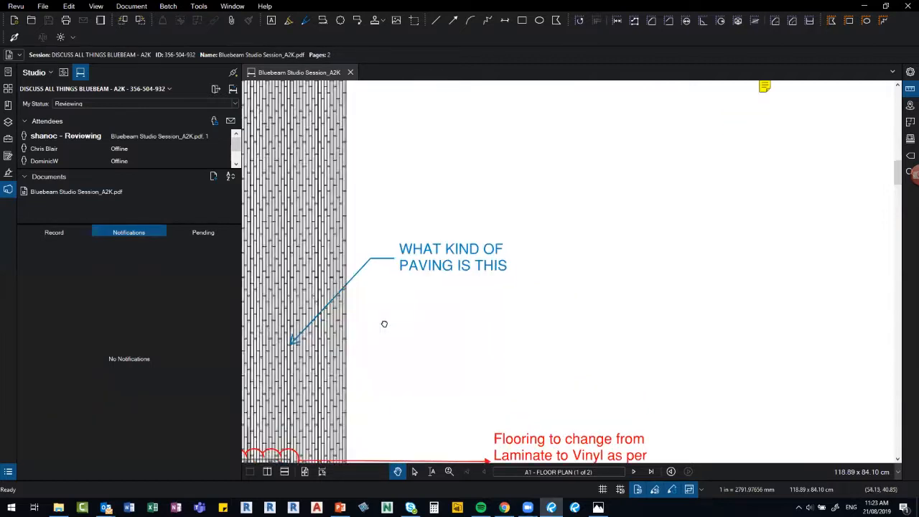
{"action": "scroll", "coordinate": [345, 302], "scroll_direction": "up", "scroll_amount": 2}
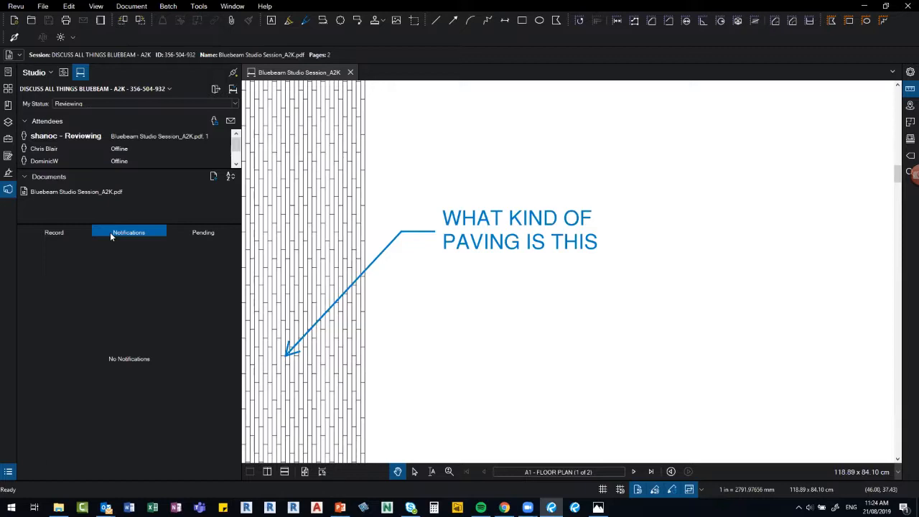
{"action": "scroll", "coordinate": [400, 349], "scroll_direction": "down", "scroll_amount": 4}
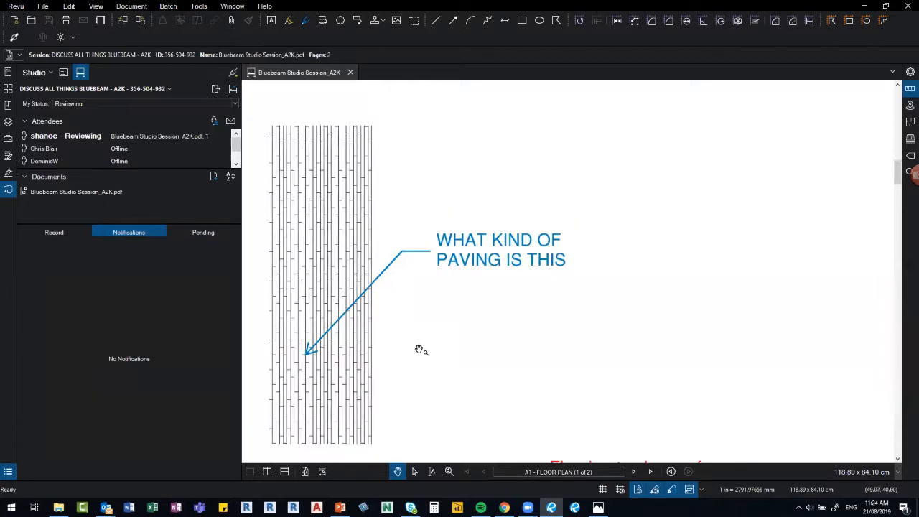
{"action": "scroll", "coordinate": [526, 331], "scroll_direction": "down", "scroll_amount": 2}
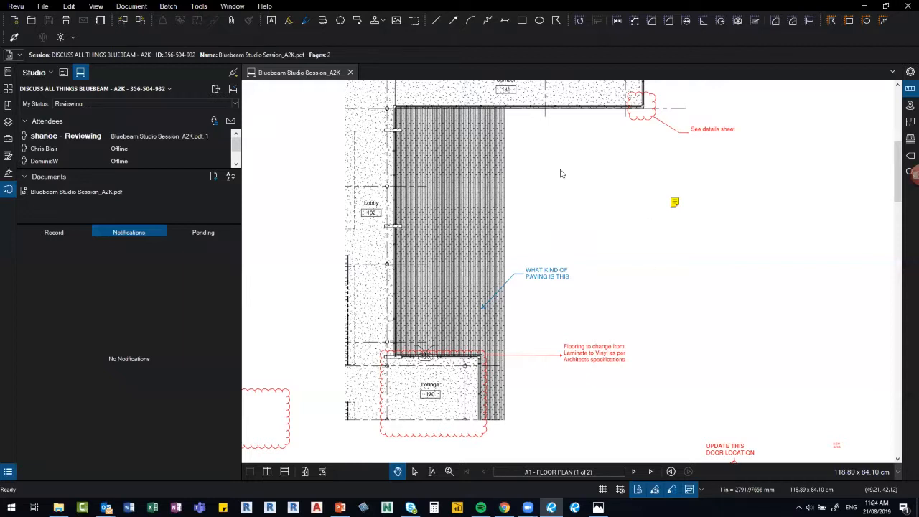
{"action": "scroll", "coordinate": [563, 174], "scroll_direction": "down", "scroll_amount": 2}
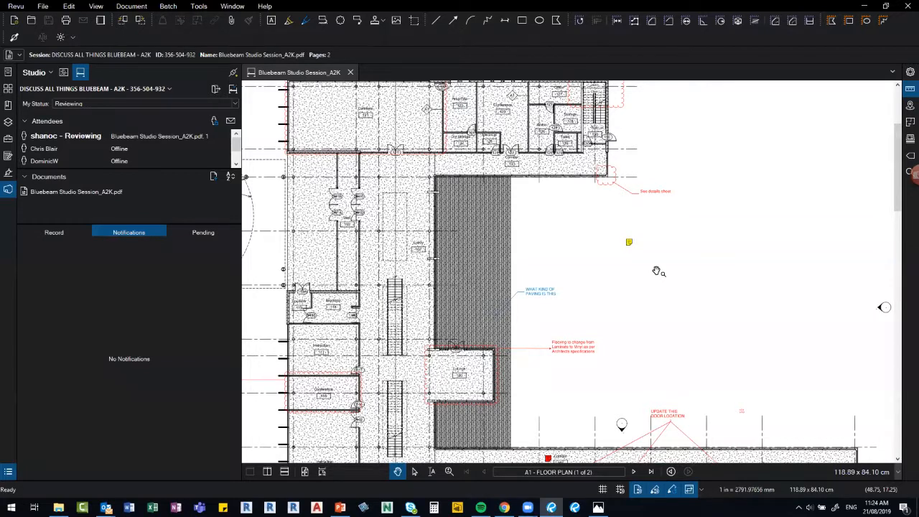
{"action": "scroll", "coordinate": [658, 270], "scroll_direction": "down", "scroll_amount": 2}
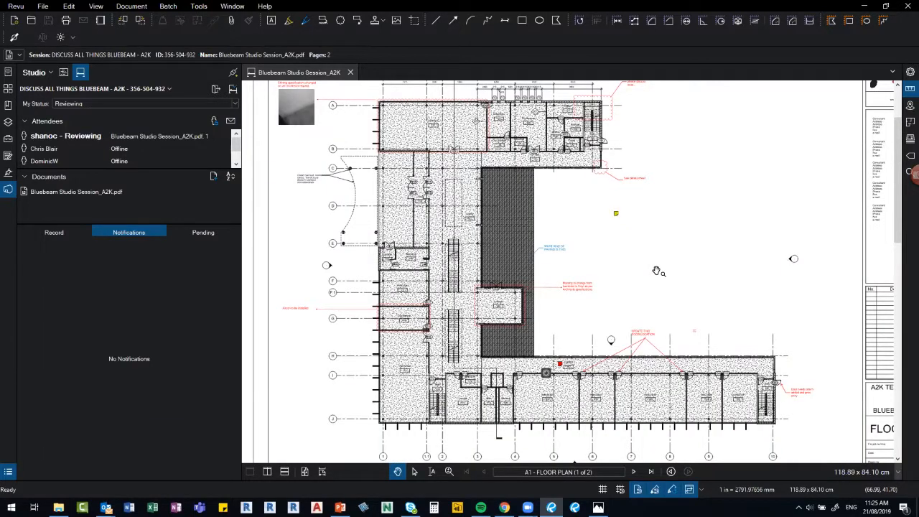
{"action": "left_click", "coordinate": [113, 146]}
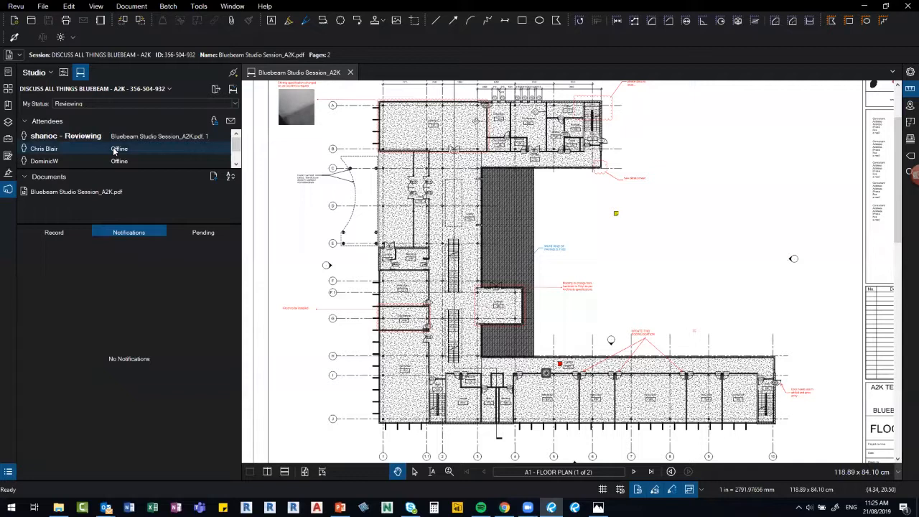
{"action": "right_click", "coordinate": [113, 146]}
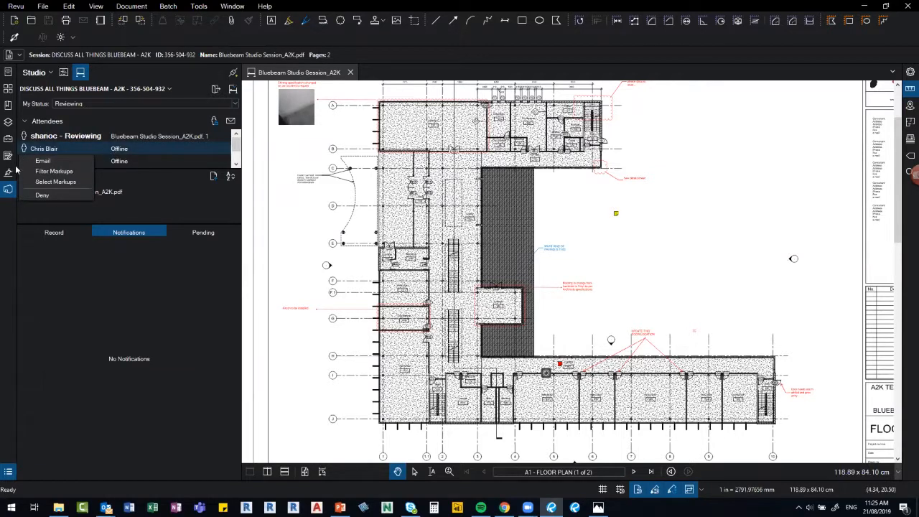
{"action": "left_click", "coordinate": [656, 235]}
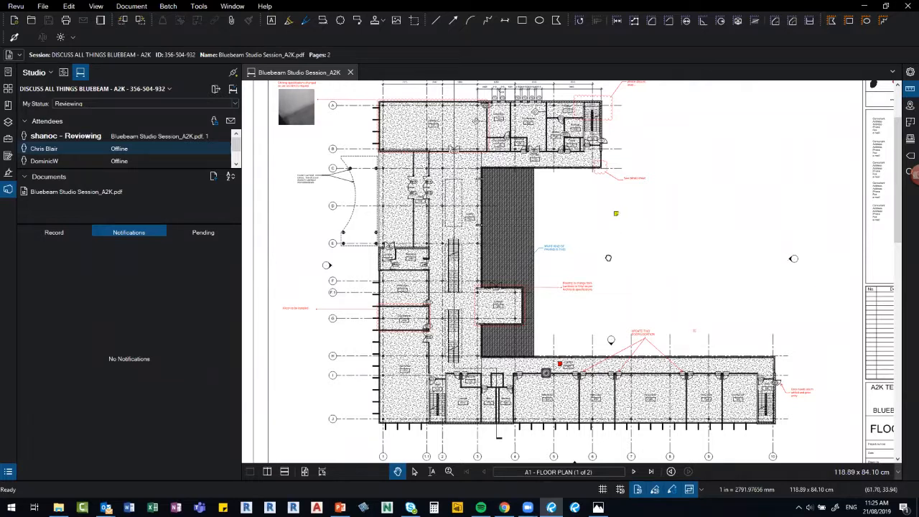
{"action": "scroll", "coordinate": [608, 258], "scroll_direction": "down", "scroll_amount": 1}
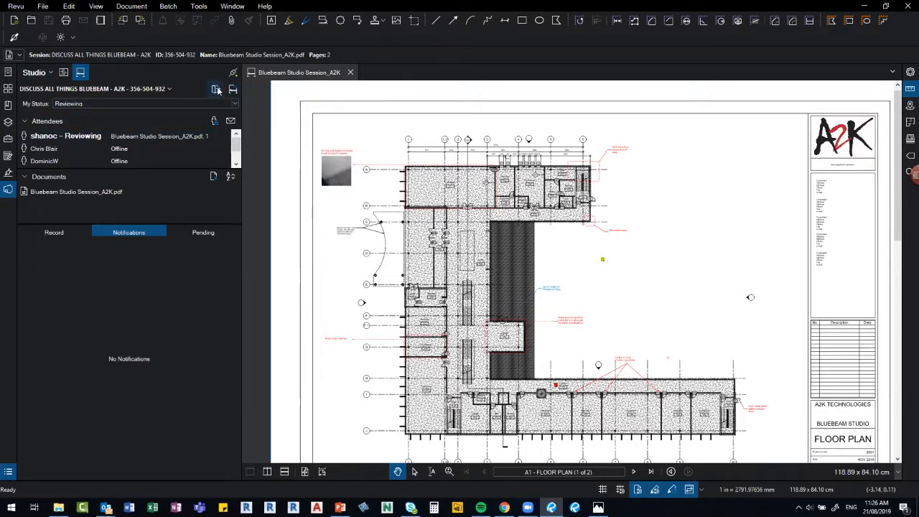
Leave the Studio session and open PDF_Proposed Dwelling_A2K_V17.pdf from 05_DATA POOR INFORMATION ON SITE.
{"action": "left_click", "coordinate": [216, 89]}
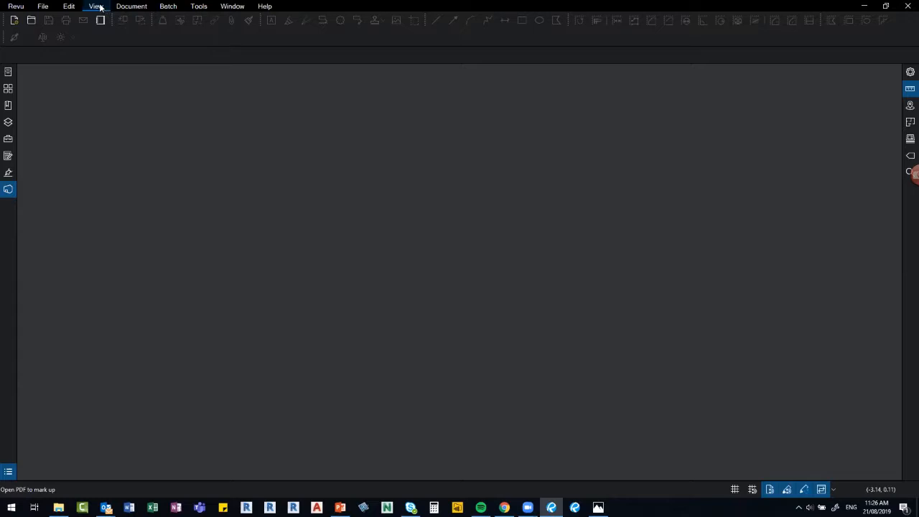
{"action": "left_click", "coordinate": [42, 6]}
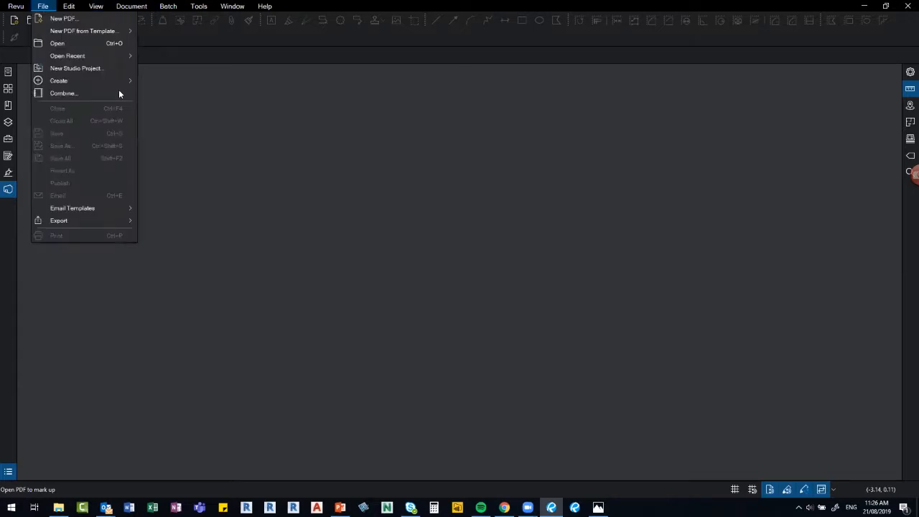
{"action": "left_click", "coordinate": [82, 43]}
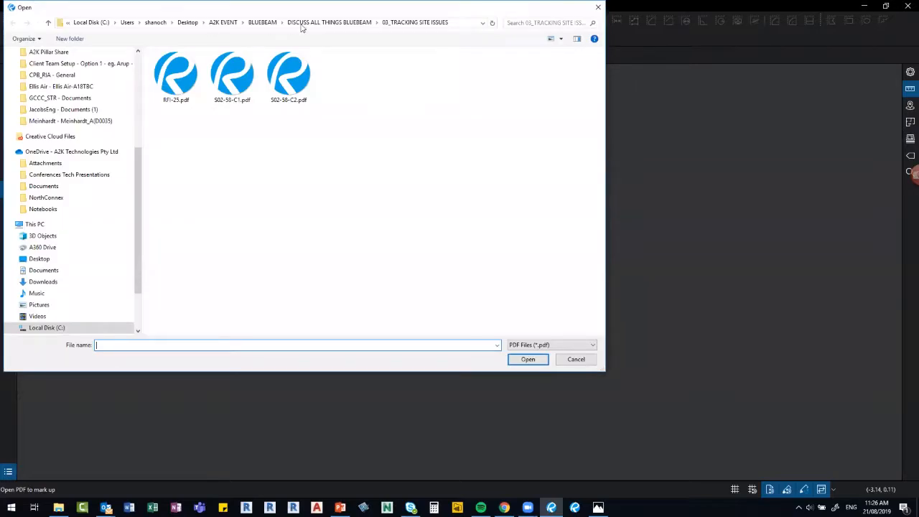
{"action": "left_click", "coordinate": [301, 23]}
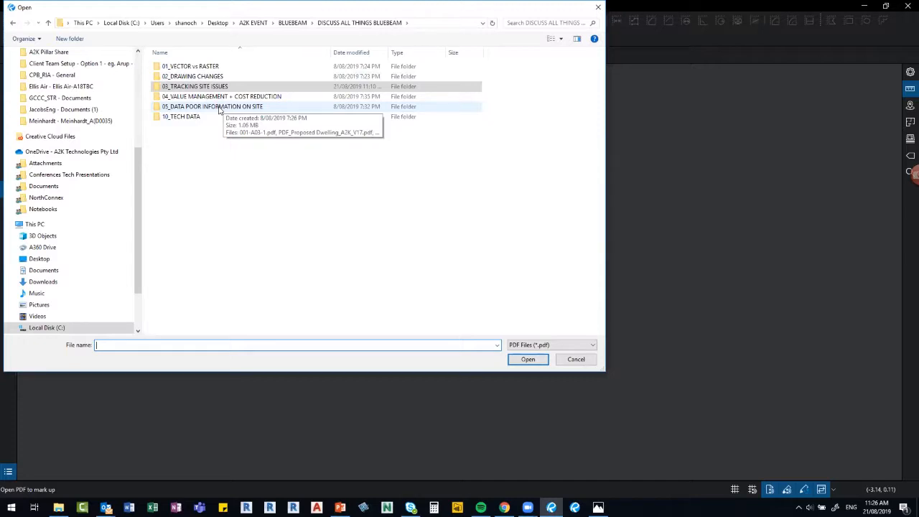
{"action": "double_click", "coordinate": [219, 108]}
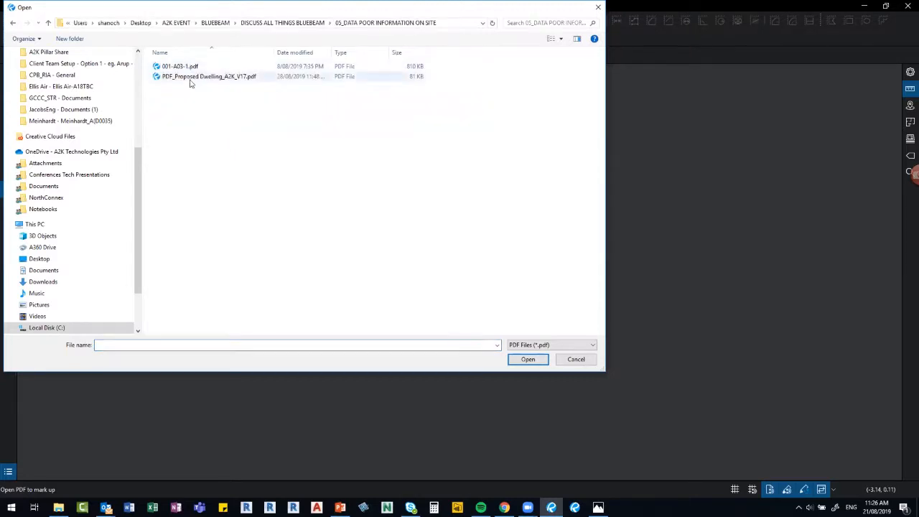
{"action": "double_click", "coordinate": [191, 76]}
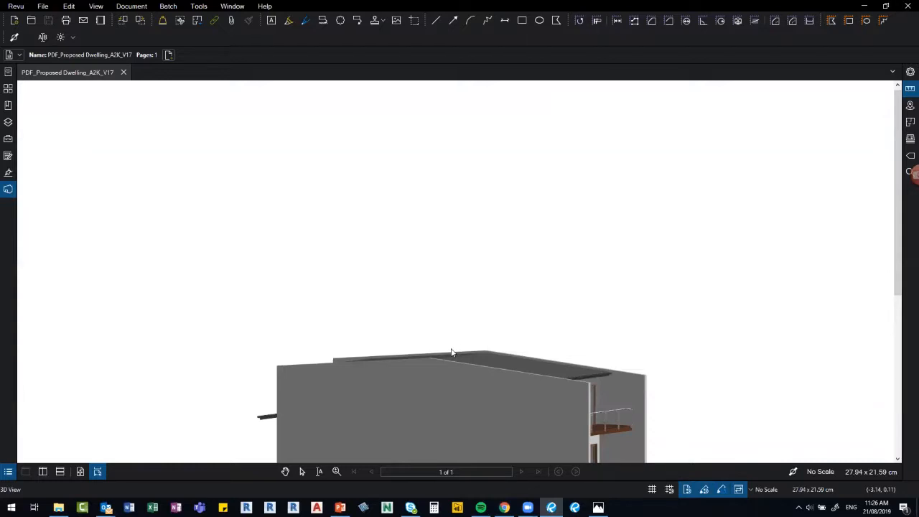
Orbit and pan the dwelling model to an elevated oblique view of its front balcony and windows.
{"action": "left_click_drag", "start_coordinate": [452, 354], "coordinate": [492, 388]}
{"action": "left_click_drag", "start_coordinate": [684, 384], "coordinate": [647, 216]}
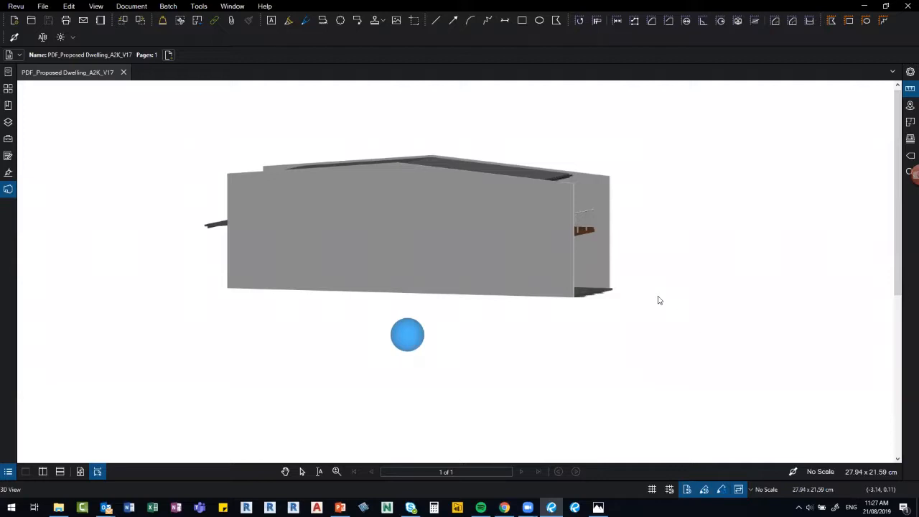
{"action": "left_click_drag", "start_coordinate": [683, 341], "coordinate": [470, 355]}
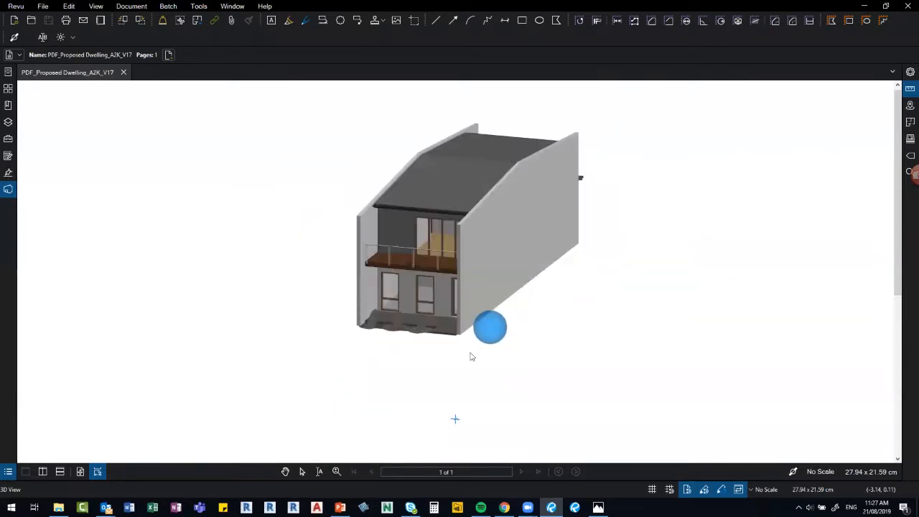
Switch to the Rotate tool and orbit the house to expose the interior staircase and balcony.
{"action": "right_click", "coordinate": [122, 178]}
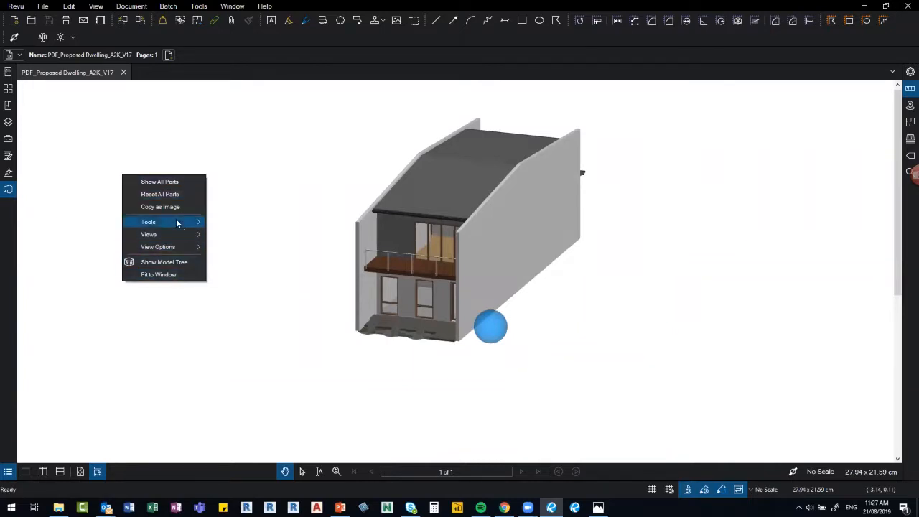
{"action": "mouse_move", "coordinate": [200, 234]}
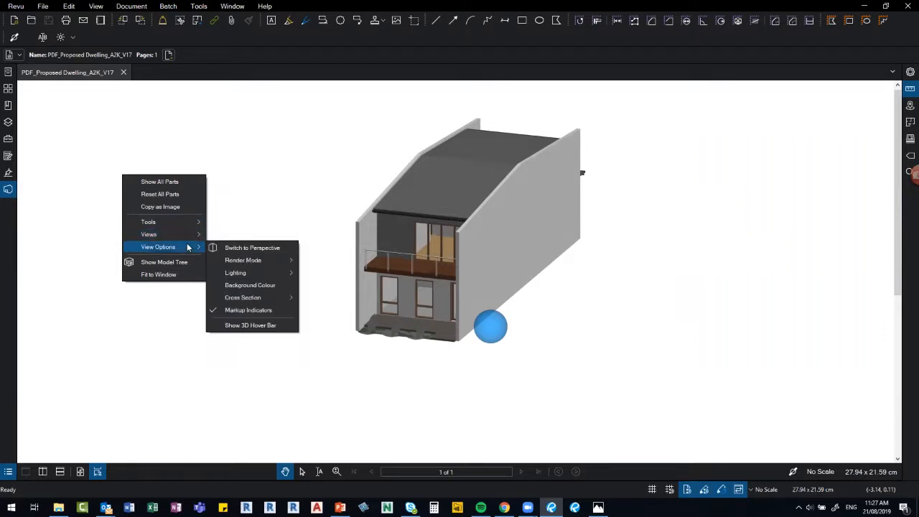
{"action": "left_click", "coordinate": [288, 199]}
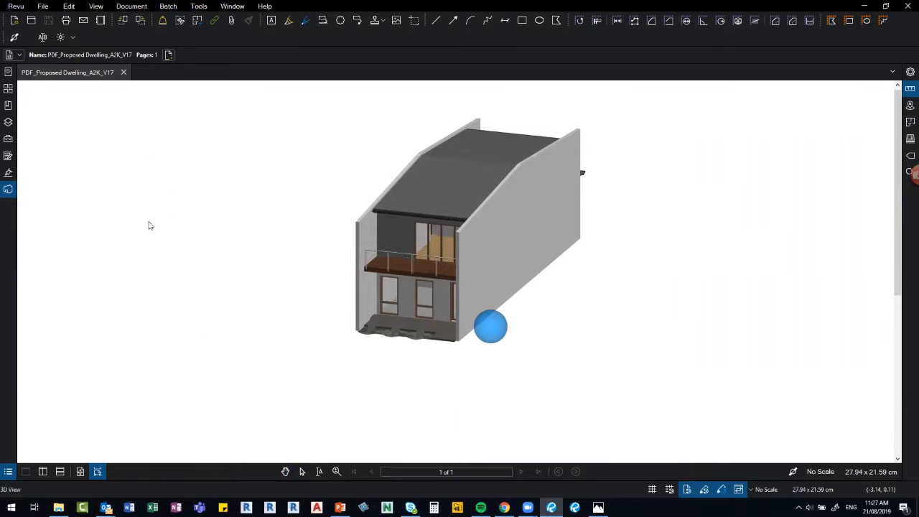
{"action": "right_click", "coordinate": [94, 138]}
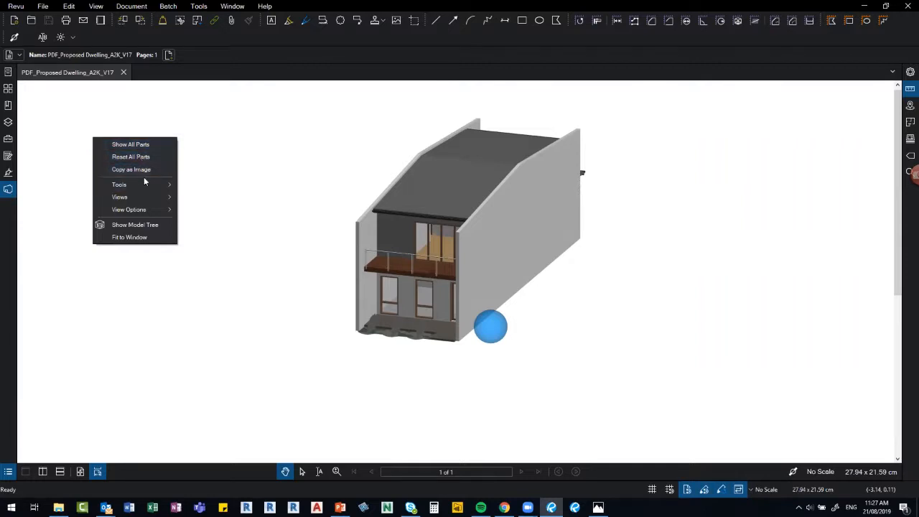
{"action": "mouse_move", "coordinate": [146, 185]}
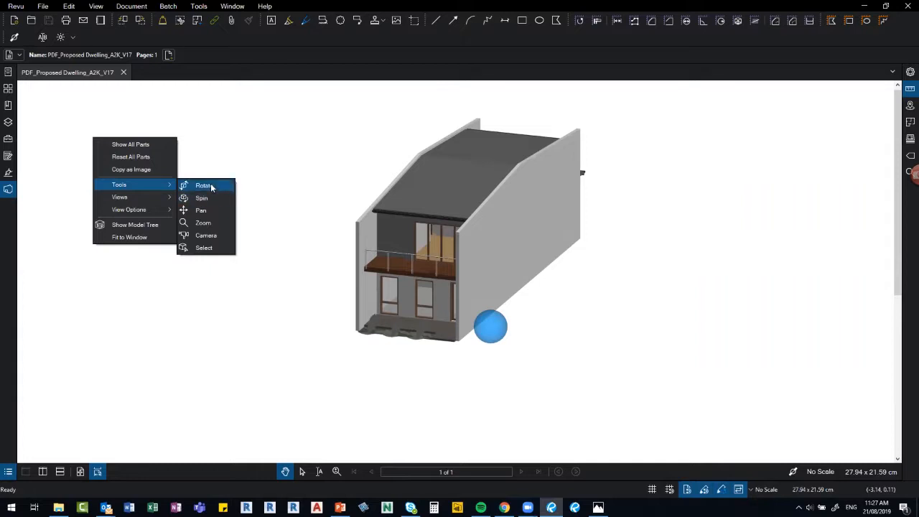
{"action": "left_click_drag", "start_coordinate": [275, 360], "coordinate": [347, 245]}
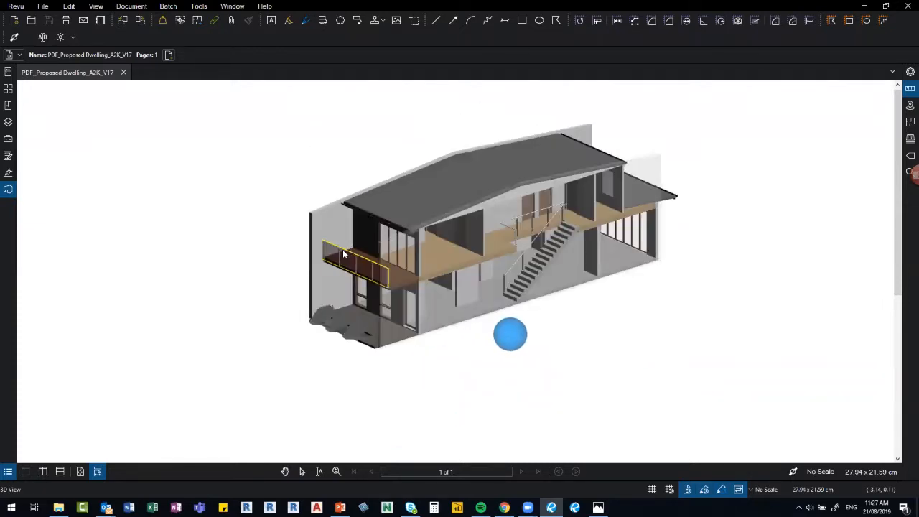
Re-centre the view on the balcony and orbit the model to see it from the rear.
{"action": "right_click", "coordinate": [343, 249]}
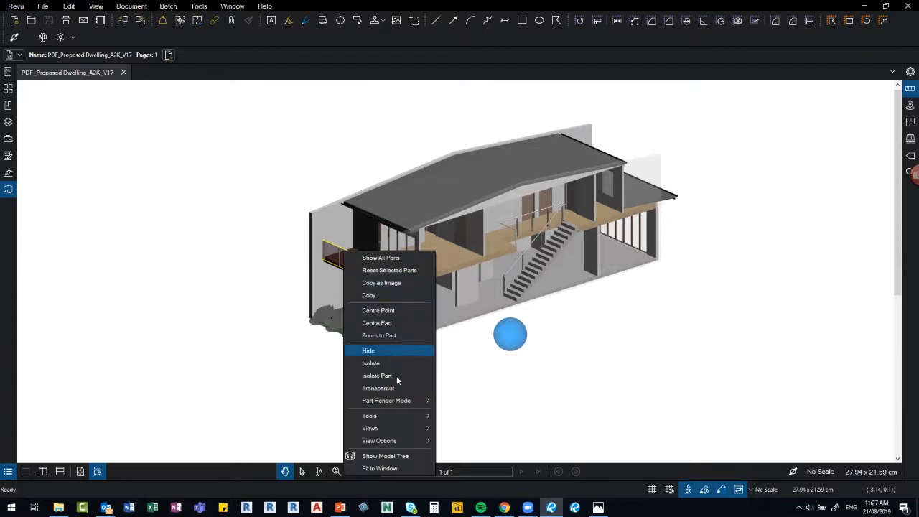
{"action": "left_click", "coordinate": [406, 311]}
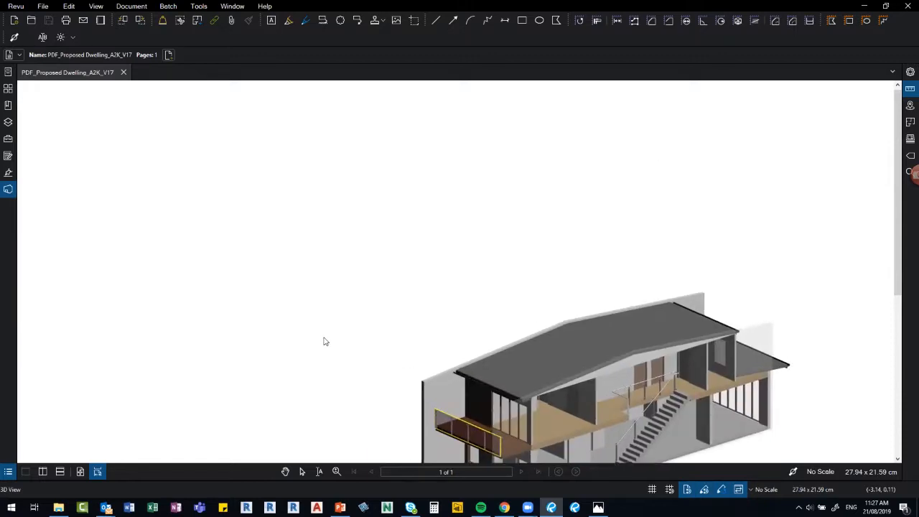
{"action": "mouse_move", "coordinate": [352, 350]}
{"action": "left_mouse_down"}
{"action": "mouse_move", "coordinate": [496, 353]}
{"action": "mouse_move", "coordinate": [905, 238]}
{"action": "mouse_move", "coordinate": [905, 365]}
{"action": "left_mouse_up"}
{"action": "mouse_move", "coordinate": [687, 308]}
{"action": "left_mouse_down"}
{"action": "mouse_move", "coordinate": [558, 311]}
{"action": "mouse_move", "coordinate": [497, 291]}
{"action": "mouse_move", "coordinate": [527, 257]}
{"action": "mouse_move", "coordinate": [689, 290]}
{"action": "mouse_move", "coordinate": [663, 324]}
{"action": "mouse_move", "coordinate": [473, 308]}
{"action": "mouse_move", "coordinate": [457, 274]}
{"action": "mouse_move", "coordinate": [493, 287]}
{"action": "mouse_move", "coordinate": [661, 271]}
{"action": "left_mouse_up"}
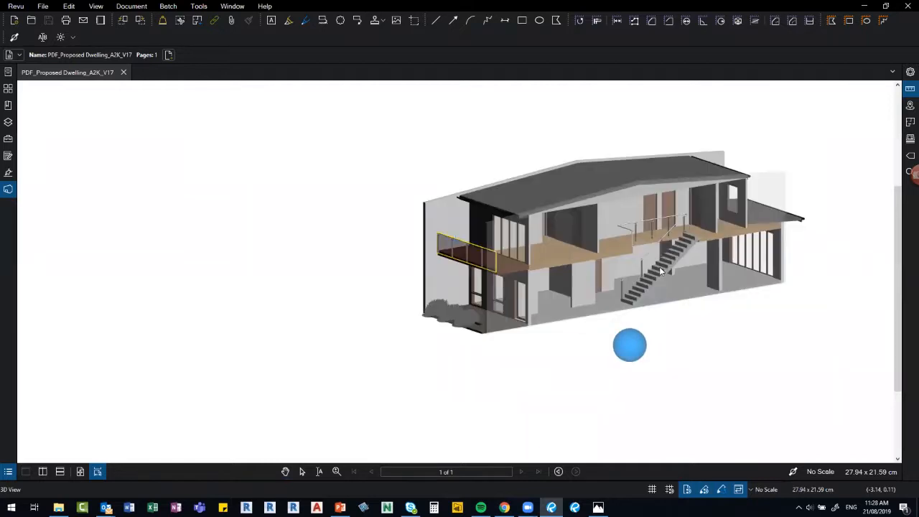
Centre the view on the staircase, isolate it, and orbit around the isolated stairs.
{"action": "left_click", "coordinate": [659, 266]}
{"action": "right_click", "coordinate": [659, 266]}
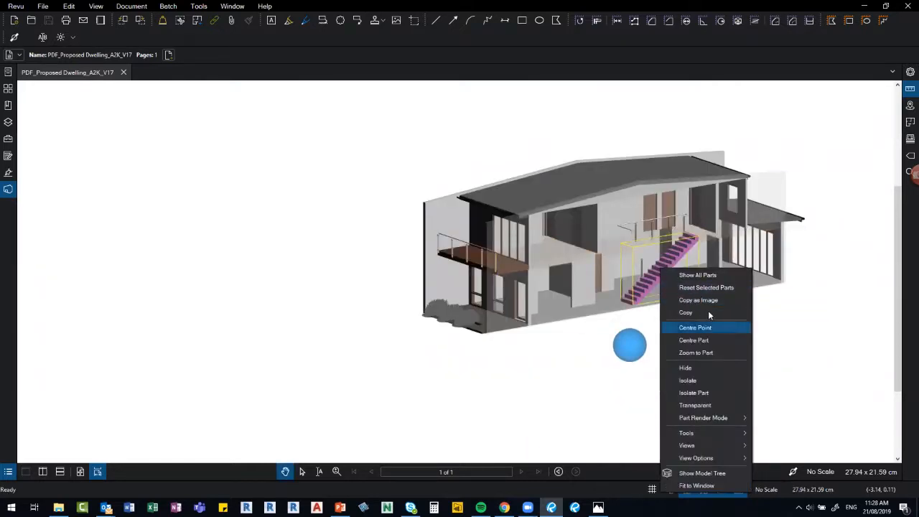
{"action": "left_click", "coordinate": [711, 328]}
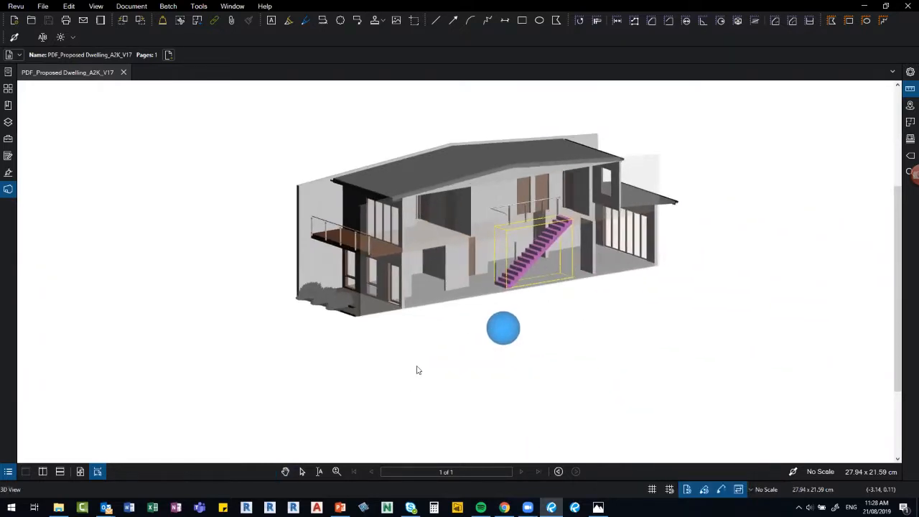
{"action": "left_click_drag", "start_coordinate": [364, 366], "coordinate": [475, 226]}
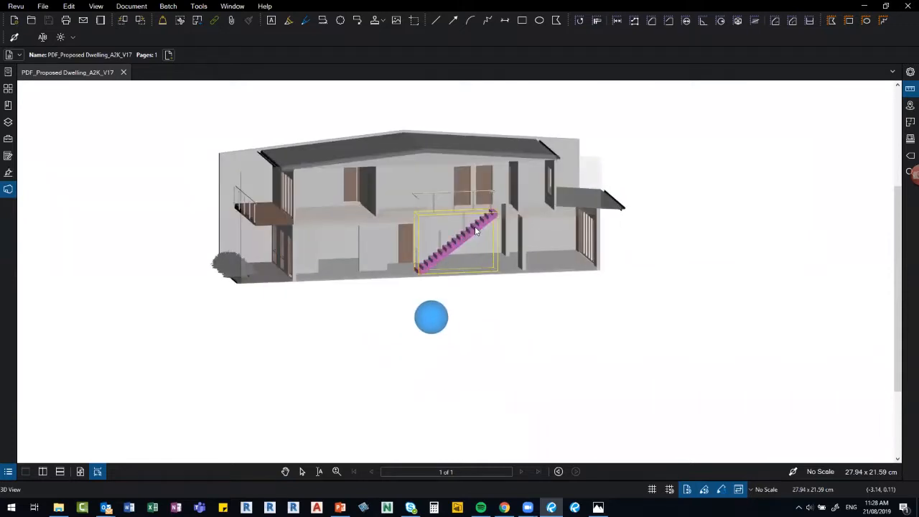
{"action": "right_click", "coordinate": [475, 226]}
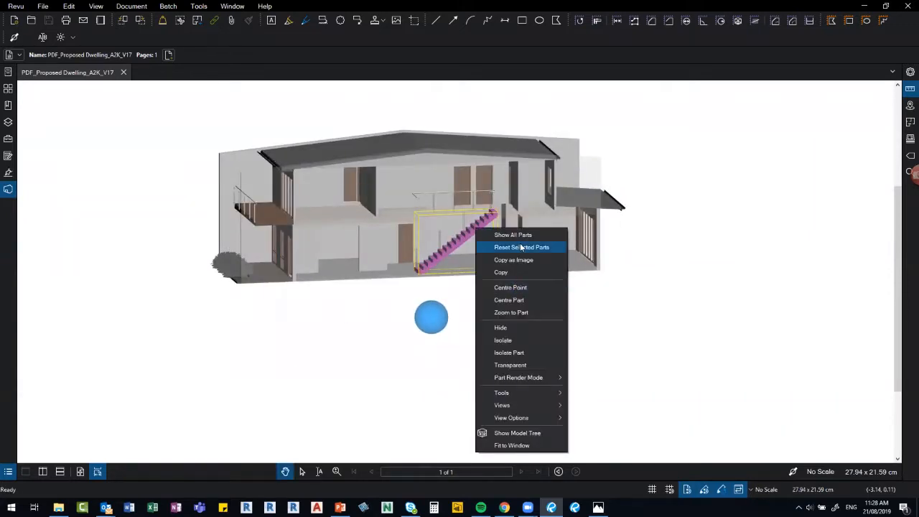
{"action": "left_click", "coordinate": [514, 339]}
{"action": "left_click_drag", "start_coordinate": [316, 358], "coordinate": [568, 369]}
{"action": "left_click_drag", "start_coordinate": [507, 380], "coordinate": [443, 363]}
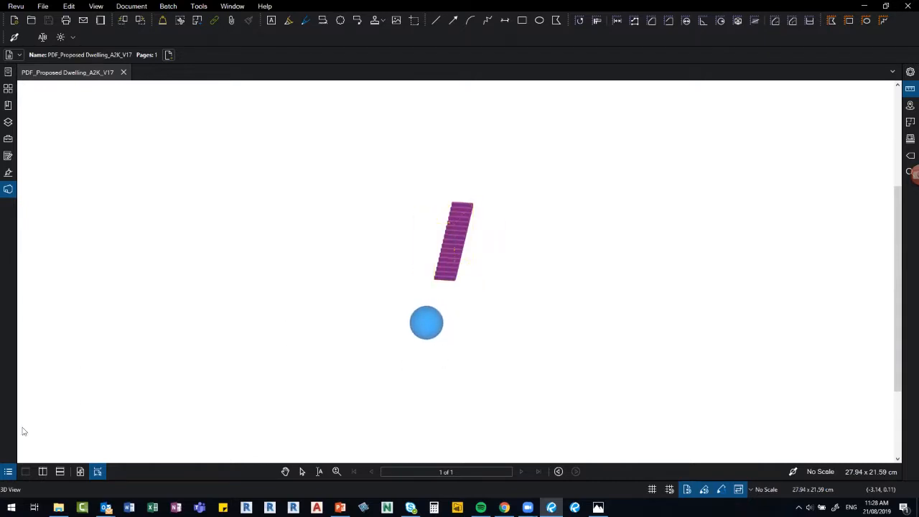
Show all parts of the dwelling model again from the 3D Model Tree.
{"action": "left_click", "coordinate": [8, 472]}
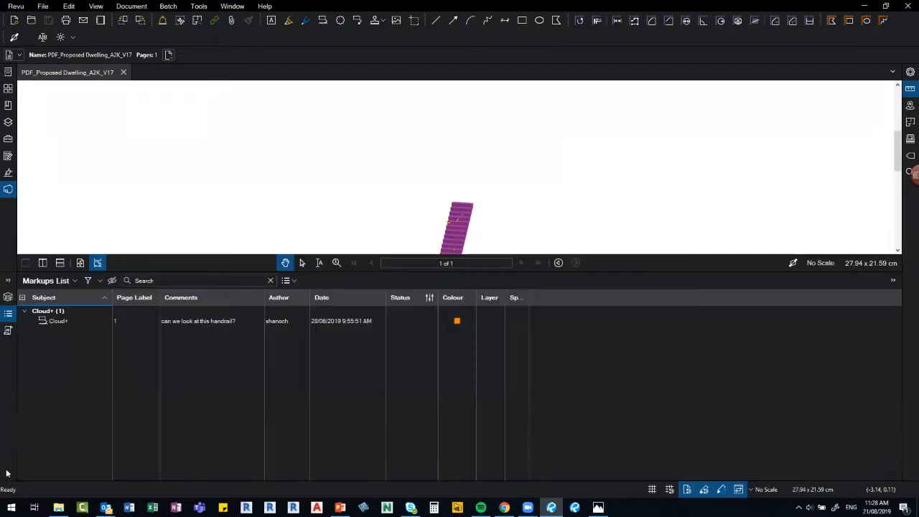
{"action": "left_click", "coordinate": [8, 297]}
{"action": "right_click", "coordinate": [603, 152]}
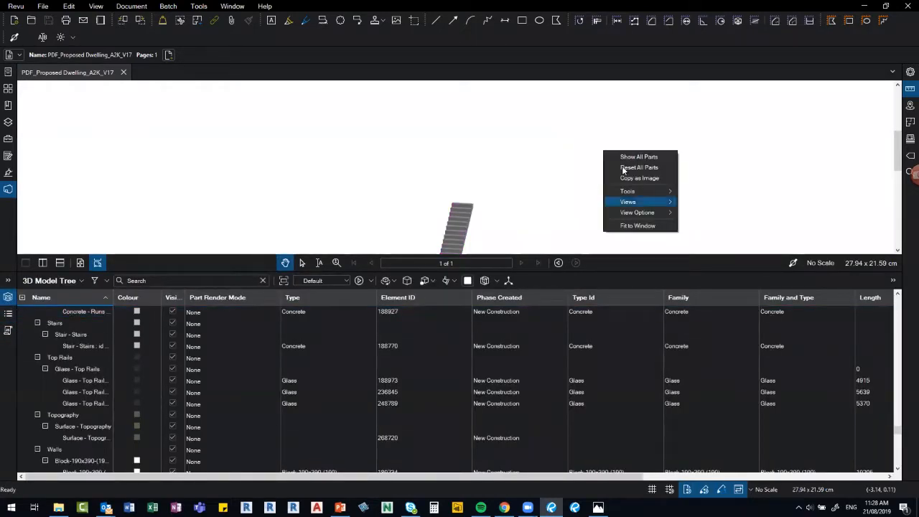
{"action": "left_click", "coordinate": [642, 156]}
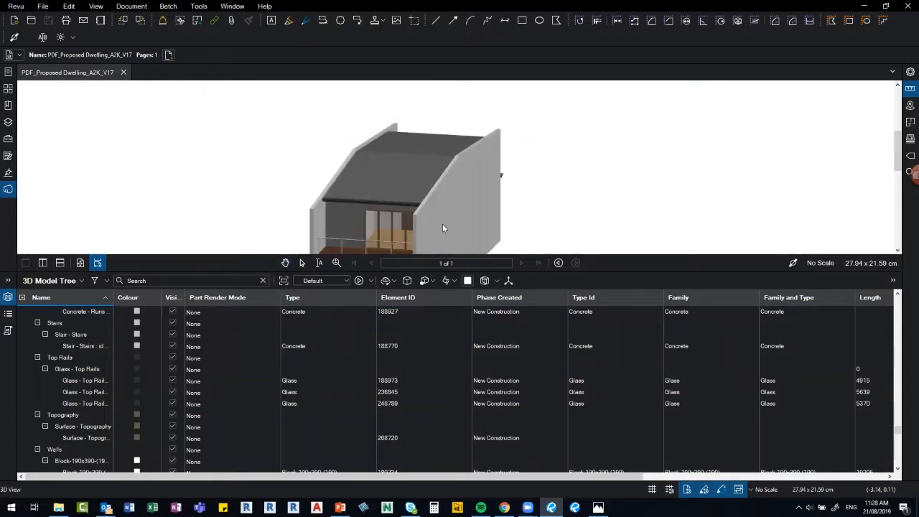
Review the side wall's length, volume and area in the widened model tree, then collapse it.
{"action": "left_click", "coordinate": [441, 195]}
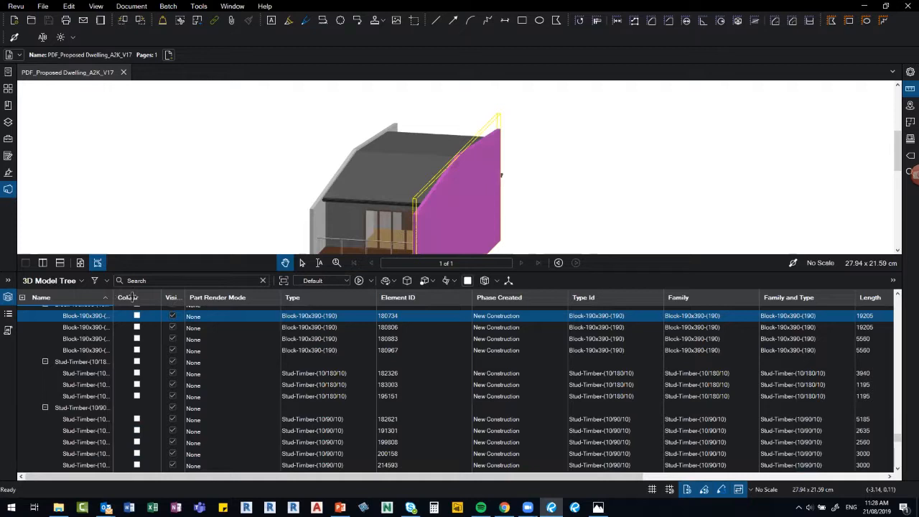
{"action": "left_click_drag", "start_coordinate": [114, 297], "coordinate": [133, 297]}
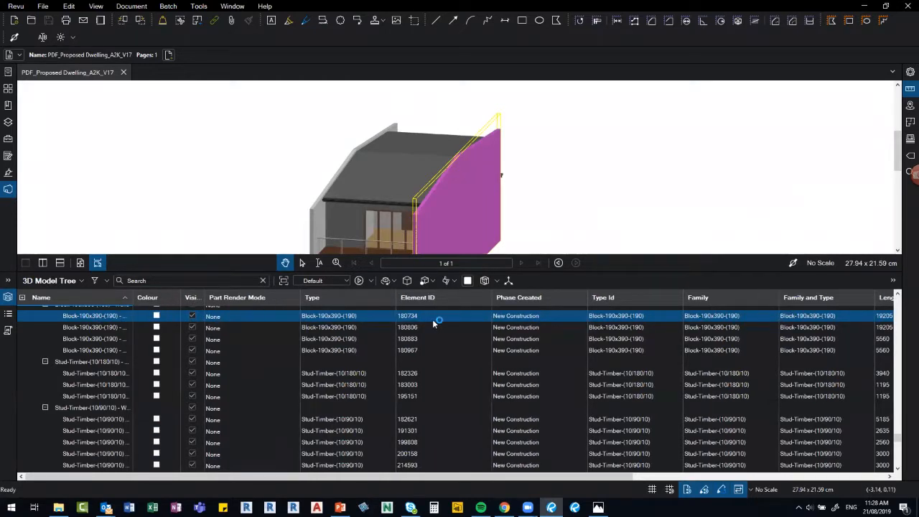
{"action": "left_click_drag", "start_coordinate": [607, 476], "coordinate": [867, 463]}
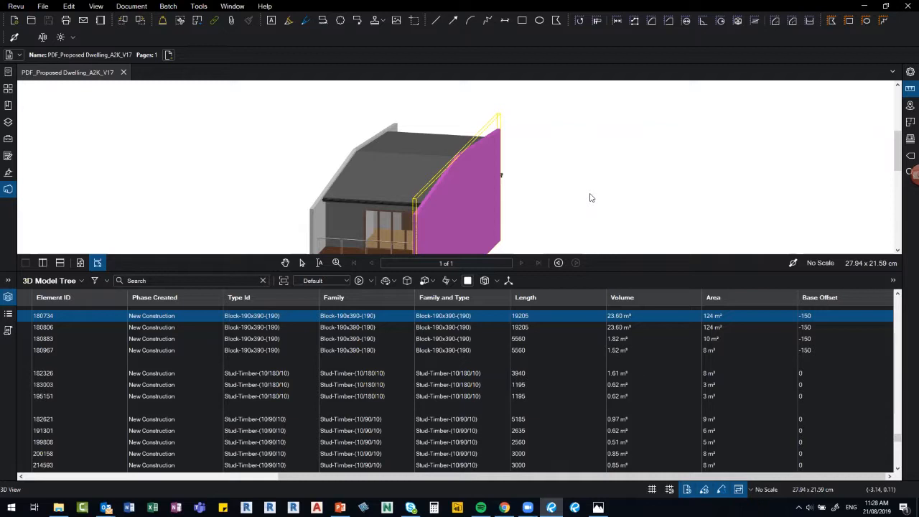
{"action": "key", "text": "v"}
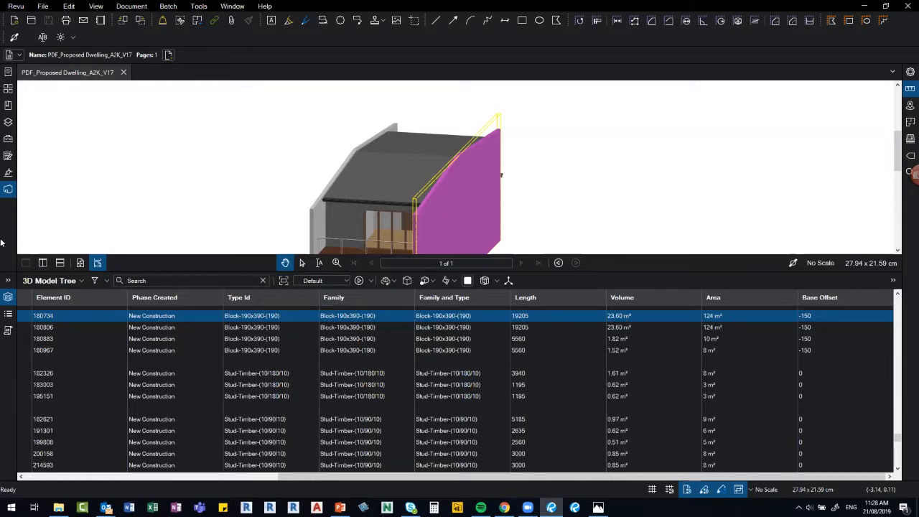
{"action": "left_click", "coordinate": [9, 297]}
Deselect the side wall, zoom into the house and open the Tool Chest.
{"action": "left_click", "coordinate": [215, 217]}
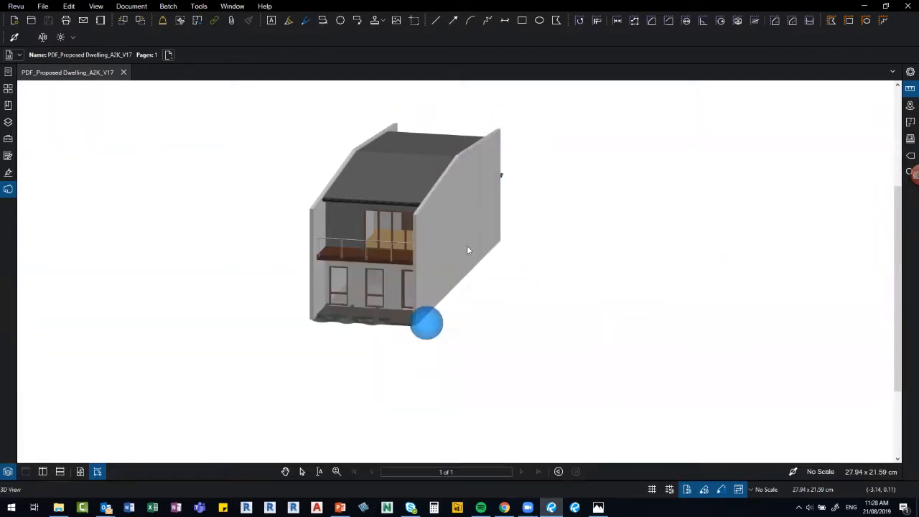
{"action": "left_click_drag", "start_coordinate": [444, 339], "coordinate": [438, 334]}
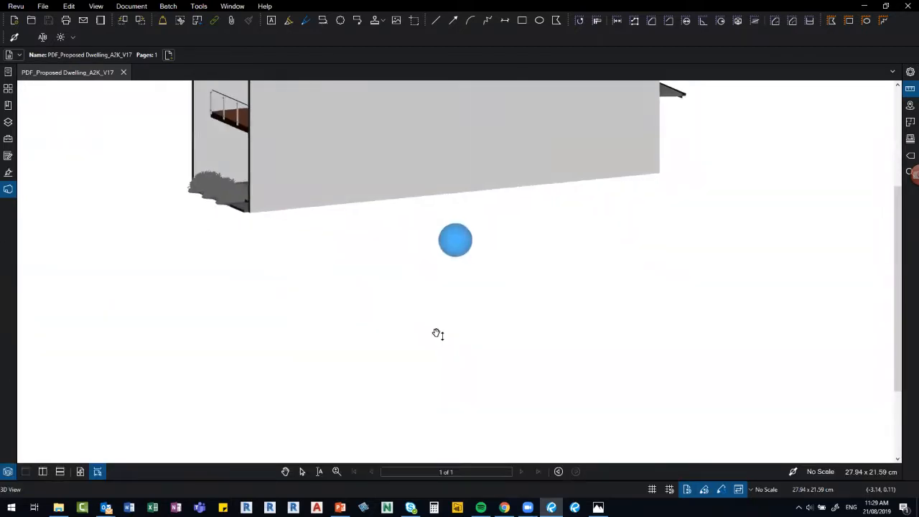
{"action": "scroll", "coordinate": [414, 383], "scroll_direction": "down", "scroll_amount": 3}
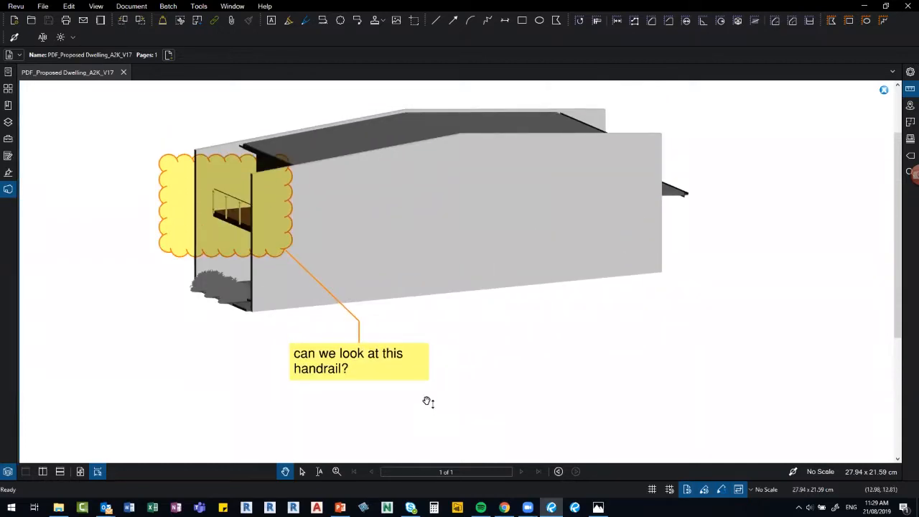
{"action": "left_click", "coordinate": [8, 140]}
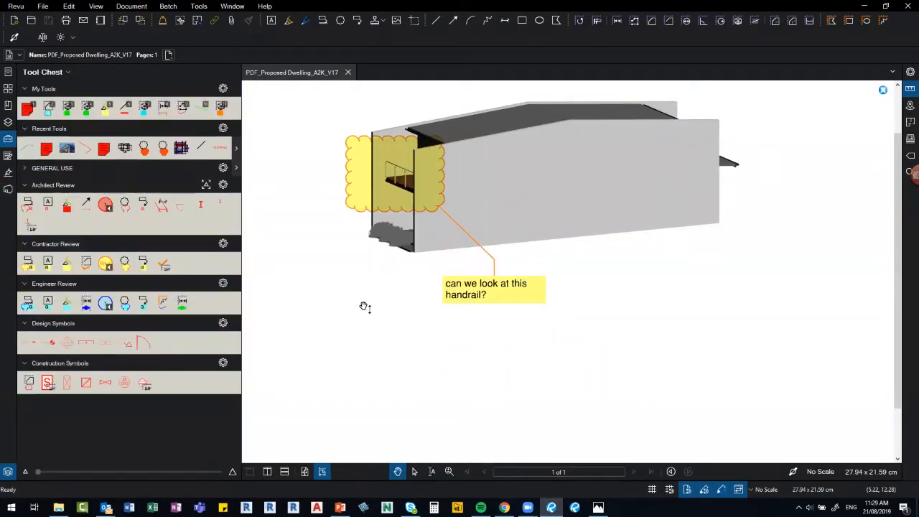
Dismiss the handrail cloud markup view and orbit the house to an end-on front view.
{"action": "scroll", "coordinate": [515, 362], "scroll_direction": "up", "scroll_amount": 2}
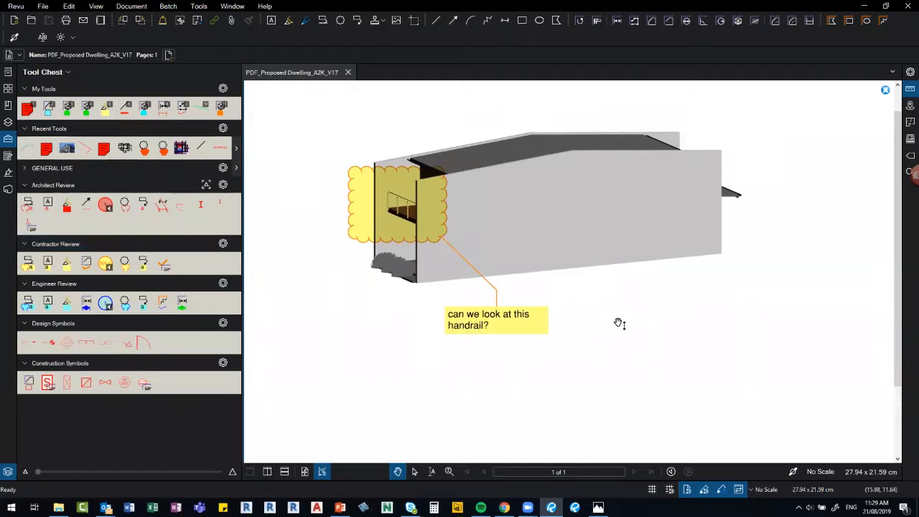
{"action": "left_click", "coordinate": [885, 90]}
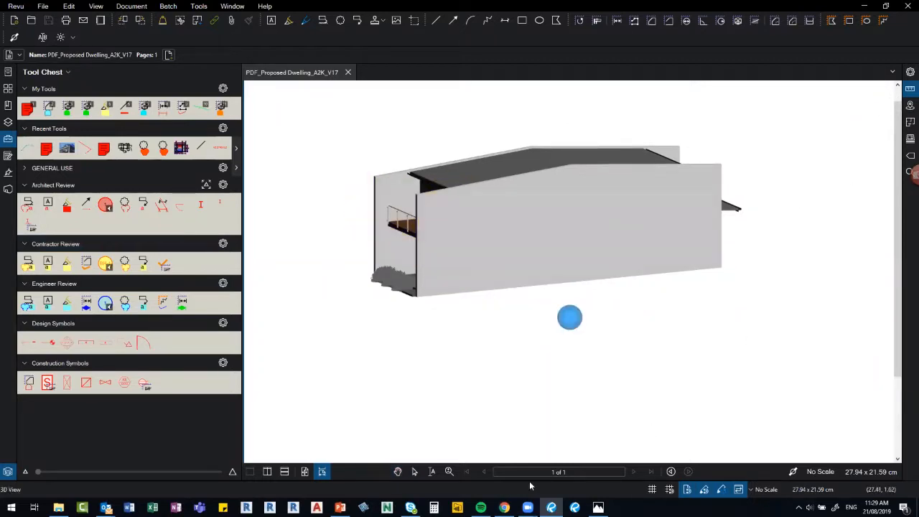
{"action": "left_click_drag", "start_coordinate": [419, 369], "coordinate": [401, 357]}
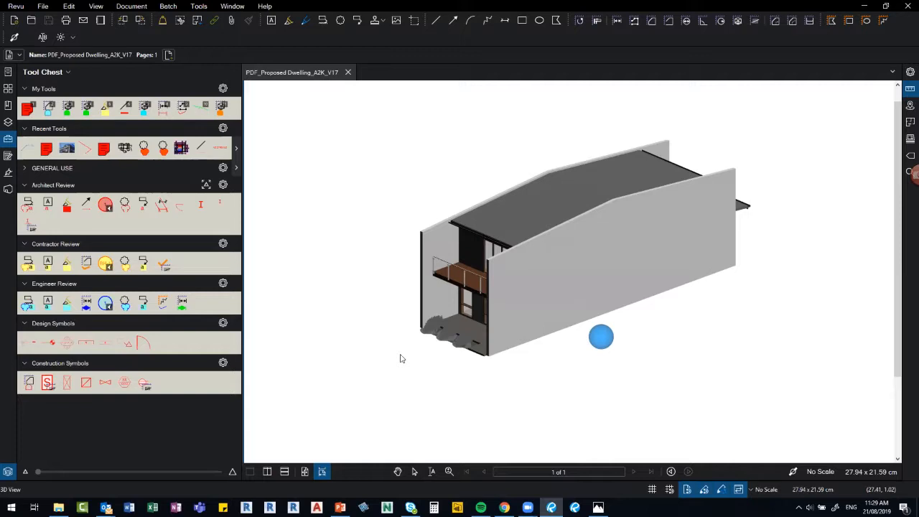
{"action": "left_click_drag", "start_coordinate": [359, 340], "coordinate": [412, 337]}
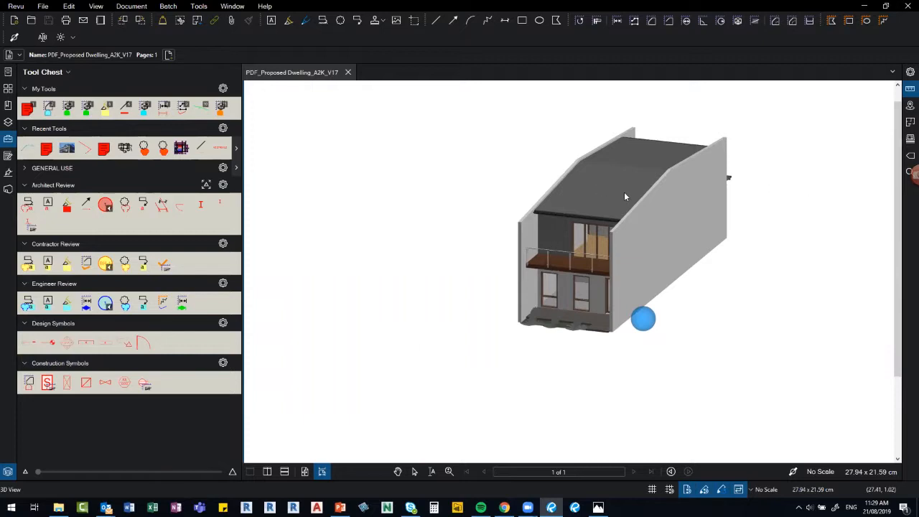
Select the left side wall, then return to the full model view.
{"action": "left_click", "coordinate": [526, 230]}
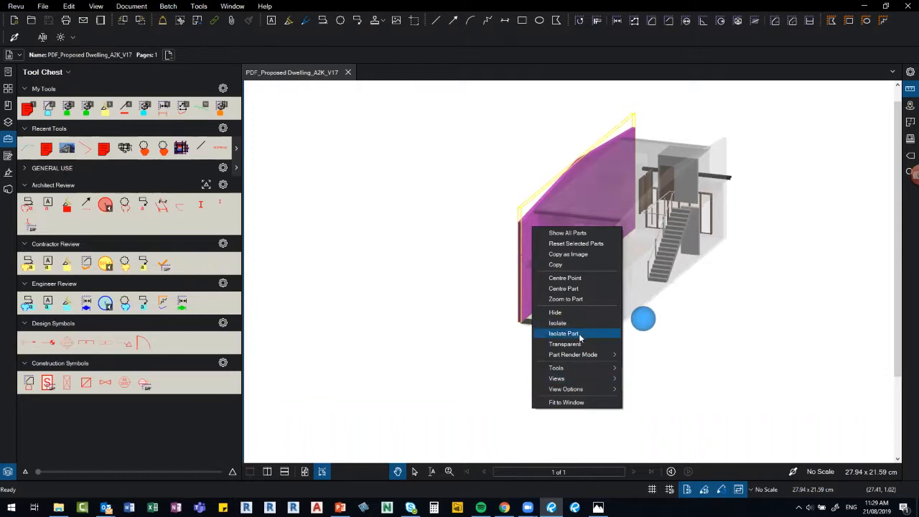
{"action": "left_click", "coordinate": [323, 165]}
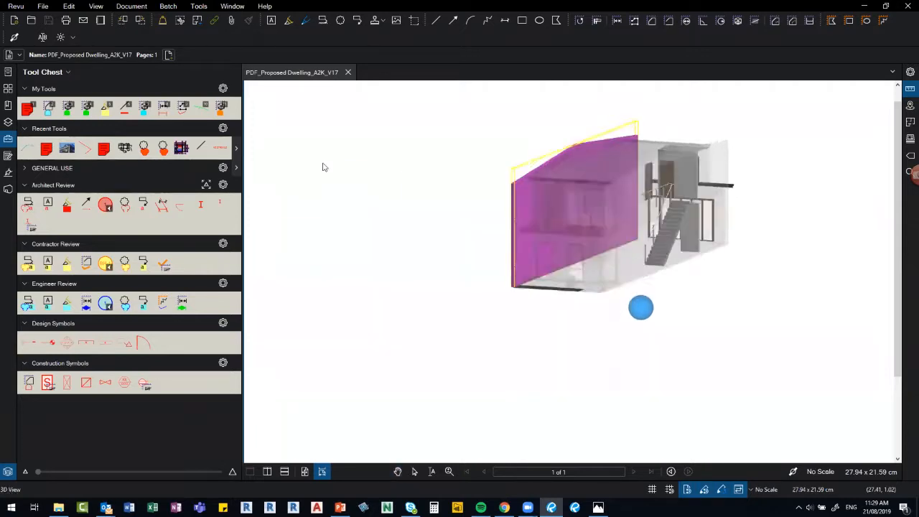
{"action": "right_click", "coordinate": [323, 164]}
{"action": "left_click", "coordinate": [271, 108]}
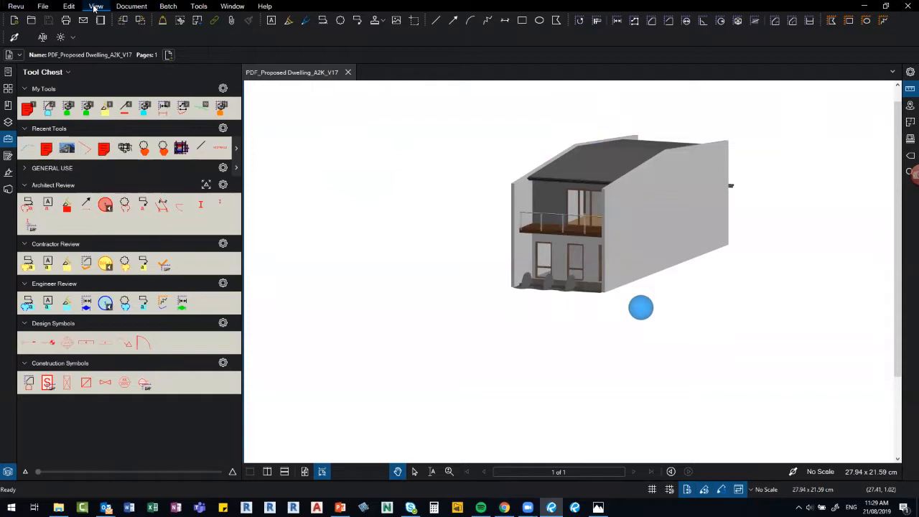
{"action": "left_click", "coordinate": [94, 8]}
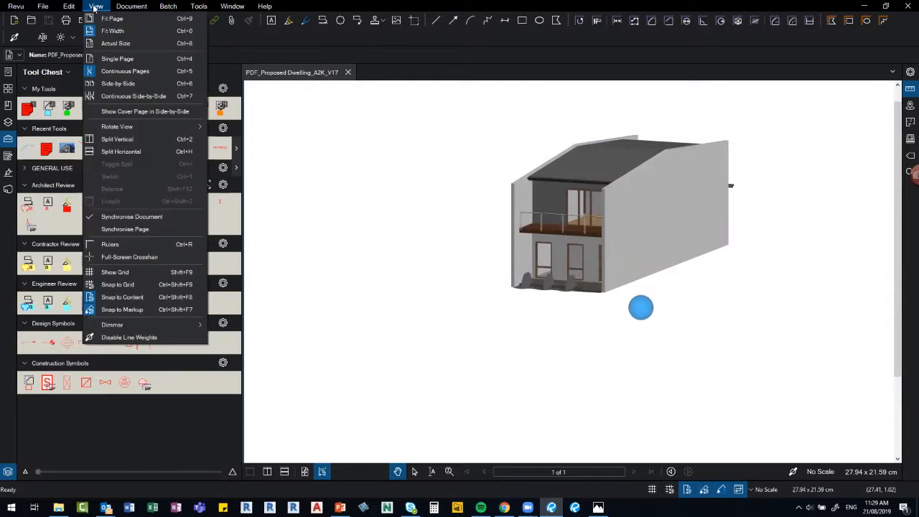
Open the saved handrail markup view via Views > Markup View, then close it.
{"action": "right_click", "coordinate": [382, 164]}
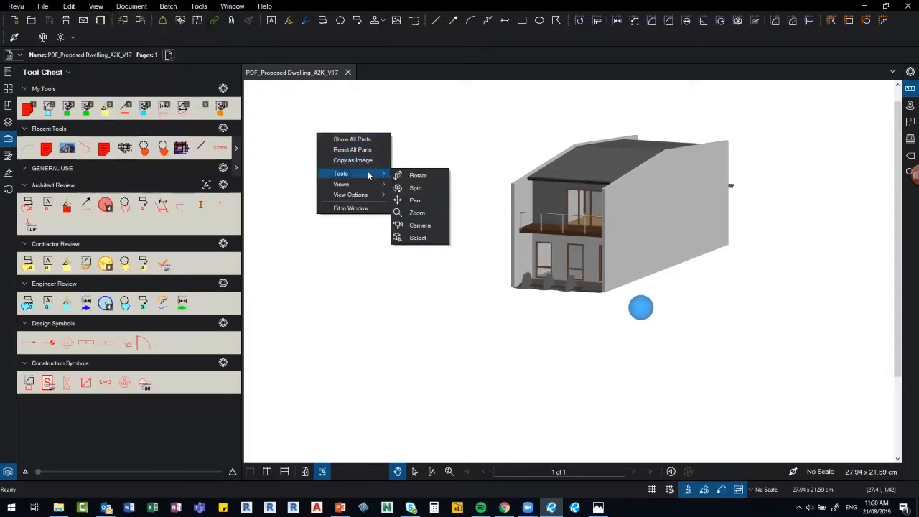
{"action": "mouse_move", "coordinate": [367, 183]}
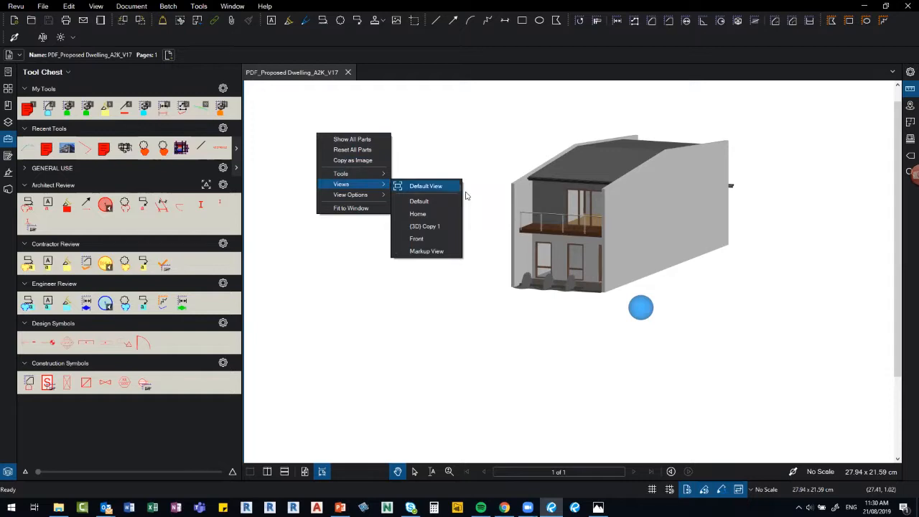
{"action": "left_click", "coordinate": [440, 253]}
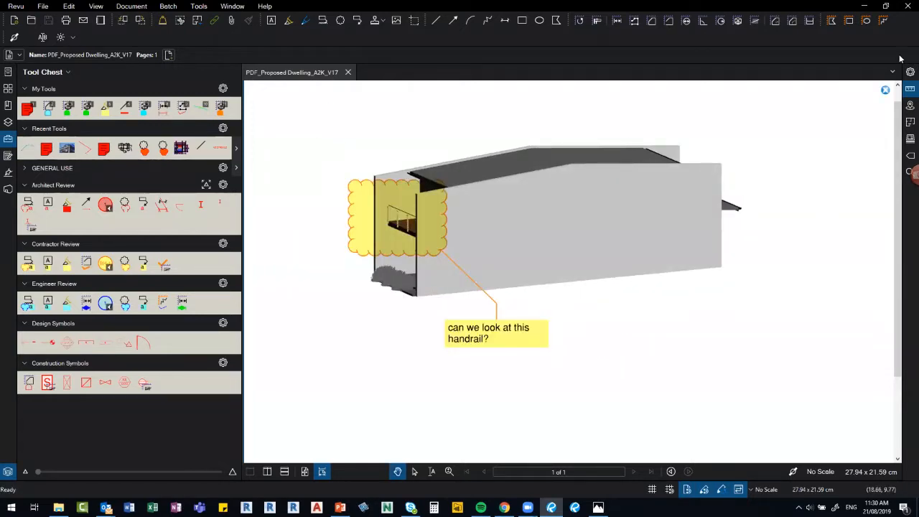
{"action": "left_click", "coordinate": [886, 90]}
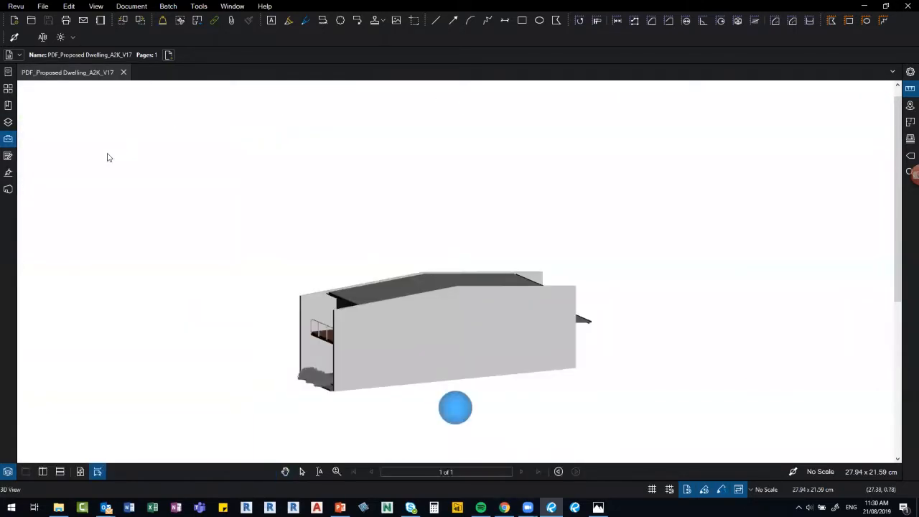
Show the 3D hover toolbar, nudge a wall with Transform, and orbit to the front.
{"action": "right_click", "coordinate": [79, 147]}
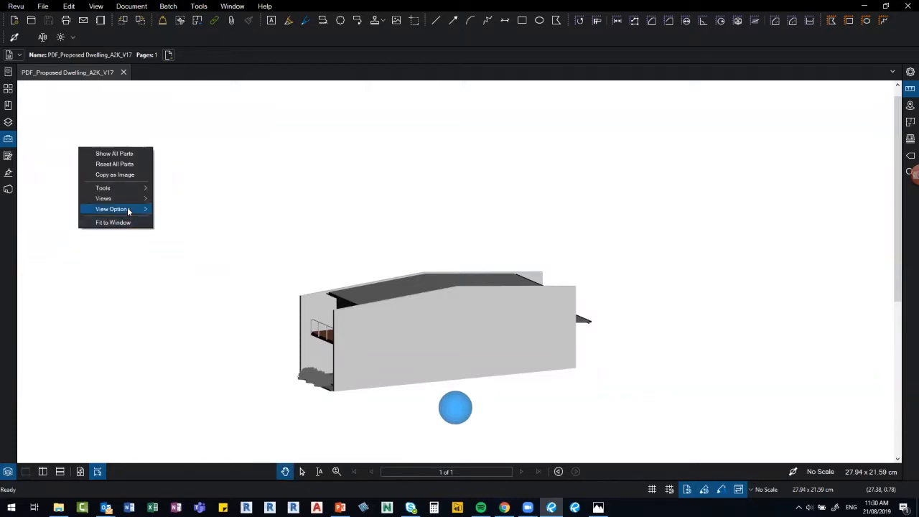
{"action": "mouse_move", "coordinate": [128, 209]}
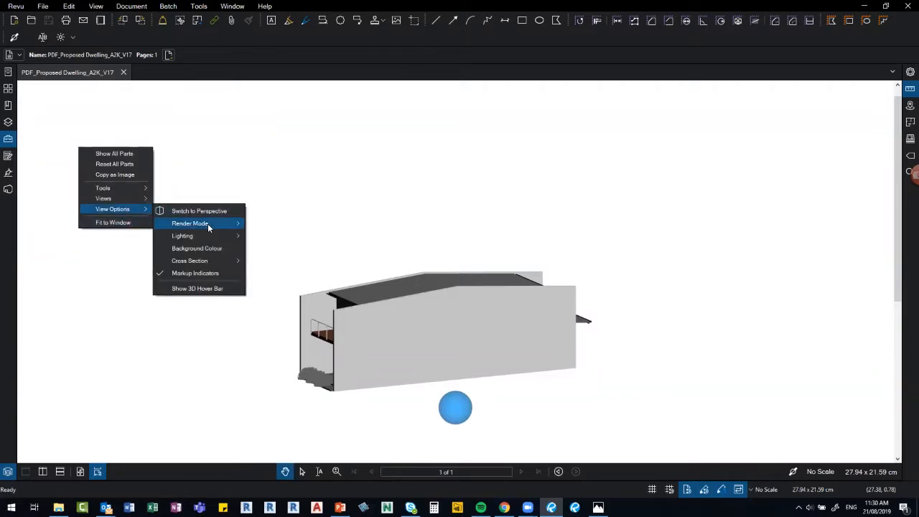
{"action": "left_click", "coordinate": [215, 290]}
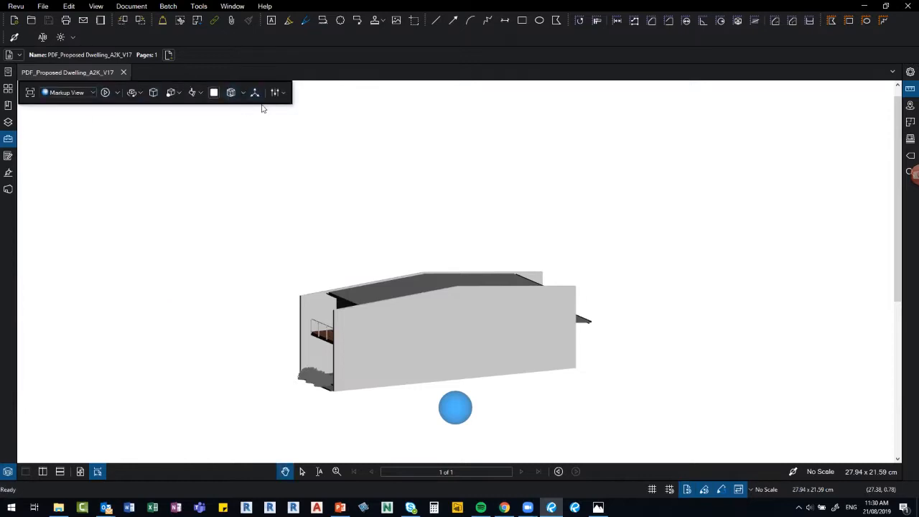
{"action": "left_click", "coordinate": [310, 305]}
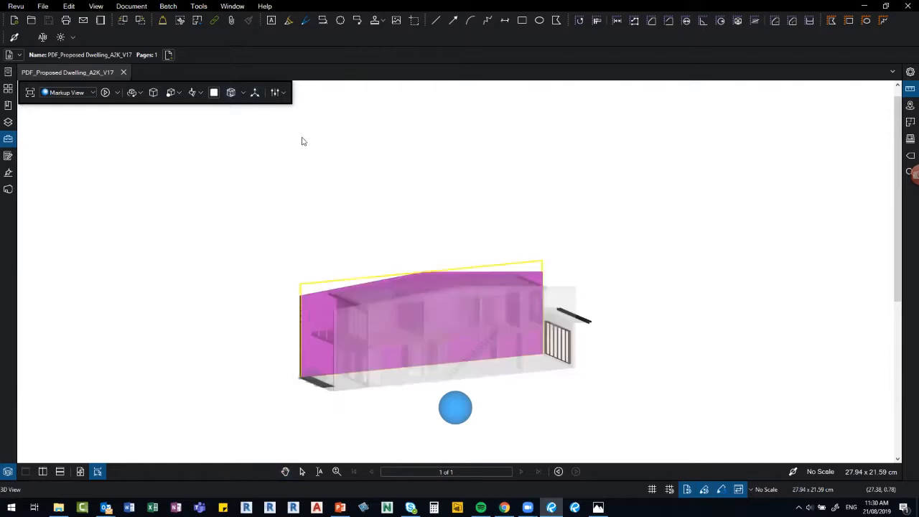
{"action": "left_click", "coordinate": [255, 93]}
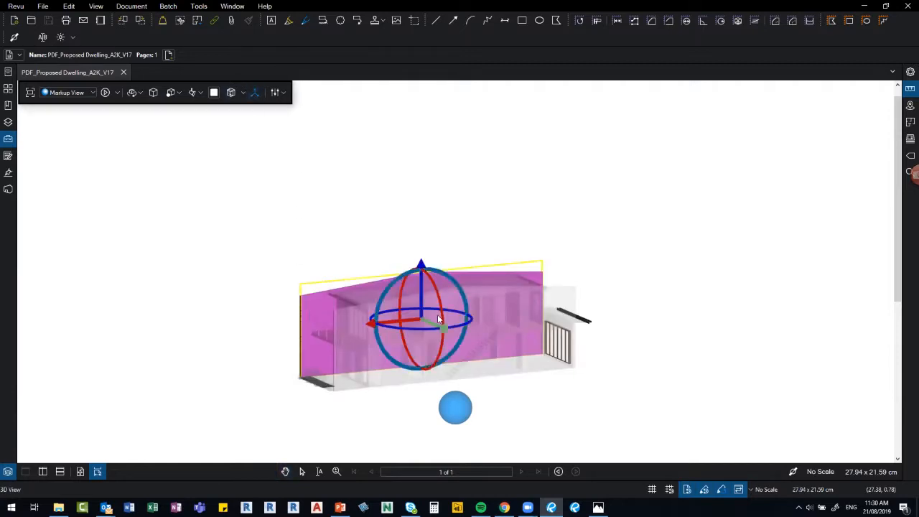
{"action": "left_click_drag", "start_coordinate": [431, 320], "coordinate": [416, 311]}
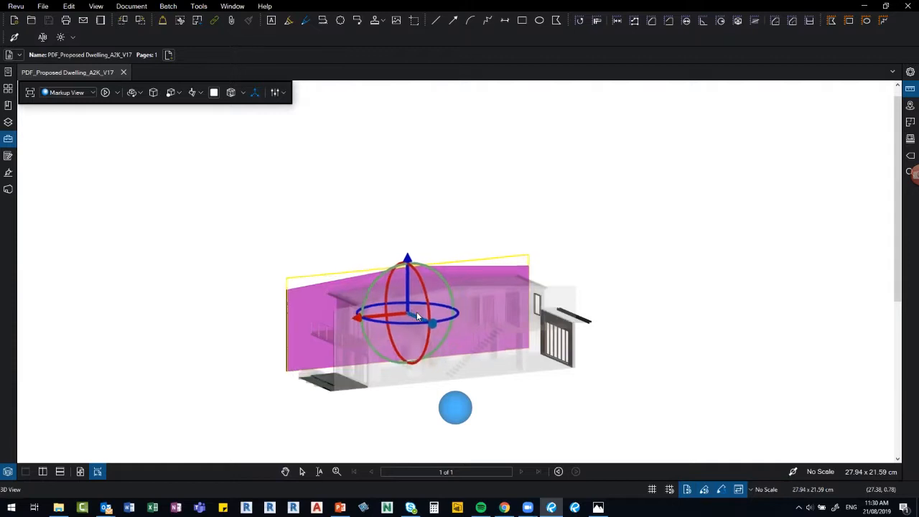
{"action": "left_click", "coordinate": [179, 355]}
{"action": "left_click_drag", "start_coordinate": [180, 370], "coordinate": [482, 373]}
Hide the right-hand wall beside the stairs.
{"action": "left_click", "coordinate": [551, 335]}
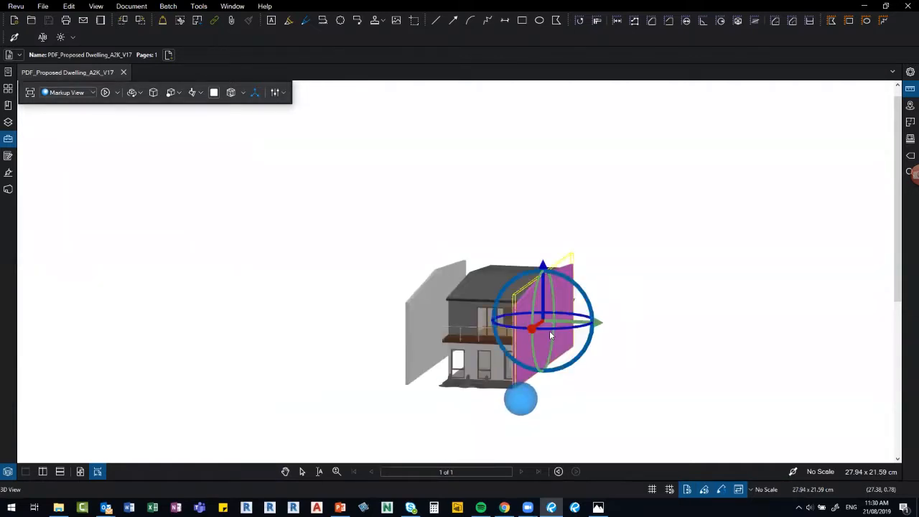
{"action": "right_click", "coordinate": [568, 273]}
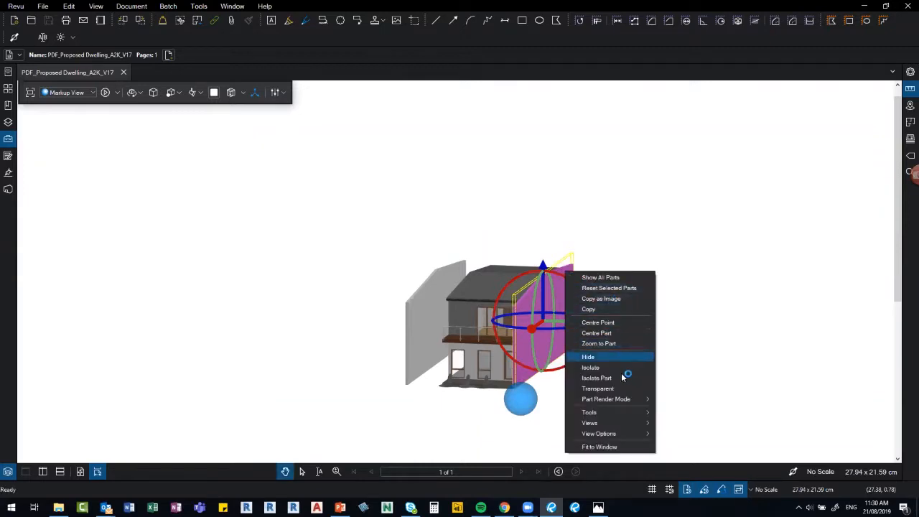
{"action": "left_click", "coordinate": [606, 355]}
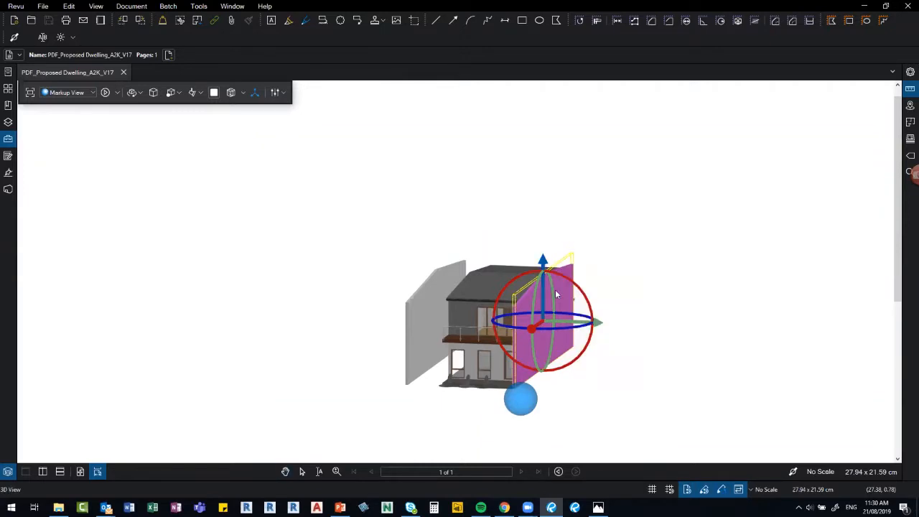
{"action": "key", "text": "Escape"}
{"action": "right_click", "coordinate": [550, 306]}
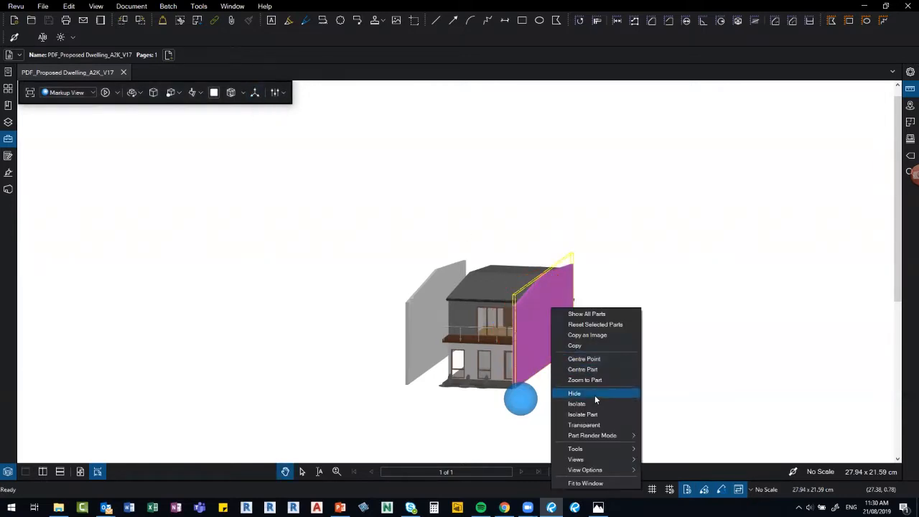
{"action": "left_click", "coordinate": [595, 394]}
{"action": "left_click_drag", "start_coordinate": [563, 341], "coordinate": [556, 342]}
{"action": "scroll", "coordinate": [556, 340], "scroll_direction": "up", "scroll_amount": 2}
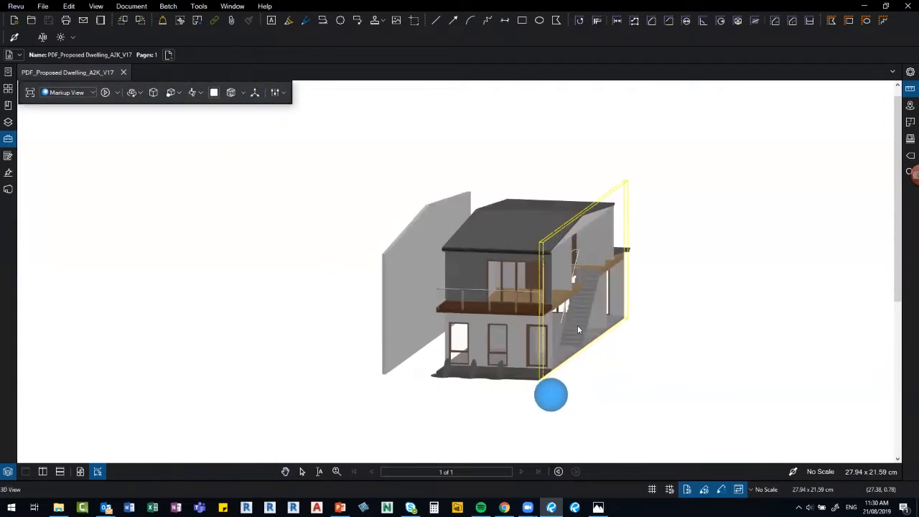
Nudge the side stairs with Transform, reopen the Tool Chest, and orbit to the long side.
{"action": "left_click", "coordinate": [577, 326]}
{"action": "left_click", "coordinate": [252, 93]}
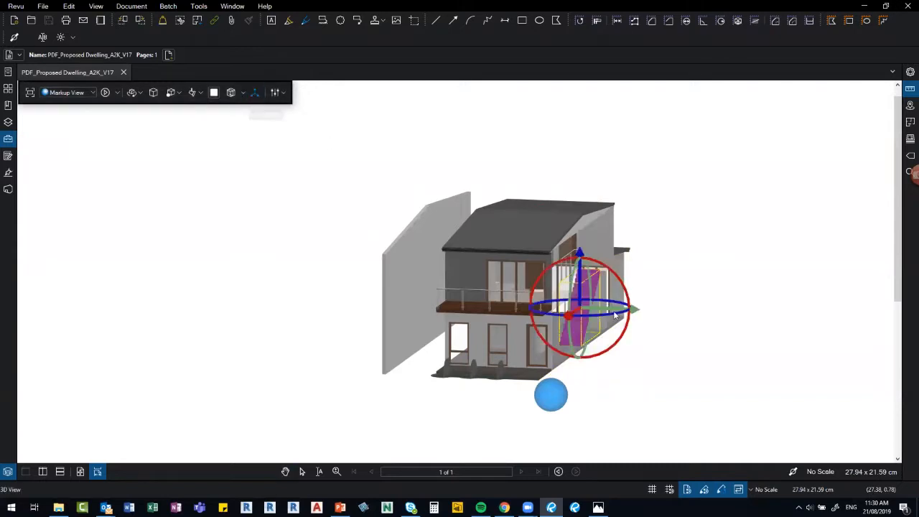
{"action": "left_click_drag", "start_coordinate": [563, 322], "coordinate": [558, 324]}
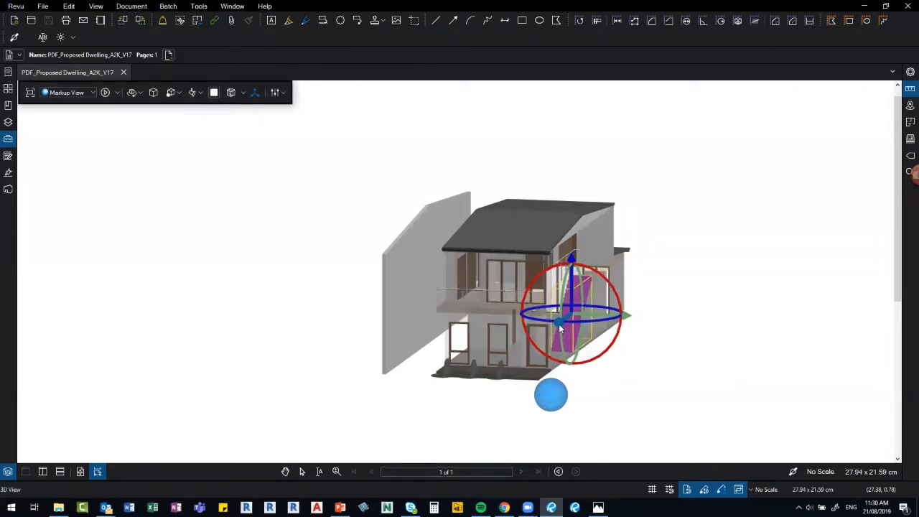
{"action": "left_click", "coordinate": [686, 372]}
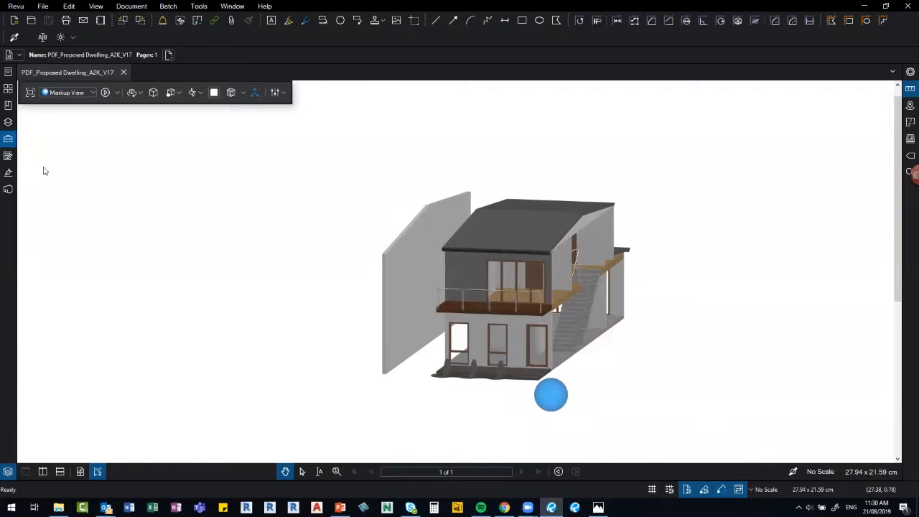
{"action": "left_click", "coordinate": [8, 139]}
{"action": "left_click_drag", "start_coordinate": [673, 407], "coordinate": [597, 269]}
{"action": "left_click", "coordinate": [596, 269]}
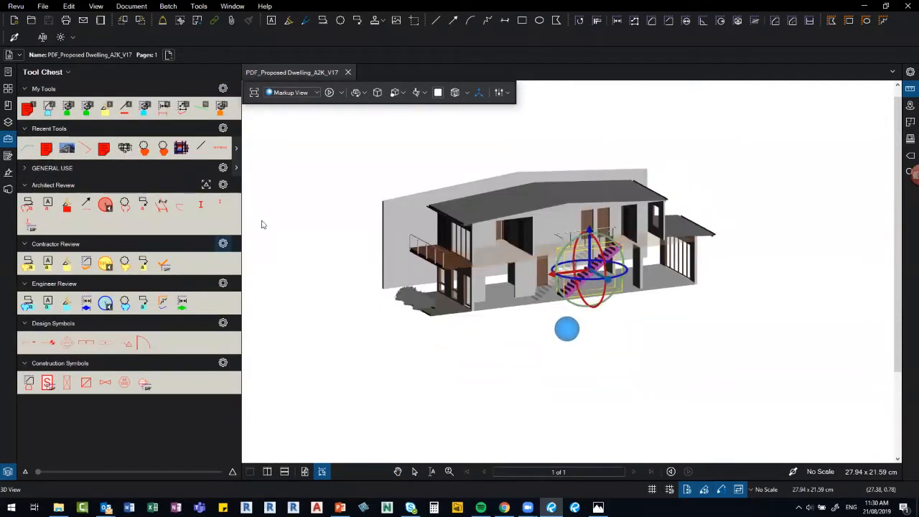
Draw a Contractor Review cloud around the stairs.
{"action": "left_click", "coordinate": [454, 338]}
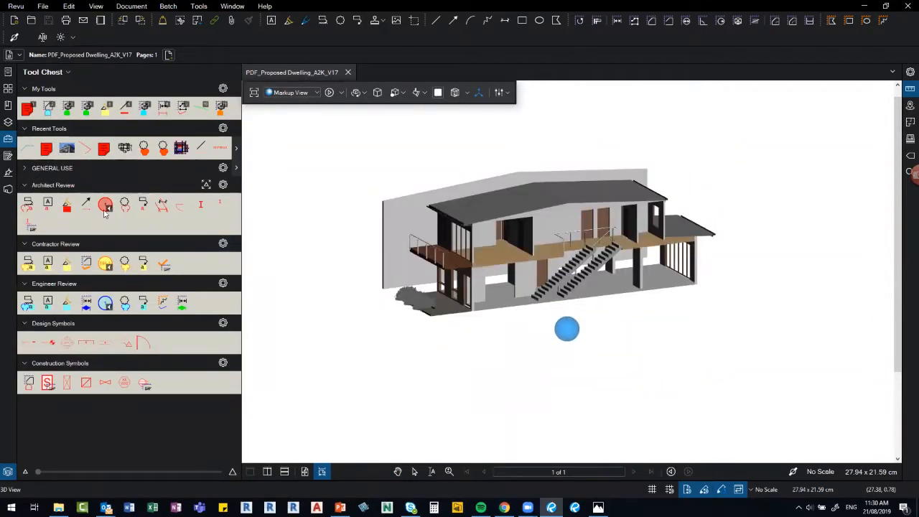
{"action": "left_click", "coordinate": [124, 263]}
{"action": "left_click_drag", "start_coordinate": [504, 213], "coordinate": [666, 340]}
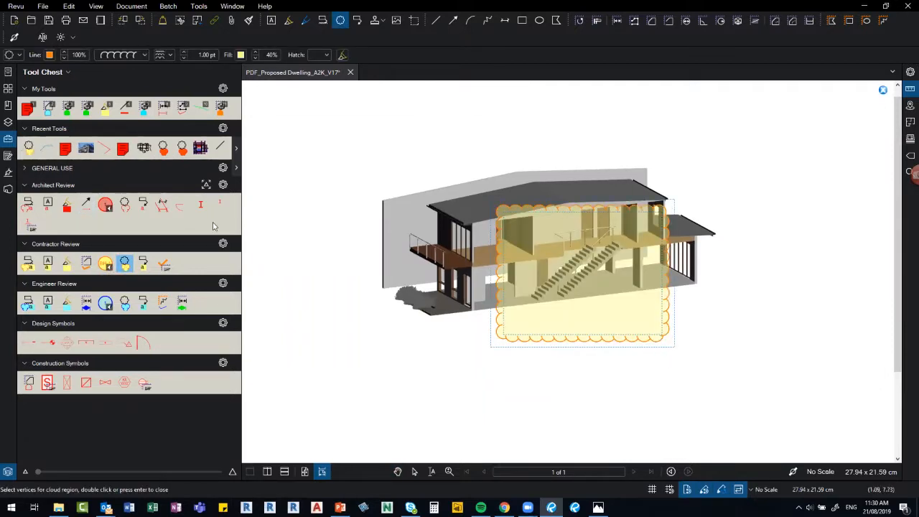
{"action": "key", "text": "Escape"}
Add a 'MOVE STAIR' text box below the cloud and save the markups as Markup View 1.
{"action": "left_click", "coordinate": [47, 265]}
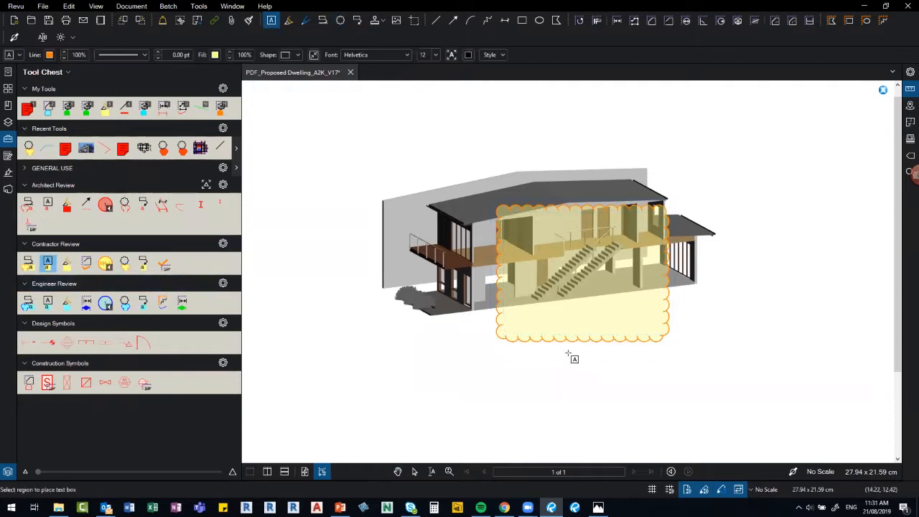
{"action": "left_click_drag", "start_coordinate": [560, 353], "coordinate": [619, 373]}
{"action": "type", "text": "MOVE S"}
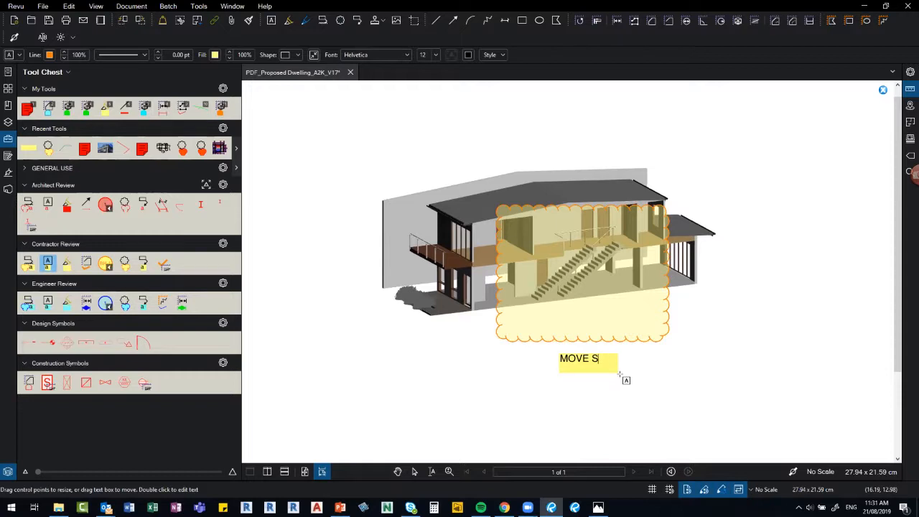
{"action": "type", "text": "TAIR"}
{"action": "key", "text": "Escape"}
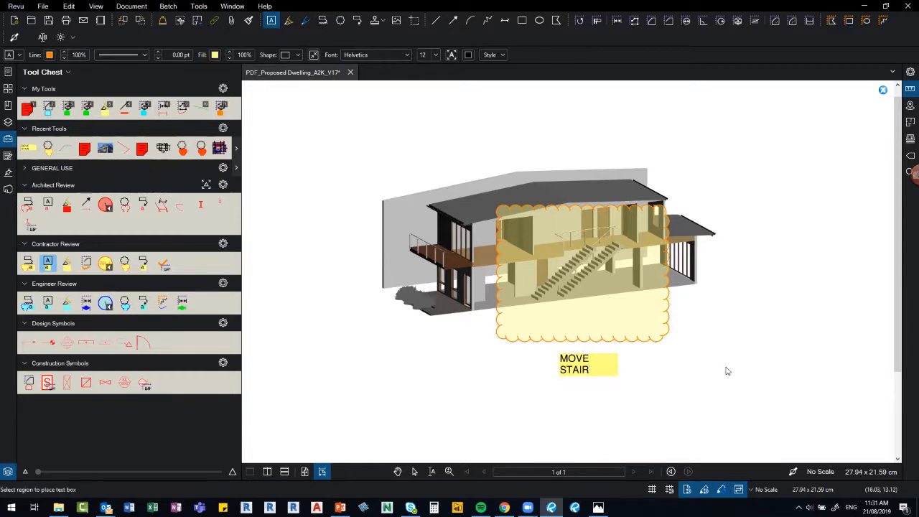
{"action": "left_click", "coordinate": [579, 343]}
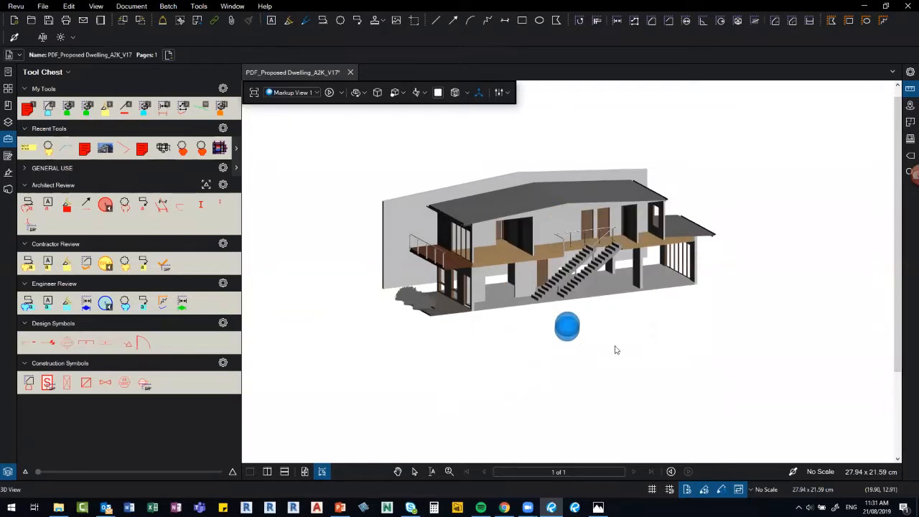
{"action": "left_click", "coordinate": [567, 321]}
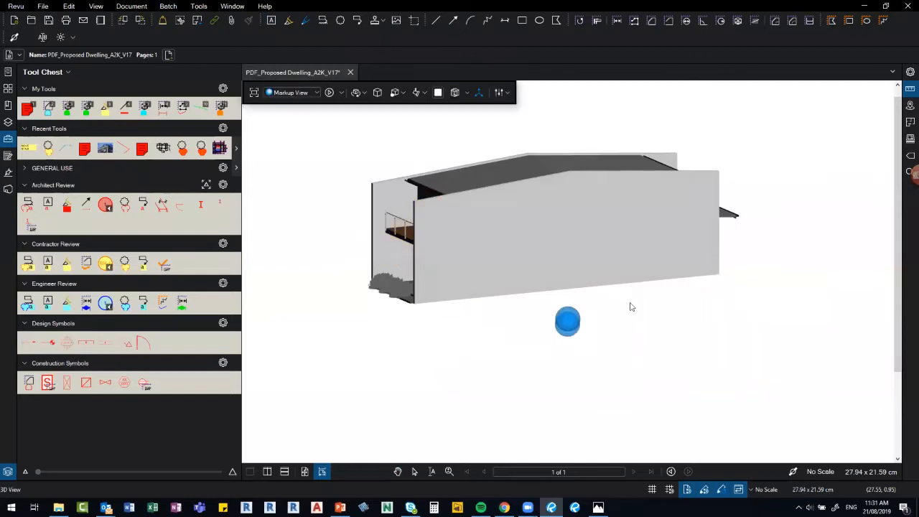
{"action": "left_click", "coordinate": [569, 313]}
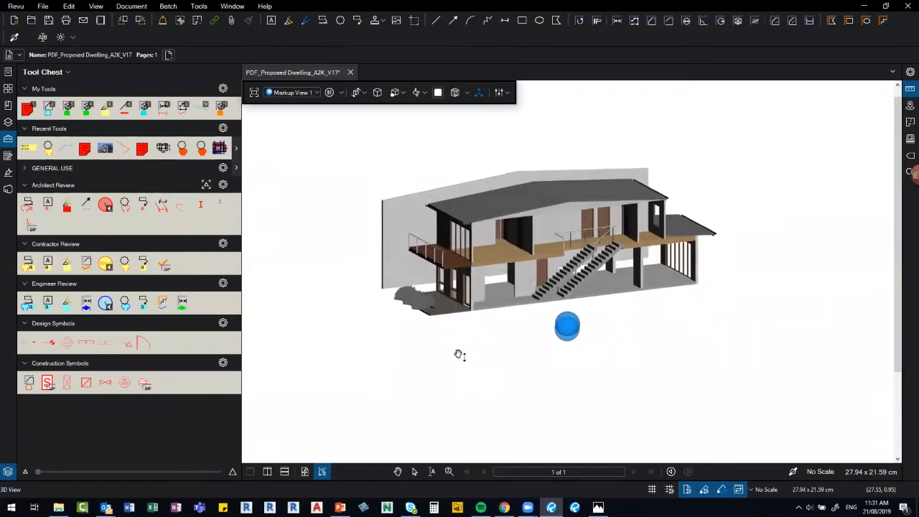
{"action": "left_click", "coordinate": [882, 89]}
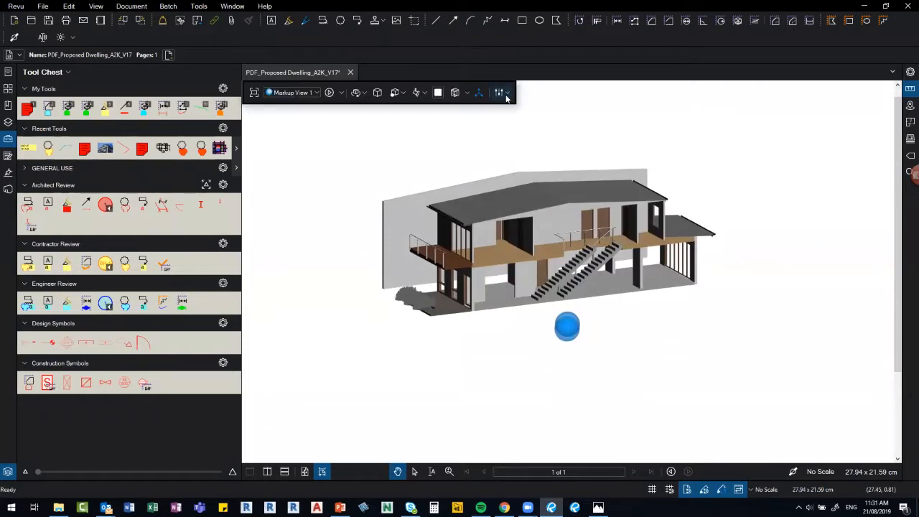
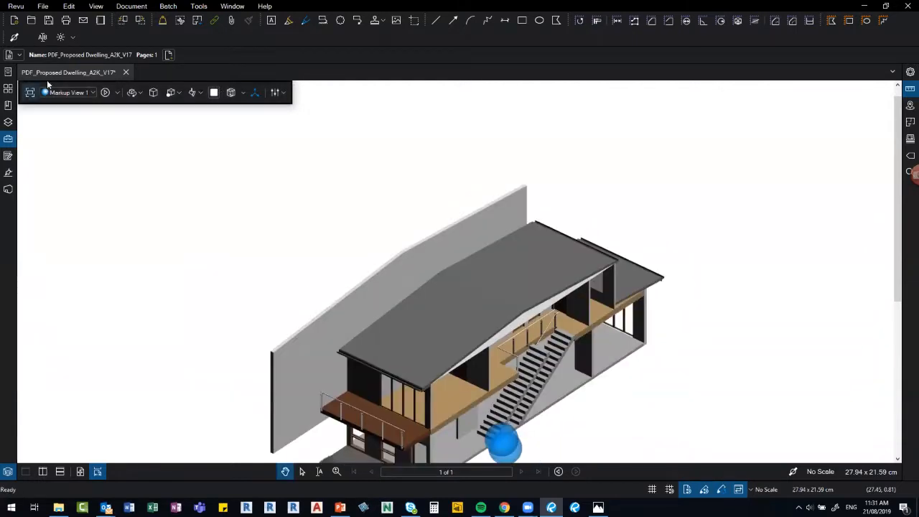
Close the 3D dwelling PDF without saving and open 001-A03-1.pdf.
{"action": "left_click", "coordinate": [126, 73]}
{"action": "left_click", "coordinate": [517, 299]}
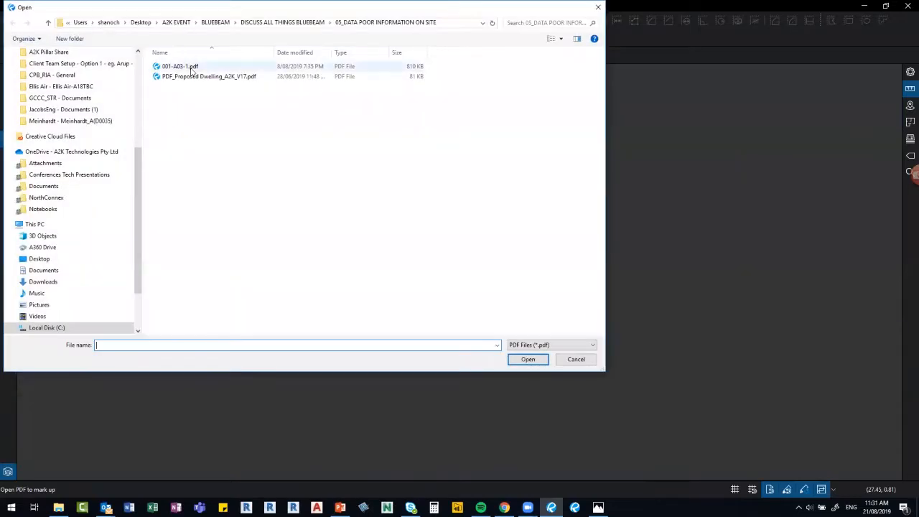
{"action": "double_click", "coordinate": [188, 67]}
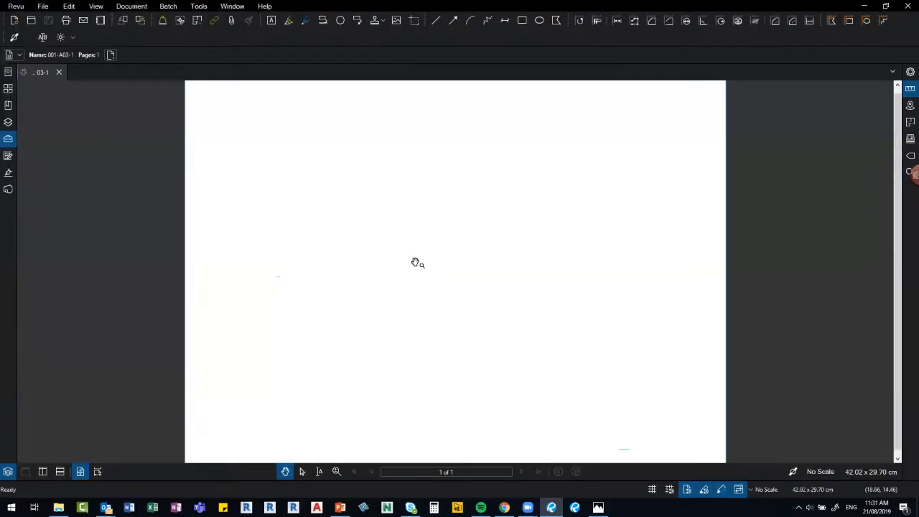
{"action": "scroll", "coordinate": [385, 271], "scroll_direction": "down", "scroll_amount": 3}
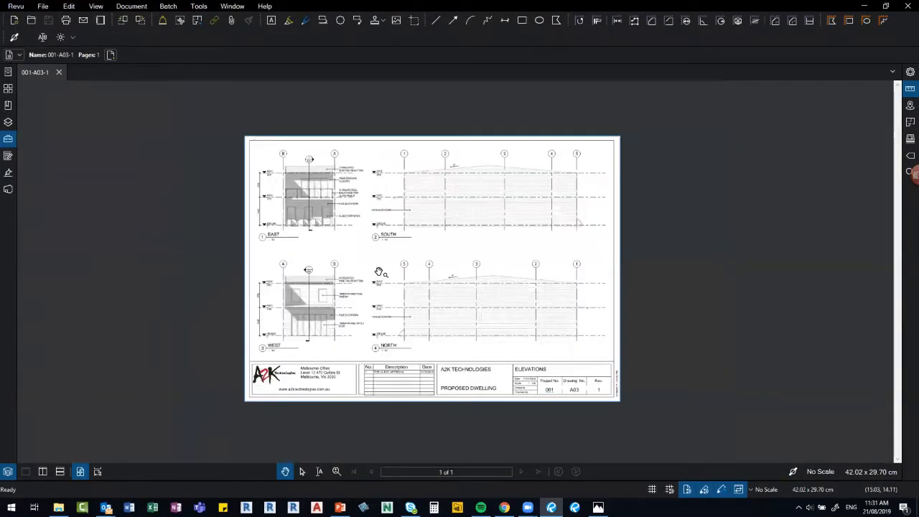
{"action": "scroll", "coordinate": [380, 272], "scroll_direction": "up", "scroll_amount": 1}
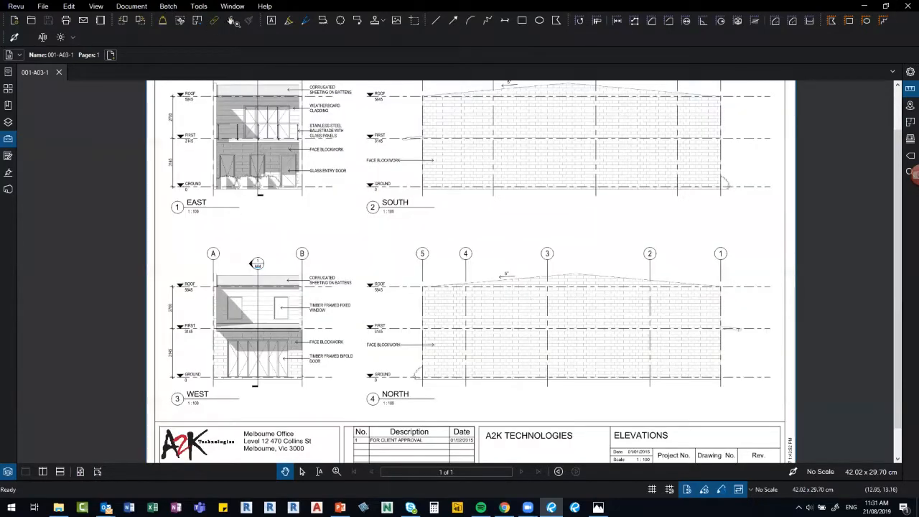
Try Tools > Markup > Image > From File, browse toward the data folder, then cancel.
{"action": "right_click", "coordinate": [318, 234]}
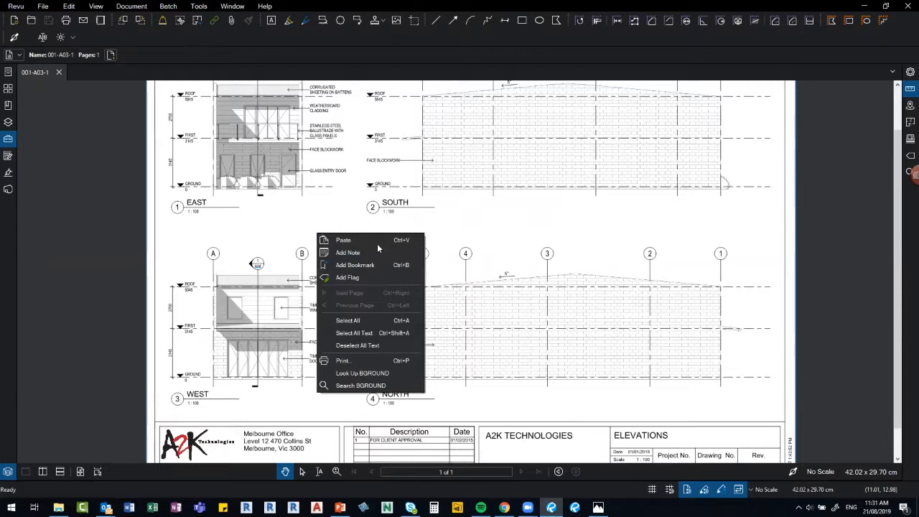
{"action": "left_click", "coordinate": [44, 7]}
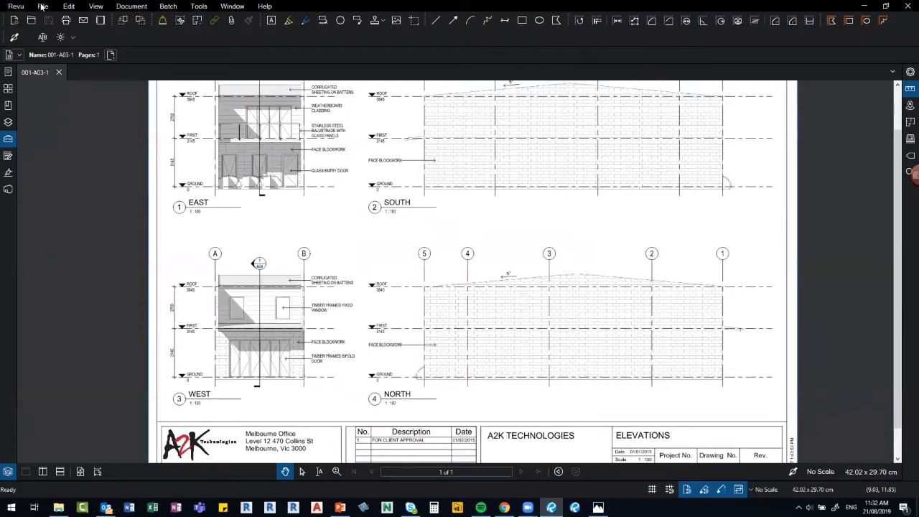
{"action": "left_click", "coordinate": [200, 6]}
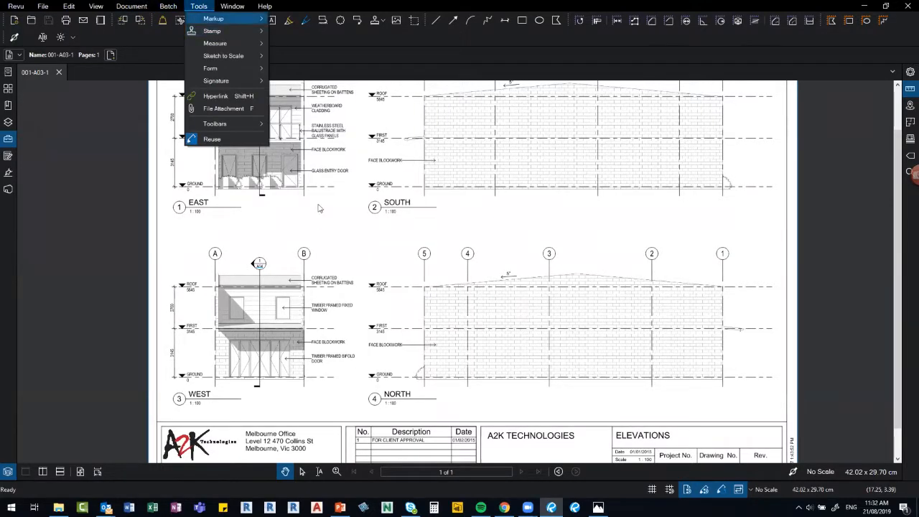
{"action": "mouse_move", "coordinate": [312, 245]}
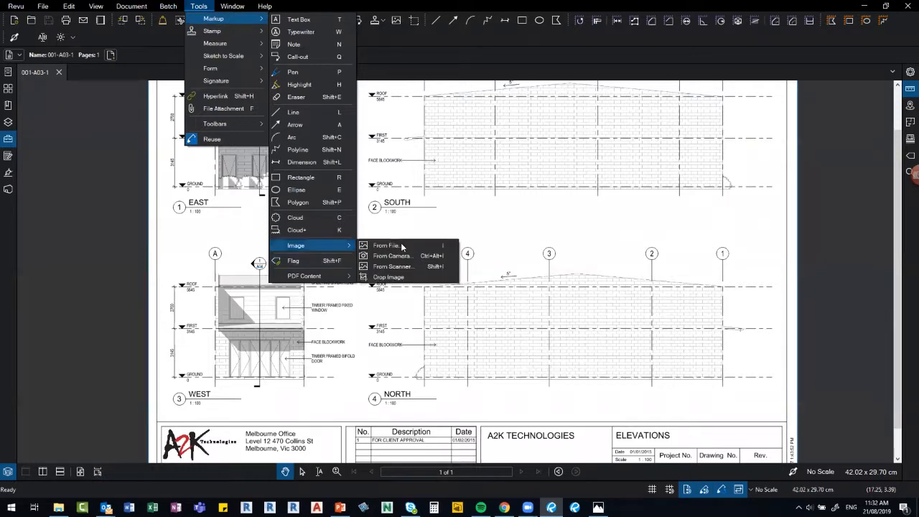
{"action": "left_click", "coordinate": [388, 246]}
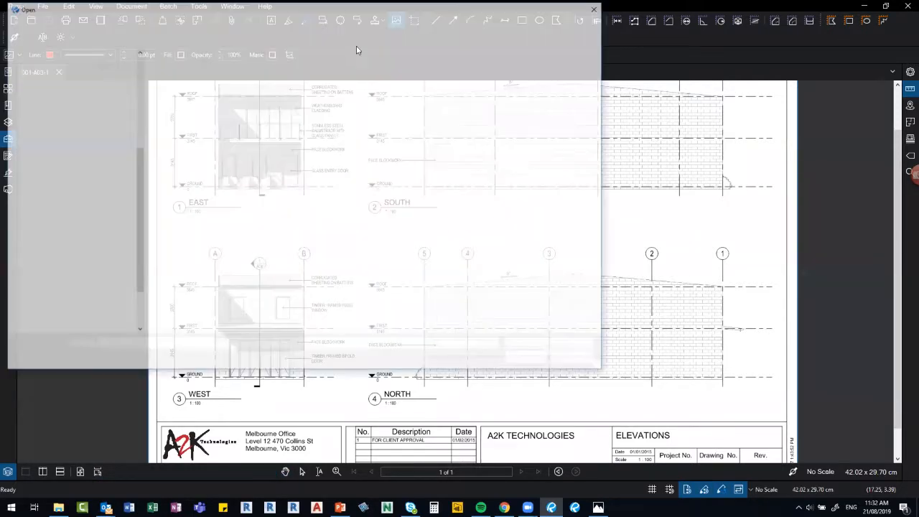
{"action": "left_click", "coordinate": [329, 22]}
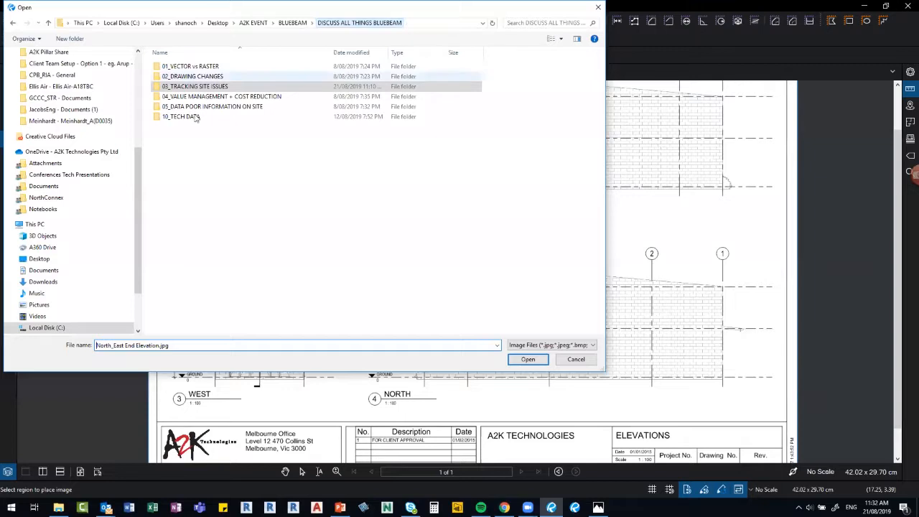
{"action": "double_click", "coordinate": [201, 107]}
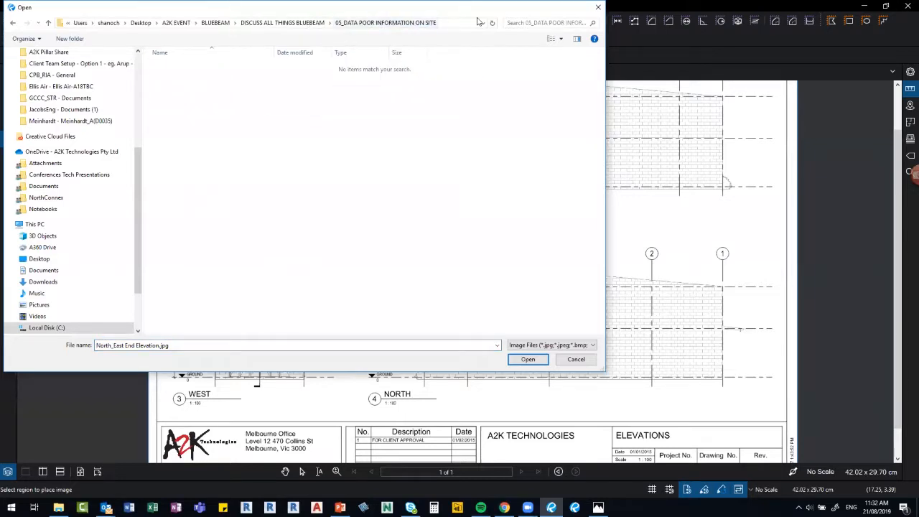
{"action": "key", "text": "Escape"}
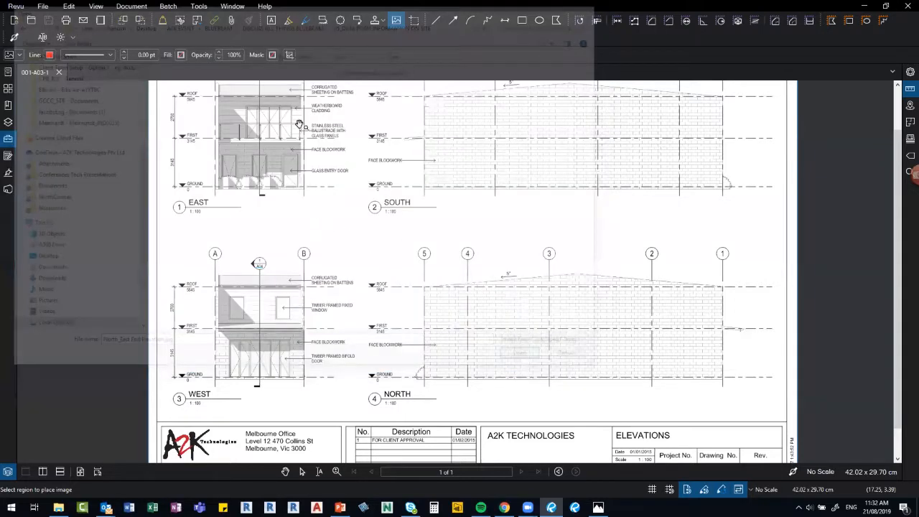
{"action": "key", "text": "Escape"}
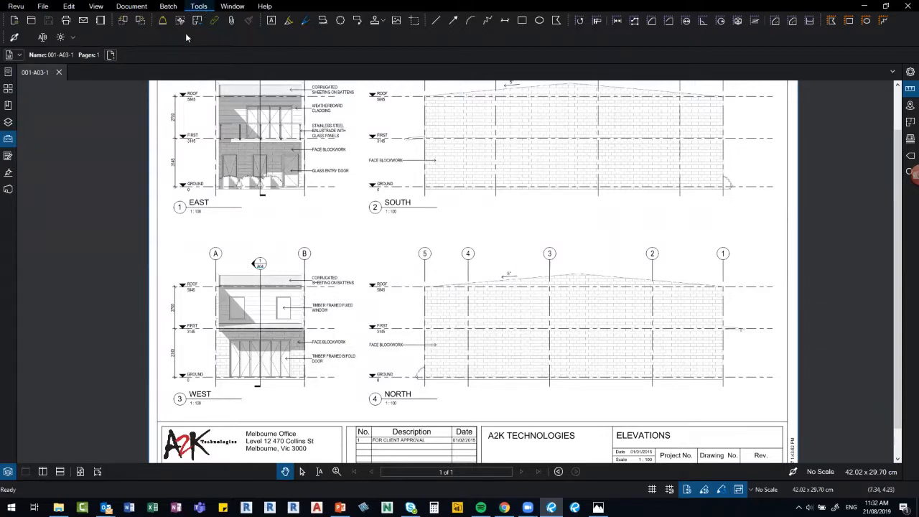
In File Explorer, select Proposed Dwelling_A2K_V17.u3d in 05_DATA POOR INFORMATION ON SITE, then minimize Explorer.
{"action": "key", "text": "alt+Tab"}
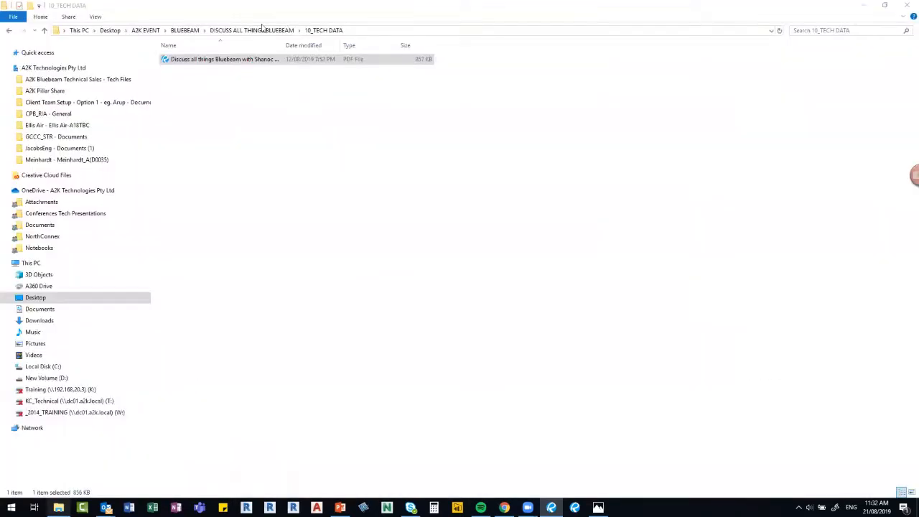
{"action": "left_click", "coordinate": [260, 30]}
{"action": "double_click", "coordinate": [207, 99]}
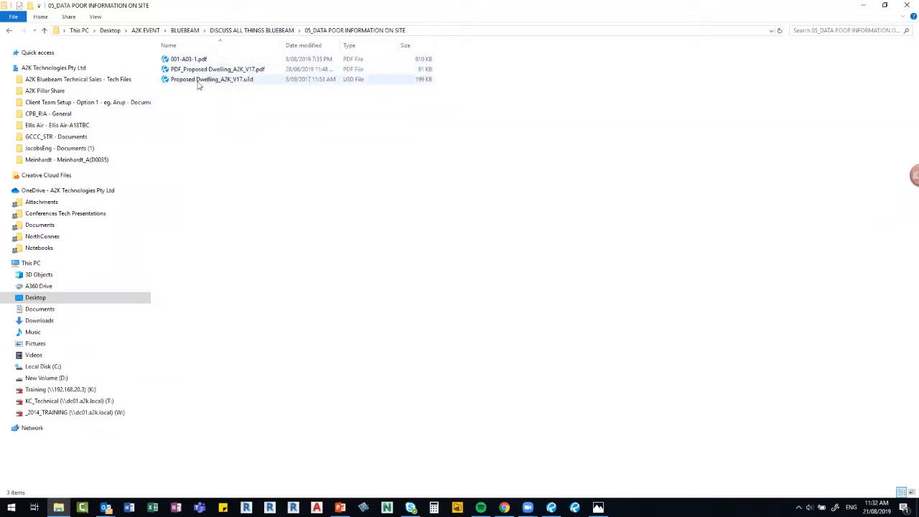
{"action": "left_click", "coordinate": [199, 82]}
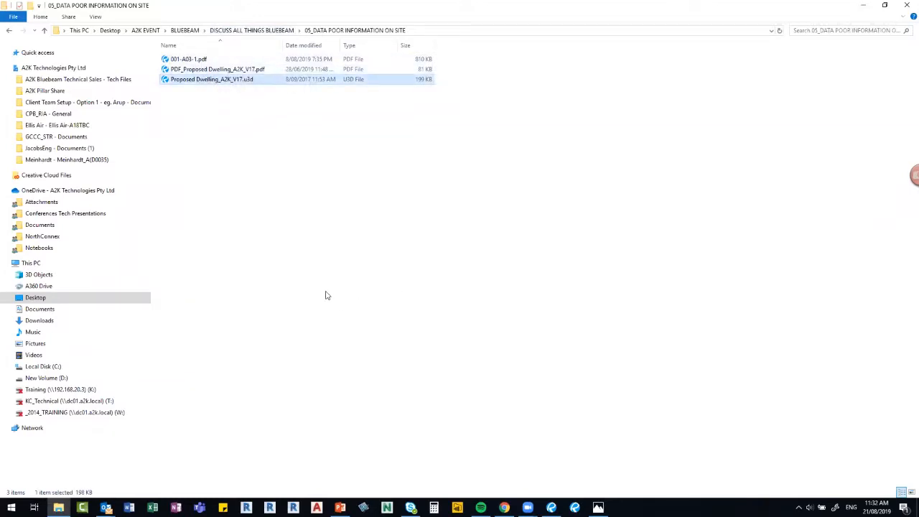
{"action": "key", "text": "super+Down"}
{"action": "key", "text": "super+Down"}
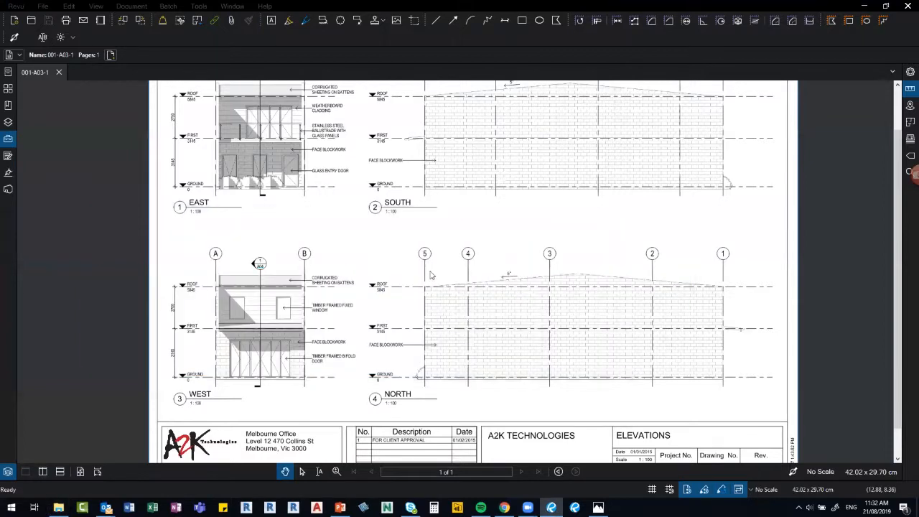
Create a new 3D PDF of the dwelling, orbit it, then close it without saving.
{"action": "left_click", "coordinate": [518, 328]}
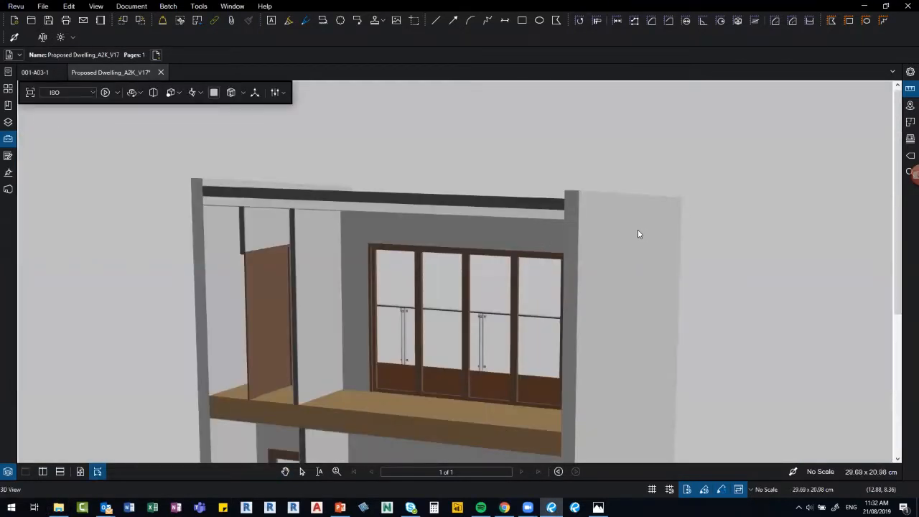
{"action": "scroll", "coordinate": [636, 234], "scroll_direction": "down", "scroll_amount": 5}
{"action": "left_click_drag", "start_coordinate": [592, 341], "coordinate": [522, 302]}
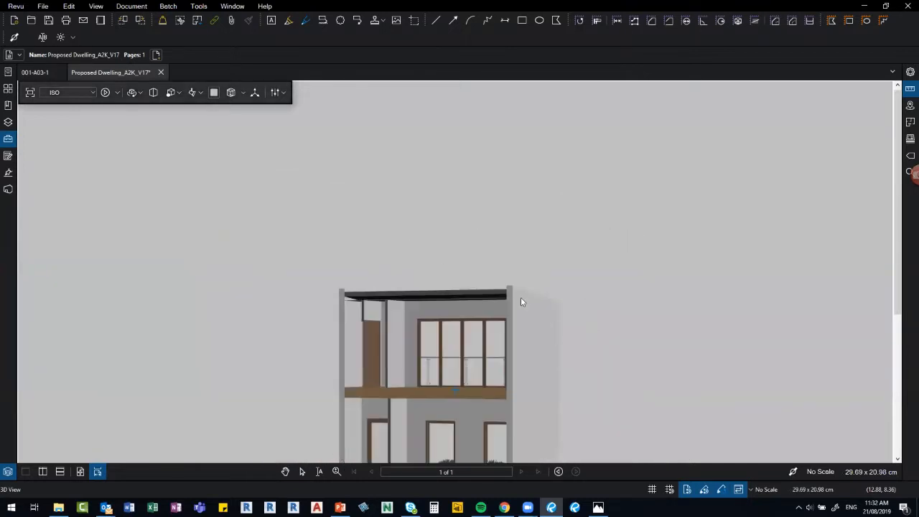
{"action": "left_click", "coordinate": [161, 72]}
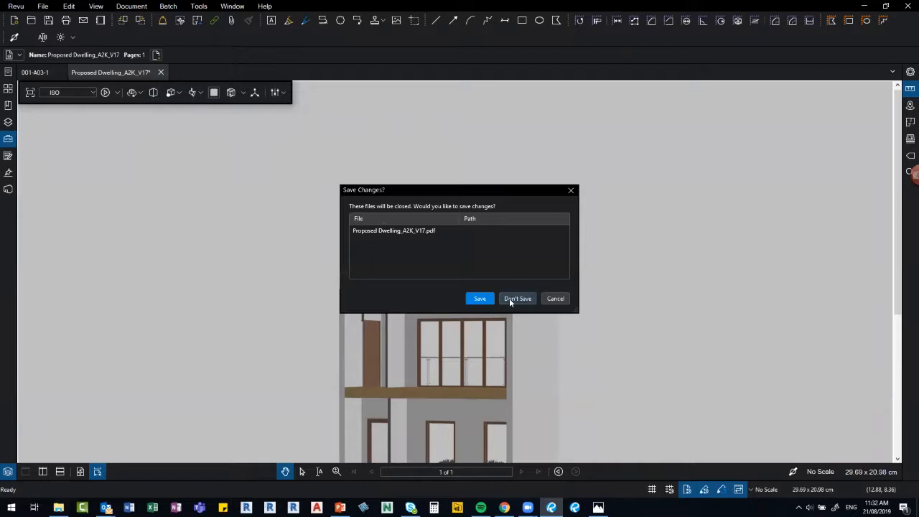
{"action": "key", "text": "Return"}
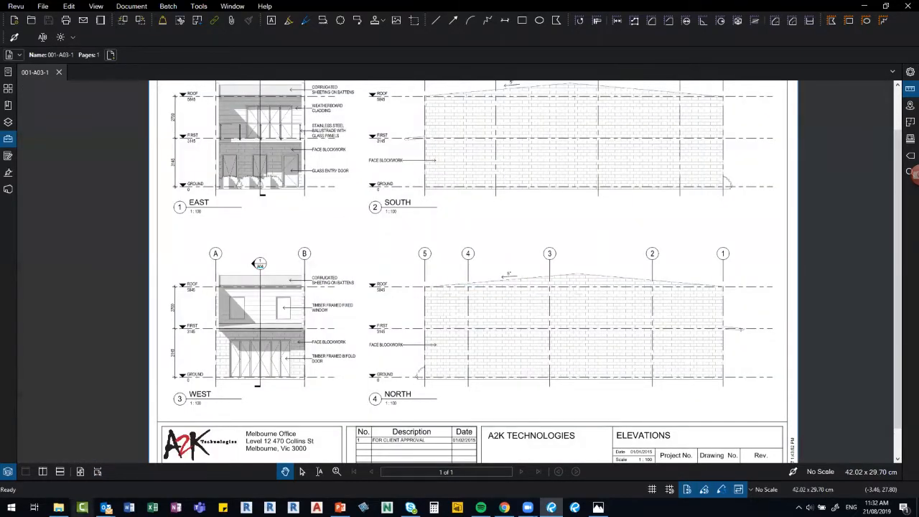
Build a 3D PDF from Proposed Dwelling_A2K_V17.u3d with no preset views, then return to 001-A03-1.
{"action": "left_click", "coordinate": [58, 508]}
{"action": "mouse_move", "coordinate": [285, 295]}
{"action": "left_mouse_down"}
{"action": "mouse_move", "coordinate": [338, 241]}
{"action": "mouse_move", "coordinate": [347, 200]}
{"action": "left_mouse_up"}
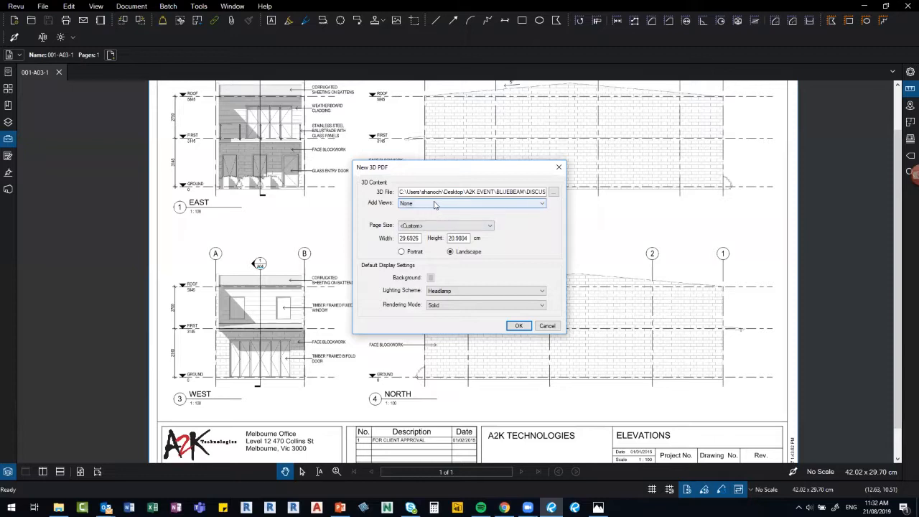
{"action": "left_click", "coordinate": [435, 204]}
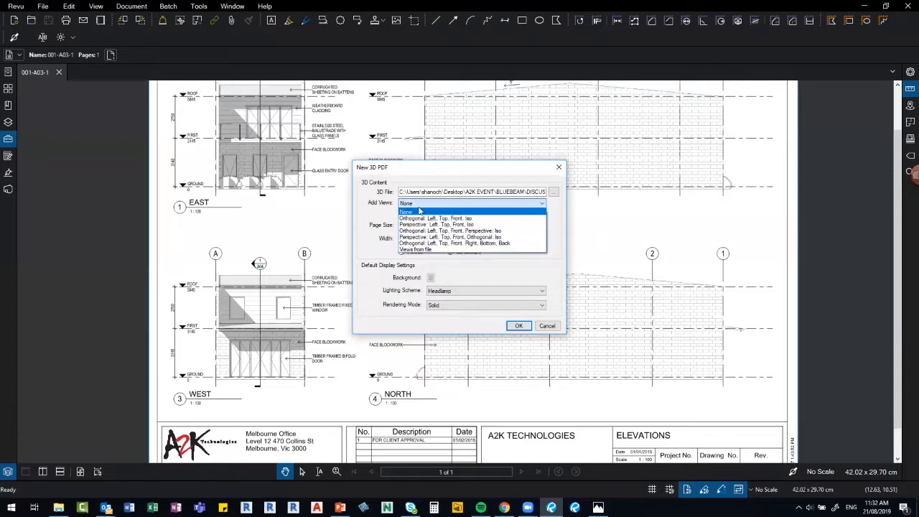
{"action": "left_click", "coordinate": [547, 267]}
{"action": "key", "text": "Return"}
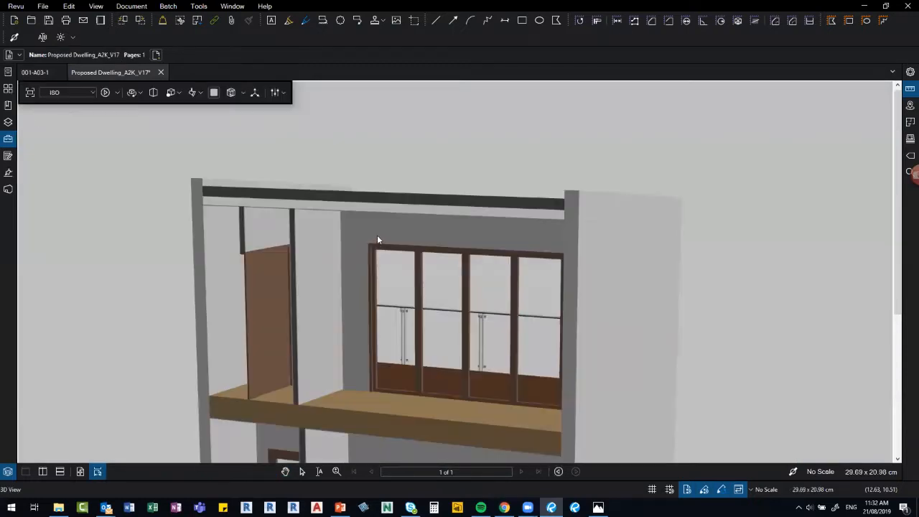
{"action": "scroll", "coordinate": [679, 235], "scroll_direction": "down", "scroll_amount": 2}
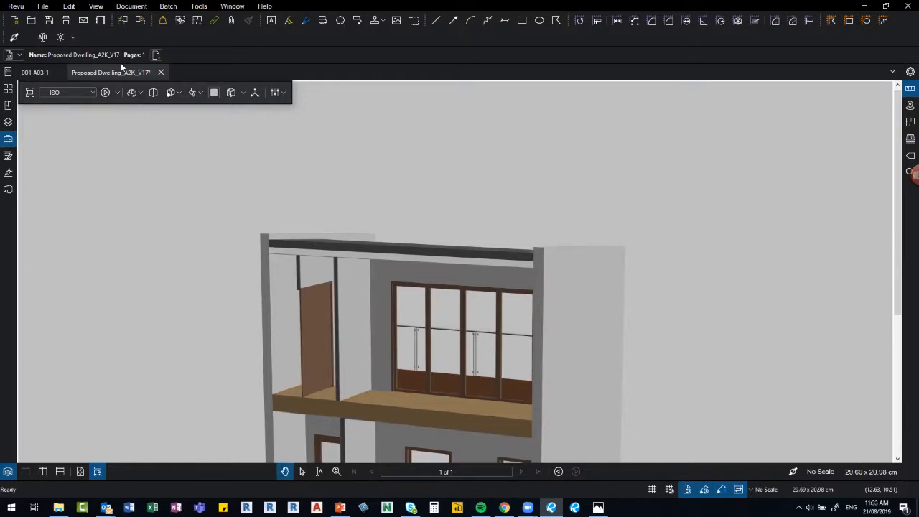
{"action": "left_click", "coordinate": [44, 74]}
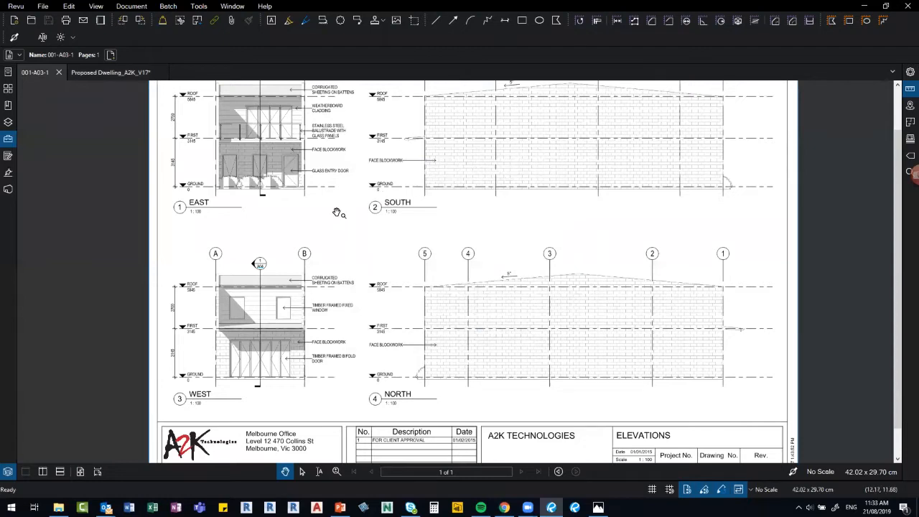
Search the Tools and Edit menus for the Add & Edit 3D Content command.
{"action": "right_click", "coordinate": [328, 211]}
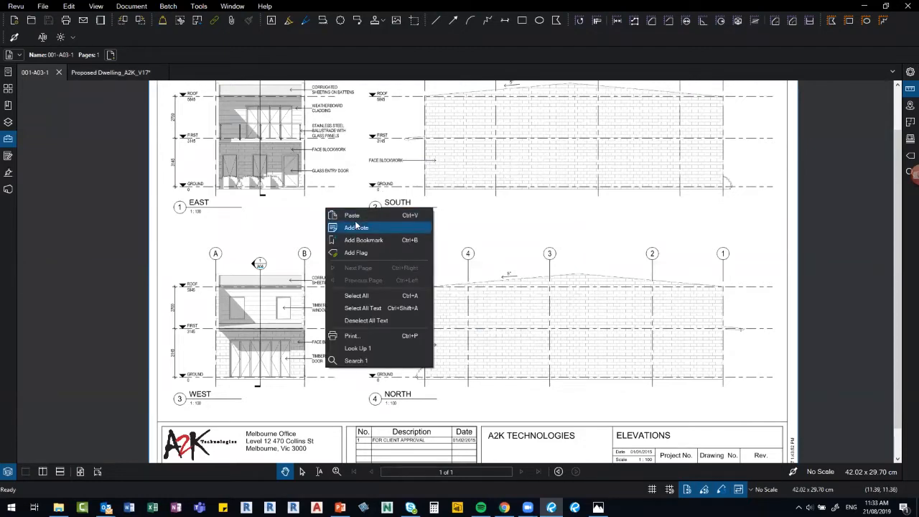
{"action": "left_click", "coordinate": [199, 5]}
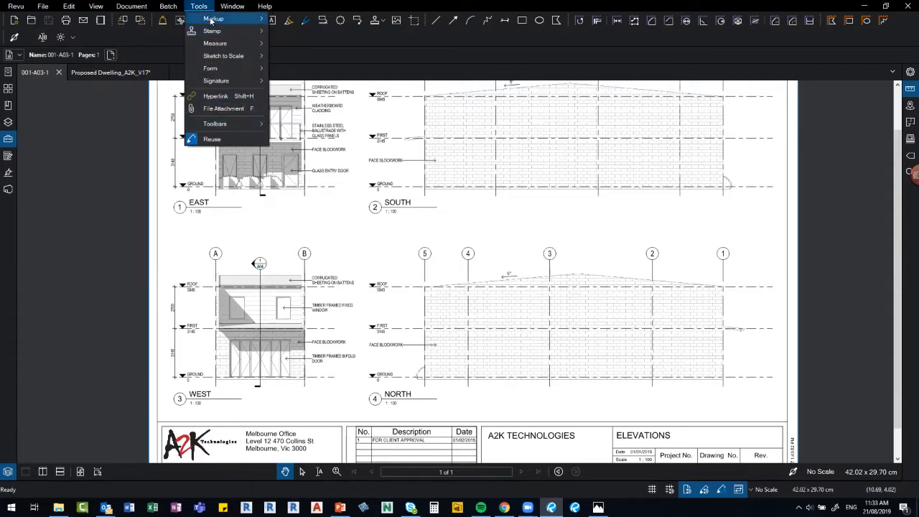
{"action": "mouse_move", "coordinate": [213, 20]}
{"action": "mouse_move", "coordinate": [296, 250]}
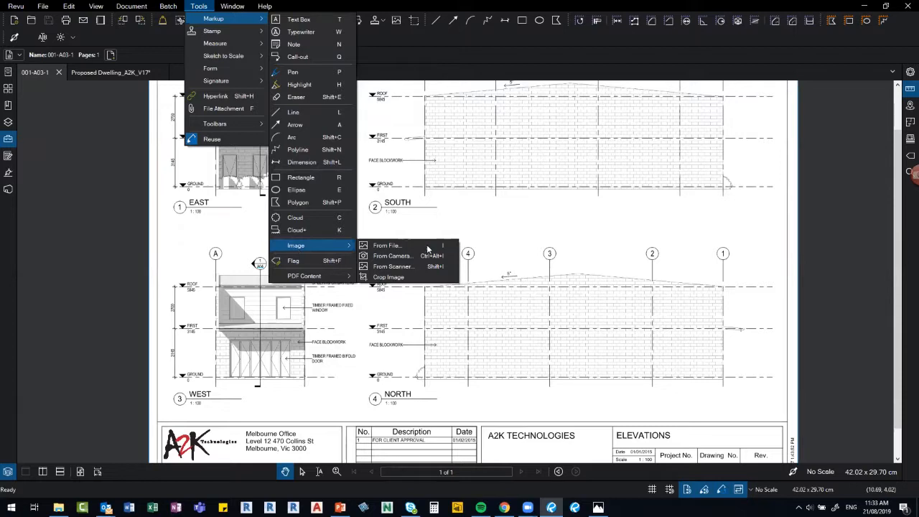
{"action": "left_click", "coordinate": [71, 6]}
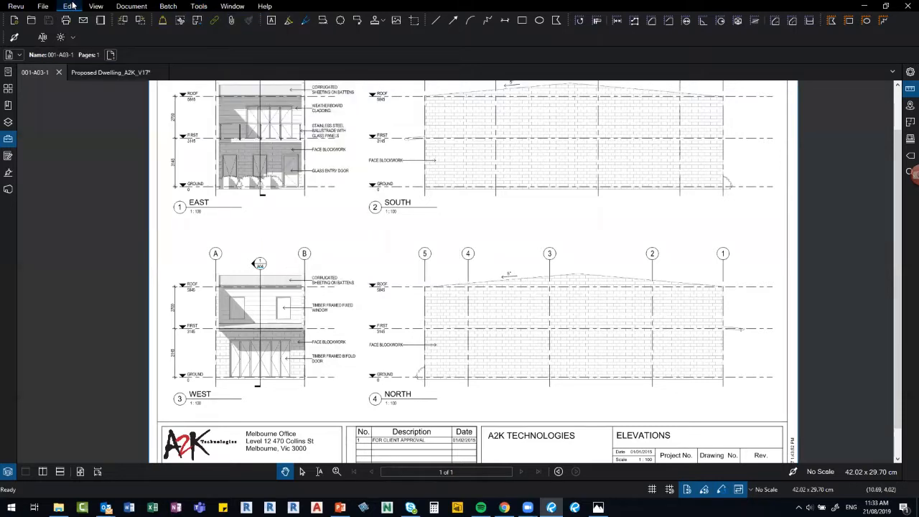
{"action": "left_click", "coordinate": [71, 6]}
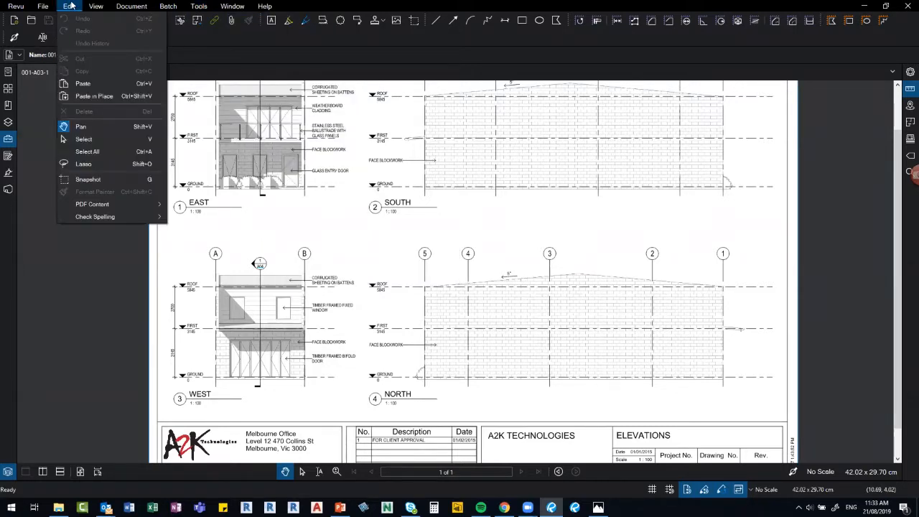
{"action": "mouse_move", "coordinate": [142, 204]}
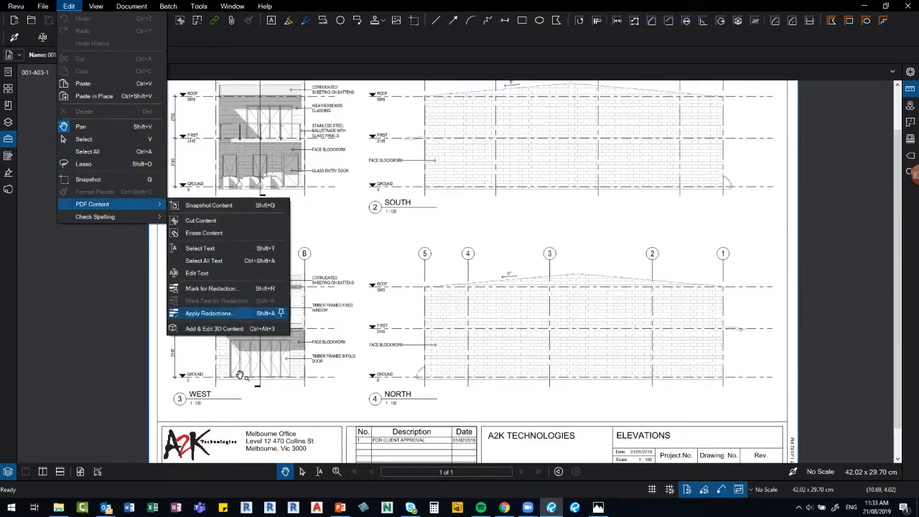
Drag a 3D window between the elevations and embed Proposed Dwelling_A2K_V17.u3d in it.
{"action": "left_click", "coordinate": [224, 329]}
{"action": "left_click_drag", "start_coordinate": [303, 210], "coordinate": [395, 301]}
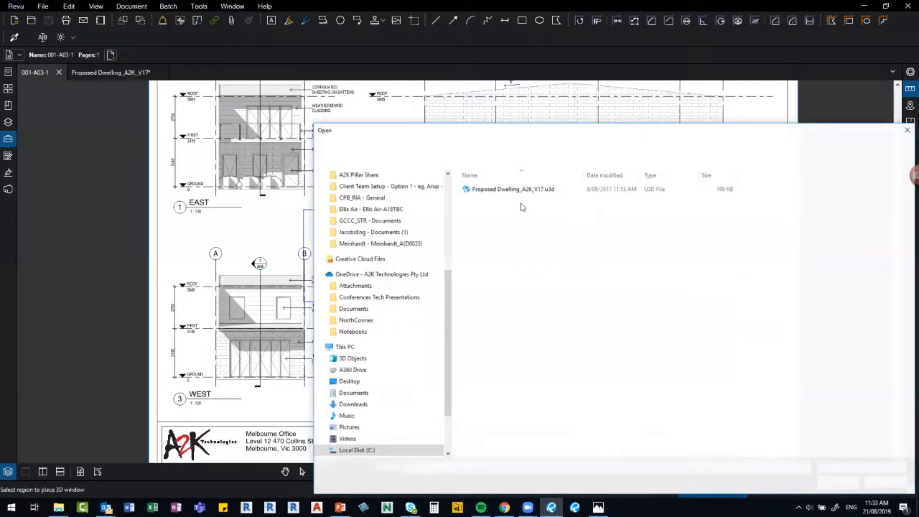
{"action": "left_click", "coordinate": [516, 188]}
{"action": "key", "text": "Return"}
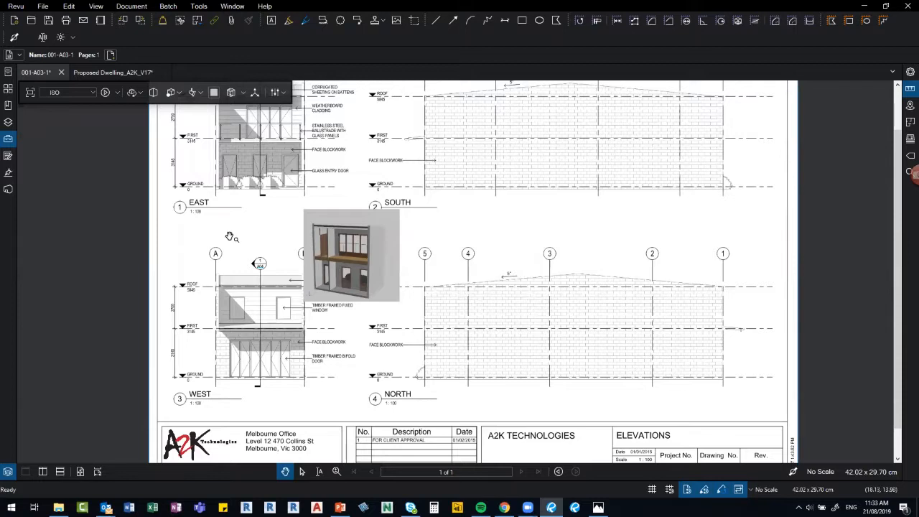
Orbit the embedded dwelling through side, balcony-front and grey side views, then bring up the window switcher.
{"action": "scroll", "coordinate": [409, 340], "scroll_direction": "up", "scroll_amount": 1}
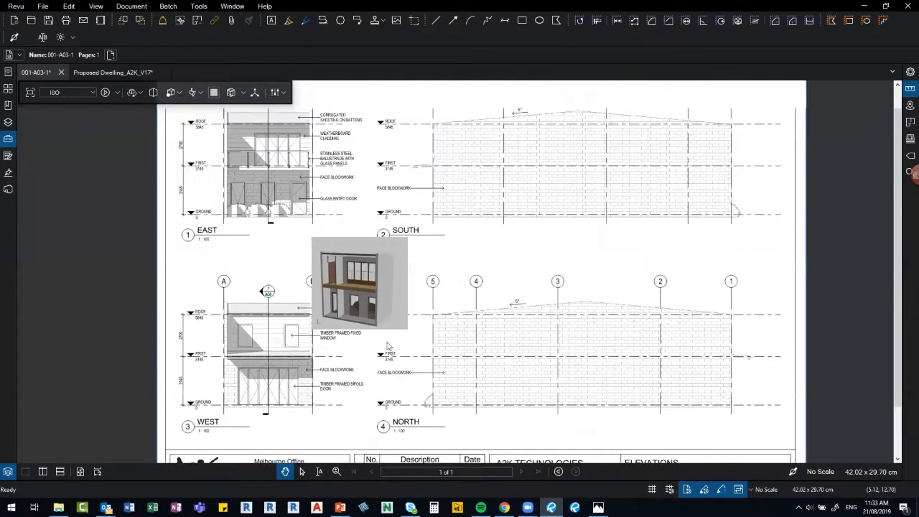
{"action": "scroll", "coordinate": [392, 349], "scroll_direction": "up", "scroll_amount": 2}
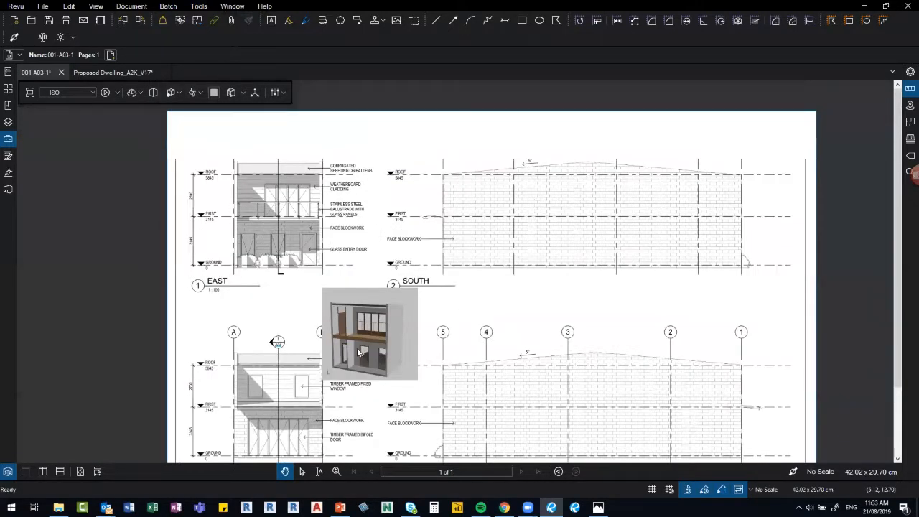
{"action": "left_click_drag", "start_coordinate": [370, 349], "coordinate": [405, 352]}
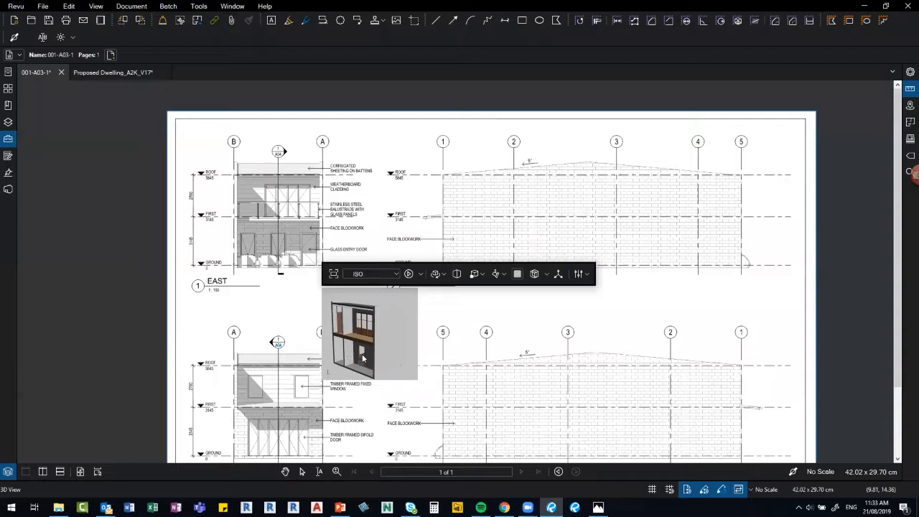
{"action": "left_click_drag", "start_coordinate": [343, 357], "coordinate": [389, 366]}
{"action": "left_click_drag", "start_coordinate": [340, 332], "coordinate": [388, 352]}
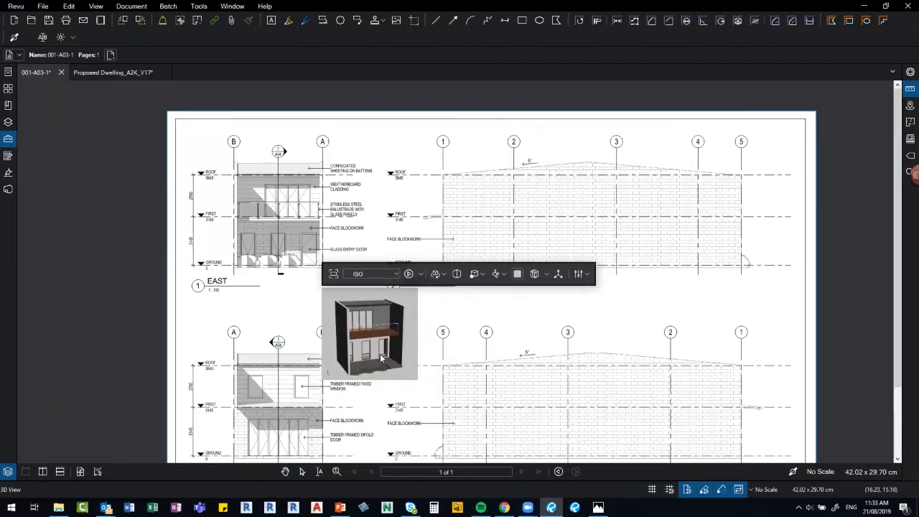
{"action": "left_click_drag", "start_coordinate": [371, 360], "coordinate": [358, 380]}
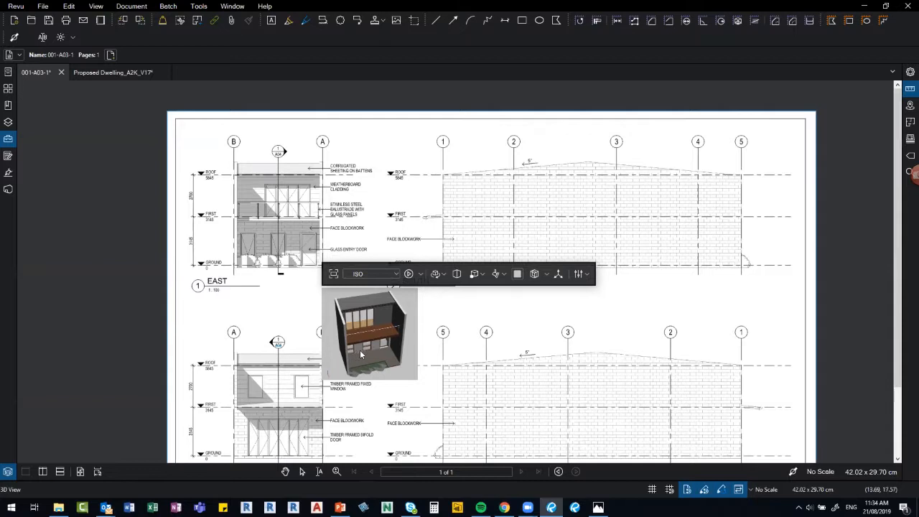
{"action": "left_click_drag", "start_coordinate": [330, 337], "coordinate": [455, 333]}
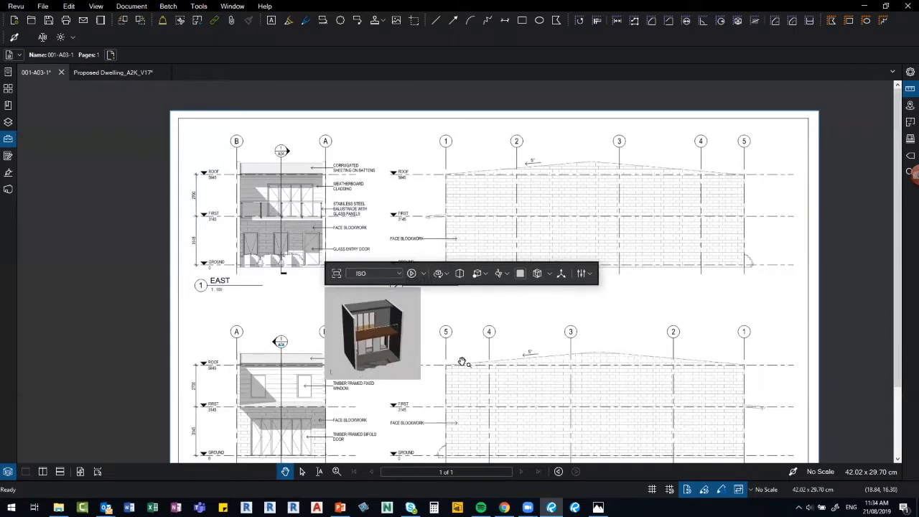
{"action": "scroll", "coordinate": [460, 362], "scroll_direction": "up", "scroll_amount": 4}
{"action": "mouse_move", "coordinate": [264, 320]}
{"action": "left_mouse_down"}
{"action": "mouse_move", "coordinate": [221, 321]}
{"action": "mouse_move", "coordinate": [236, 326]}
{"action": "mouse_move", "coordinate": [162, 269]}
{"action": "mouse_move", "coordinate": [355, 293]}
{"action": "left_mouse_up"}
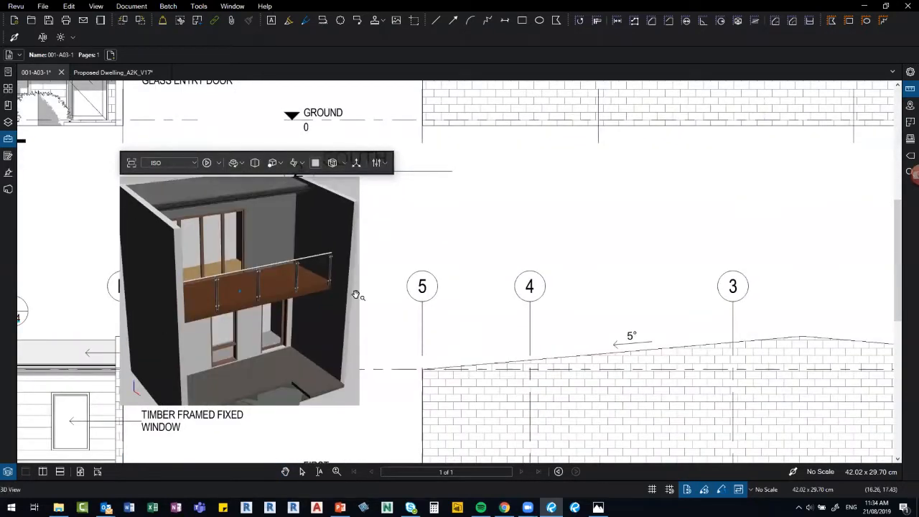
{"action": "left_click", "coordinate": [399, 246]}
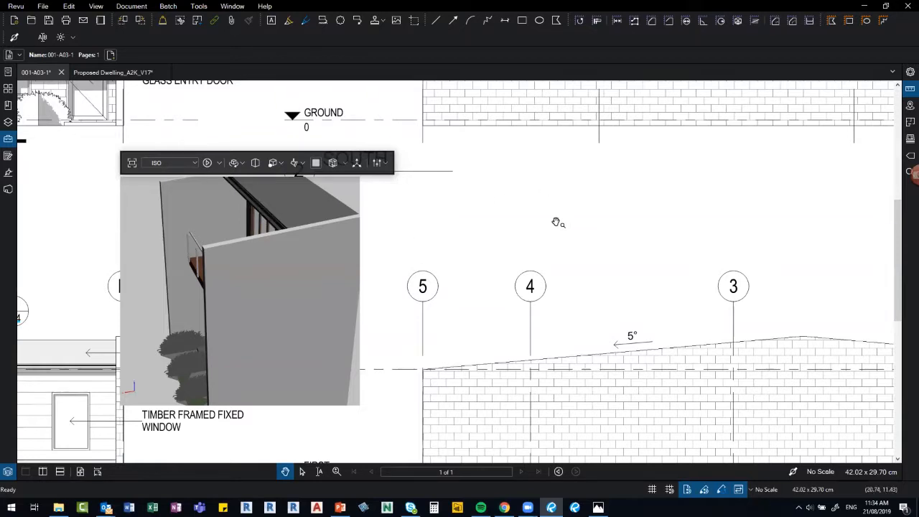
{"action": "scroll", "coordinate": [552, 224], "scroll_direction": "down", "scroll_amount": 3}
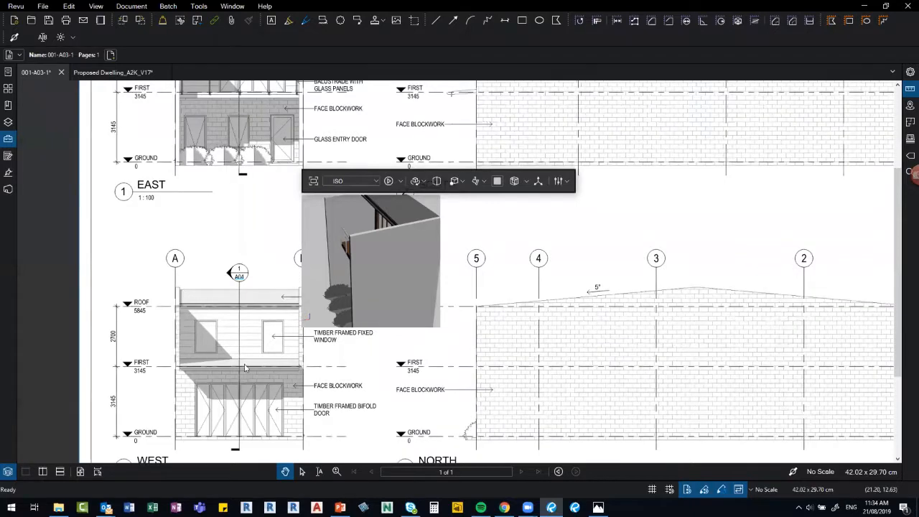
{"action": "key", "text": "alt+Tab"}
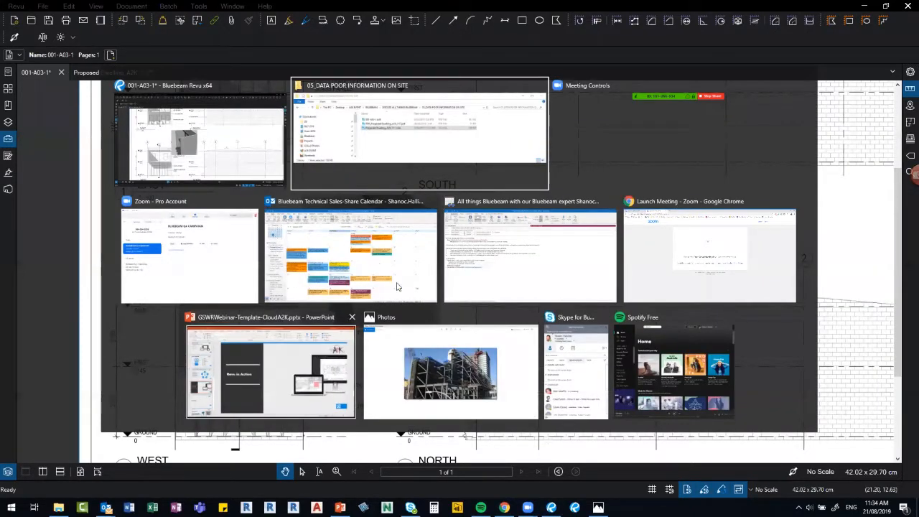
Switch to PowerPoint and run the slideshow from the current slide to the Thank you! slide.
{"action": "left_click", "coordinate": [271, 372]}
{"action": "key", "text": "shift+F5"}
{"action": "key", "text": "Right"}
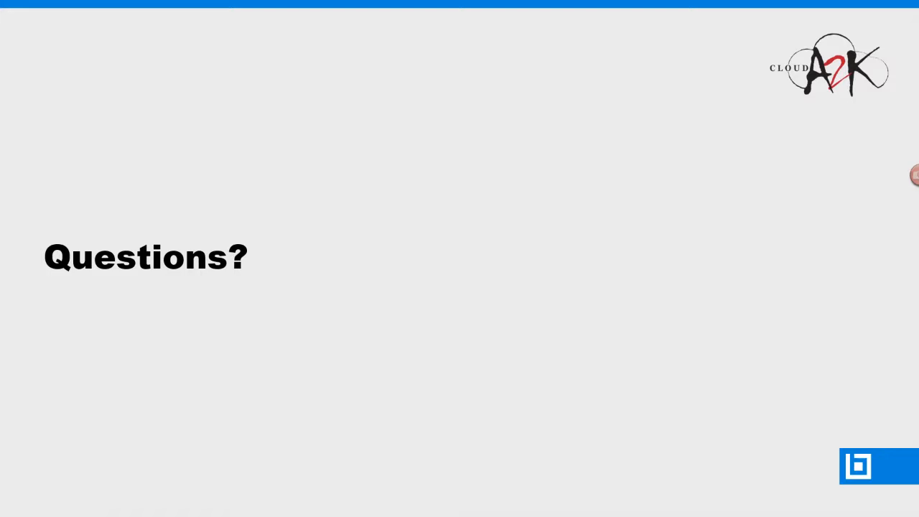
{"action": "left_click", "coordinate": [585, 122]}
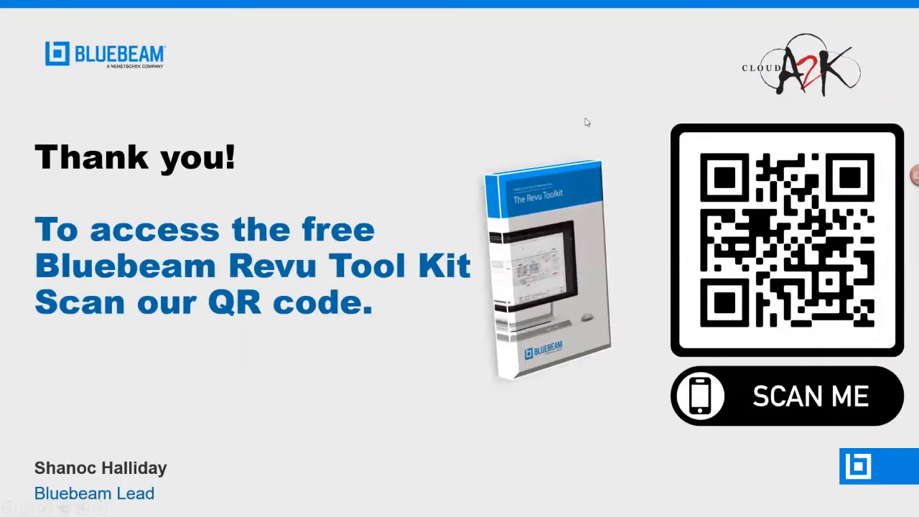